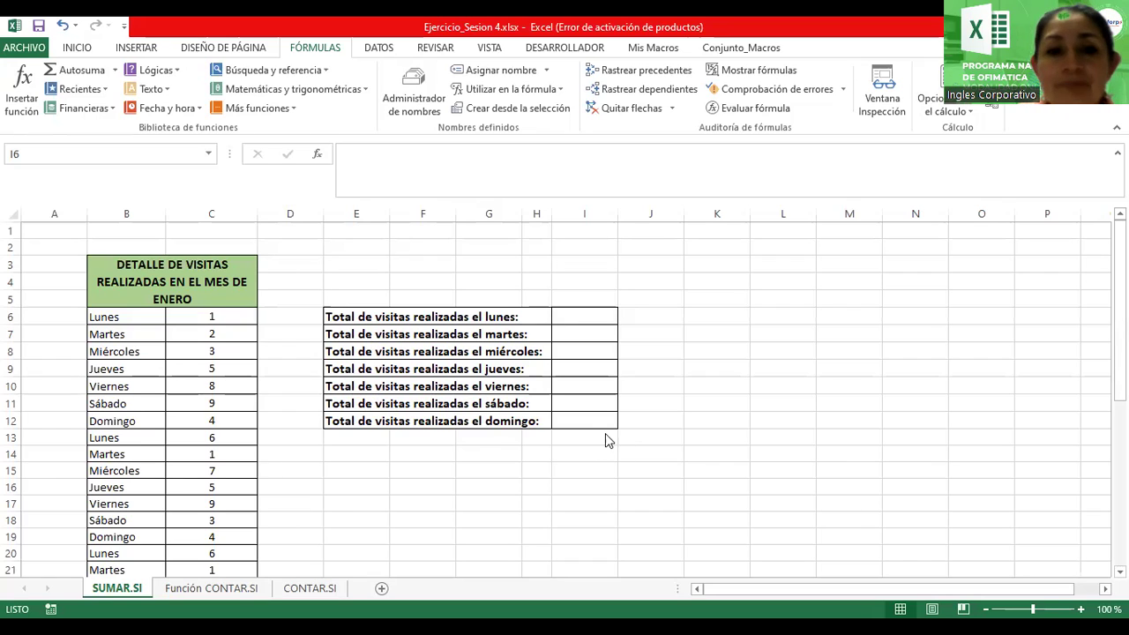
Step: Look over the first week's visit counts in column C of the January visits table
{"action": "left_click", "coordinate": [175, 322]}
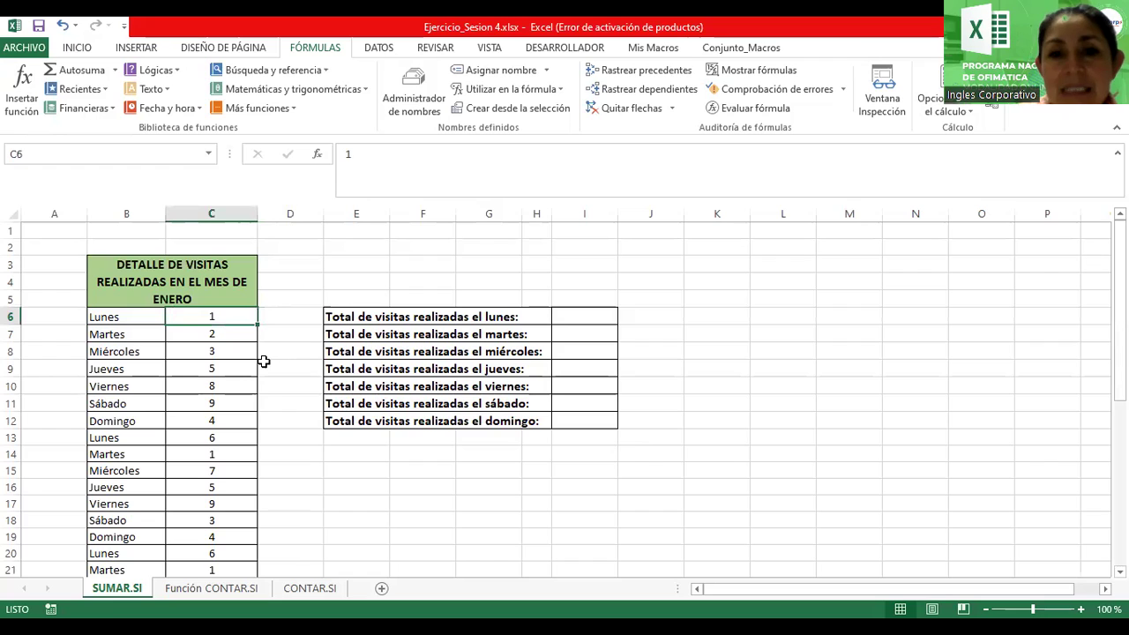
{"action": "key", "text": "Down"}
{"action": "key", "text": "Down"}
{"action": "key", "text": "Down"}
{"action": "key", "text": "Down"}
{"action": "key", "text": "Down"}
{"action": "key", "text": "Down"}
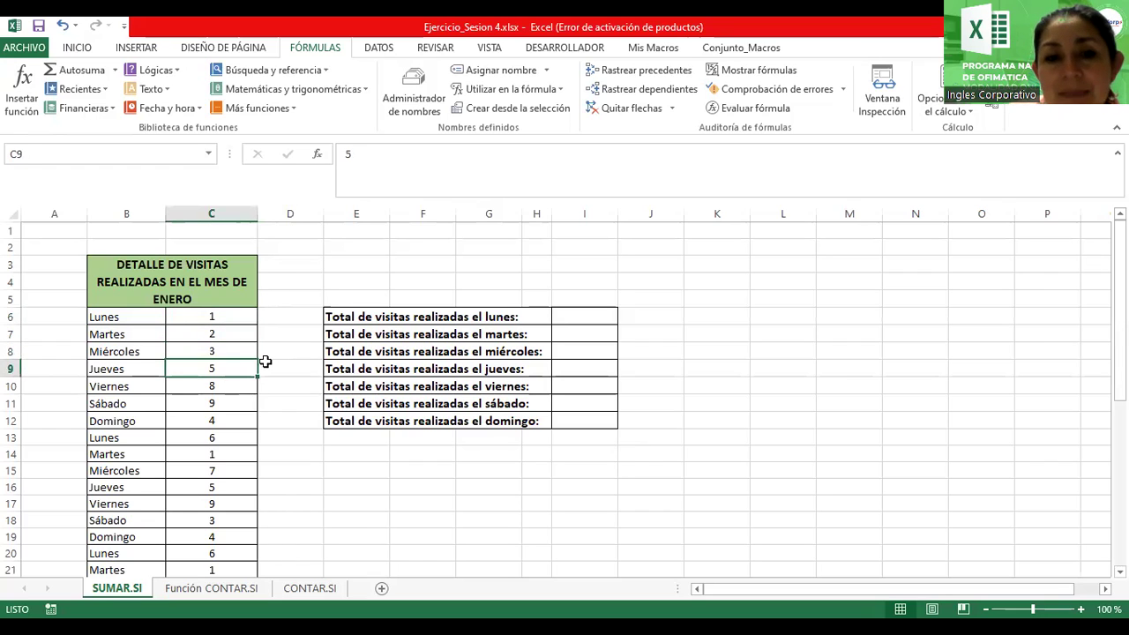
{"action": "key", "text": "Down"}
{"action": "key", "text": "Down"}
{"action": "key", "text": "Down"}
{"action": "key", "text": "Up"}
{"action": "key", "text": "Up"}
{"action": "key", "text": "Up"}
{"action": "key", "text": "Up"}
{"action": "key", "text": "Up"}
{"action": "key", "text": "Up"}
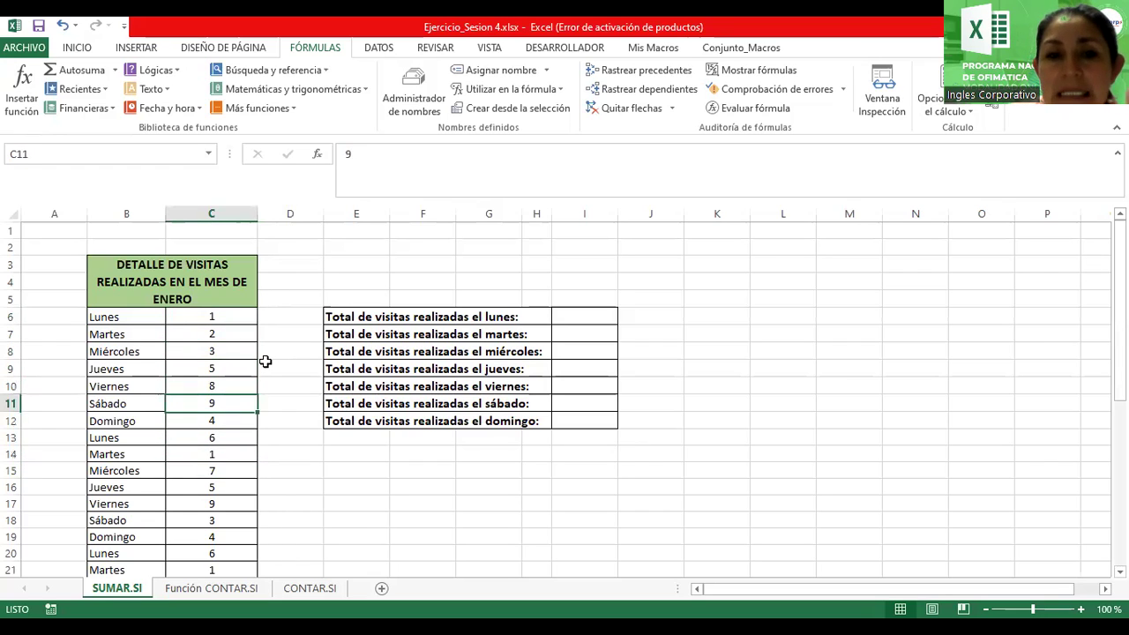
{"action": "key", "text": "Up"}
{"action": "key", "text": "Up"}
{"action": "key", "text": "Up"}
{"action": "key", "text": "Up"}
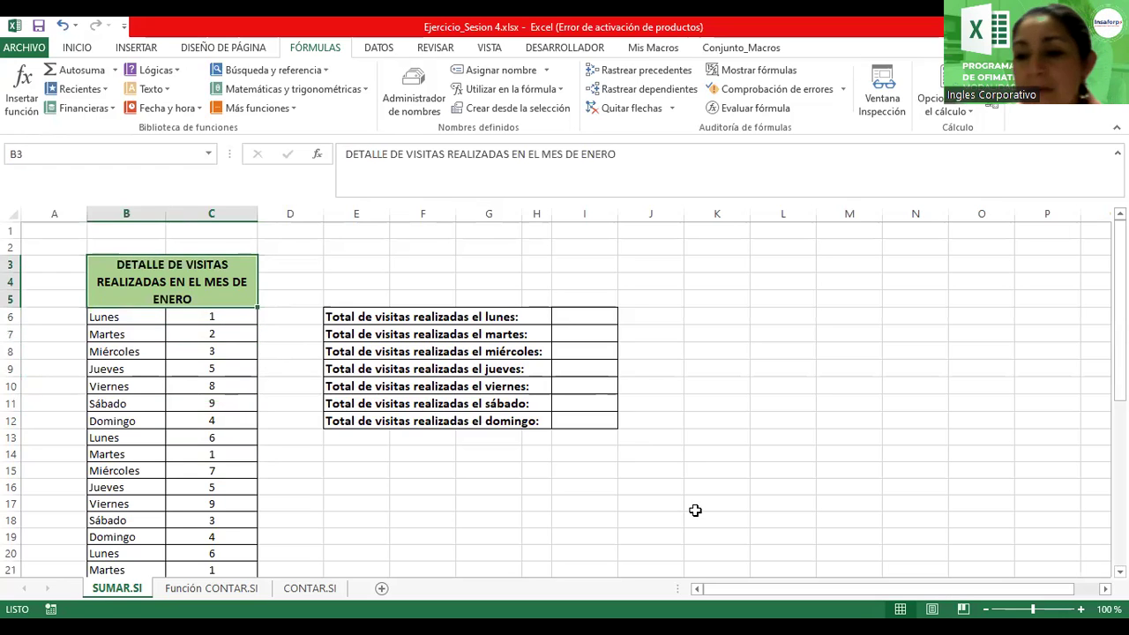
Step: Review the daily visit counts of the January table row by row, from cell C6 to the end of the list
{"action": "left_click", "coordinate": [1080, 608]}
{"action": "left_click", "coordinate": [1080, 608]}
{"action": "left_click", "coordinate": [1080, 608]}
{"action": "left_click", "coordinate": [1080, 608]}
{"action": "left_click", "coordinate": [1080, 608]}
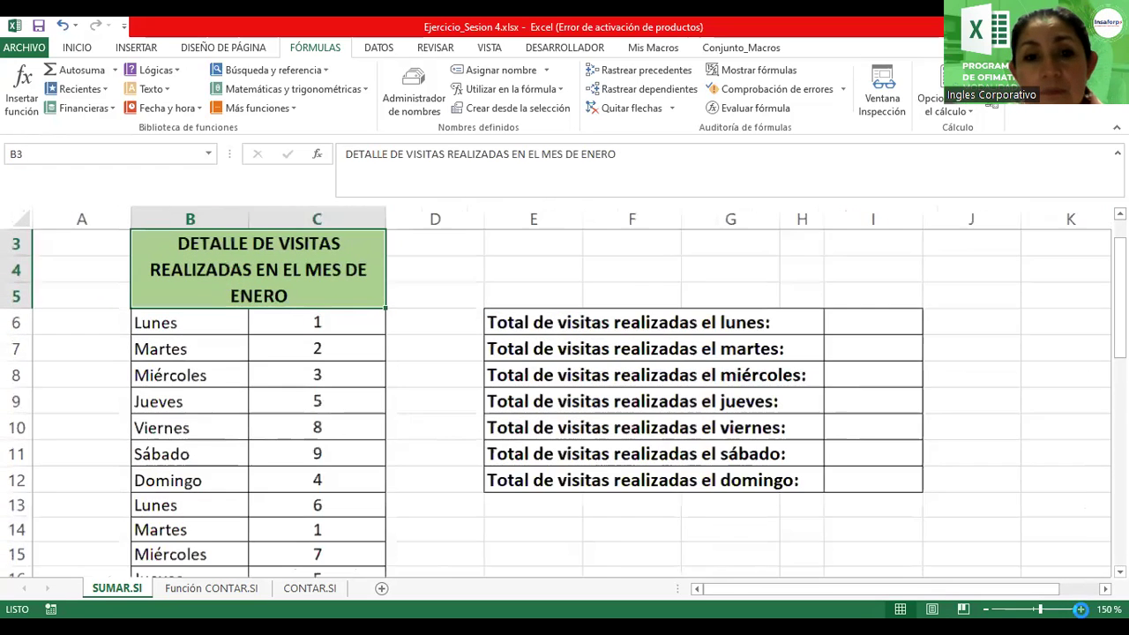
{"action": "left_click", "coordinate": [1080, 608]}
{"action": "key", "text": "Down"}
{"action": "key", "text": "Right"}
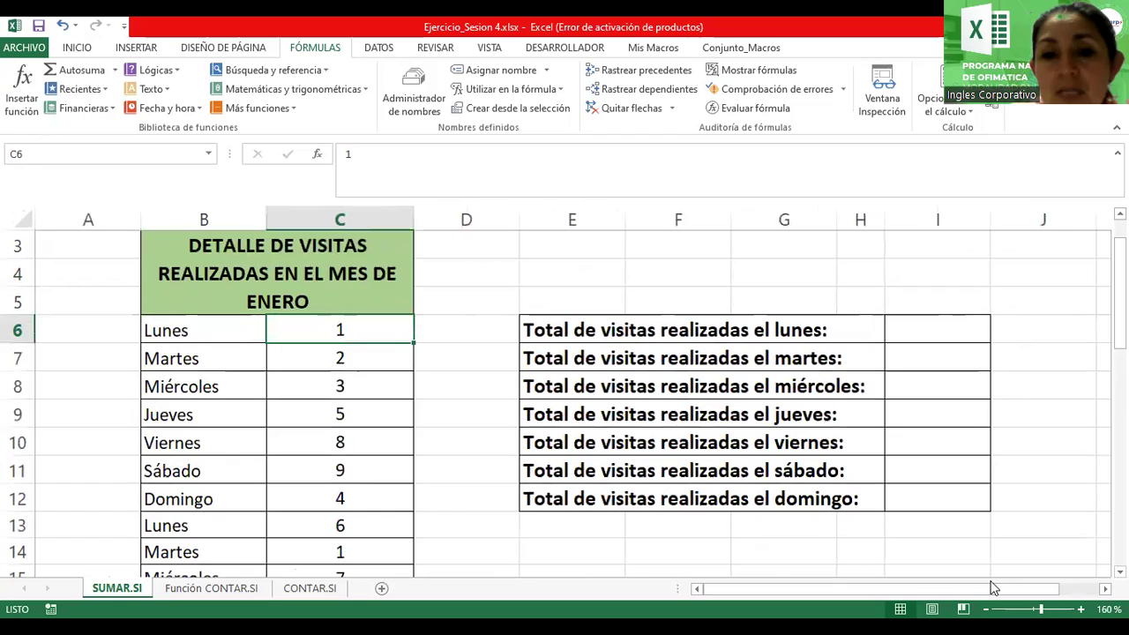
{"action": "key", "text": "Down"}
{"action": "key", "text": "Down"}
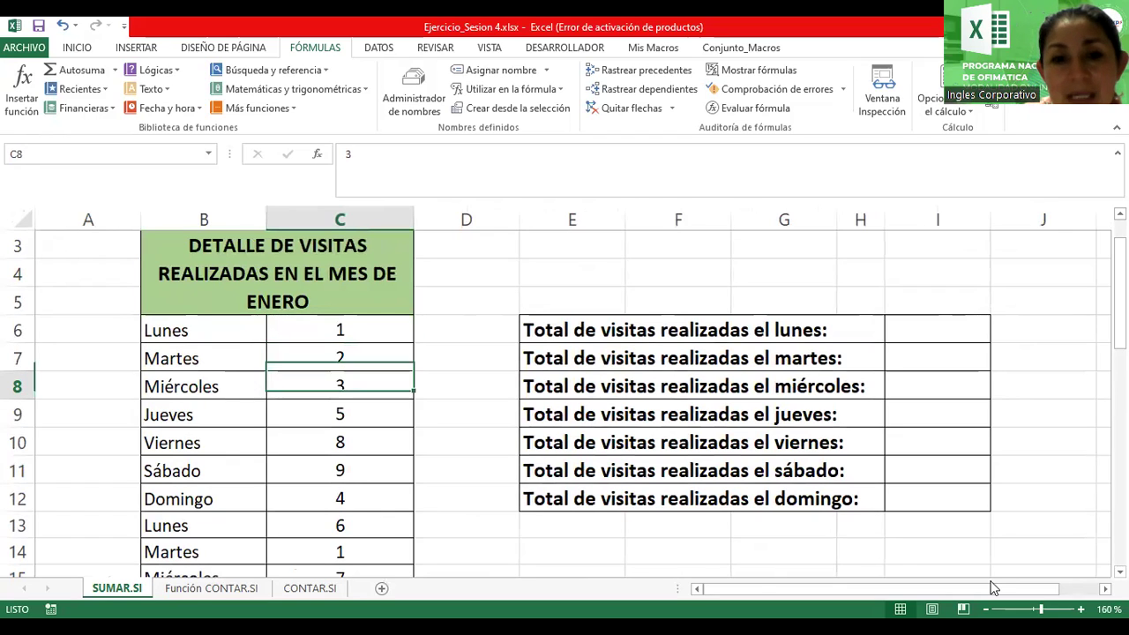
{"action": "key", "text": "Down"}
{"action": "key", "text": "Down"}
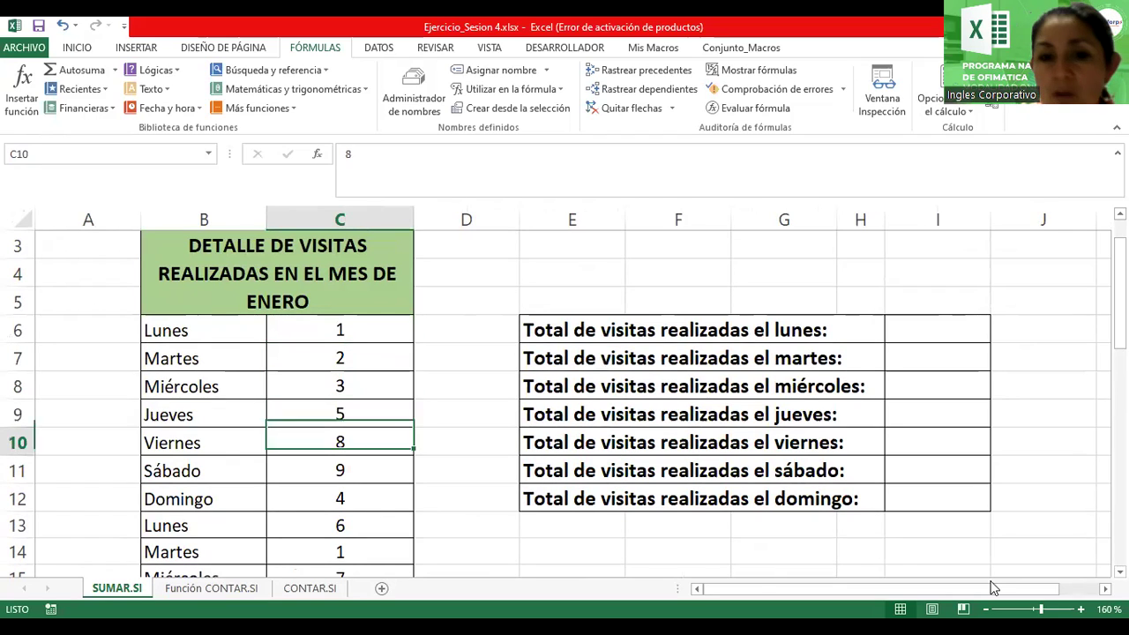
{"action": "key", "text": "Down"}
{"action": "key", "text": "Down"}
{"action": "key", "text": "Down"}
{"action": "key", "text": "Down"}
{"action": "key", "text": "Down"}
{"action": "key", "text": "Down"}
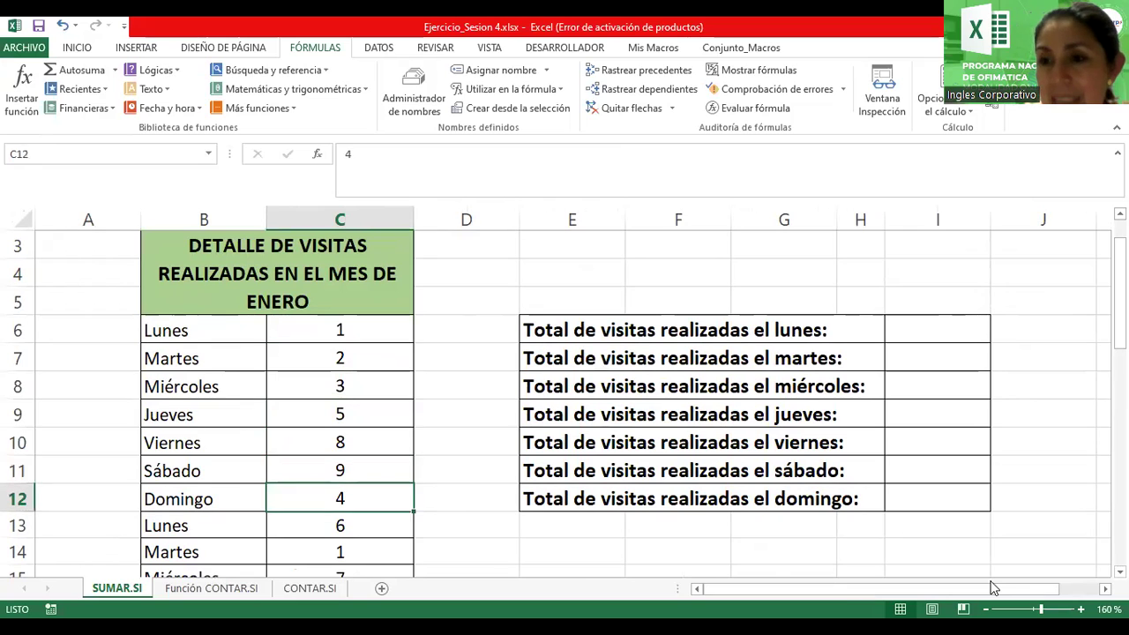
{"action": "key", "text": "Down"}
{"action": "key", "text": "Down"}
{"action": "key", "text": "Down"}
{"action": "key", "text": "Down"}
{"action": "key", "text": "Down"}
{"action": "key", "text": "Down"}
{"action": "key", "text": "Down"}
{"action": "key", "text": "Down"}
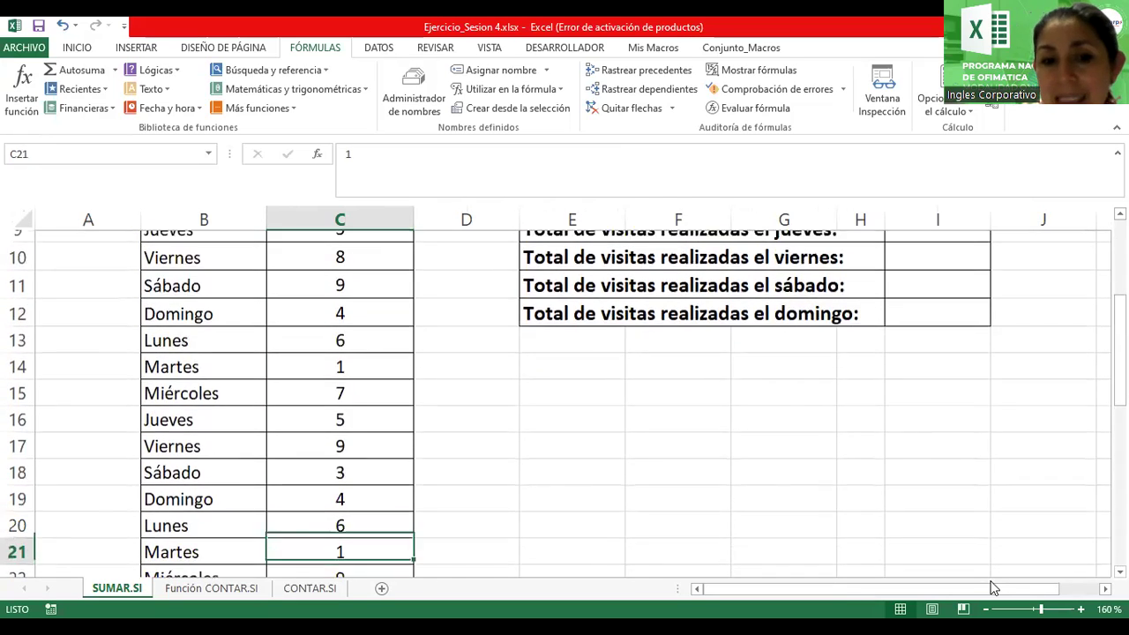
{"action": "key", "text": "Down"}
{"action": "key", "text": "Down"}
{"action": "key", "text": "Down"}
{"action": "key", "text": "Down"}
{"action": "key", "text": "Down"}
{"action": "key", "text": "Down"}
{"action": "key", "text": "Down"}
{"action": "key", "text": "Down"}
{"action": "key", "text": "Down"}
{"action": "key", "text": "Down"}
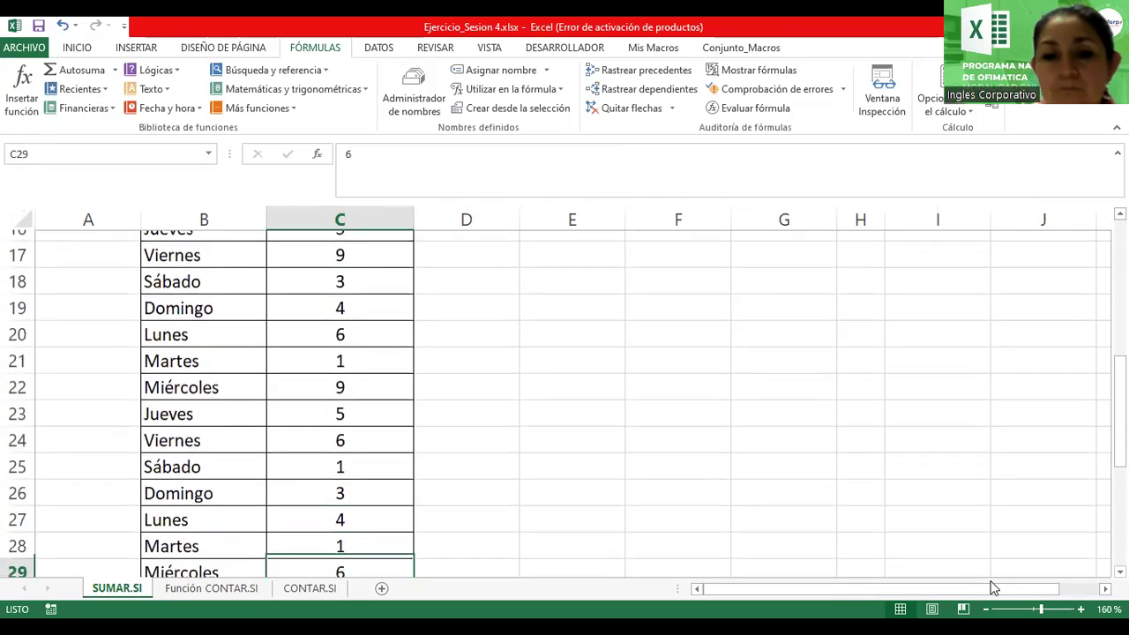
{"action": "key", "text": "Down"}
{"action": "key", "text": "Down"}
{"action": "key", "text": "Down"}
{"action": "key", "text": "Down"}
{"action": "key", "text": "Down"}
{"action": "key", "text": "Down"}
{"action": "key", "text": "Down"}
{"action": "key", "text": "Down"}
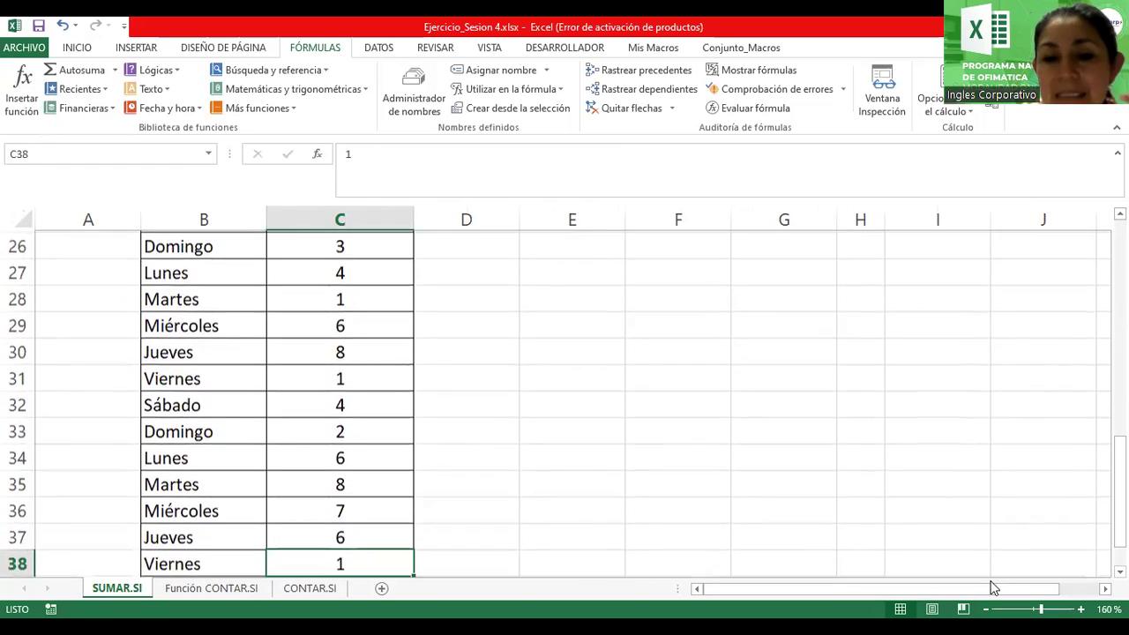
{"action": "key", "text": "Down"}
{"action": "key", "text": "Down"}
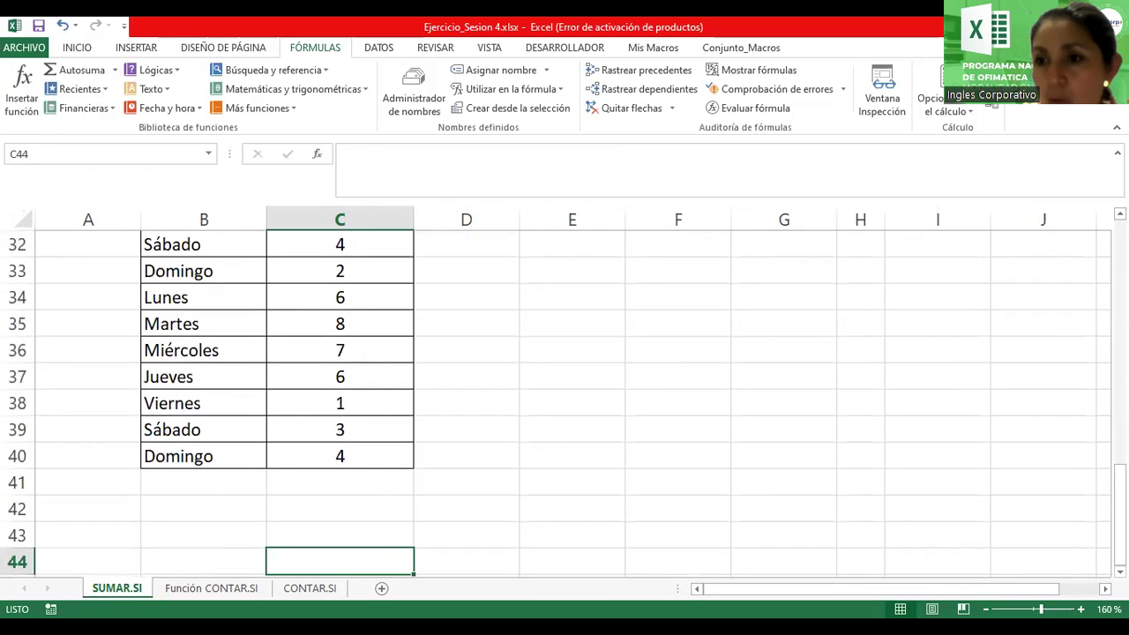
{"action": "scroll", "coordinate": [673, 353], "scroll_direction": "up", "scroll_amount": 4}
{"action": "scroll", "coordinate": [672, 353], "scroll_direction": "up", "scroll_amount": 5}
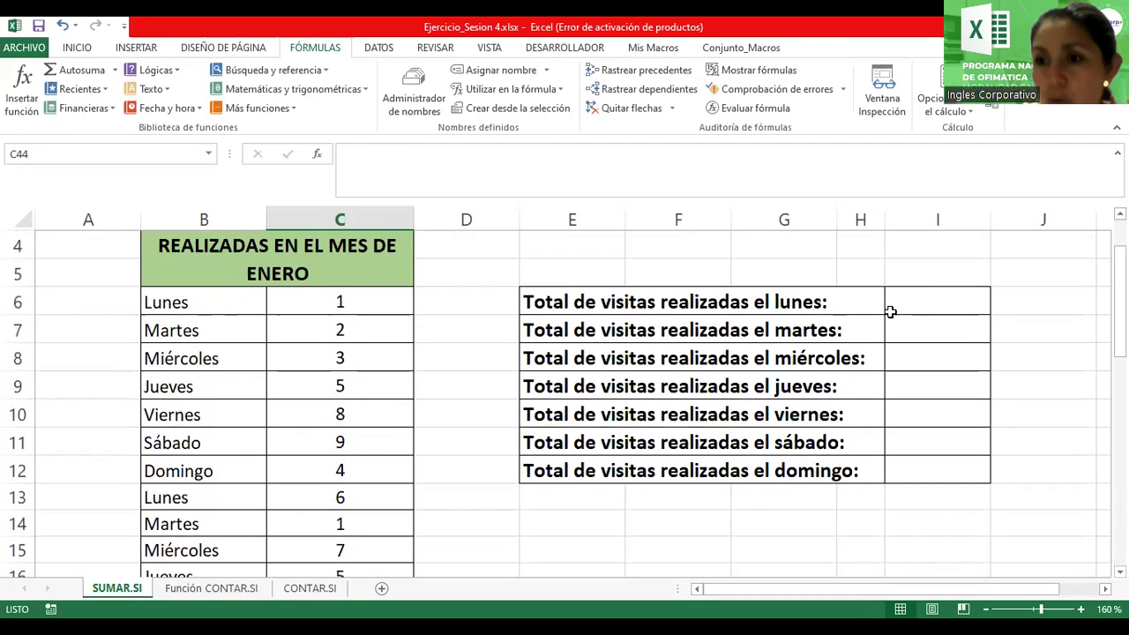
Step: Fill the Monday total cell I6 with yellow and the Tuesday total cell I7 with dark orange
{"action": "left_click", "coordinate": [908, 302]}
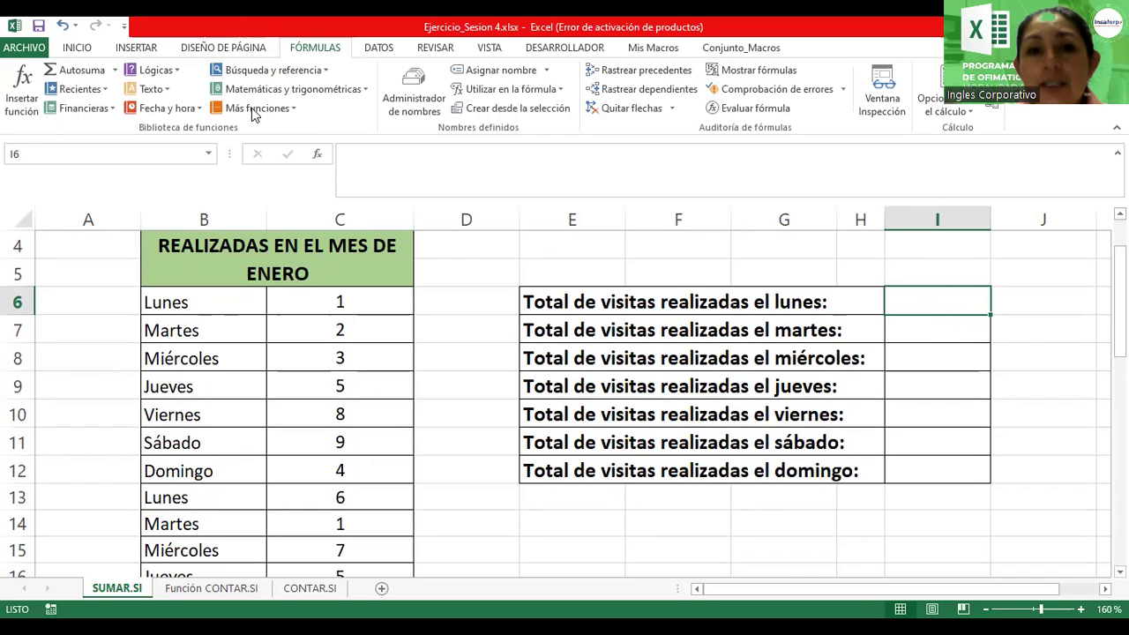
{"action": "left_click", "coordinate": [76, 49]}
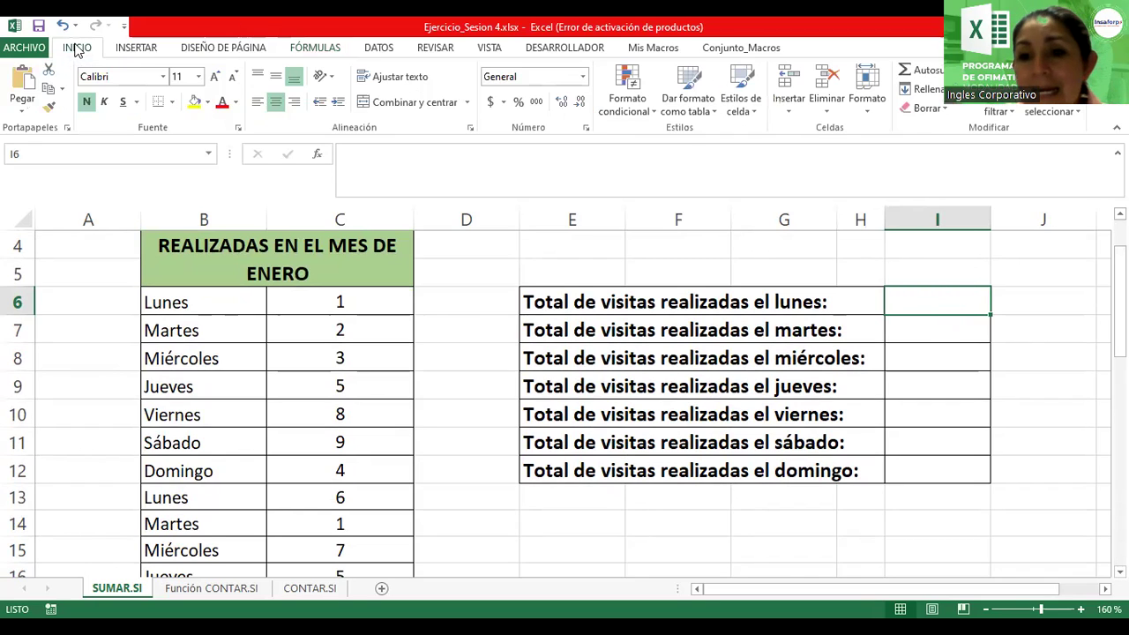
{"action": "left_click", "coordinate": [194, 102]}
{"action": "left_click", "coordinate": [907, 335]}
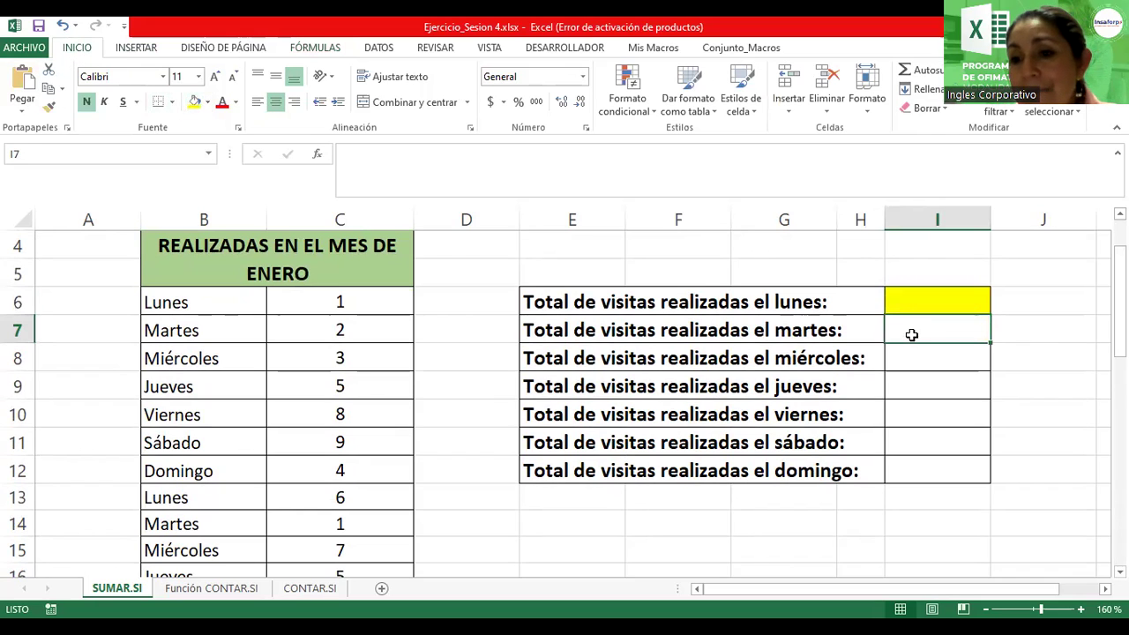
{"action": "left_click", "coordinate": [209, 103]}
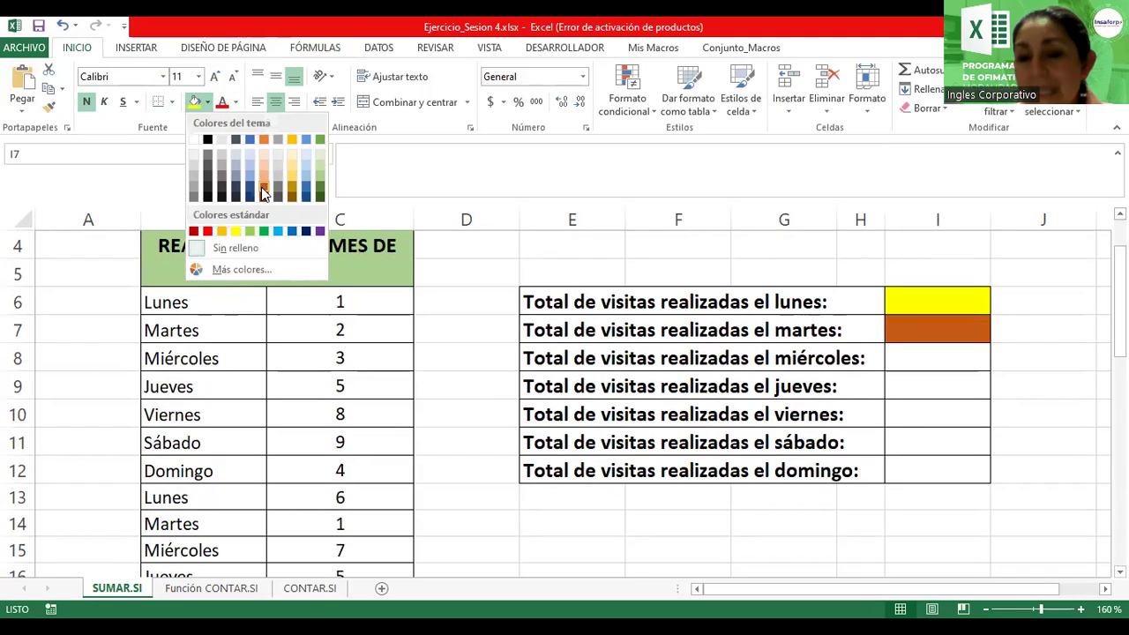
{"action": "left_click", "coordinate": [262, 194]}
{"action": "left_click", "coordinate": [936, 355]}
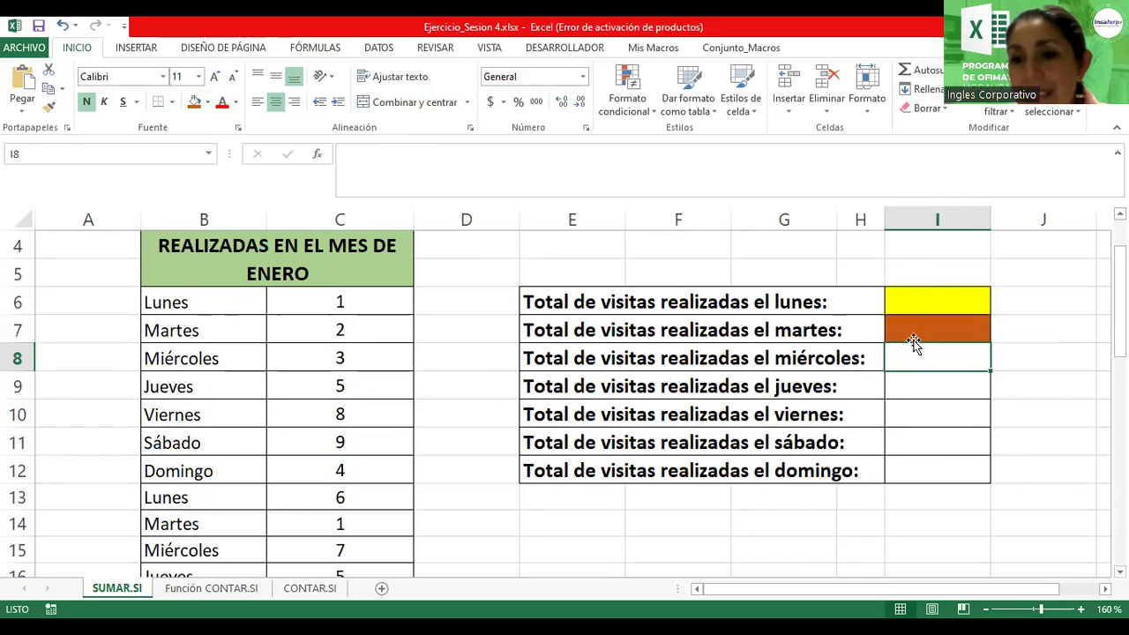
{"action": "left_click_drag", "start_coordinate": [917, 299], "coordinate": [921, 275]}
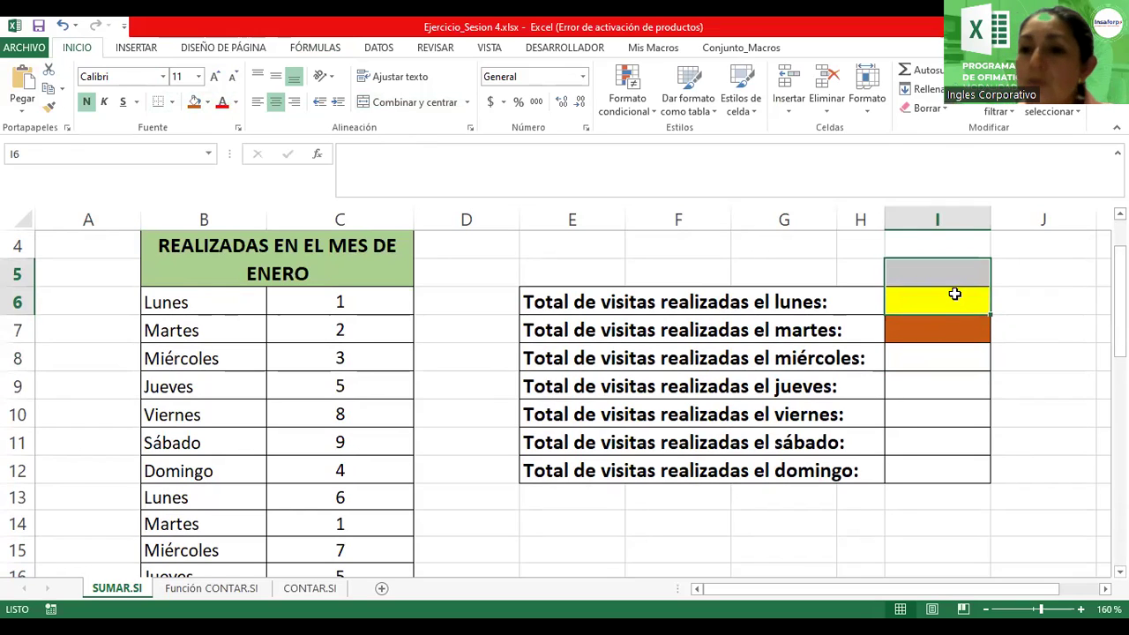
Step: Search for the function sumar.si and insert SUMAR.SI into the Monday total cell I6
{"action": "left_click", "coordinate": [950, 297]}
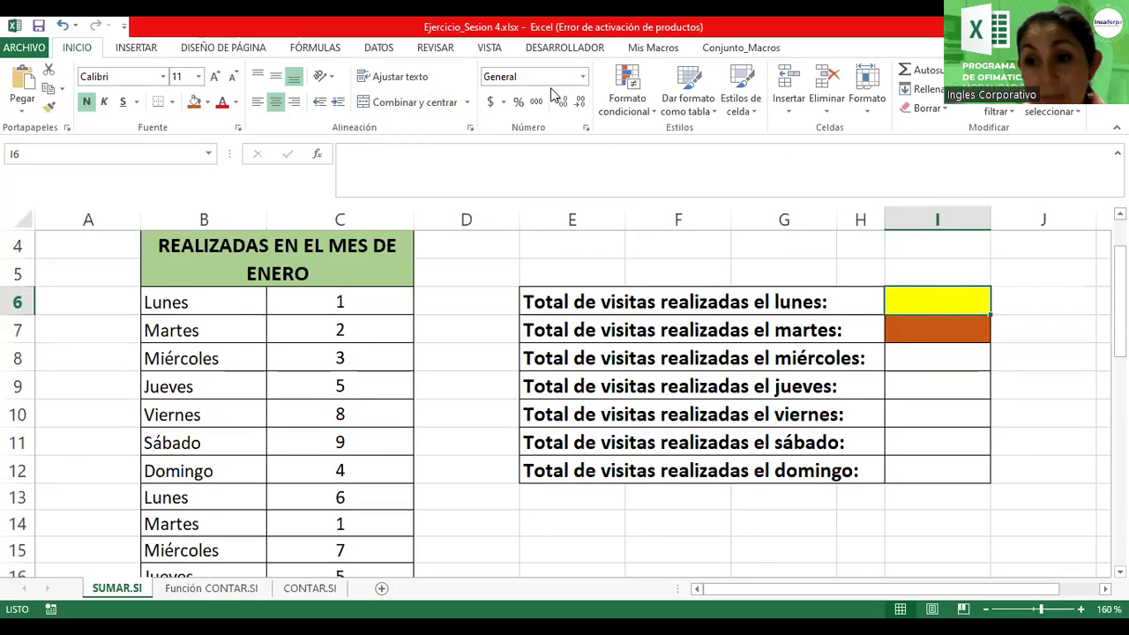
{"action": "left_click", "coordinate": [317, 156]}
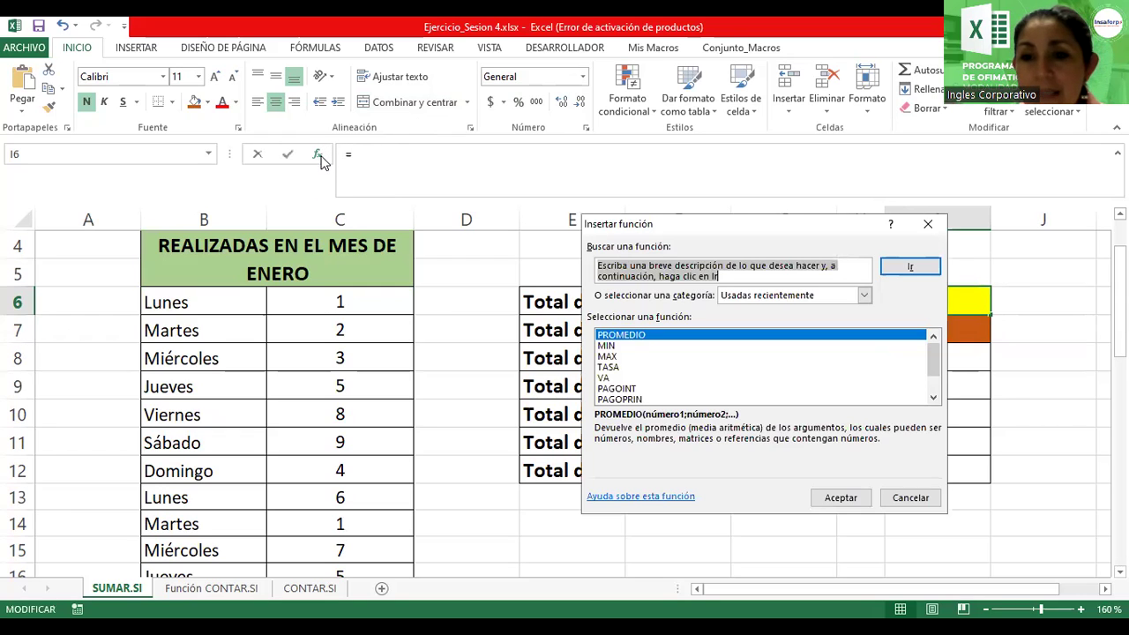
{"action": "type", "text": "sumar.si"}
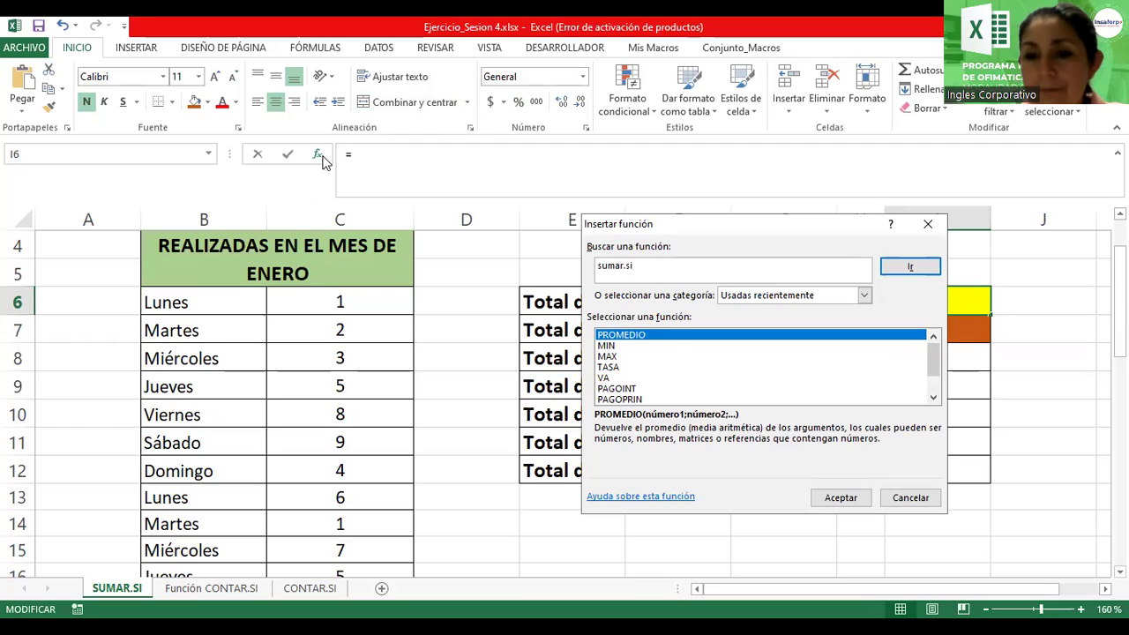
{"action": "key", "text": "Return"}
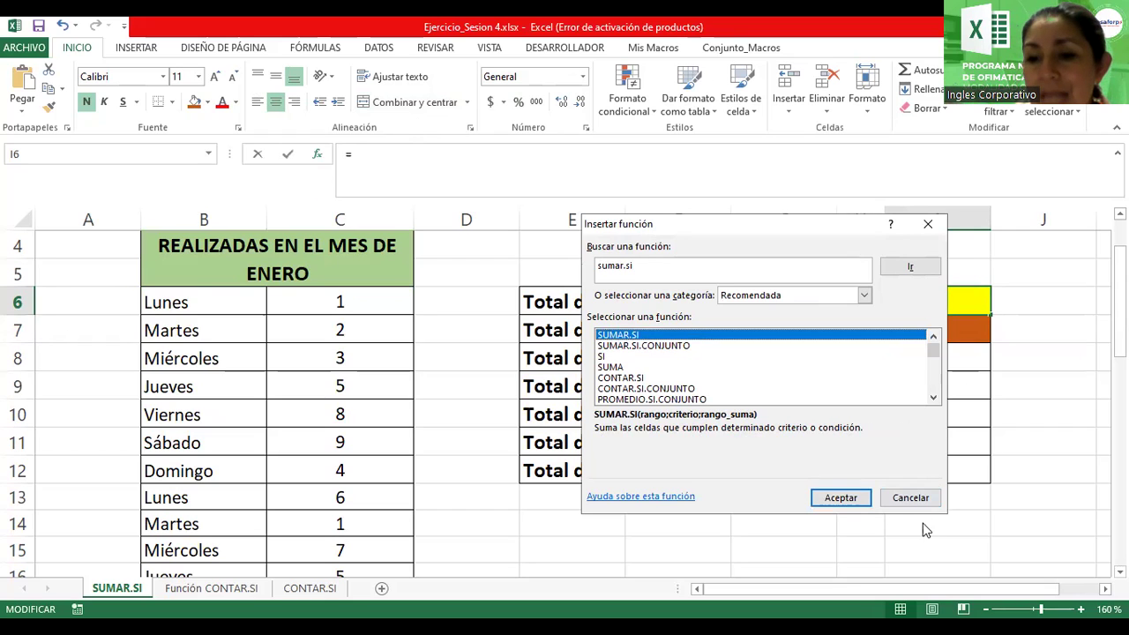
{"action": "left_click", "coordinate": [843, 498]}
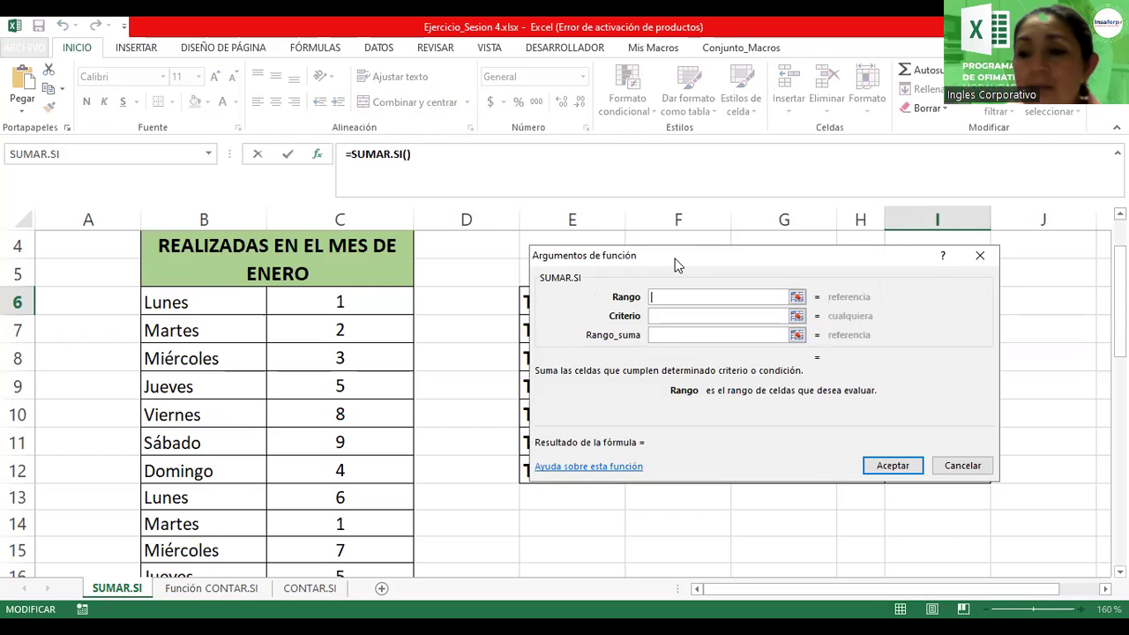
Step: Read the descriptions of the SUMAR.SI arguments Rango, Criterio and Rango_suma
{"action": "left_click_drag", "start_coordinate": [674, 258], "coordinate": [545, 290]}
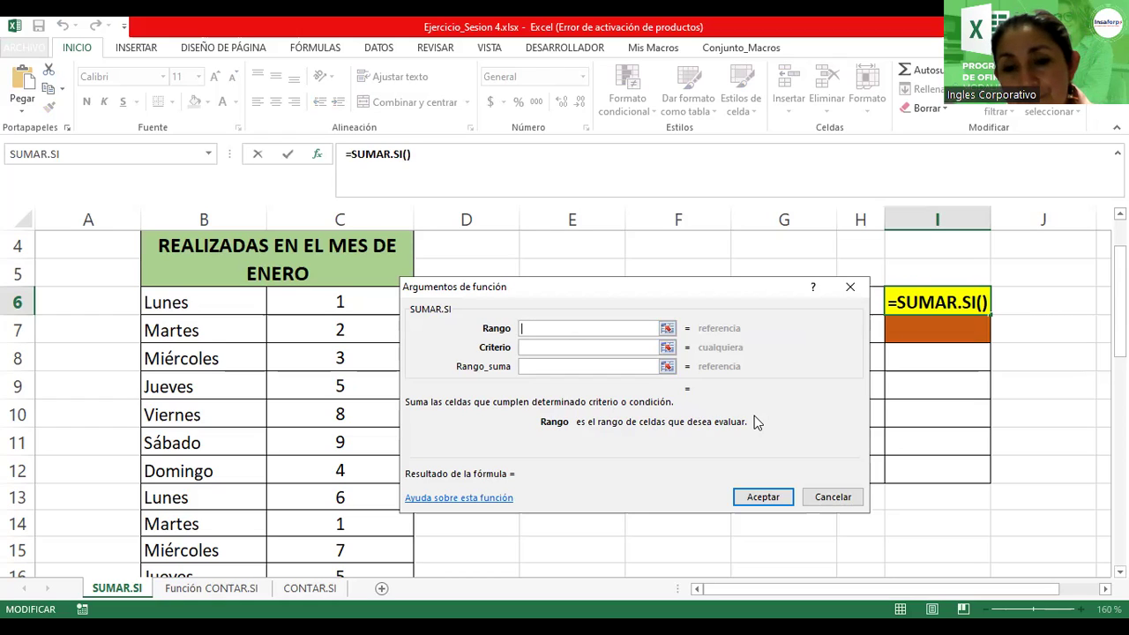
{"action": "left_click", "coordinate": [624, 348]}
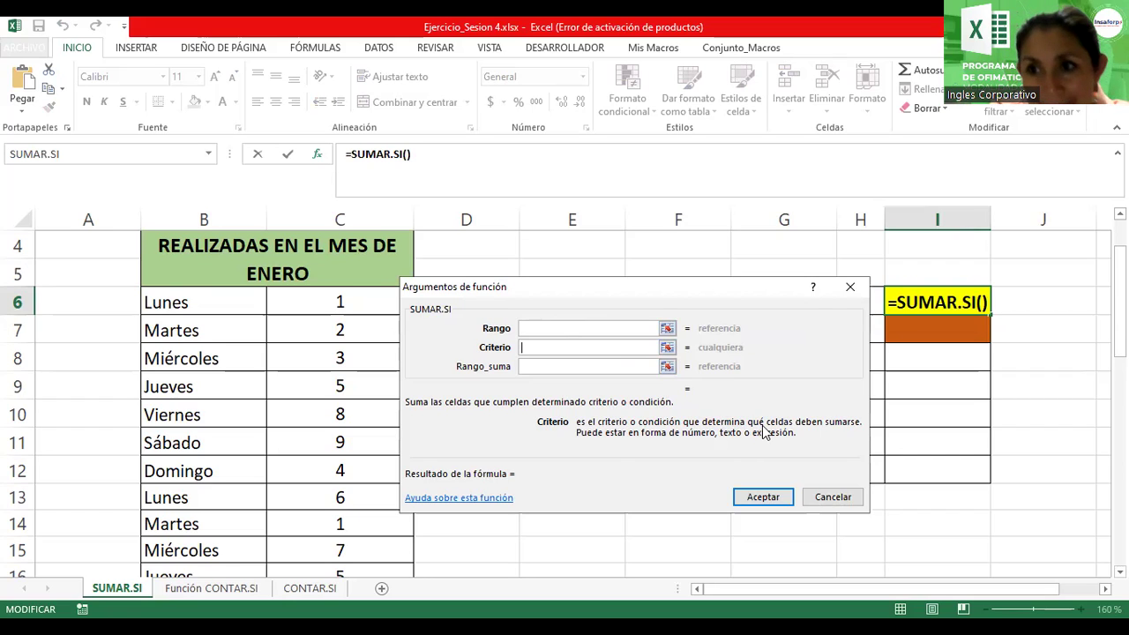
{"action": "left_click", "coordinate": [575, 366]}
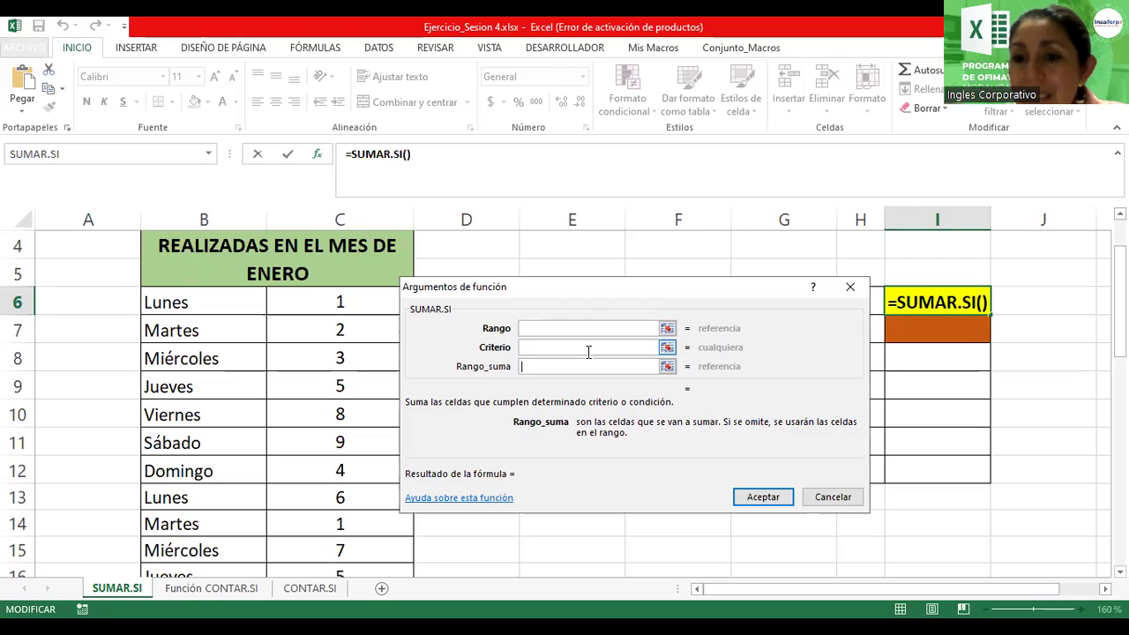
{"action": "scroll", "coordinate": [588, 351], "scroll_direction": "up", "scroll_amount": 1}
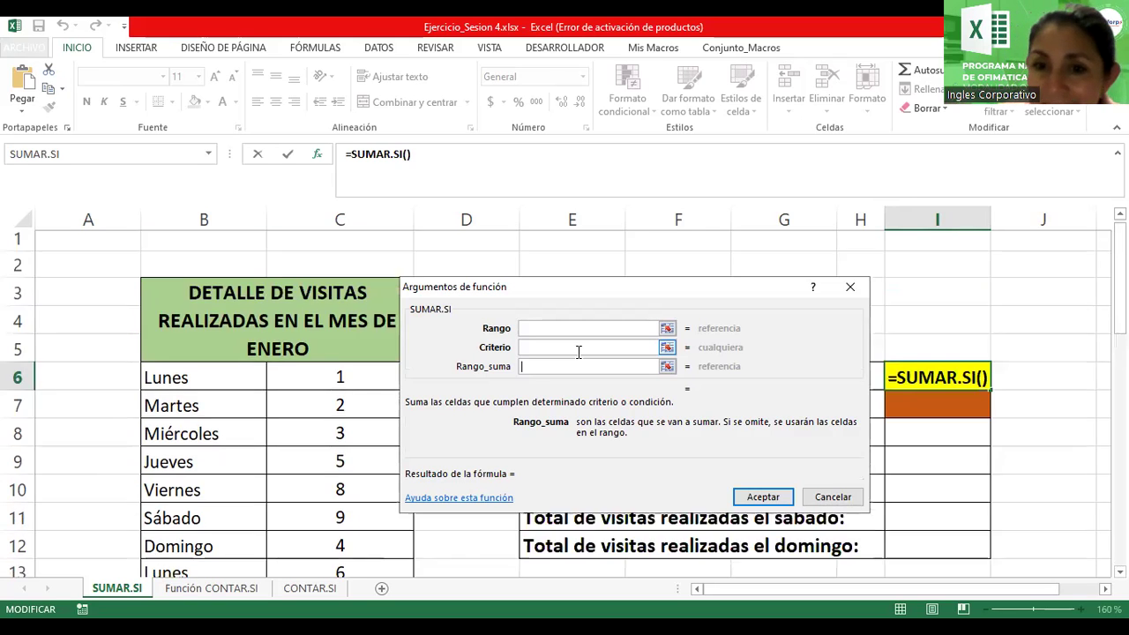
Step: Set the Rango argument of the Monday SUMAR.SI to the weekday cells B6:B40 of the January table
{"action": "left_click", "coordinate": [561, 330]}
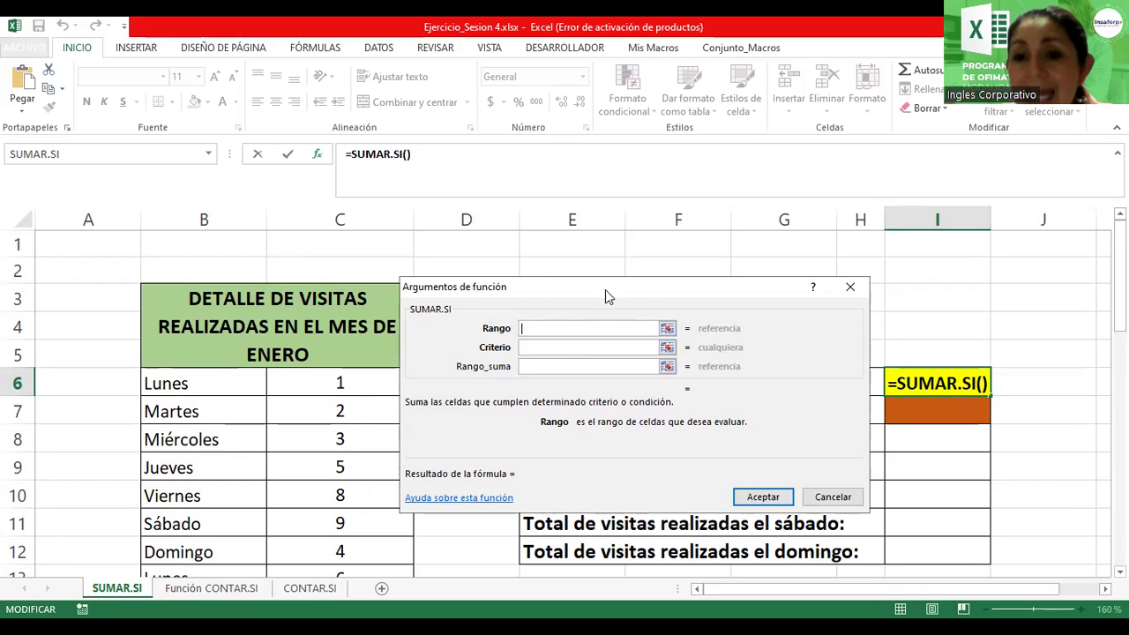
{"action": "left_click_drag", "start_coordinate": [605, 289], "coordinate": [463, 127]}
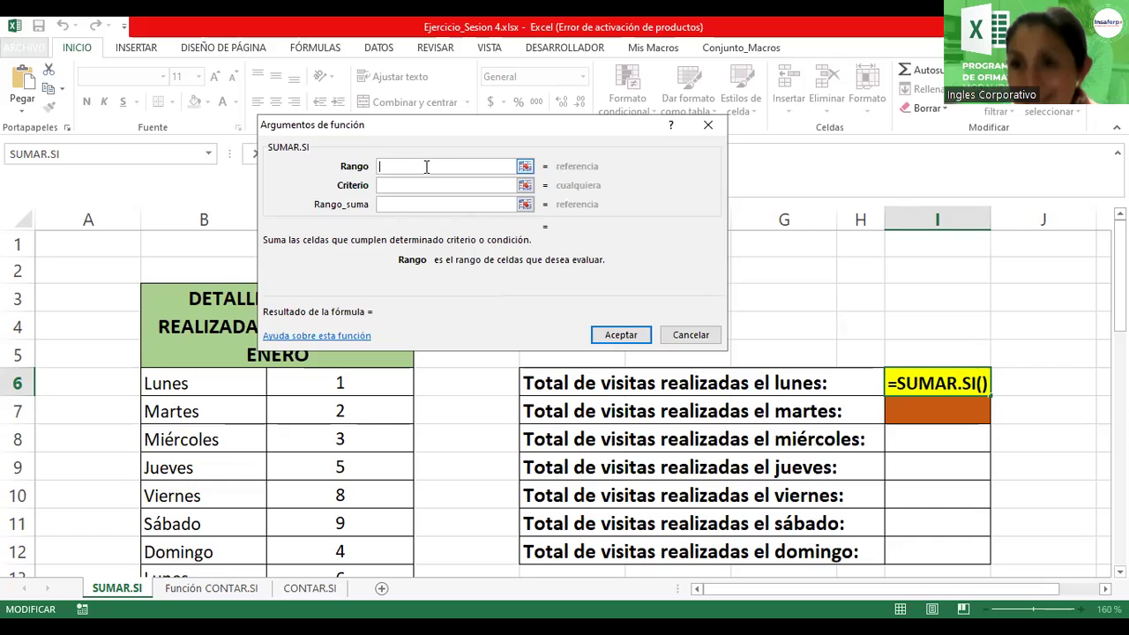
{"action": "left_click", "coordinate": [156, 381]}
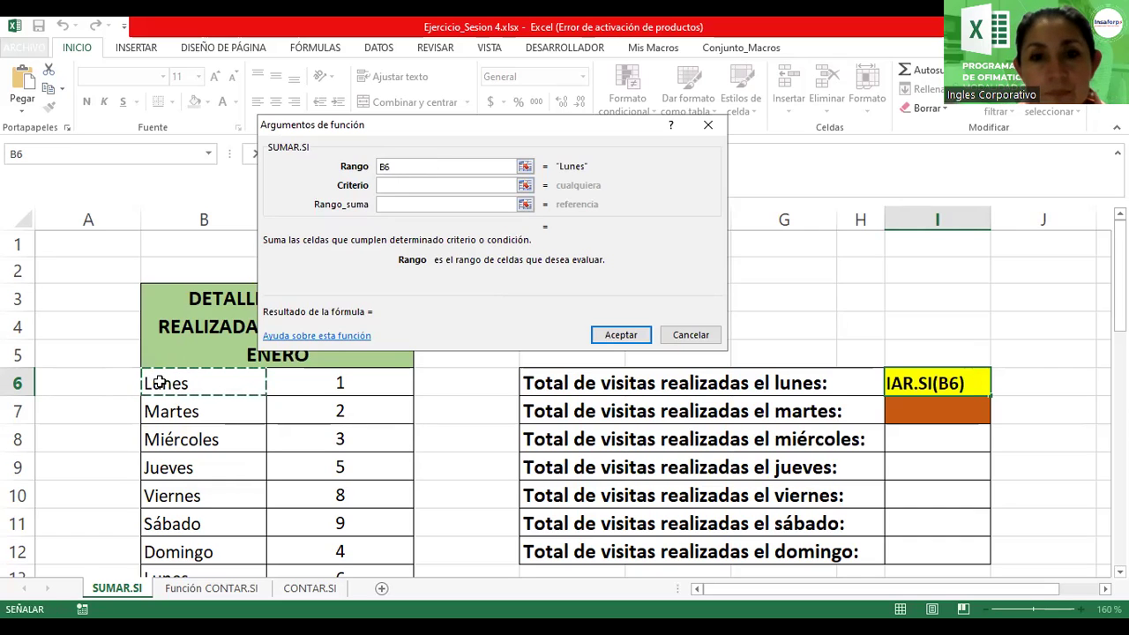
{"action": "key", "text": "shift+Down"}
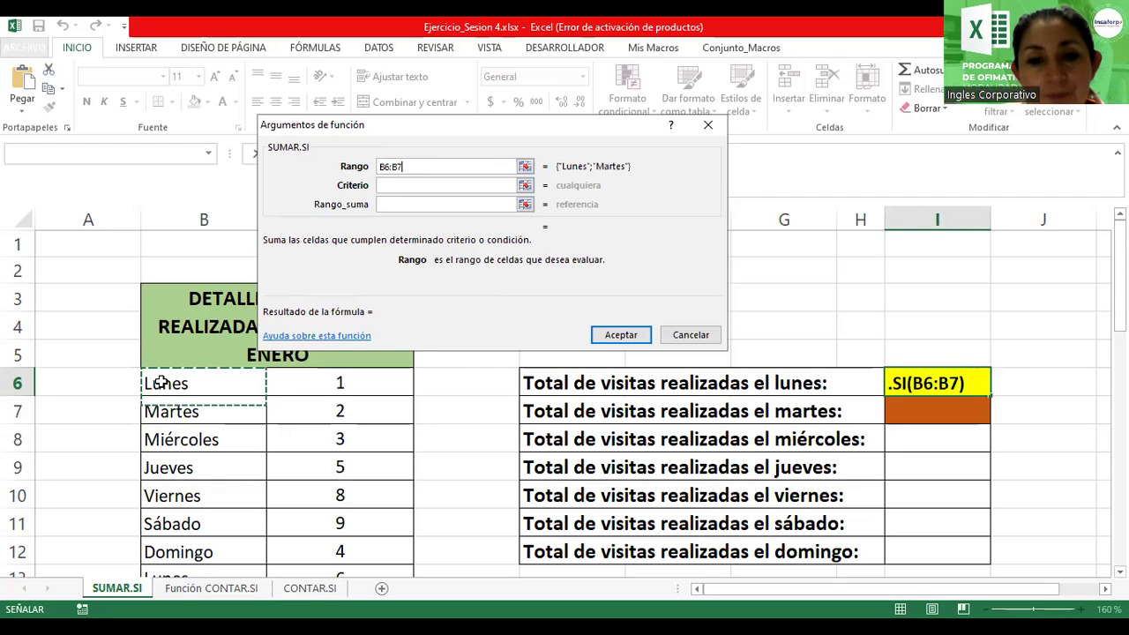
{"action": "key", "text": "shift+Down"}
{"action": "key", "text": "shift+Down"}
{"action": "key", "text": "shift+Down"}
{"action": "key", "text": "shift+Down"}
{"action": "key", "text": "shift+Down"}
{"action": "key", "text": "shift+Down"}
{"action": "key", "text": "shift+Down"}
{"action": "key", "text": "shift+Down"}
{"action": "key", "text": "shift+Down"}
{"action": "key", "text": "shift+Down"}
{"action": "key", "text": "shift+Down"}
{"action": "key", "text": "shift+Down"}
{"action": "key", "text": "shift+Down"}
{"action": "key", "text": "shift+Down"}
{"action": "key", "text": "shift+Down"}
{"action": "key", "text": "shift+Down"}
{"action": "key", "text": "shift+Down"}
{"action": "key", "text": "shift+Down"}
{"action": "key", "text": "shift+Down"}
{"action": "key", "text": "shift+Down"}
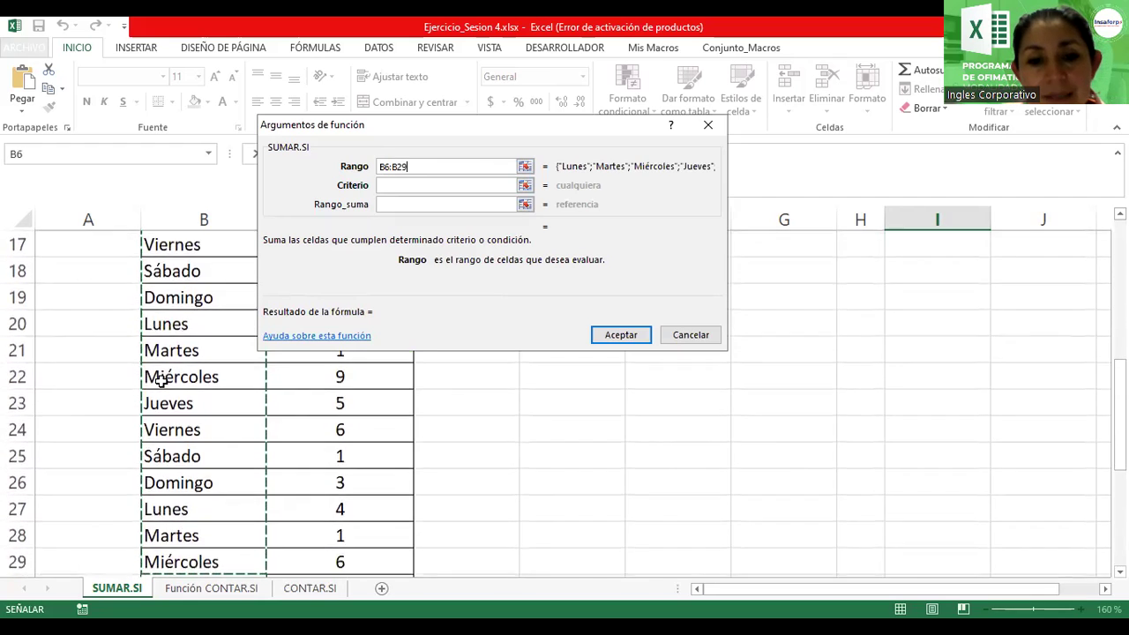
{"action": "key", "text": "shift+Down"}
{"action": "key", "text": "shift+Down"}
{"action": "key", "text": "shift+Down"}
{"action": "key", "text": "shift+Down"}
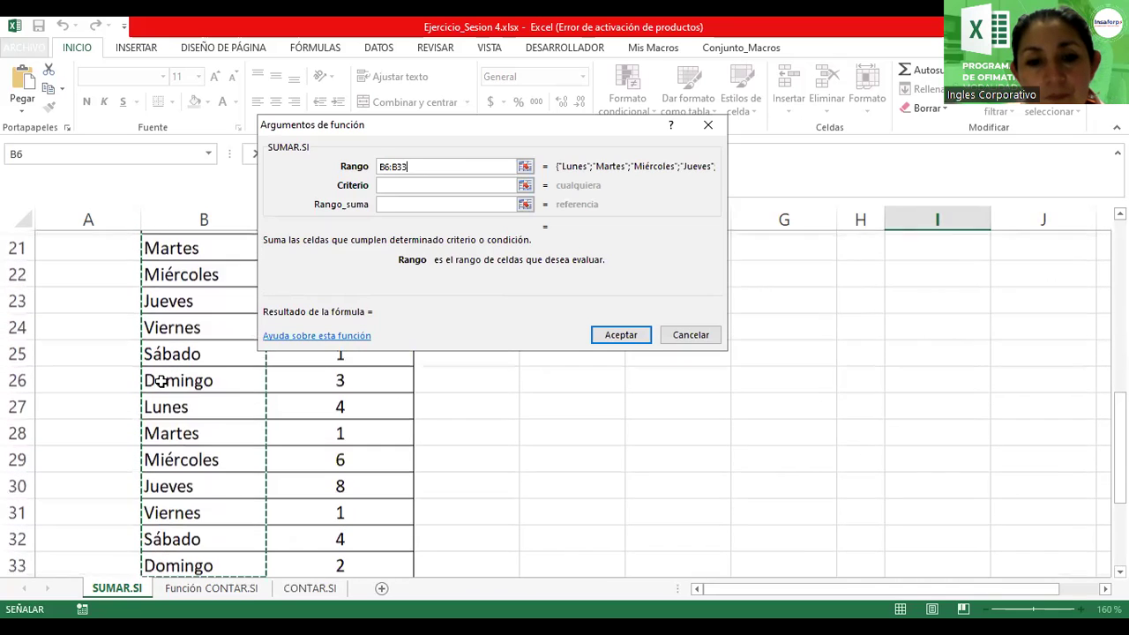
{"action": "key", "text": "shift+Down"}
{"action": "key", "text": "shift+Down"}
{"action": "key", "text": "shift+Down"}
{"action": "key", "text": "shift+Down"}
{"action": "key", "text": "shift+Down"}
{"action": "key", "text": "shift+Down"}
{"action": "key", "text": "shift+Down"}
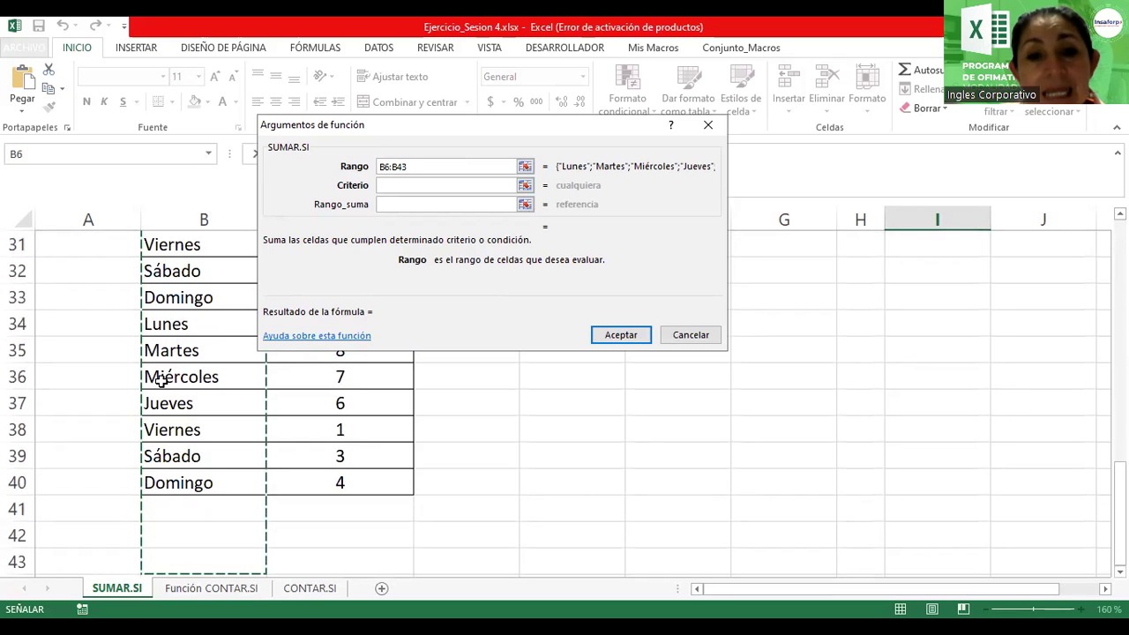
{"action": "key", "text": "shift+Up"}
{"action": "key", "text": "shift+Up"}
{"action": "key", "text": "shift+Up"}
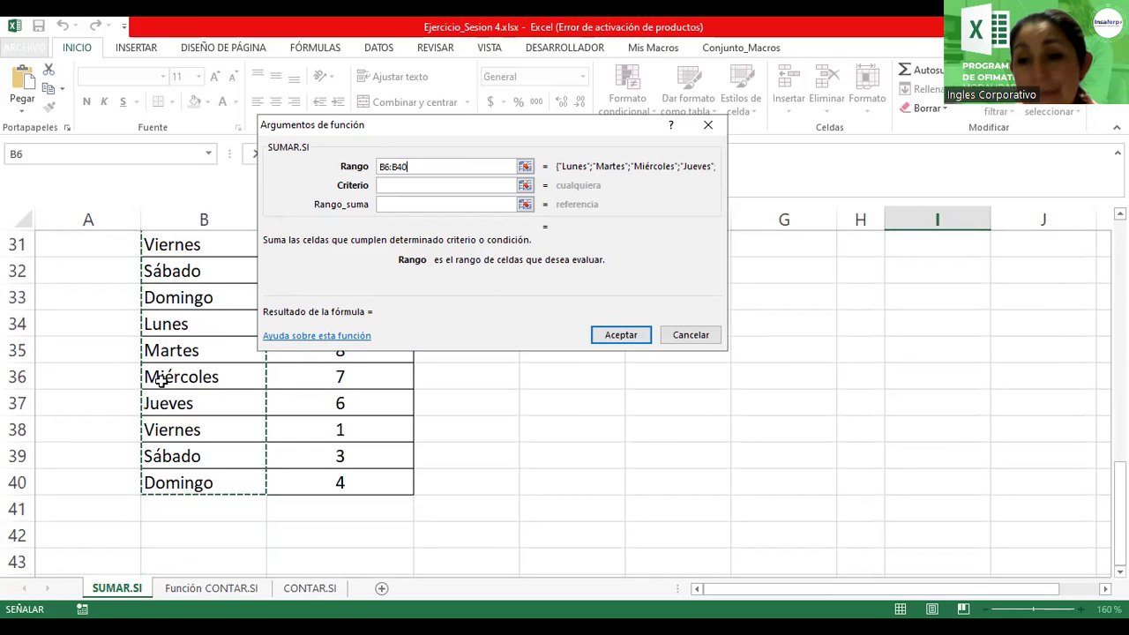
{"action": "scroll", "coordinate": [168, 352], "scroll_direction": "up", "scroll_amount": 5}
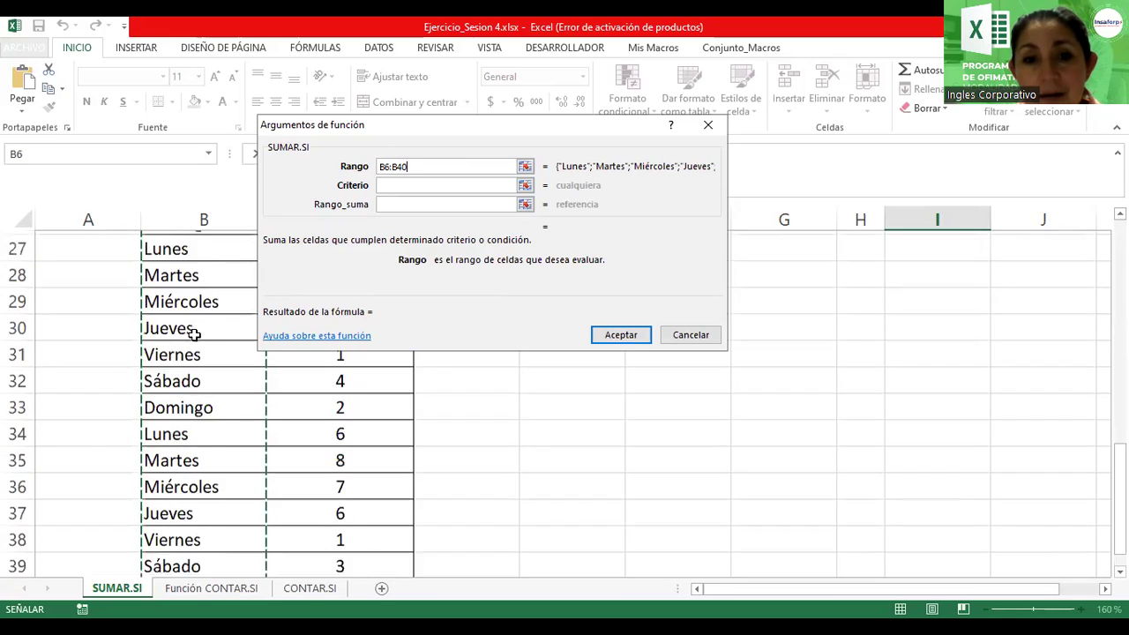
{"action": "scroll", "coordinate": [194, 335], "scroll_direction": "up", "scroll_amount": 5}
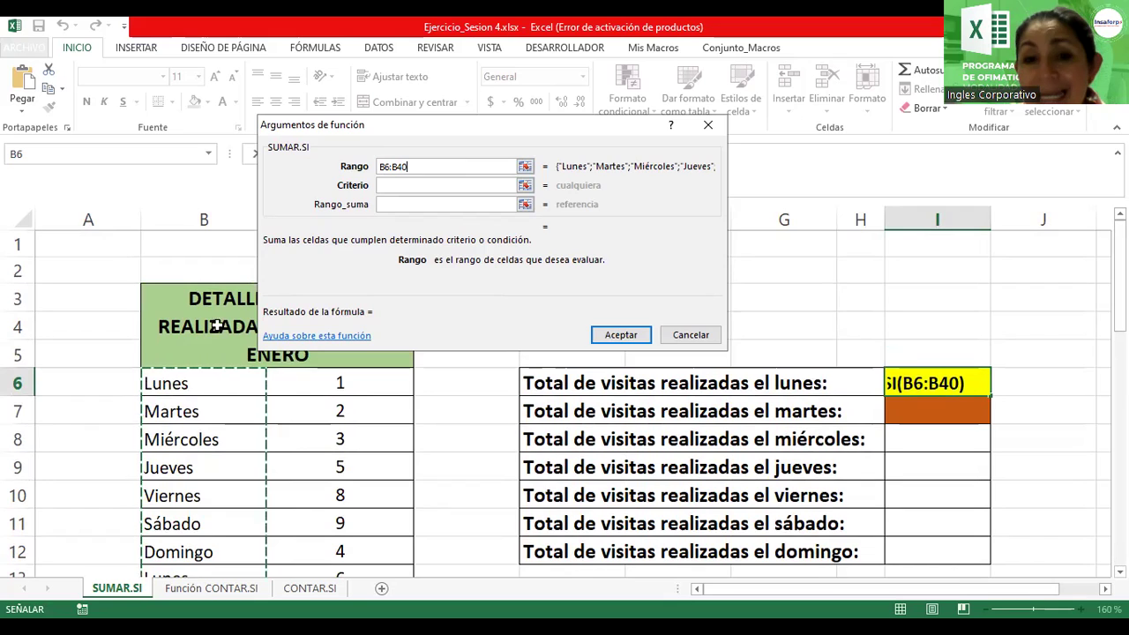
Step: Set the Criterio to Lunes and the Rango_suma to the visit counts C6:C40, completing the Monday formula in I6
{"action": "left_click", "coordinate": [411, 185]}
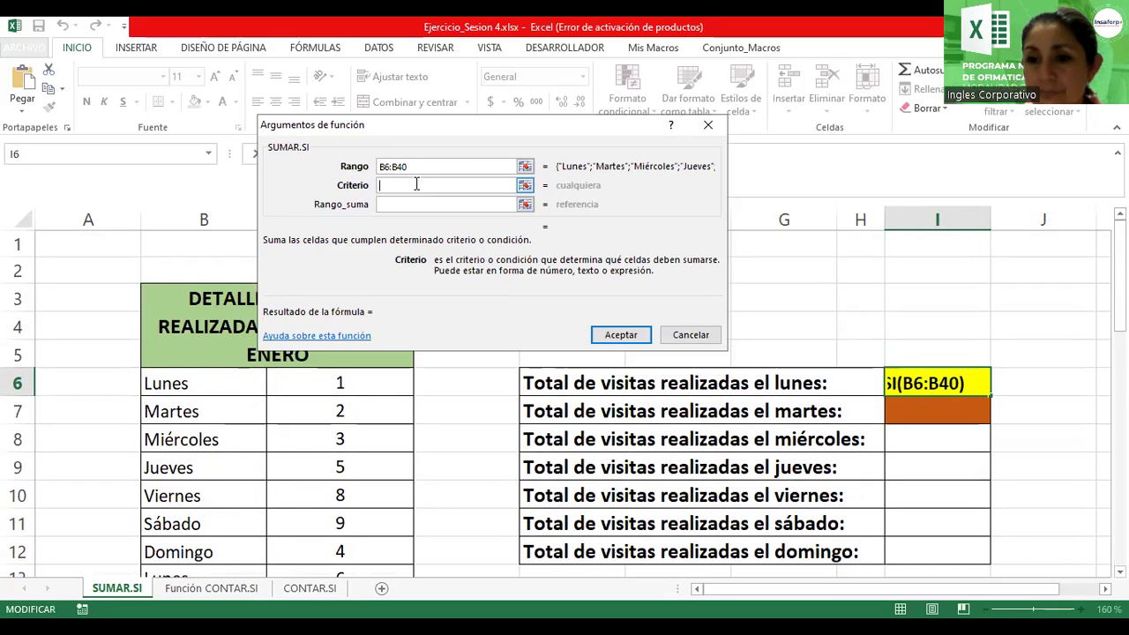
{"action": "type", "text": "Lunes"}
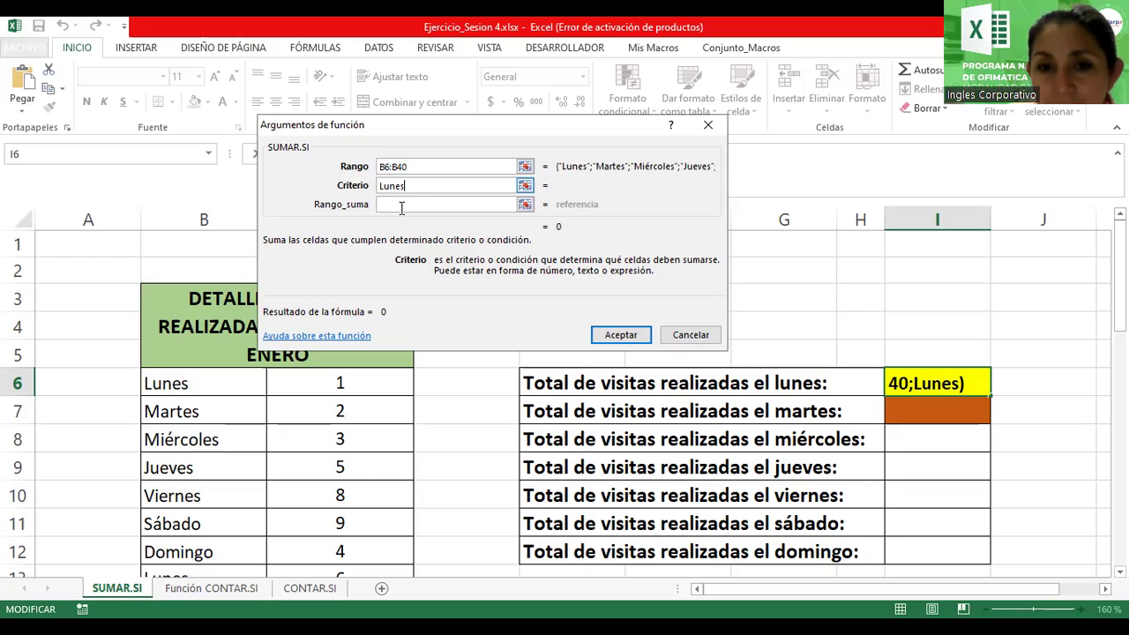
{"action": "left_click", "coordinate": [400, 208]}
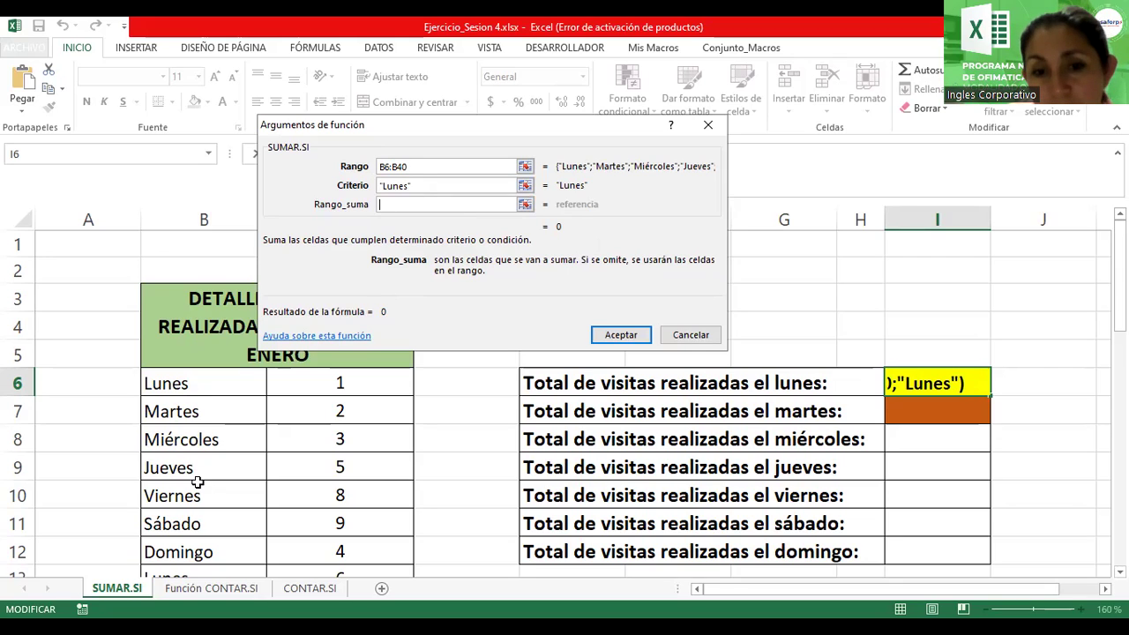
{"action": "left_click", "coordinate": [305, 382]}
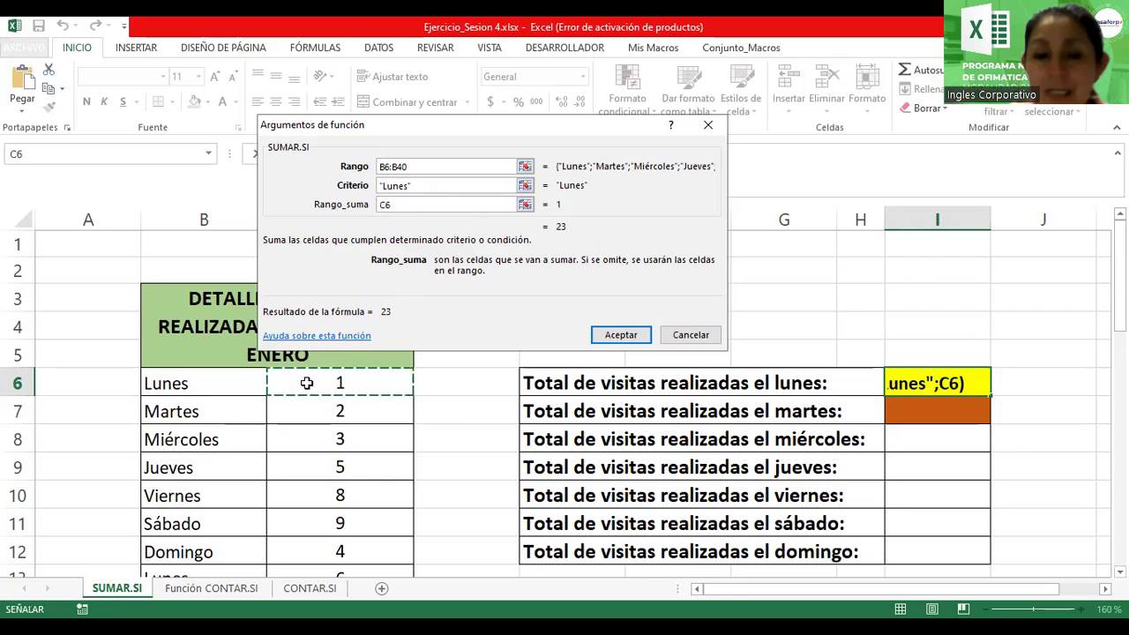
{"action": "key", "text": "shift+Down"}
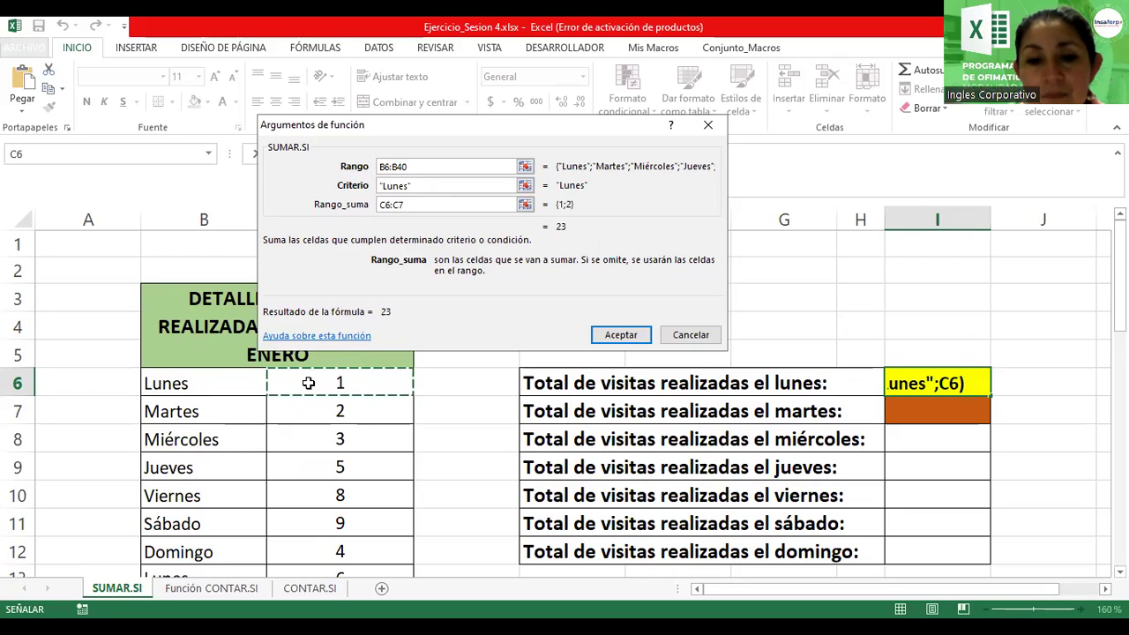
{"action": "key", "text": "shift+Down"}
{"action": "key", "text": "shift+Down"}
{"action": "key", "text": "shift+Down"}
{"action": "key", "text": "shift+Down"}
{"action": "key", "text": "shift+Down"}
{"action": "key", "text": "shift+Down"}
{"action": "key", "text": "shift+Down"}
{"action": "key", "text": "shift+Down"}
{"action": "key", "text": "shift+Down"}
{"action": "key", "text": "shift+Down"}
{"action": "key", "text": "shift+Down"}
{"action": "key", "text": "shift+Down"}
{"action": "key", "text": "shift+Down"}
{"action": "key", "text": "shift+Down"}
{"action": "key", "text": "shift+Down"}
{"action": "key", "text": "shift+Down"}
{"action": "key", "text": "shift+Down"}
{"action": "key", "text": "shift+Down"}
{"action": "key", "text": "shift+Down"}
{"action": "key", "text": "shift+Down"}
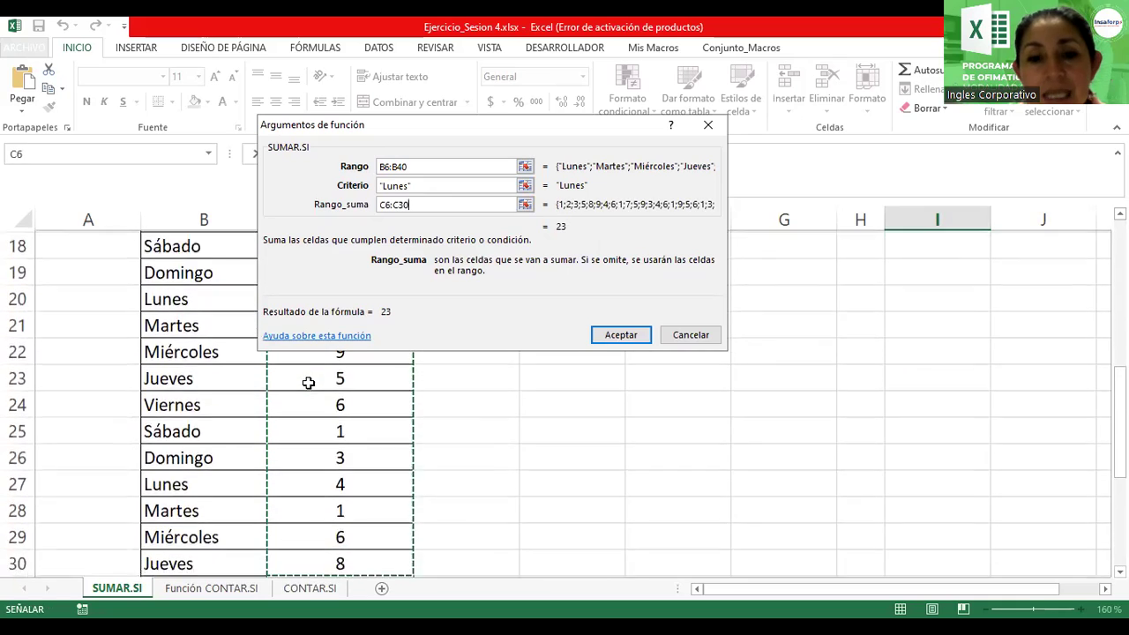
{"action": "key", "text": "shift+Down"}
{"action": "key", "text": "shift+Down"}
{"action": "key", "text": "shift+Down"}
{"action": "key", "text": "shift+Down"}
{"action": "key", "text": "shift+Down"}
{"action": "key", "text": "shift+Down"}
{"action": "key", "text": "shift+Down"}
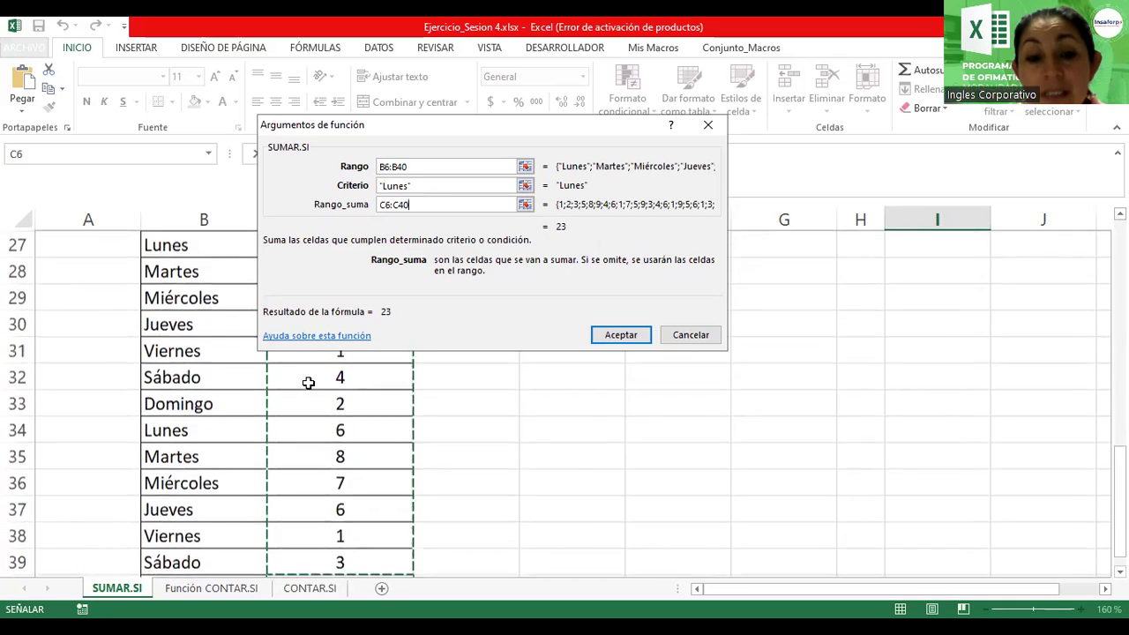
{"action": "key", "text": "shift+Up"}
{"action": "key", "text": "shift+Up"}
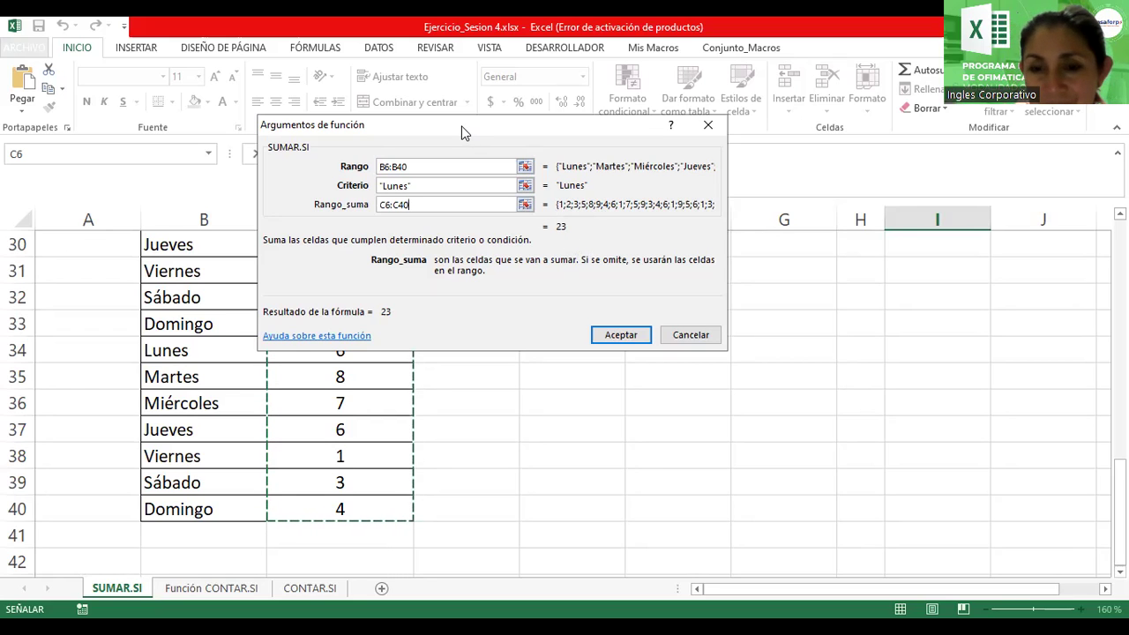
{"action": "left_click_drag", "start_coordinate": [461, 132], "coordinate": [720, 243]}
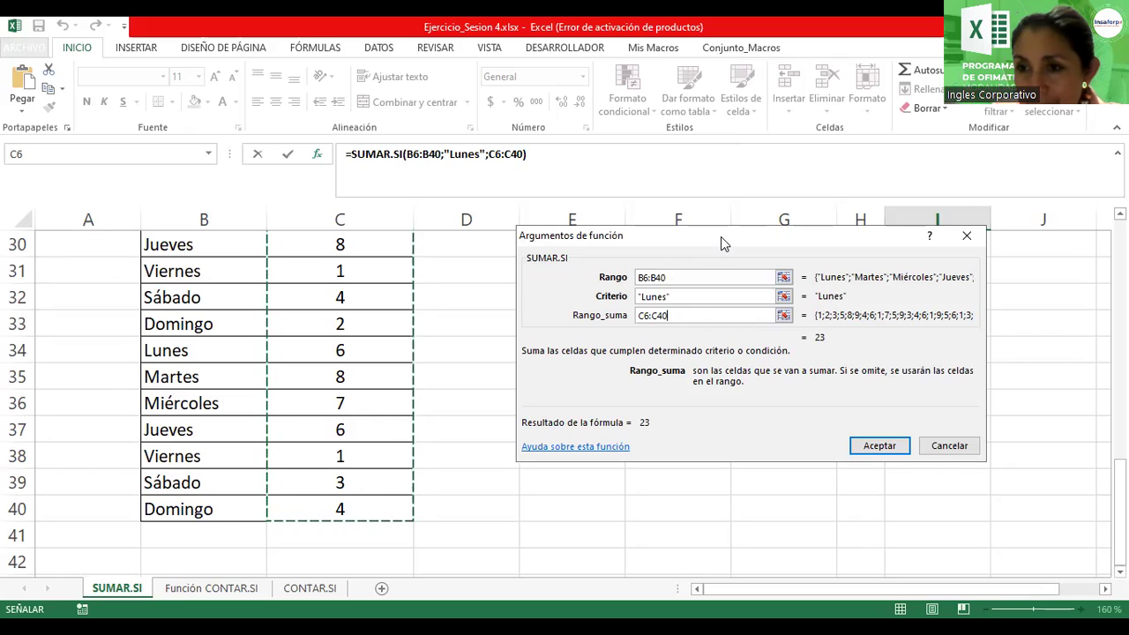
{"action": "left_click", "coordinate": [896, 446]}
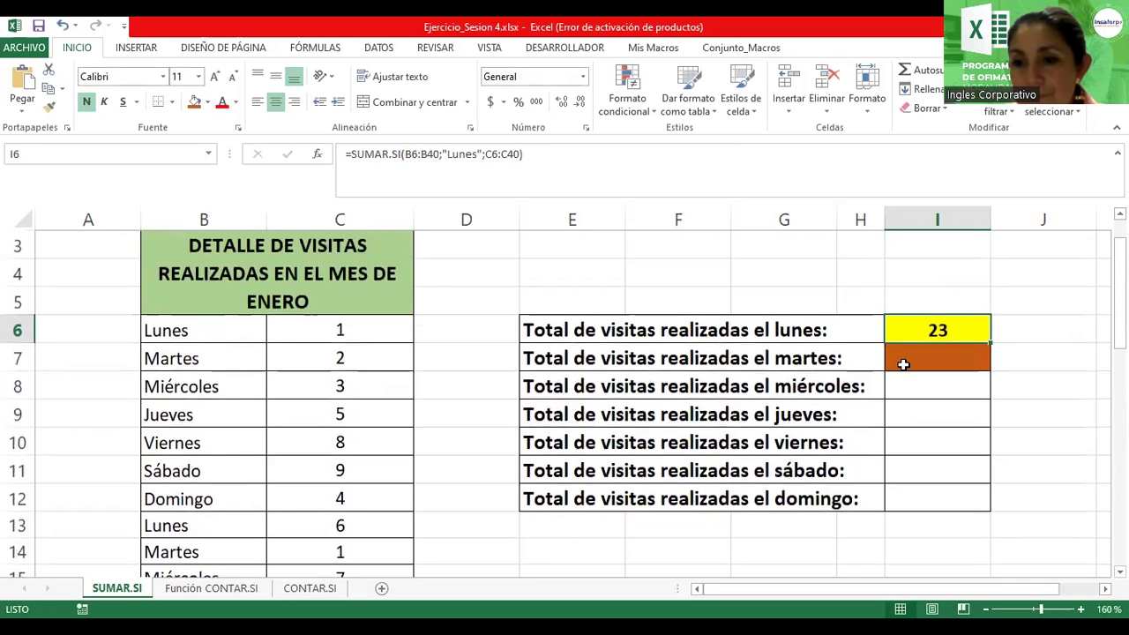
Step: Check the Monday total against the individual Monday visit counts in cells C6, C13, C20, C27 and C34
{"action": "left_click", "coordinate": [900, 360]}
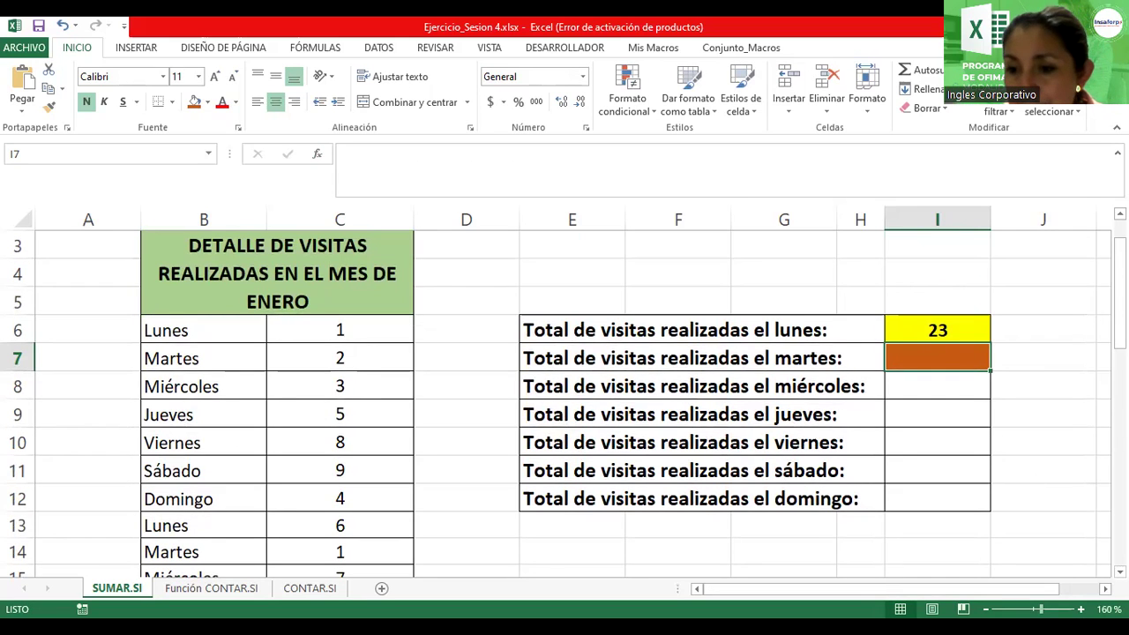
{"action": "left_click", "coordinate": [985, 608]}
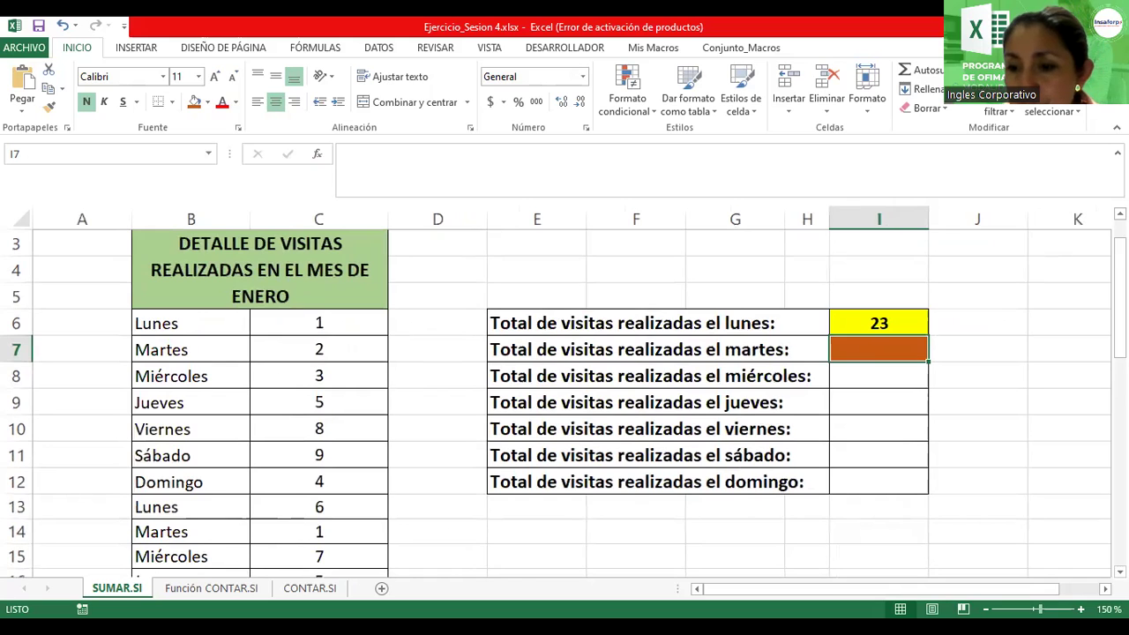
{"action": "scroll", "coordinate": [509, 468], "scroll_direction": "down", "scroll_amount": 2}
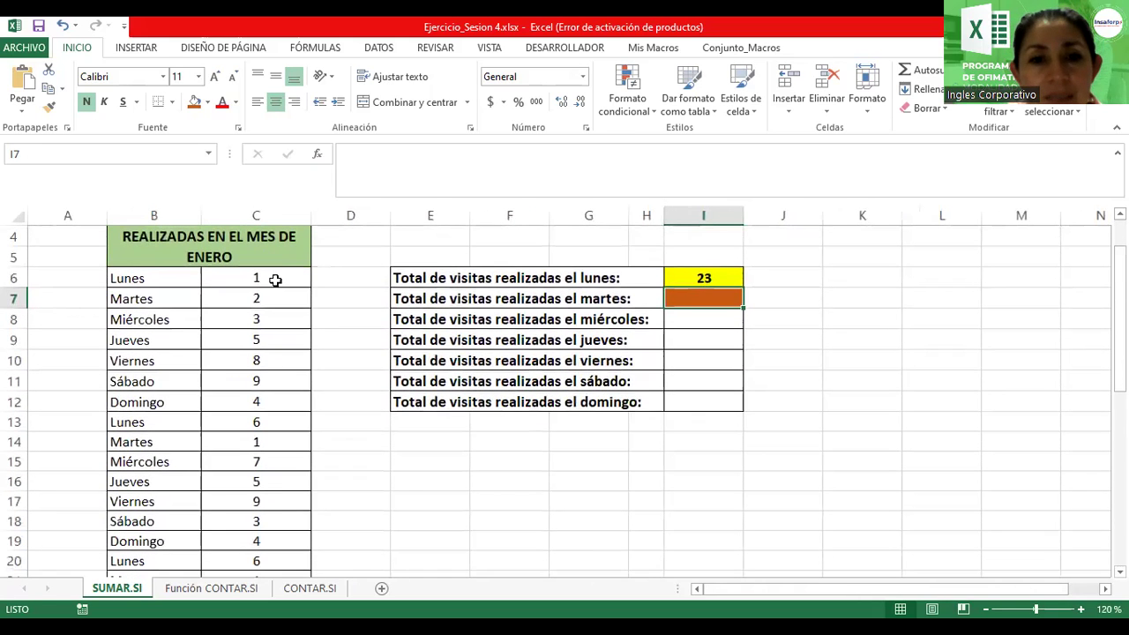
{"action": "left_click", "coordinate": [275, 277]}
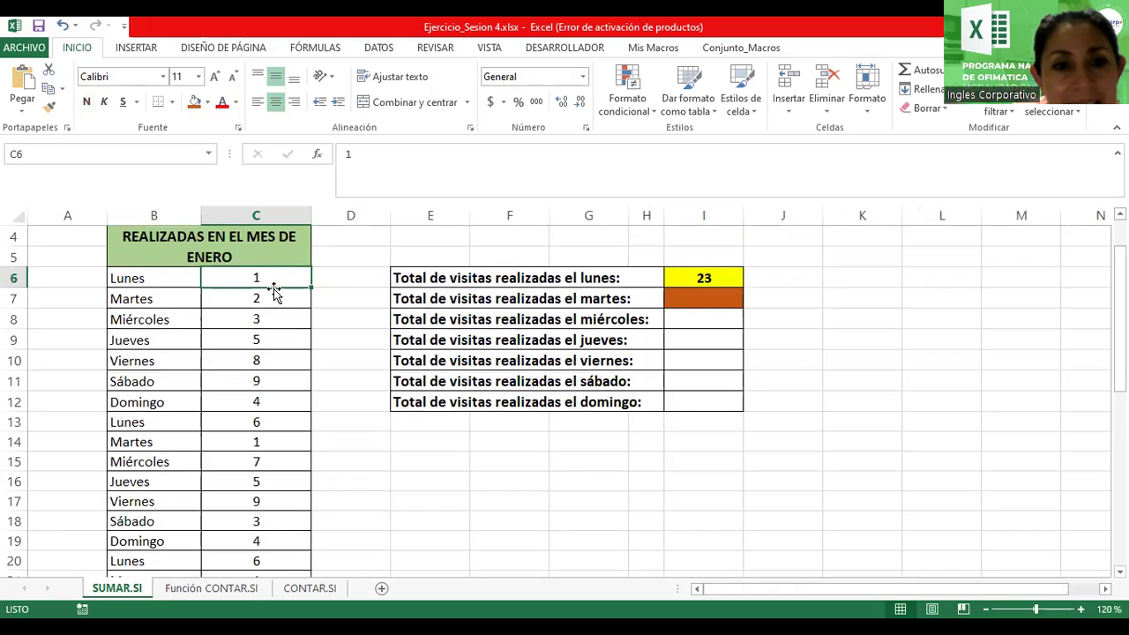
{"action": "left_click", "coordinate": [253, 421]}
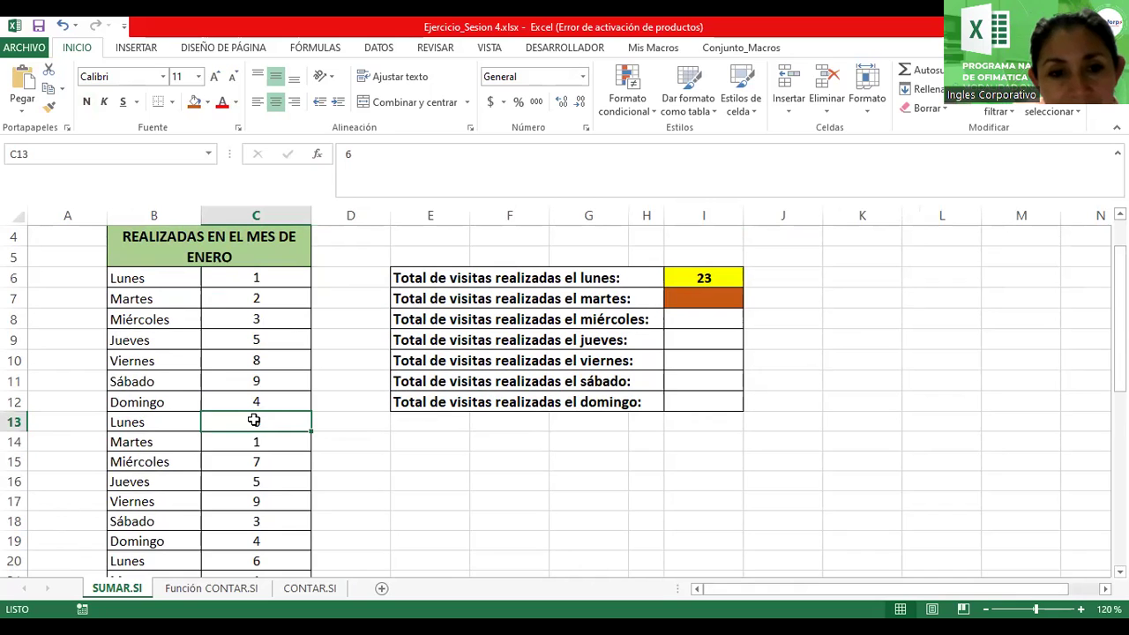
{"action": "key", "text": "Down"}
{"action": "key", "text": "Down"}
{"action": "key", "text": "Down"}
{"action": "key", "text": "Down"}
{"action": "key", "text": "Down"}
{"action": "key", "text": "Down"}
{"action": "key", "text": "Down"}
{"action": "scroll", "coordinate": [259, 503], "scroll_direction": "down", "scroll_amount": 3}
{"action": "scroll", "coordinate": [277, 523], "scroll_direction": "down", "scroll_amount": 2}
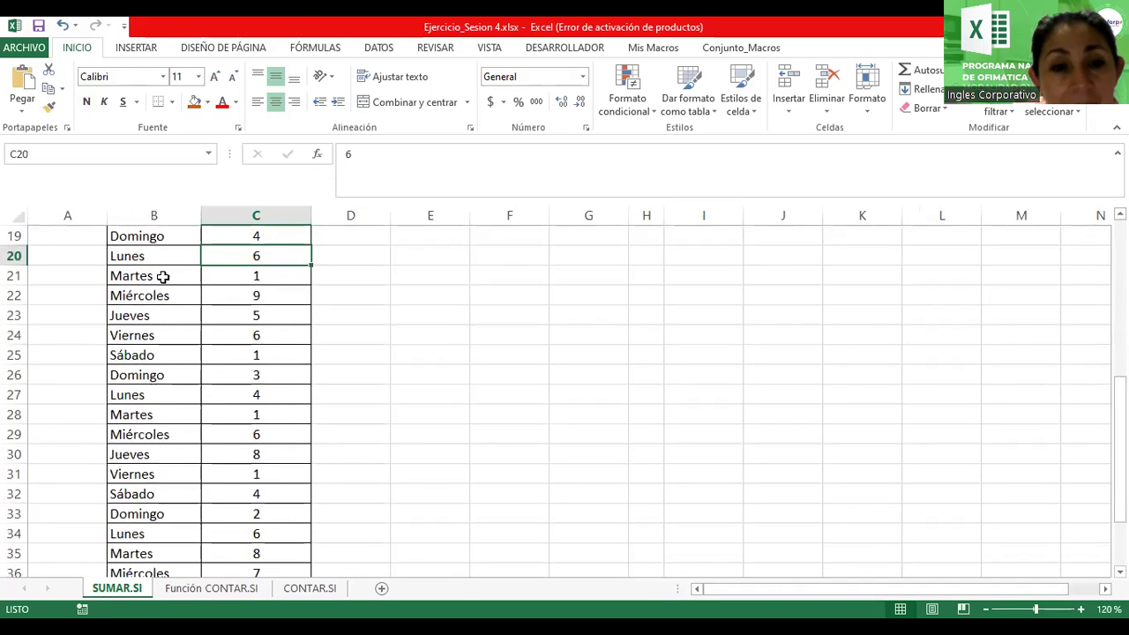
{"action": "left_click", "coordinate": [285, 394]}
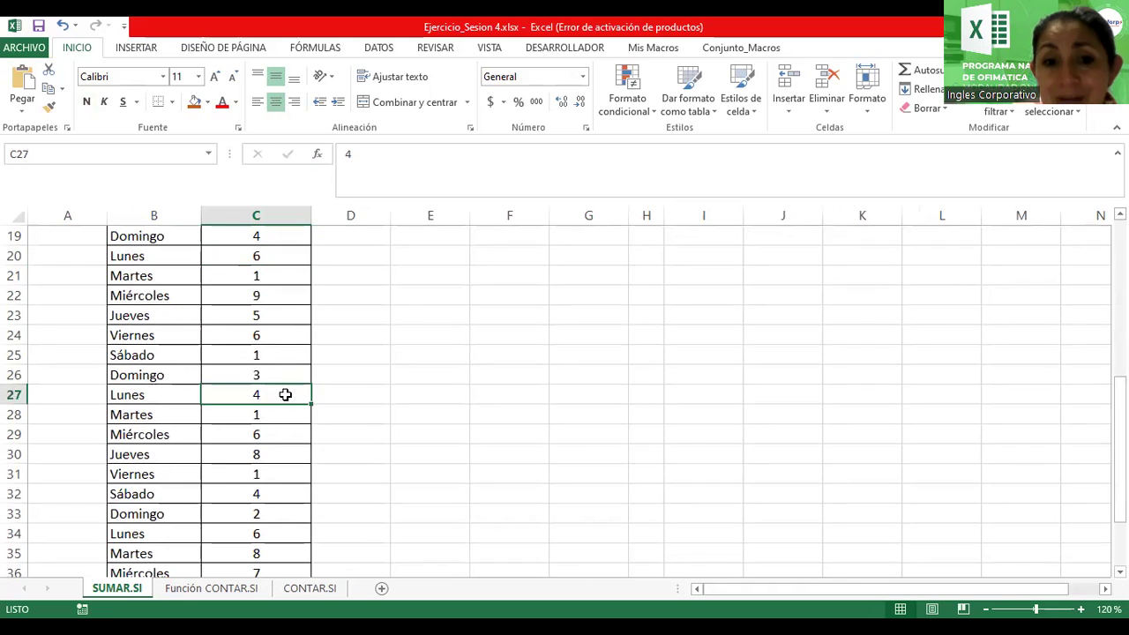
{"action": "scroll", "coordinate": [284, 394], "scroll_direction": "down", "scroll_amount": 2}
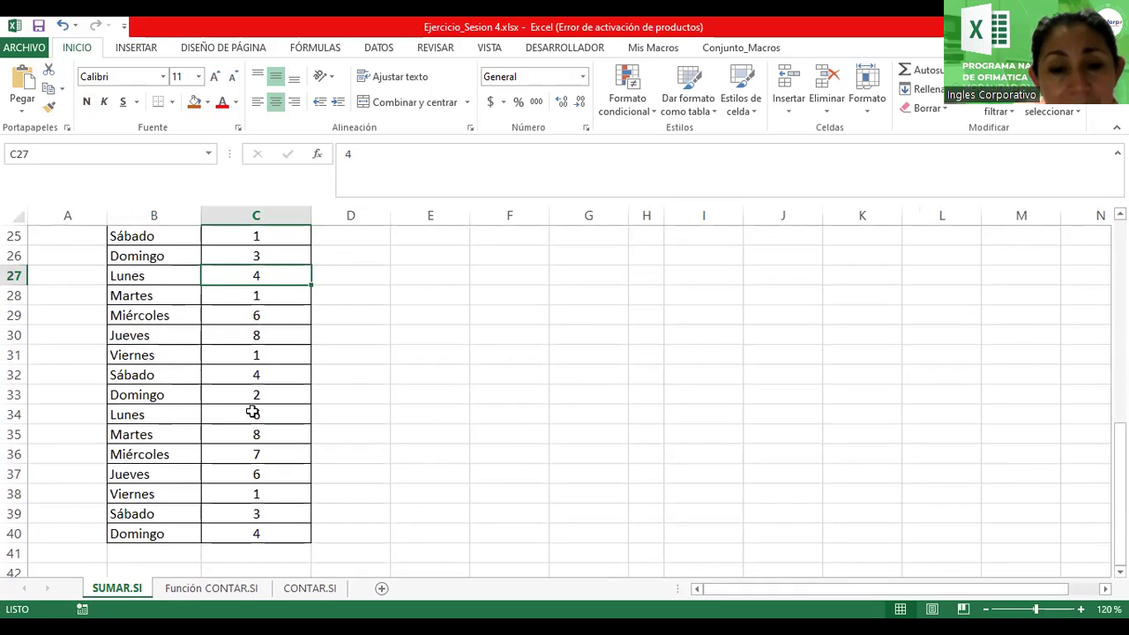
{"action": "left_click", "coordinate": [286, 415]}
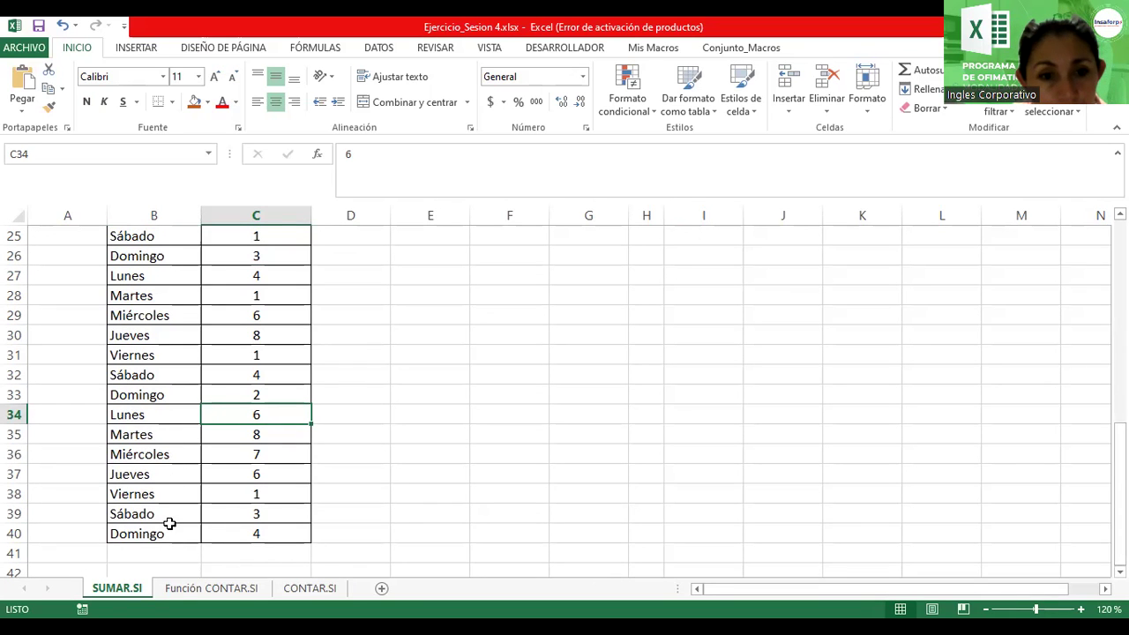
{"action": "scroll", "coordinate": [687, 505], "scroll_direction": "up", "scroll_amount": 4}
{"action": "scroll", "coordinate": [688, 505], "scroll_direction": "up", "scroll_amount": 4}
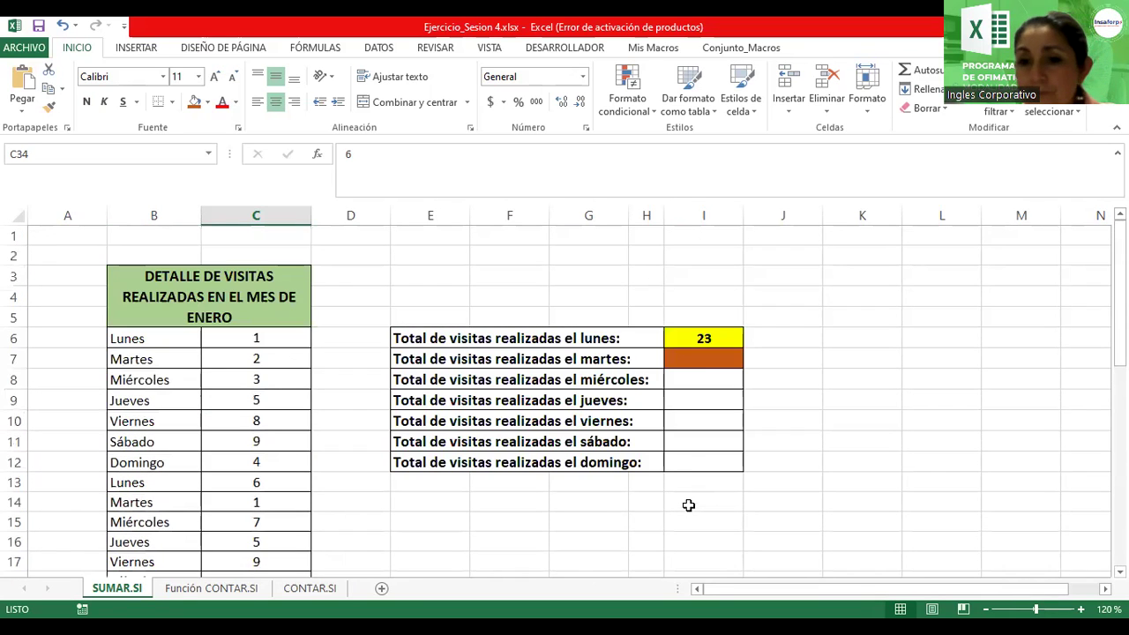
Step: Review the SUMAR.SI arguments of the Monday total cell I6 without changing them
{"action": "left_click", "coordinate": [731, 340]}
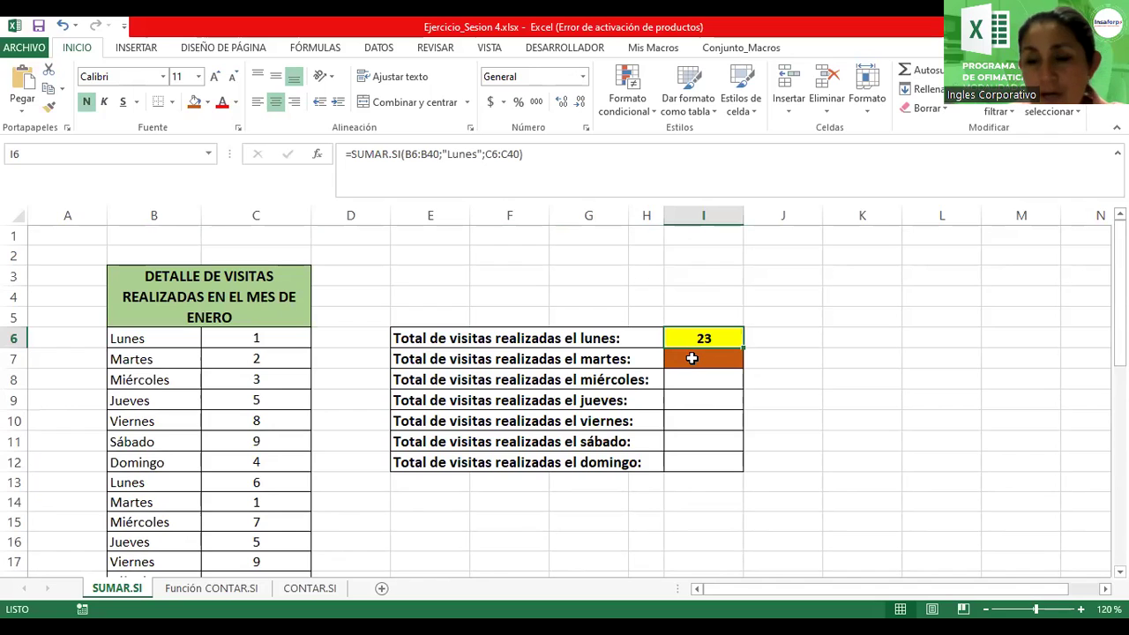
{"action": "left_click", "coordinate": [318, 158]}
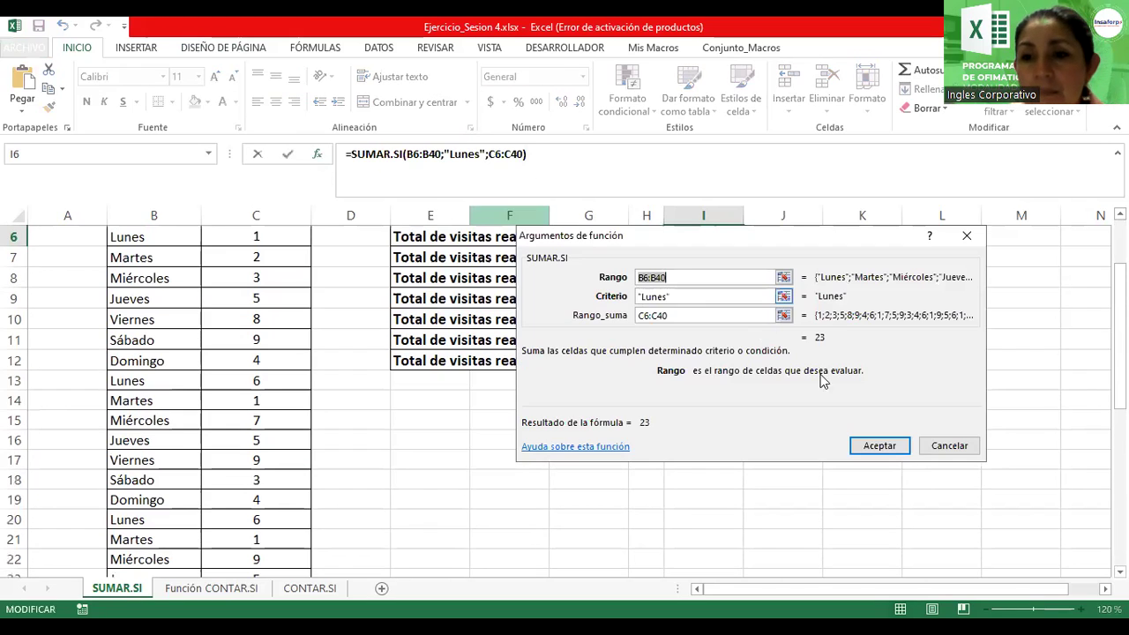
{"action": "left_click", "coordinate": [948, 448]}
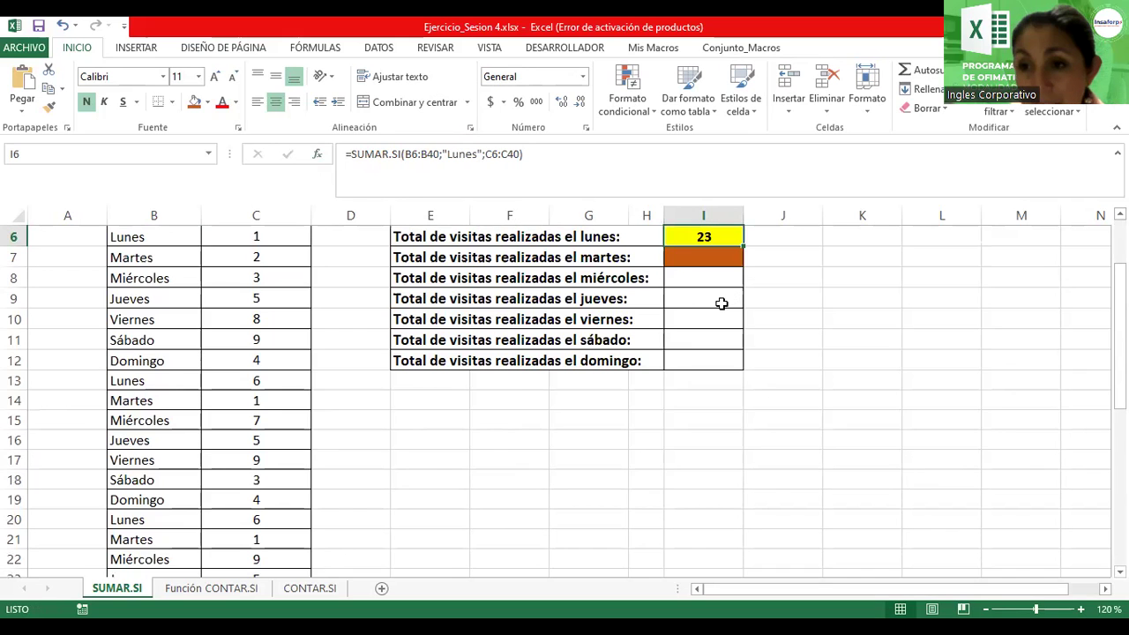
Step: Insert the SUMAR.SI function in the Tuesday total cell I7 with the weekday cells B6:B40 as its Rango
{"action": "scroll", "coordinate": [720, 303], "scroll_direction": "up", "scroll_amount": 2}
{"action": "left_click", "coordinate": [692, 356]}
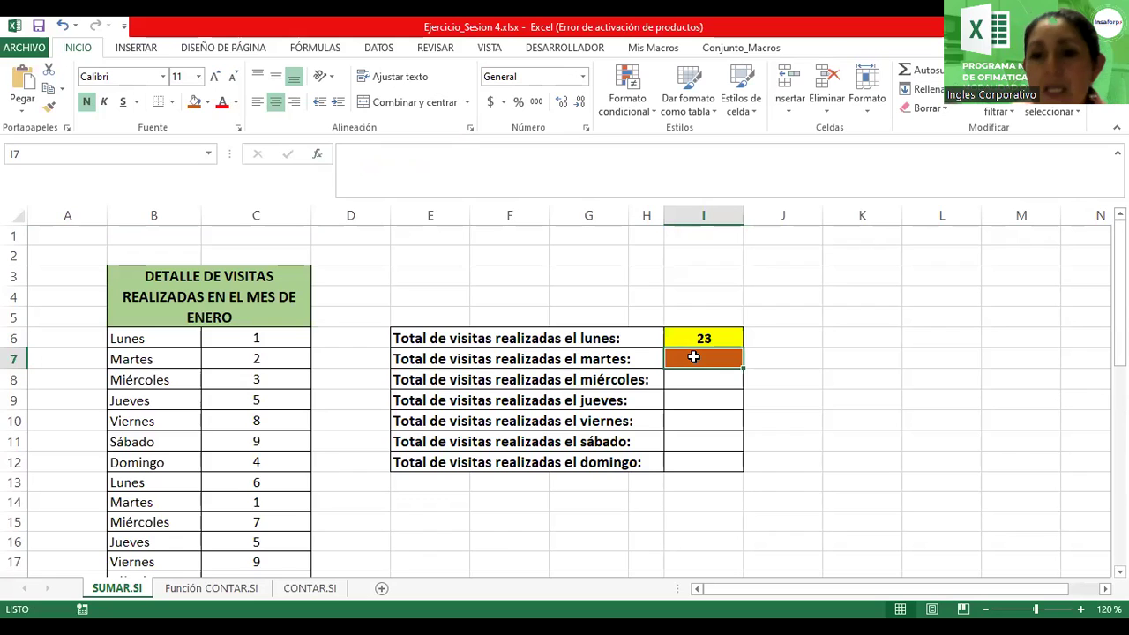
{"action": "left_click", "coordinate": [318, 155]}
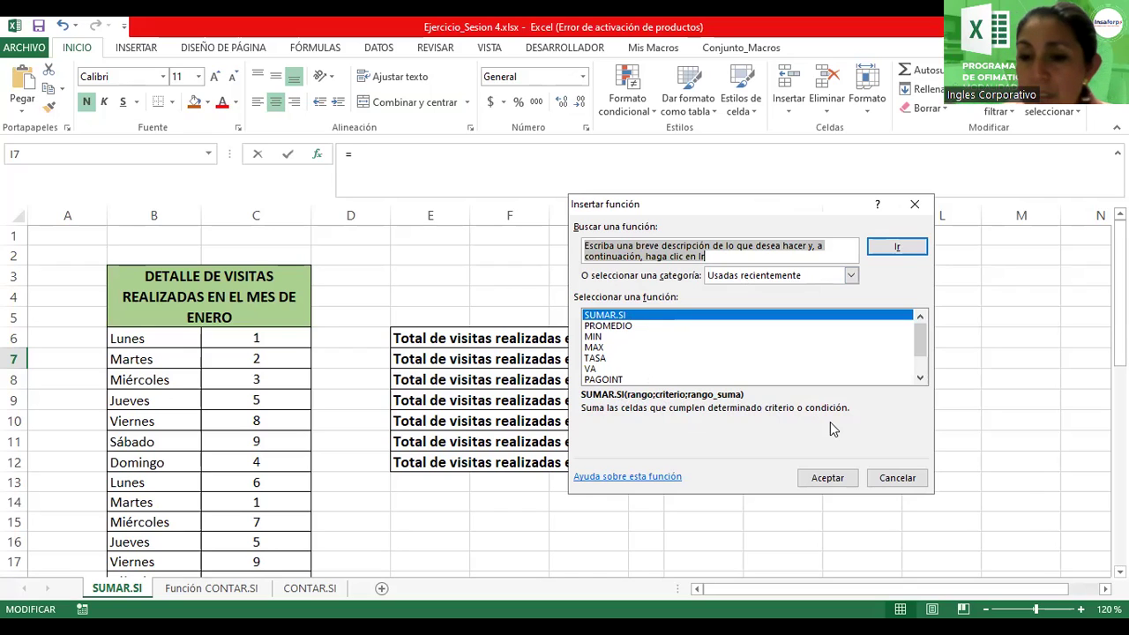
{"action": "left_click", "coordinate": [818, 480]}
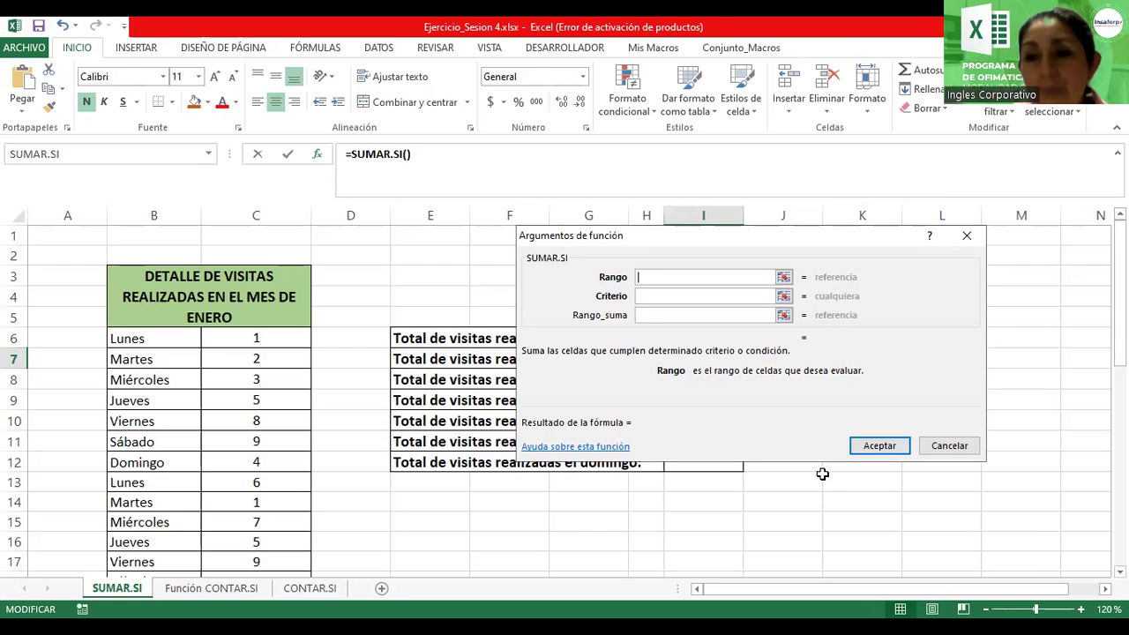
{"action": "left_click", "coordinate": [146, 335]}
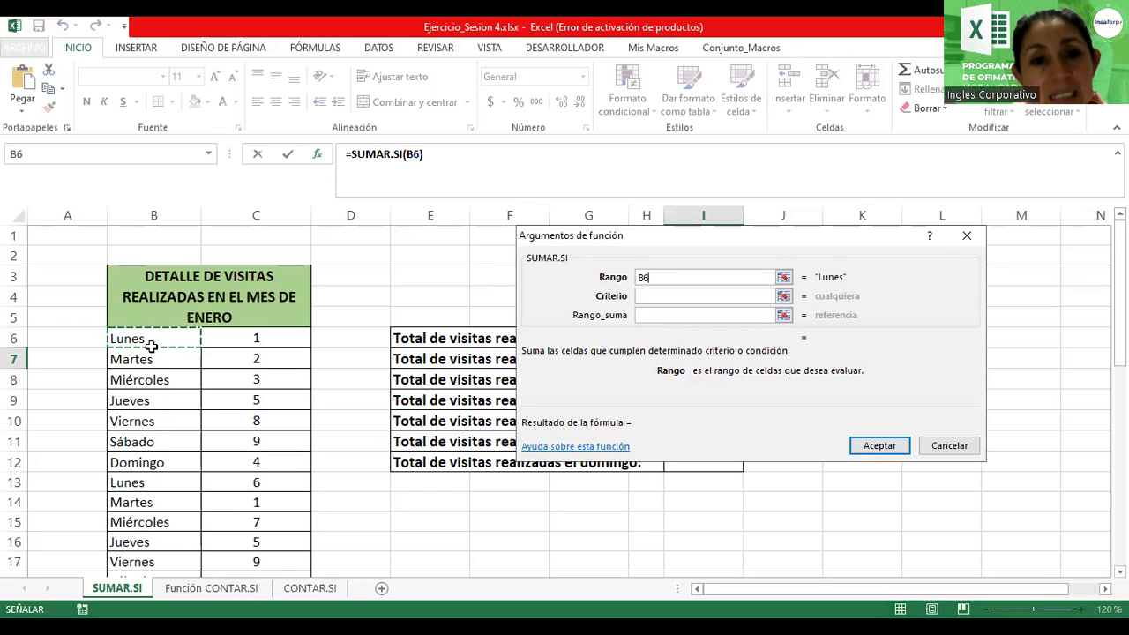
{"action": "scroll", "coordinate": [151, 347], "scroll_direction": "down", "scroll_amount": 3}
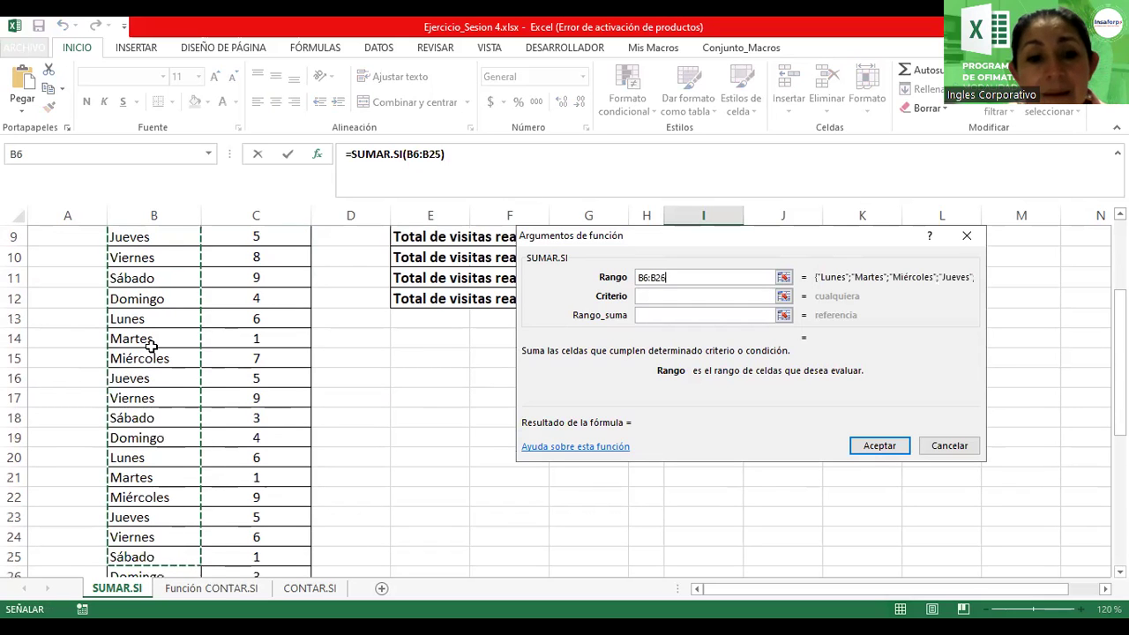
{"action": "scroll", "coordinate": [150, 347], "scroll_direction": "down", "scroll_amount": 6}
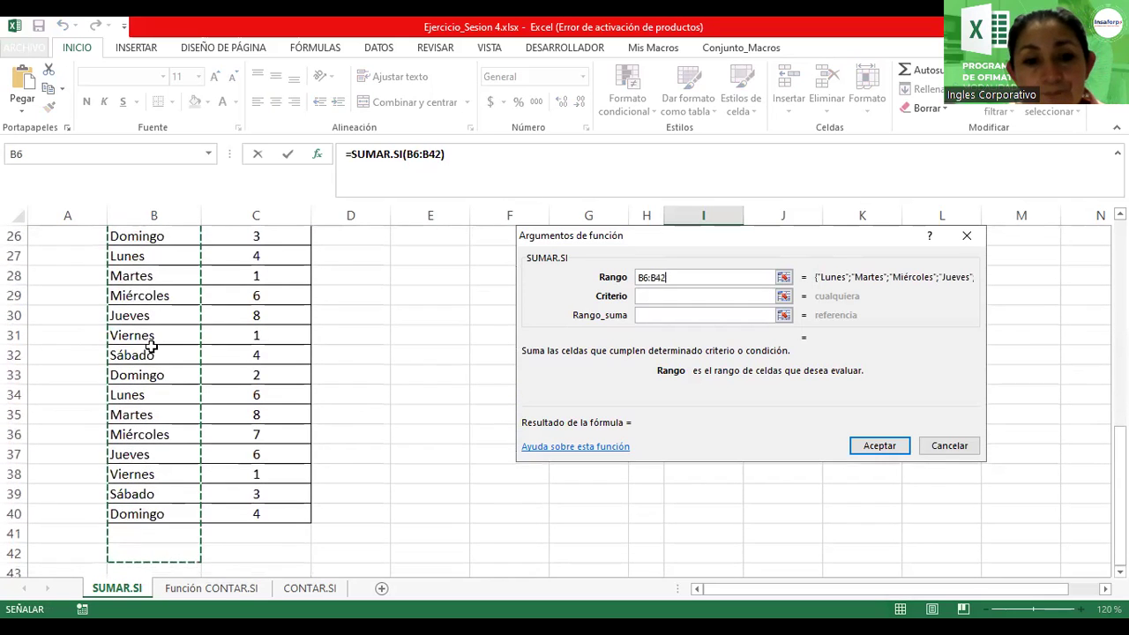
{"action": "key", "text": "BackSpace"}
{"action": "type", "text": "0"}
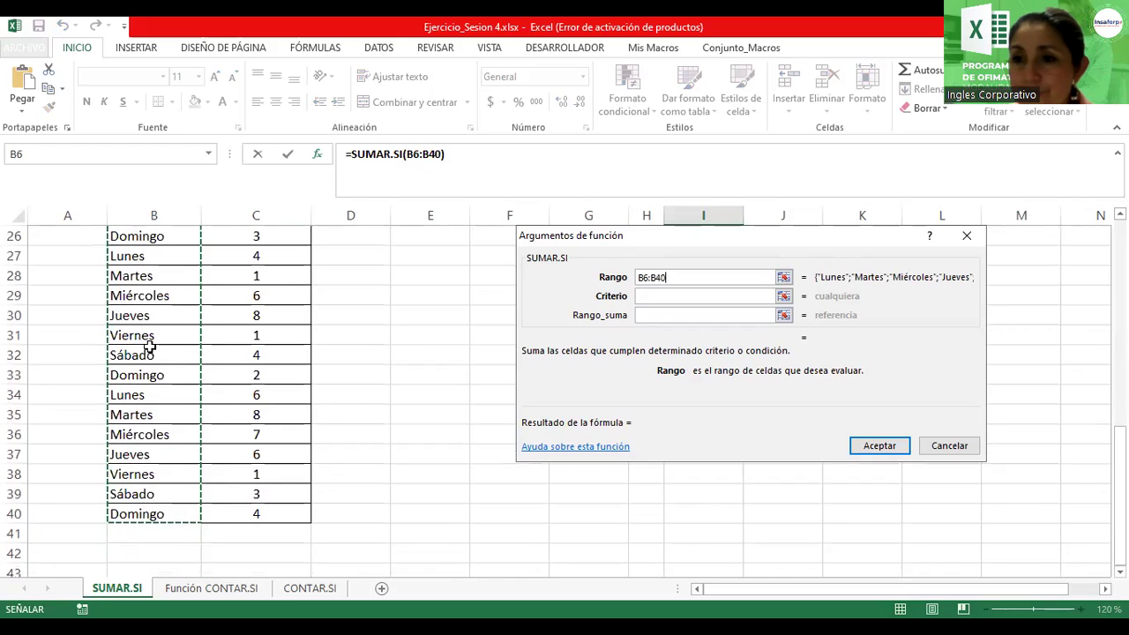
Step: Set the Criterio argument of the Tuesday SUMAR.SI to Martes
{"action": "left_click", "coordinate": [652, 298]}
{"action": "type", "text": "M"}
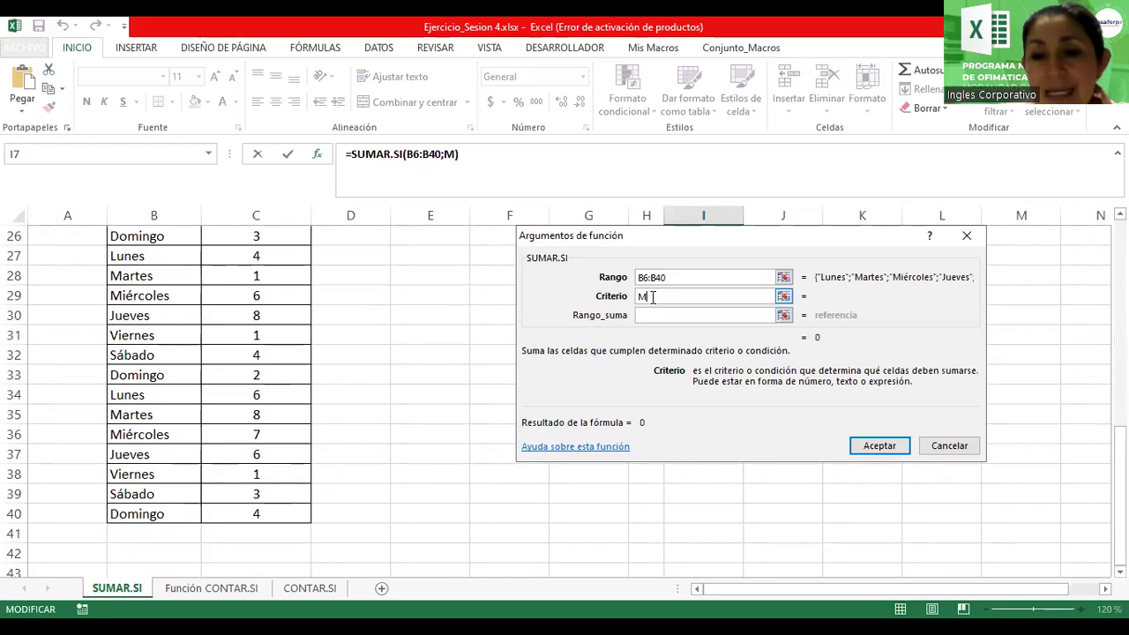
{"action": "type", "text": "artes"}
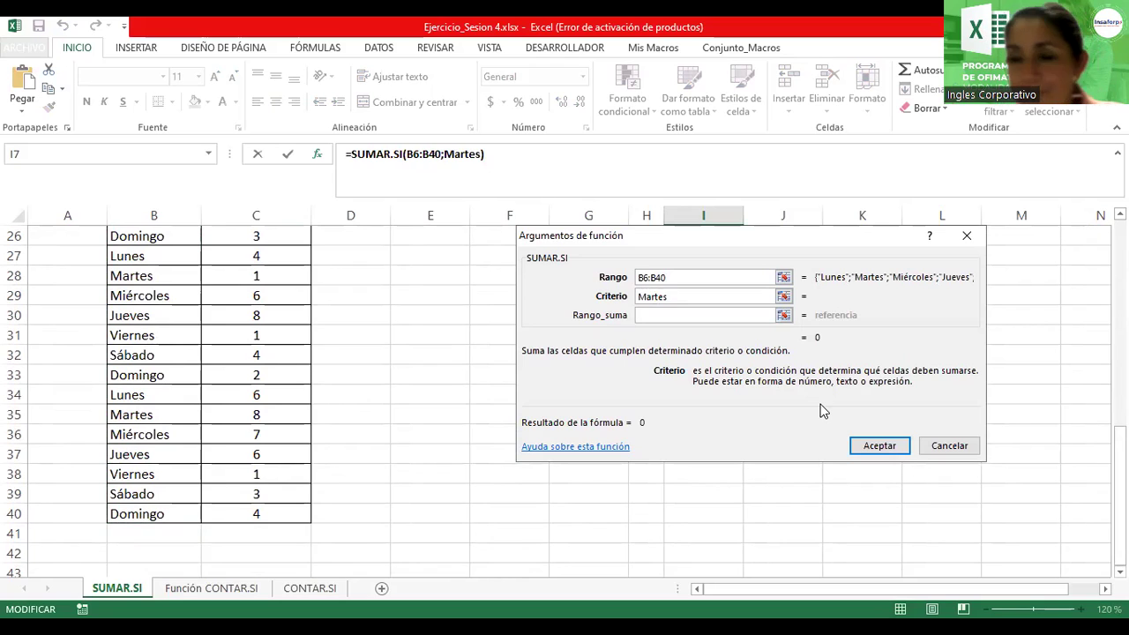
Step: Set the Rango_suma to the visit counts C6:C40 and complete the Tuesday formula in I7
{"action": "left_click", "coordinate": [764, 315]}
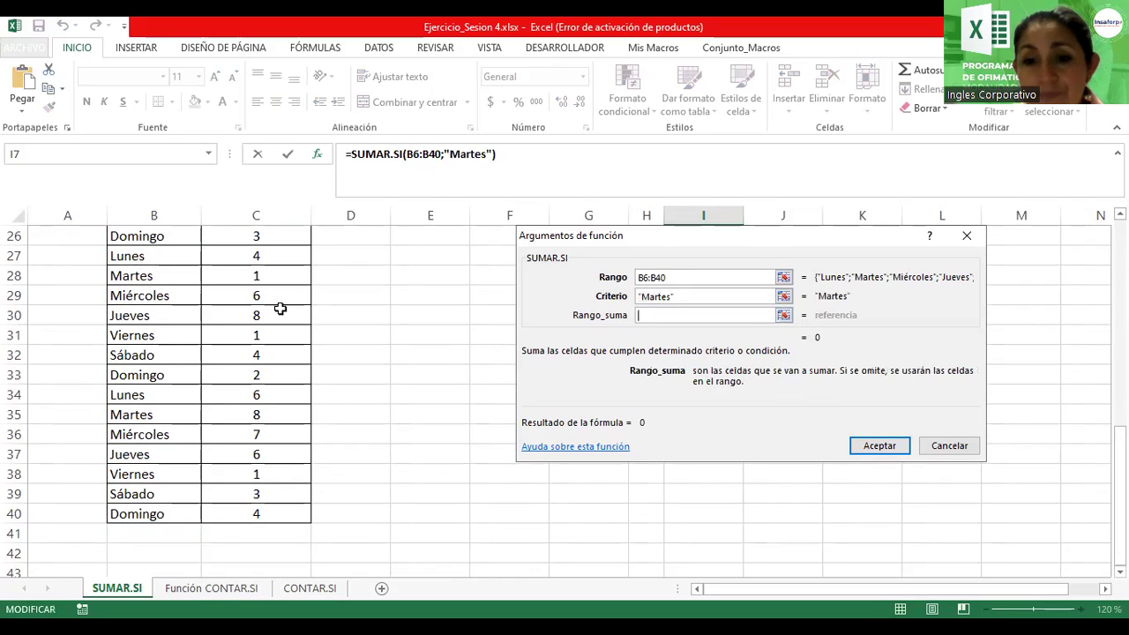
{"action": "scroll", "coordinate": [309, 319], "scroll_direction": "up", "scroll_amount": 6}
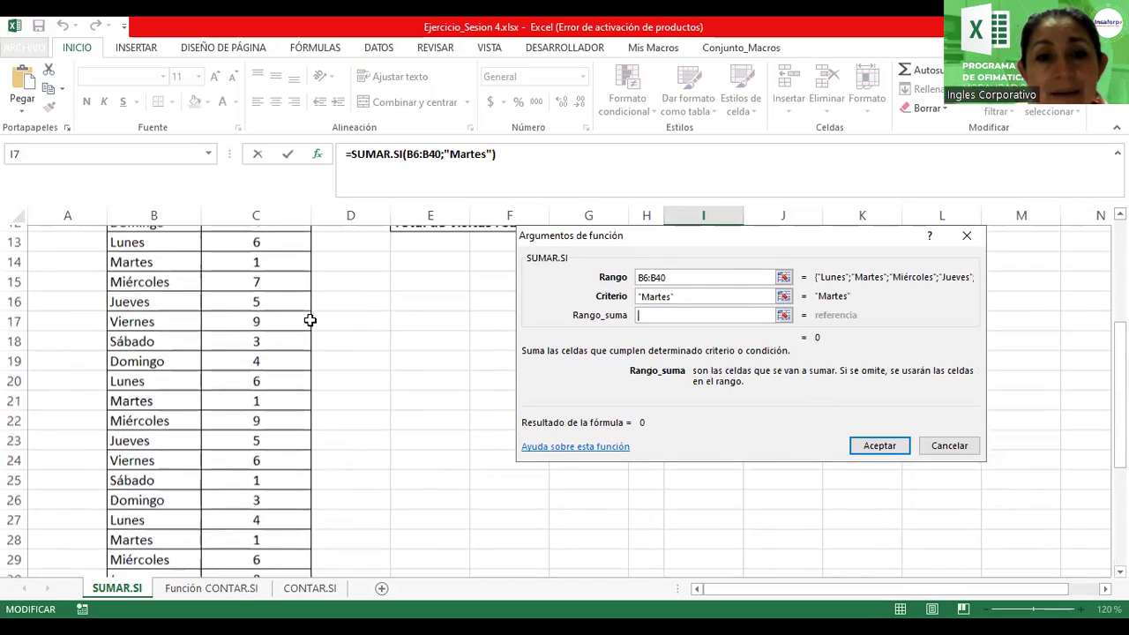
{"action": "scroll", "coordinate": [310, 319], "scroll_direction": "up", "scroll_amount": 1}
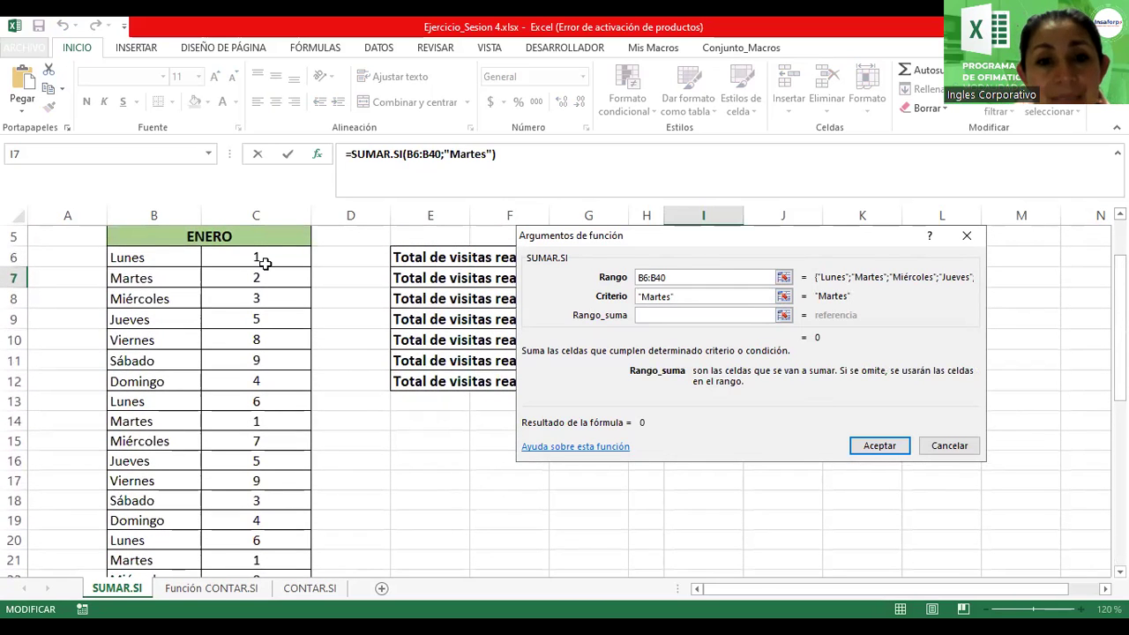
{"action": "left_click", "coordinate": [266, 257]}
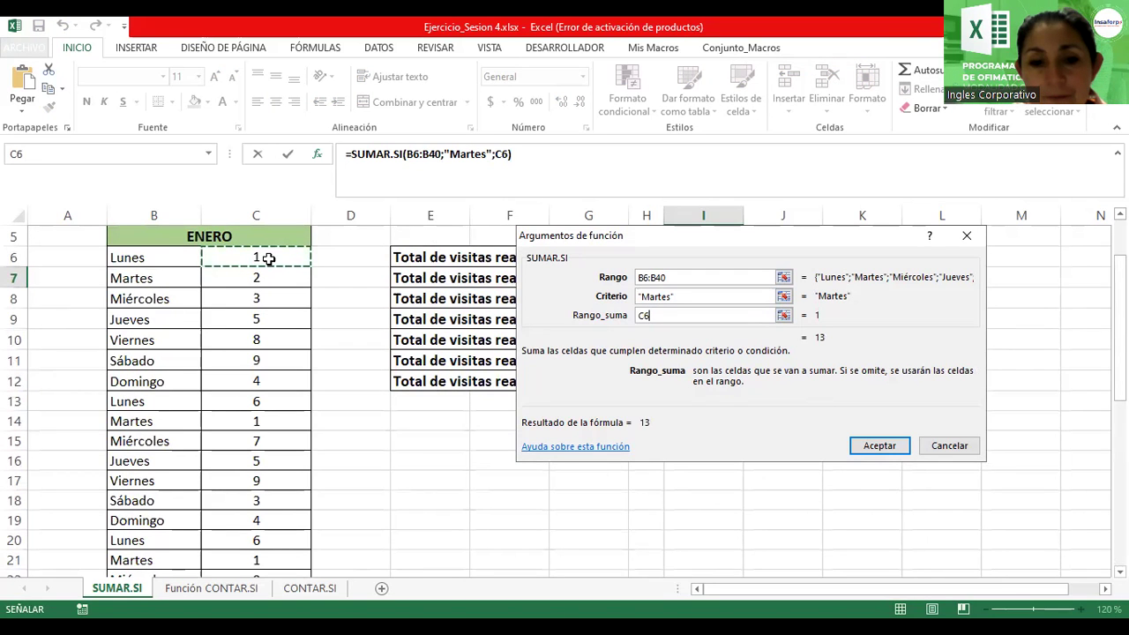
{"action": "key", "text": "shift+Down"}
{"action": "key", "text": "shift+Down"}
{"action": "key", "text": "shift+Down"}
{"action": "key", "text": "shift+Down"}
{"action": "key", "text": "shift+Down"}
{"action": "key", "text": "shift+Down"}
{"action": "key", "text": "shift+Down"}
{"action": "key", "text": "shift+Down"}
{"action": "key", "text": "shift+Down"}
{"action": "key", "text": "shift+Down"}
{"action": "key", "text": "shift+Down"}
{"action": "key", "text": "shift+Down"}
{"action": "key", "text": "shift+Down"}
{"action": "key", "text": "shift+Down"}
{"action": "key", "text": "shift+Down"}
{"action": "key", "text": "shift+Down"}
{"action": "key", "text": "shift+Down"}
{"action": "key", "text": "shift+Down"}
{"action": "key", "text": "shift+Down"}
{"action": "key", "text": "shift+Down"}
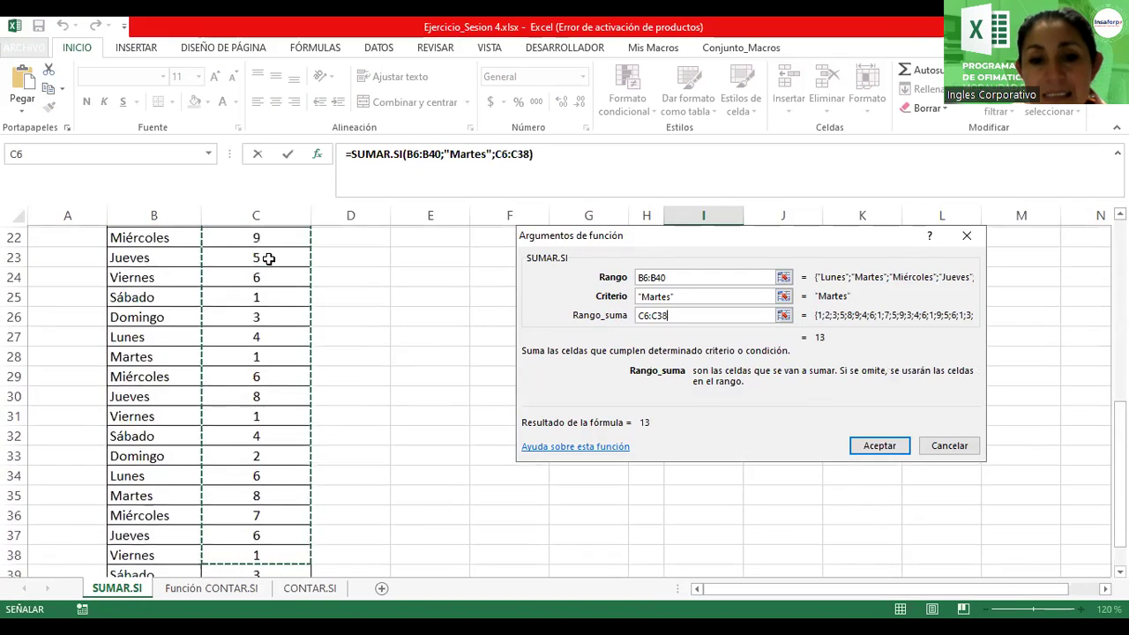
{"action": "key", "text": "shift+Down"}
{"action": "key", "text": "shift+Down"}
{"action": "key", "text": "shift+Down"}
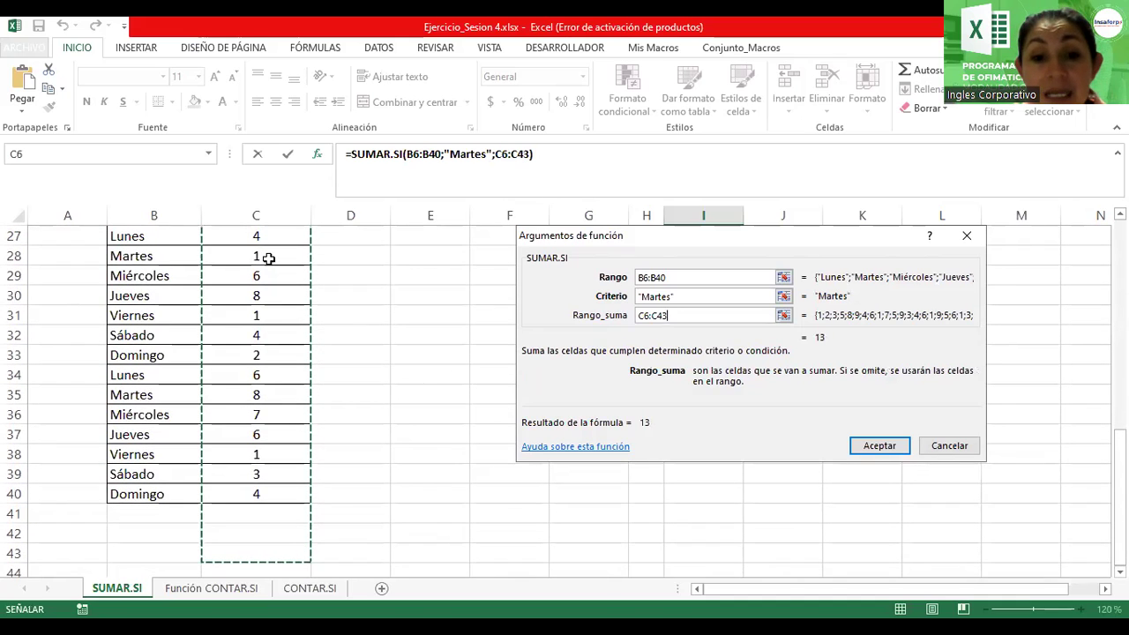
{"action": "key", "text": "shift+Up"}
{"action": "key", "text": "shift+Up"}
{"action": "key", "text": "shift+Up"}
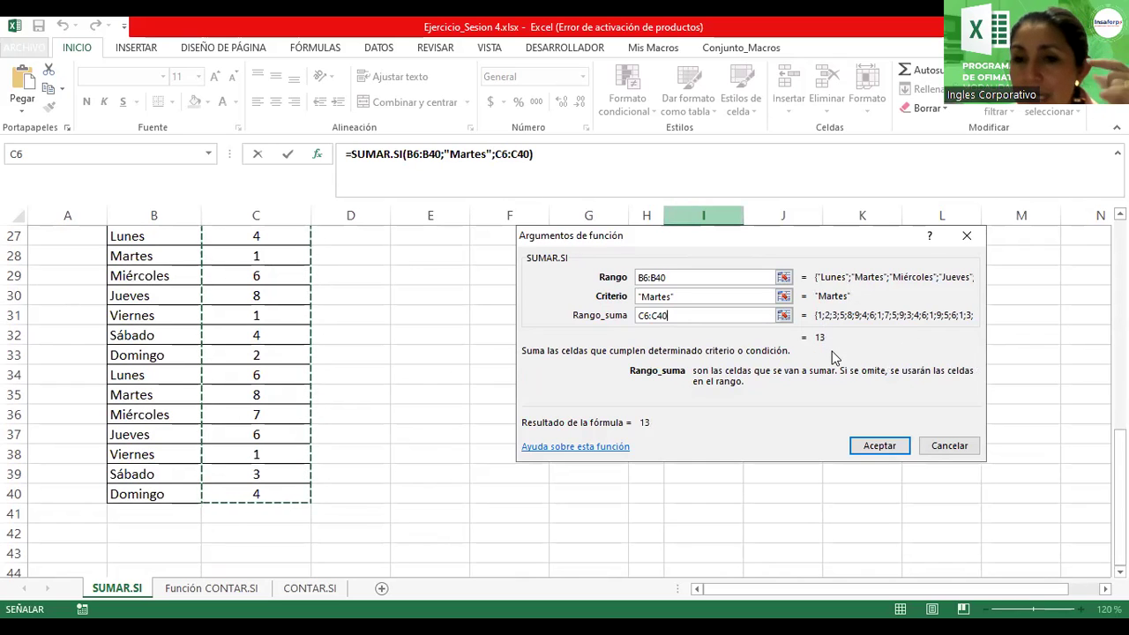
{"action": "scroll", "coordinate": [226, 330], "scroll_direction": "up", "scroll_amount": 7}
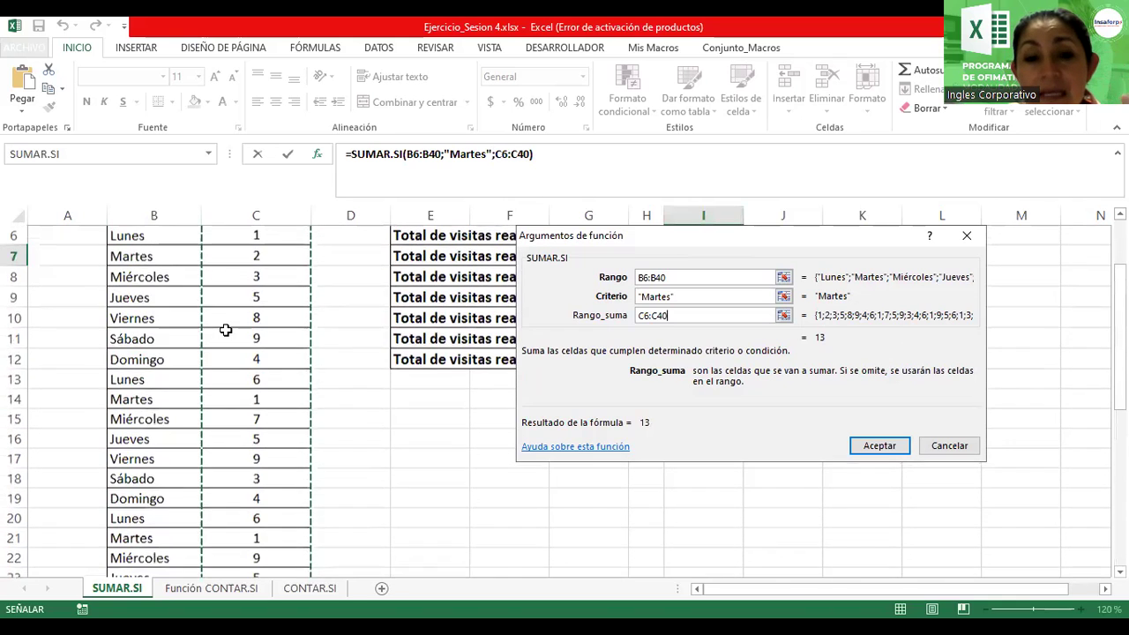
{"action": "scroll", "coordinate": [226, 330], "scroll_direction": "up", "scroll_amount": 1}
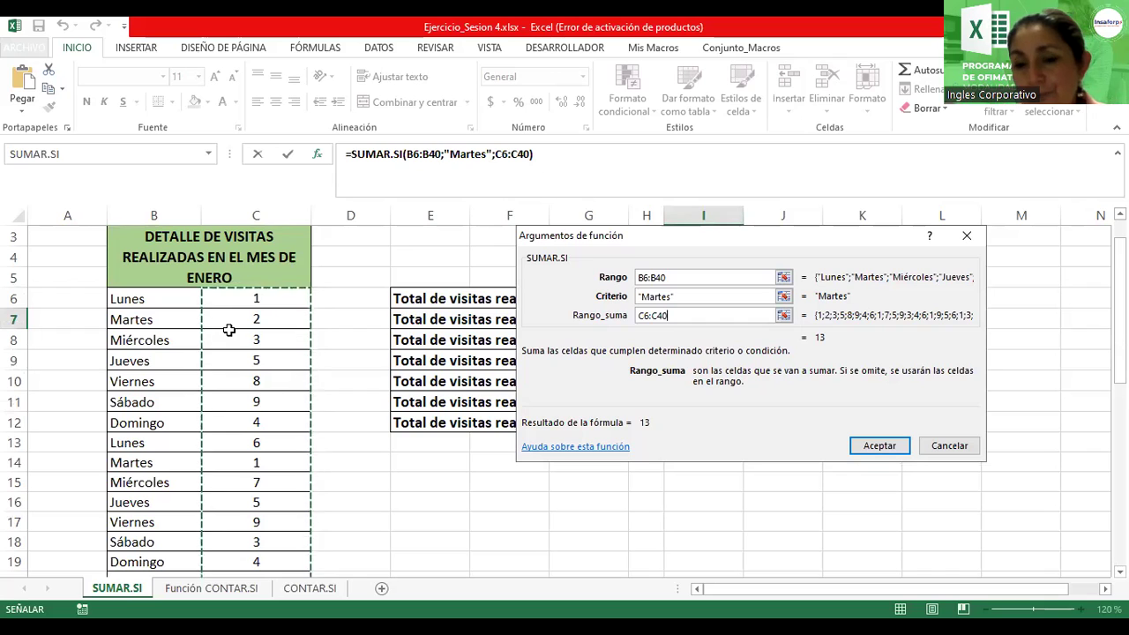
{"action": "left_click", "coordinate": [882, 446]}
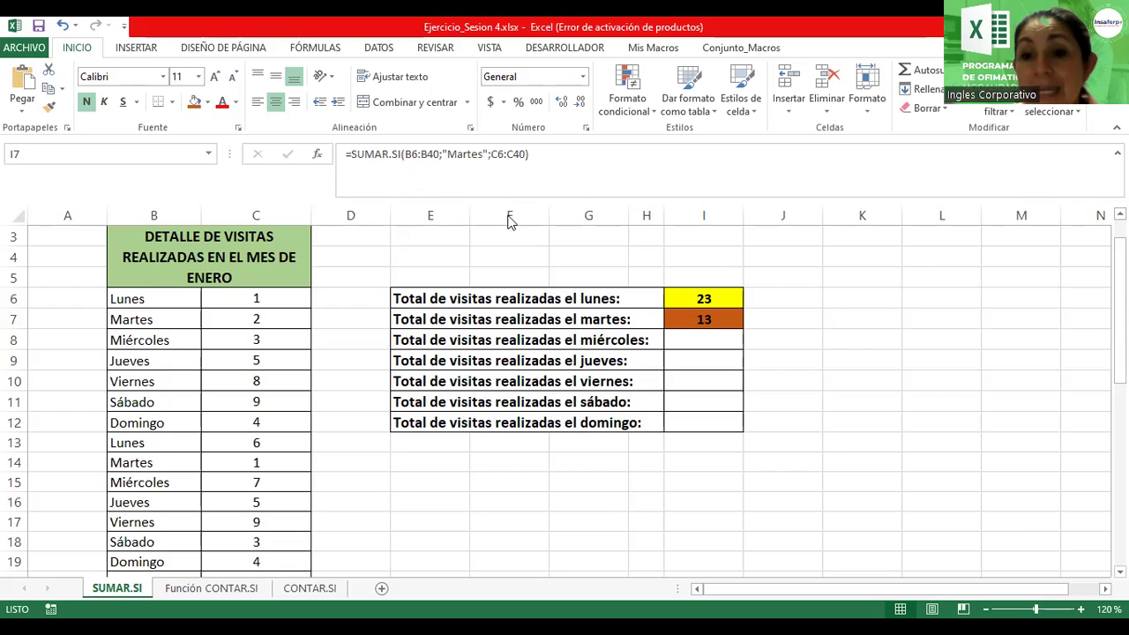
{"action": "left_click", "coordinate": [705, 318]}
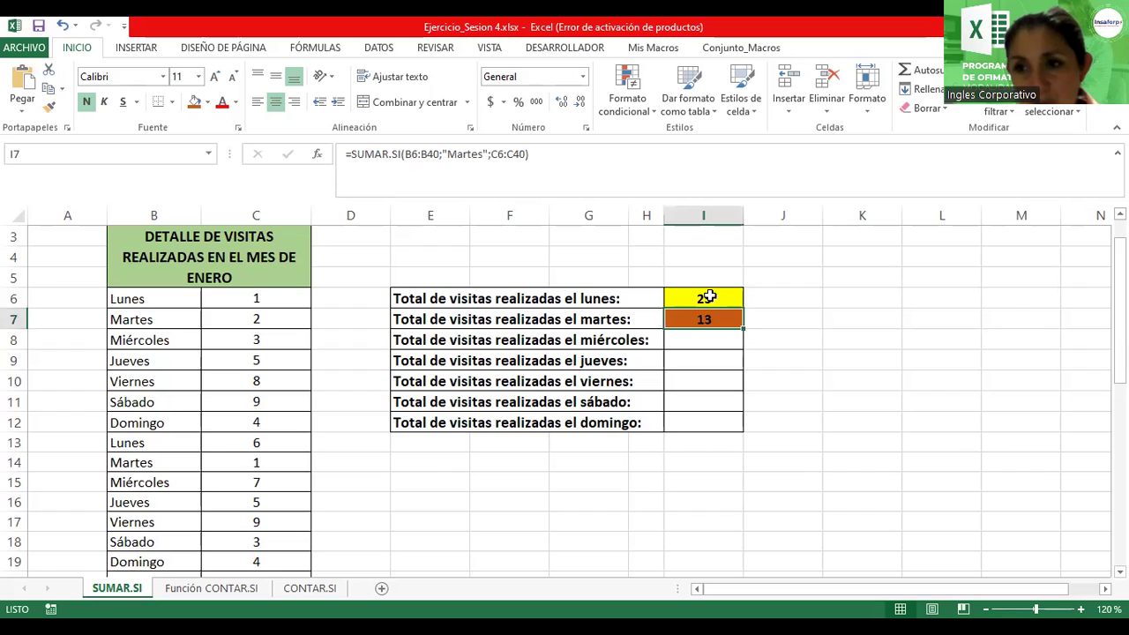
Step: Start a =sumar.si( formula directly in the Wednesday total cell I8 with the weekday range B6:B40
{"action": "left_click", "coordinate": [697, 339]}
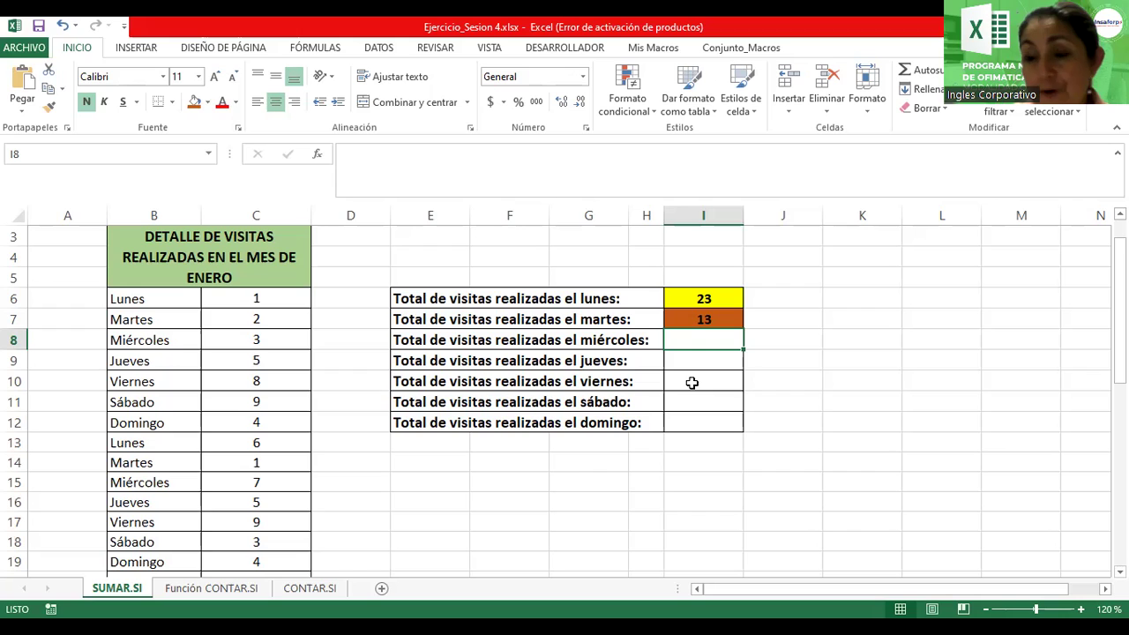
{"action": "type", "text": "=sumar.si("}
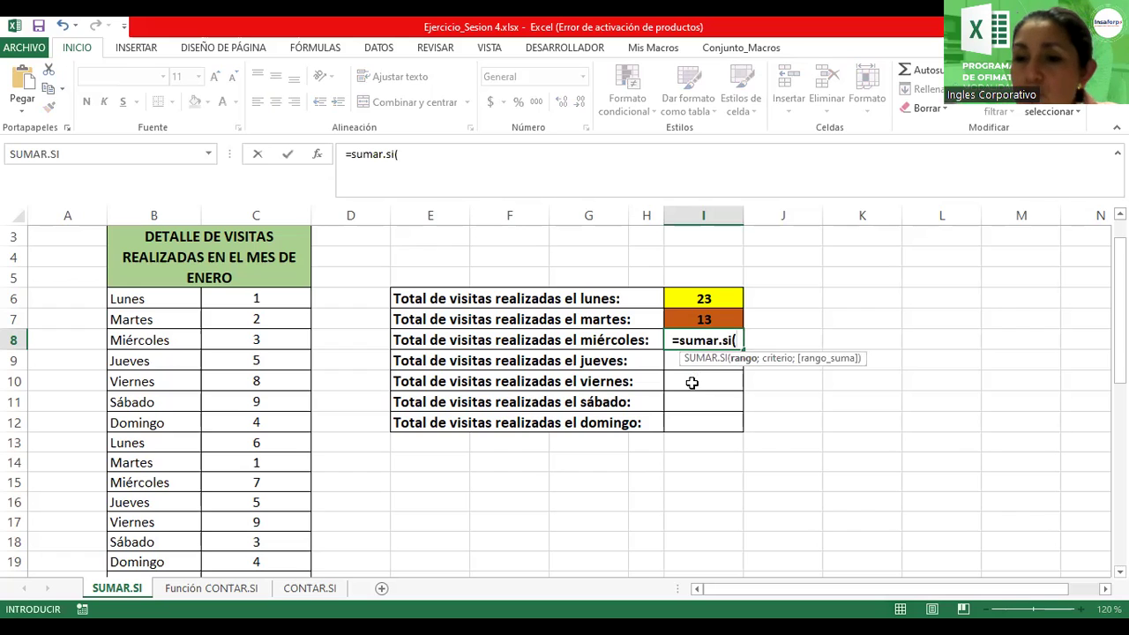
{"action": "left_click", "coordinate": [167, 299]}
{"action": "scroll", "coordinate": [232, 423], "scroll_direction": "down", "scroll_amount": 11}
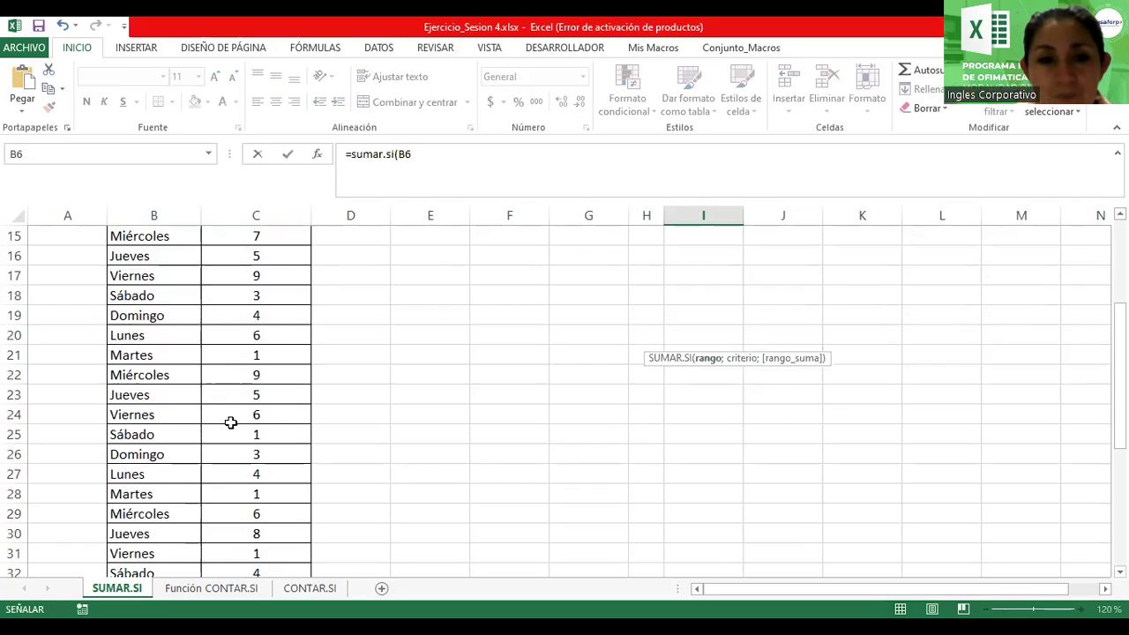
{"action": "scroll", "coordinate": [186, 450], "scroll_direction": "down", "scroll_amount": 3}
{"action": "scroll", "coordinate": [155, 384], "scroll_direction": "up", "scroll_amount": 4}
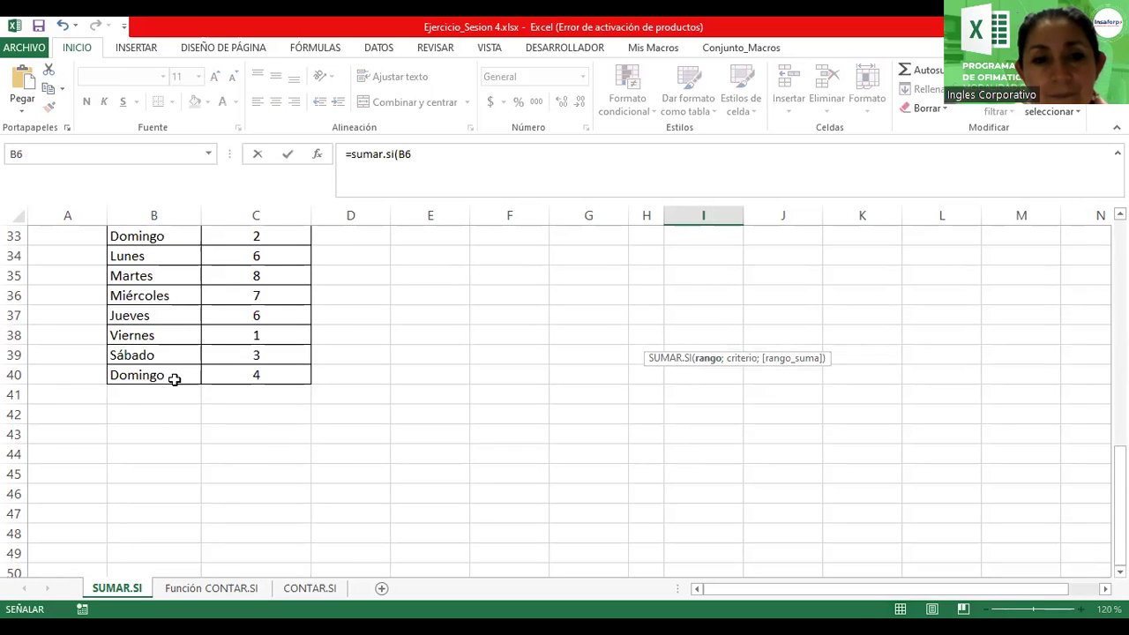
{"action": "left_click", "coordinate": [174, 379], "text": "shift"}
{"action": "scroll", "coordinate": [244, 414], "scroll_direction": "up", "scroll_amount": 11}
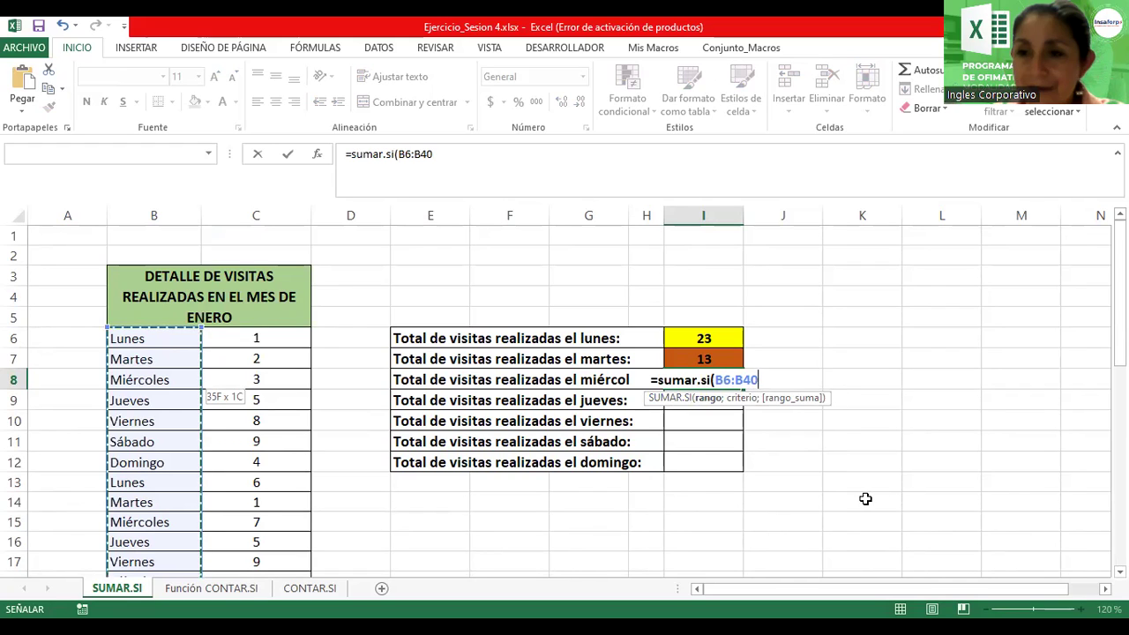
Step: Add "Miércoles" in quotation marks as the criterion of the Wednesday formula, with semicolons separating the arguments
{"action": "type", "text": ";\""}
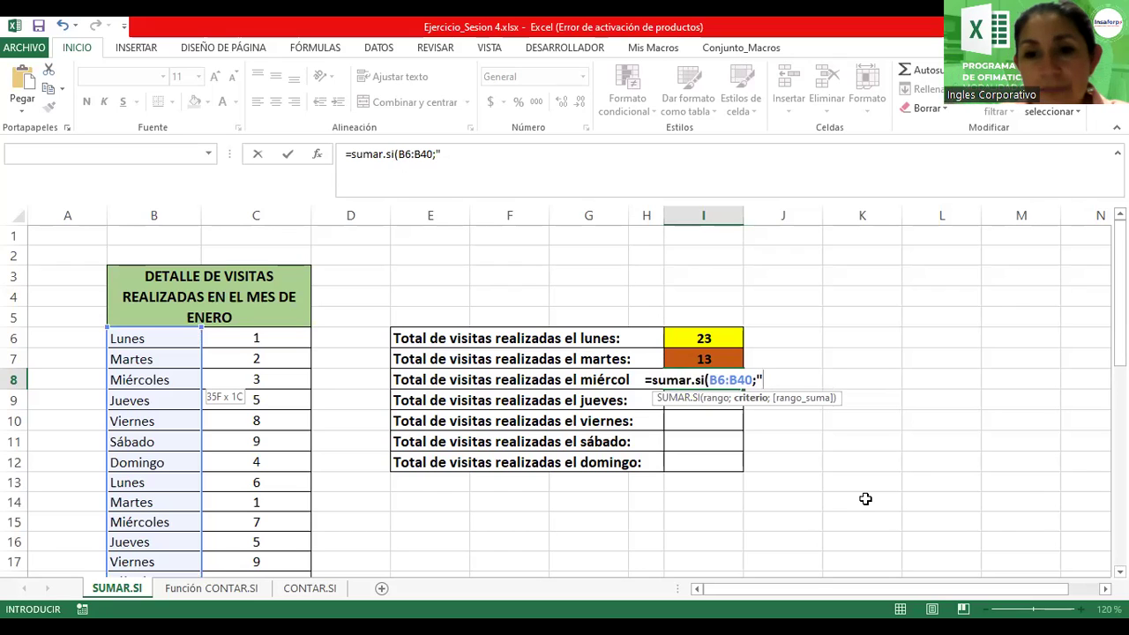
{"action": "type", "text": "Mier"}
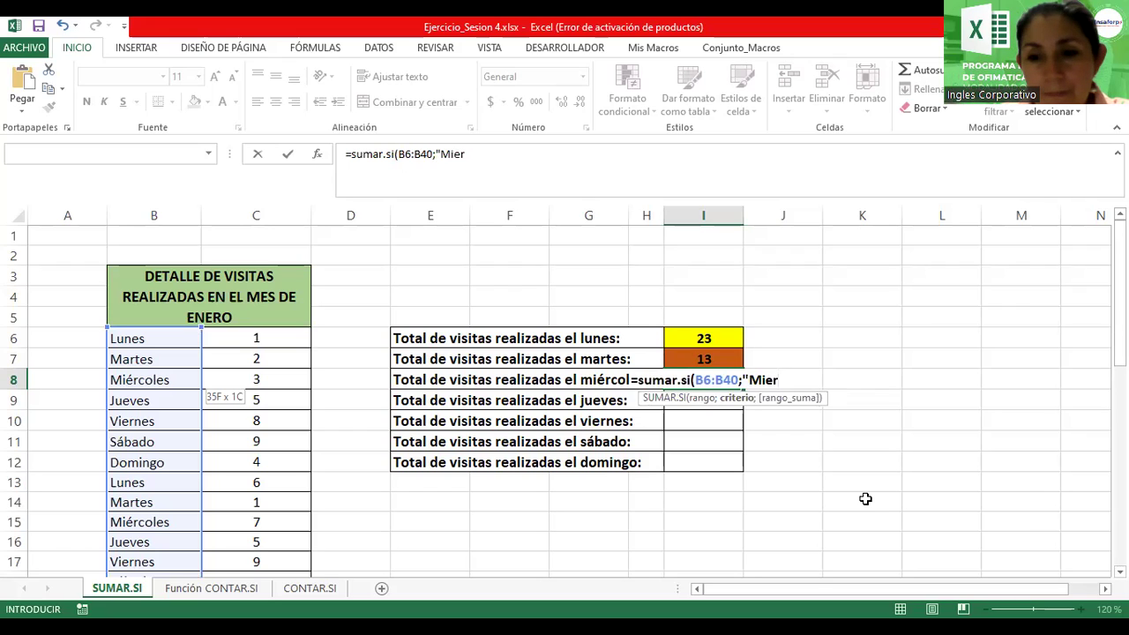
{"action": "key", "text": "BackSpace"}
{"action": "key", "text": "BackSpace"}
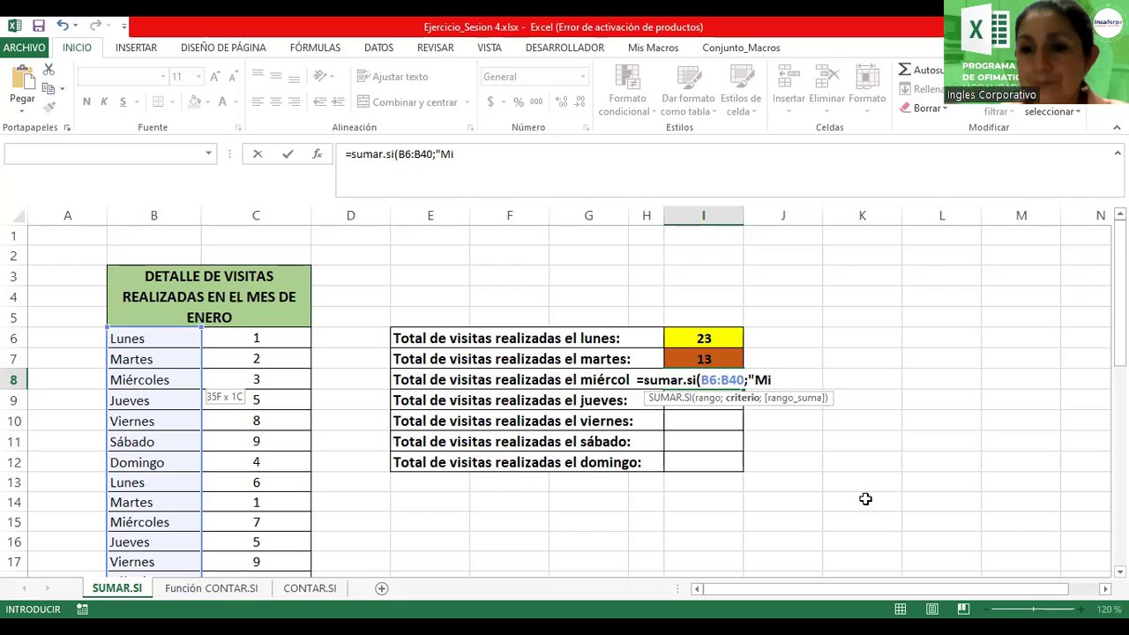
{"action": "type", "text": "ércoles\";"}
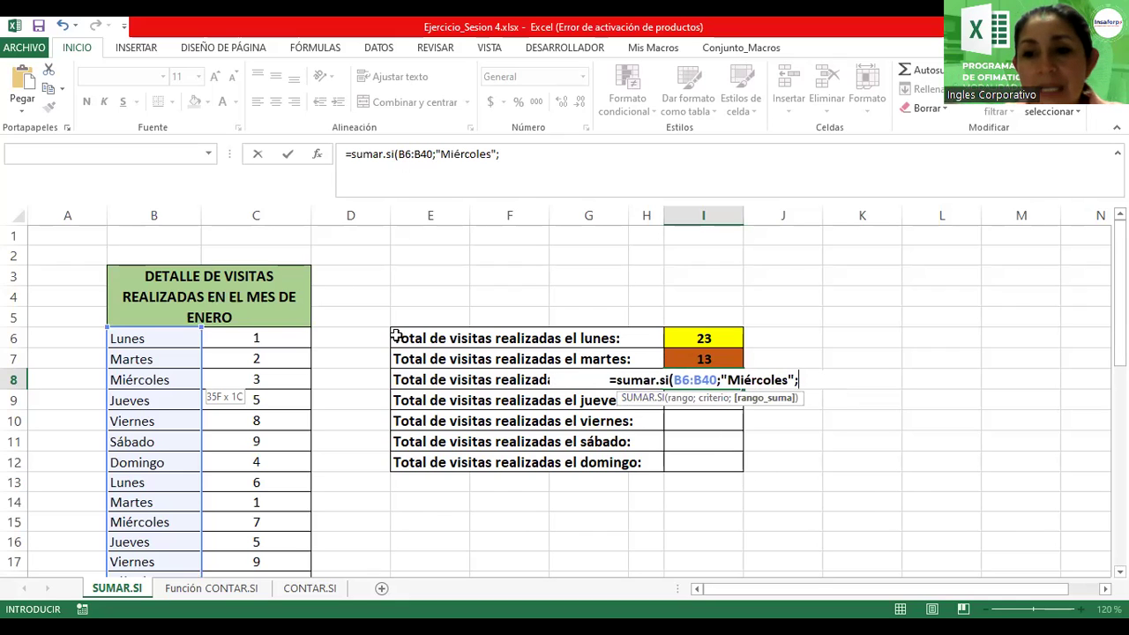
Step: Add the visit counts C6:C40 as the sum range of the Wednesday formula and close its parenthesis
{"action": "left_click", "coordinate": [270, 337]}
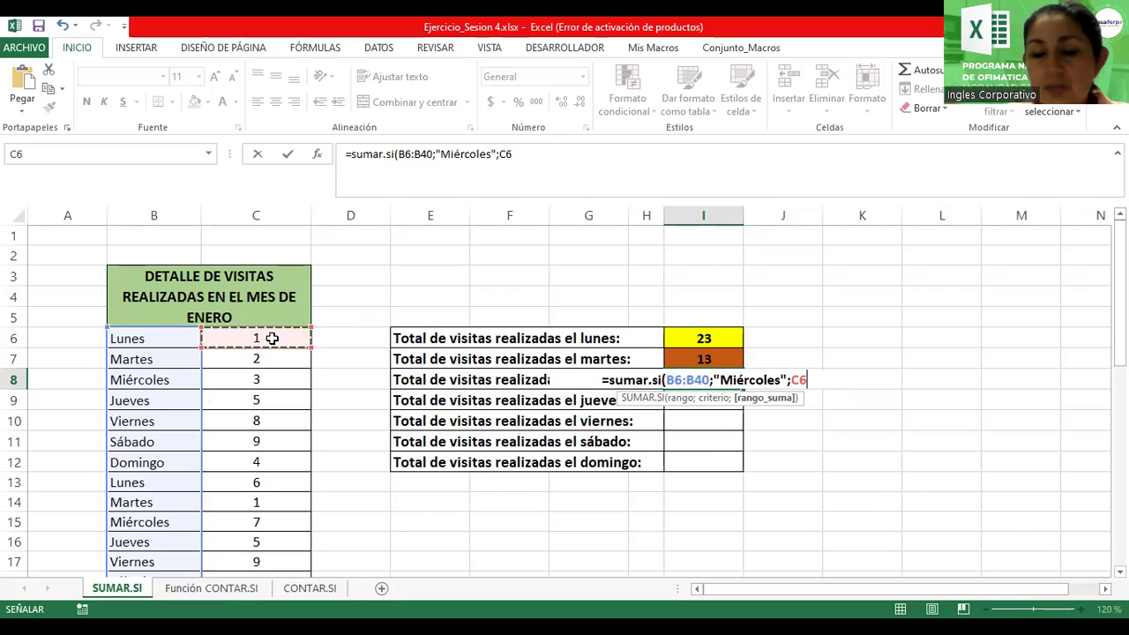
{"action": "key", "text": "shift+Down"}
{"action": "key", "text": "shift+Down"}
{"action": "key", "text": "shift+Down"}
{"action": "key", "text": "shift+Down"}
{"action": "key", "text": "shift+Down"}
{"action": "key", "text": "shift+Down"}
{"action": "key", "text": "shift+Down"}
{"action": "key", "text": "shift+Down"}
{"action": "key", "text": "shift+Down"}
{"action": "key", "text": "shift+Down"}
{"action": "key", "text": "shift+Down"}
{"action": "key", "text": "shift+Down"}
{"action": "key", "text": "shift+Down"}
{"action": "key", "text": "shift+Down"}
{"action": "key", "text": "shift+Down"}
{"action": "key", "text": "shift+Down"}
{"action": "key", "text": "shift+Down"}
{"action": "key", "text": "shift+Down"}
{"action": "key", "text": "shift+Down"}
{"action": "key", "text": "shift+Down"}
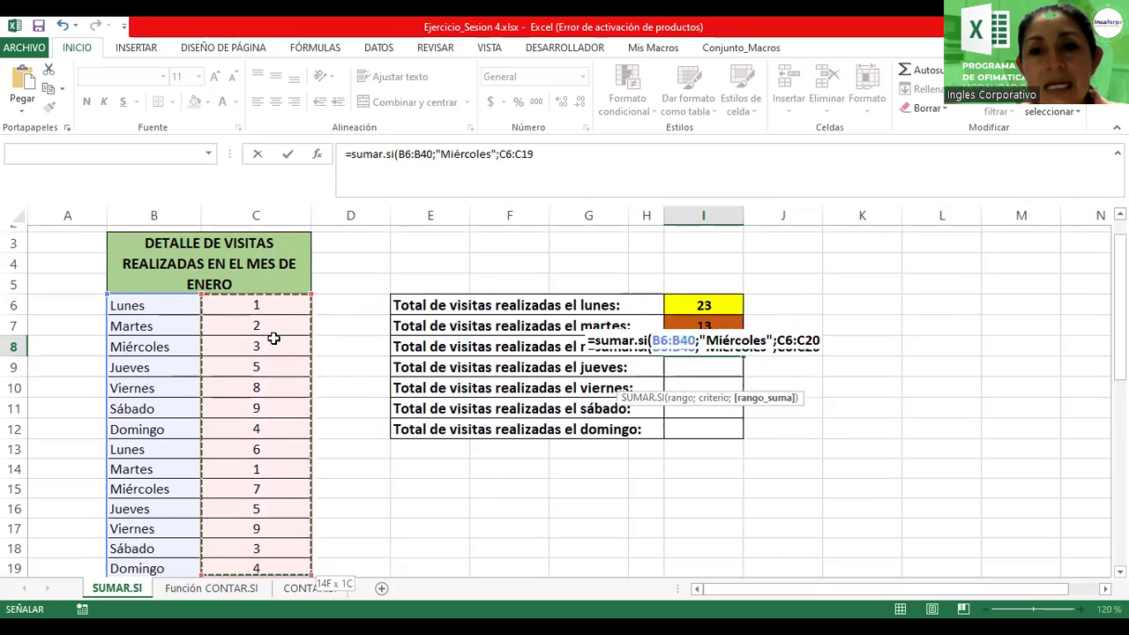
{"action": "key", "text": "shift+Down"}
{"action": "key", "text": "shift+Down"}
{"action": "key", "text": "shift+Down"}
{"action": "key", "text": "shift+Down"}
{"action": "key", "text": "shift+Down"}
{"action": "key", "text": "shift+Down"}
{"action": "key", "text": "shift+Down"}
{"action": "key", "text": "shift+Down"}
{"action": "key", "text": "shift+Down"}
{"action": "key", "text": "shift+Down"}
{"action": "key", "text": "shift+Down"}
{"action": "key", "text": "shift+Down"}
{"action": "key", "text": "shift+Down"}
{"action": "key", "text": "shift+Down"}
{"action": "key", "text": "shift+Down"}
{"action": "key", "text": "shift+Down"}
{"action": "key", "text": "shift+Down"}
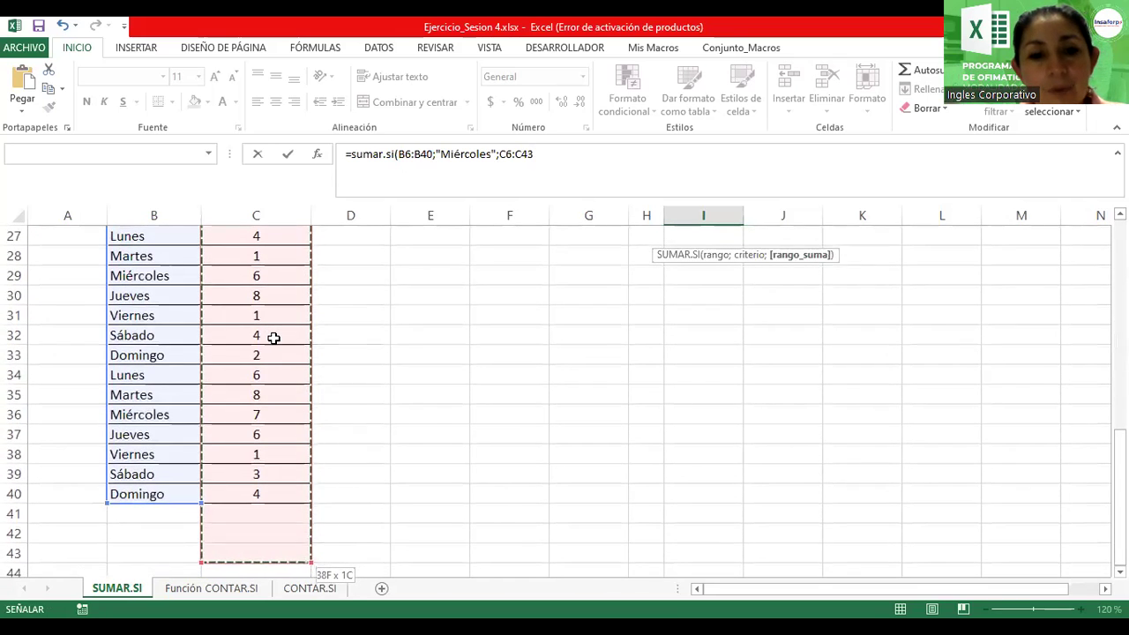
{"action": "key", "text": "shift+Up"}
{"action": "key", "text": "shift+Up"}
{"action": "key", "text": "shift+Up"}
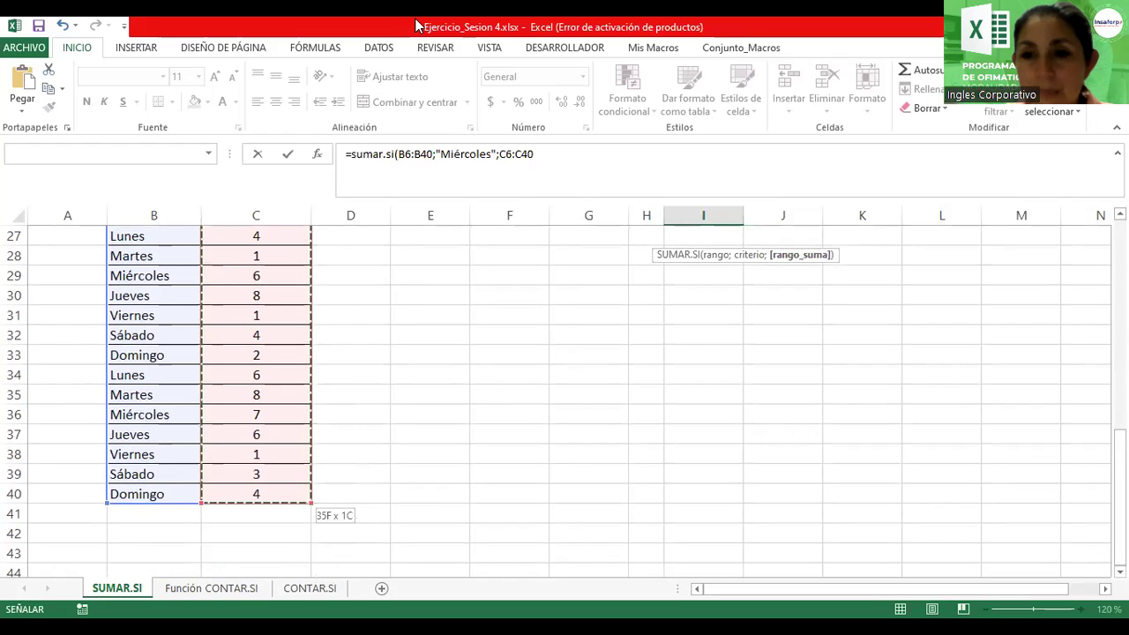
{"action": "left_click", "coordinate": [565, 158]}
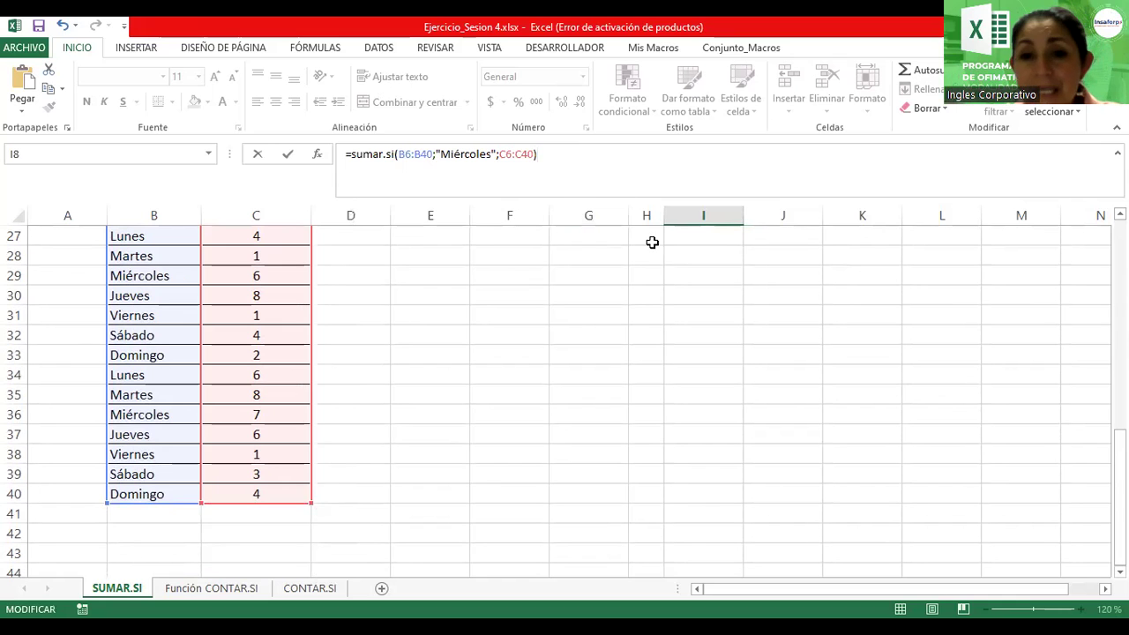
{"action": "left_click_drag", "start_coordinate": [1119, 521], "coordinate": [1119, 370]}
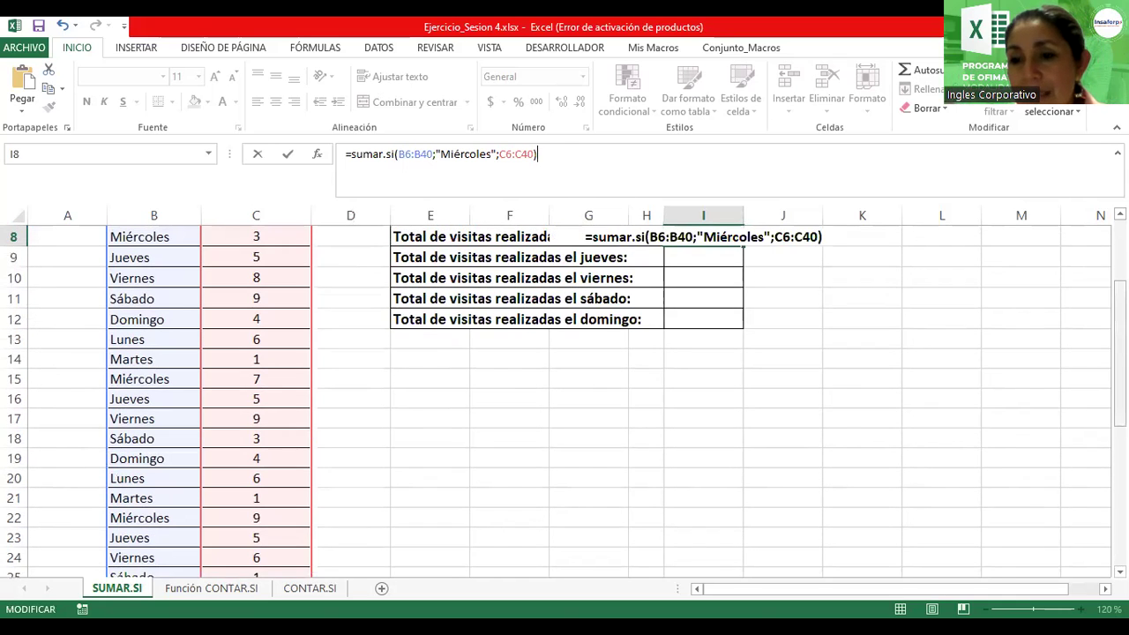
Step: Check the arguments of the Wednesday formula in I8 and complete it
{"action": "scroll", "coordinate": [821, 426], "scroll_direction": "up", "scroll_amount": 3}
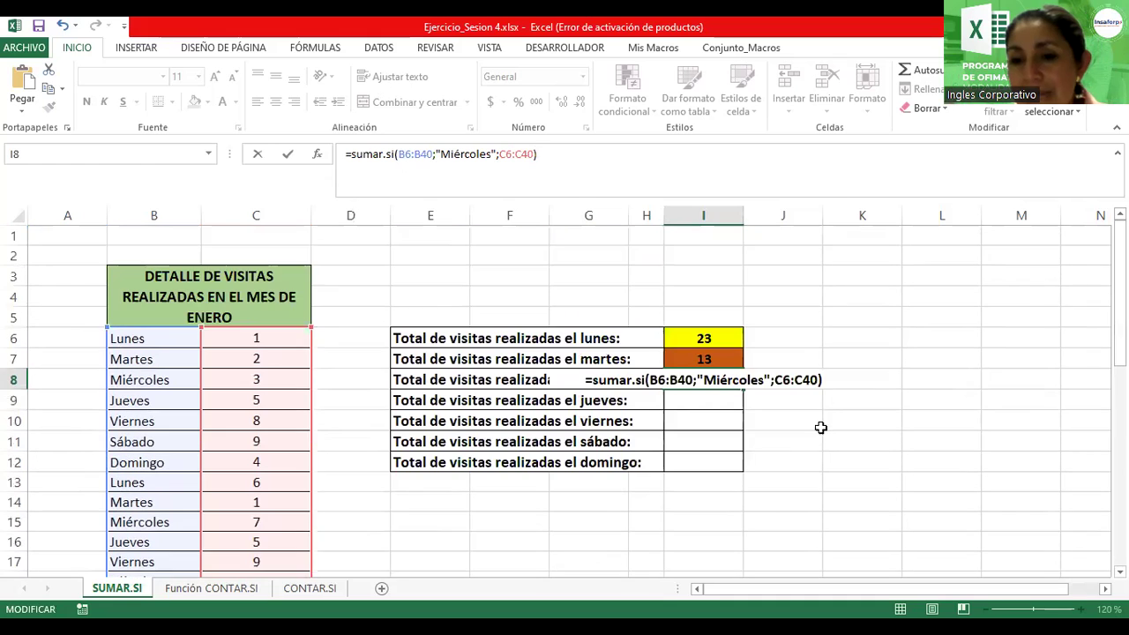
{"action": "left_click", "coordinate": [801, 373]}
{"action": "left_click", "coordinate": [740, 380]}
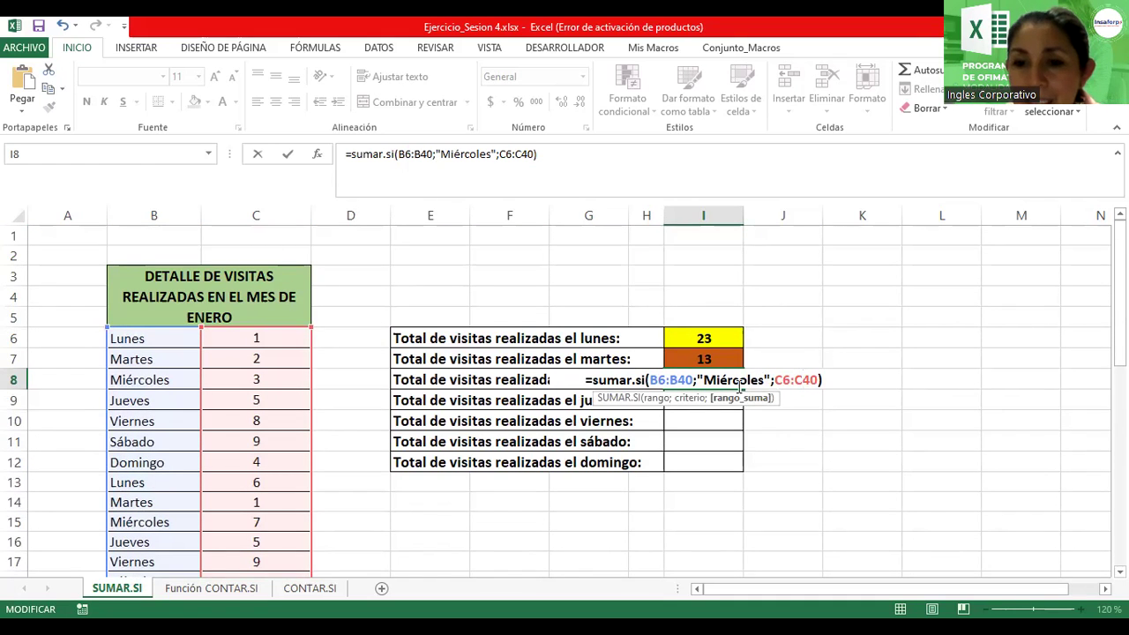
{"action": "left_click", "coordinate": [673, 379]}
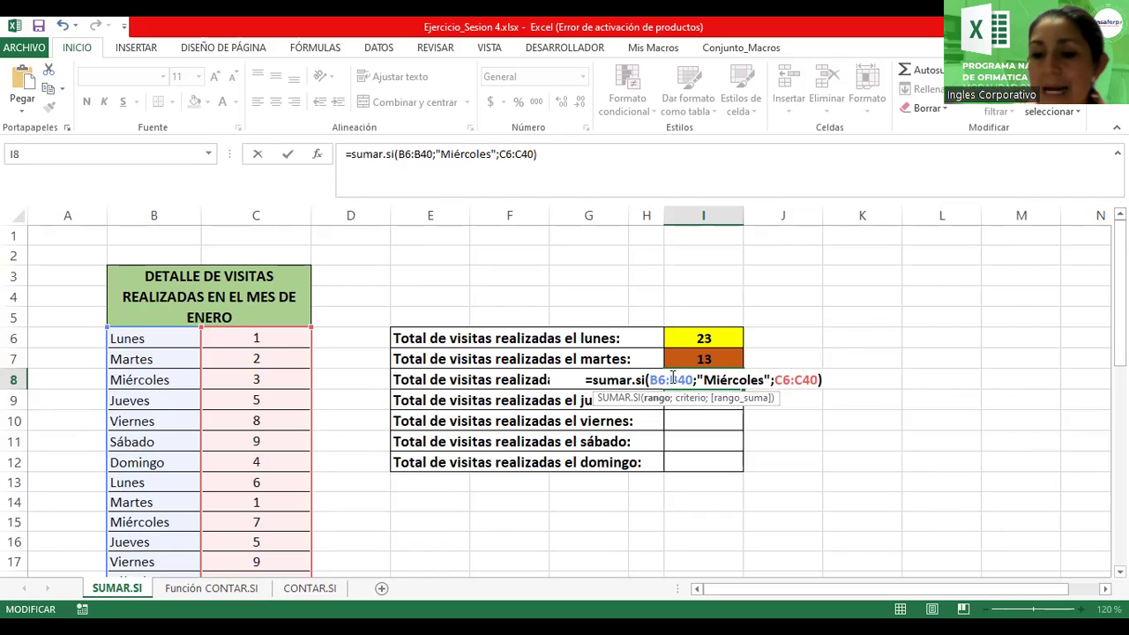
{"action": "key", "text": "Return"}
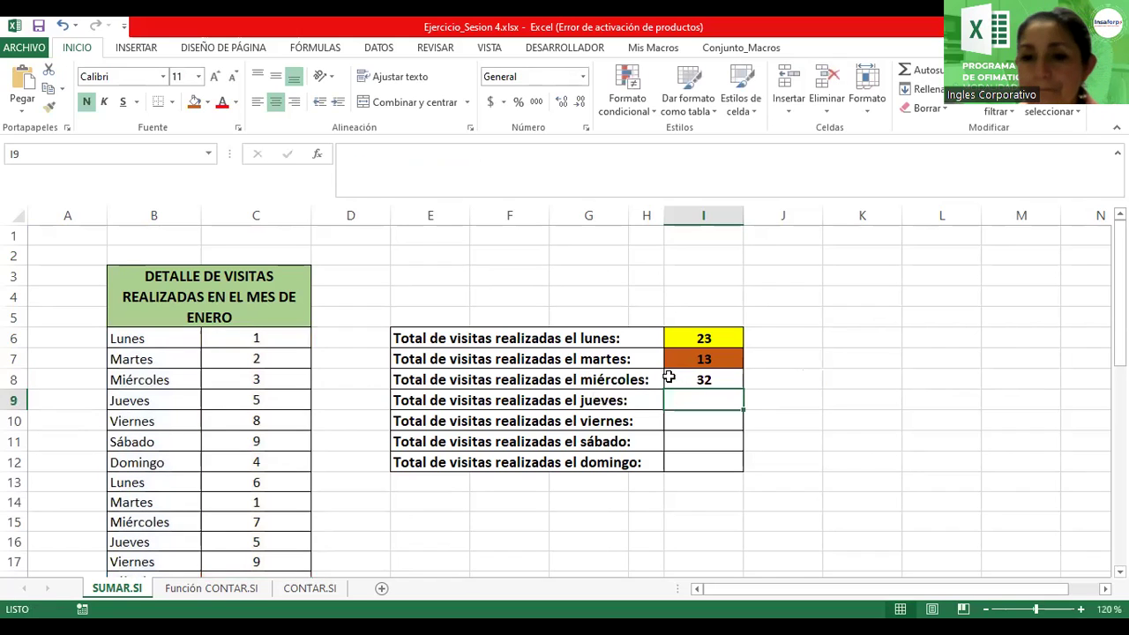
{"action": "left_click", "coordinate": [668, 381]}
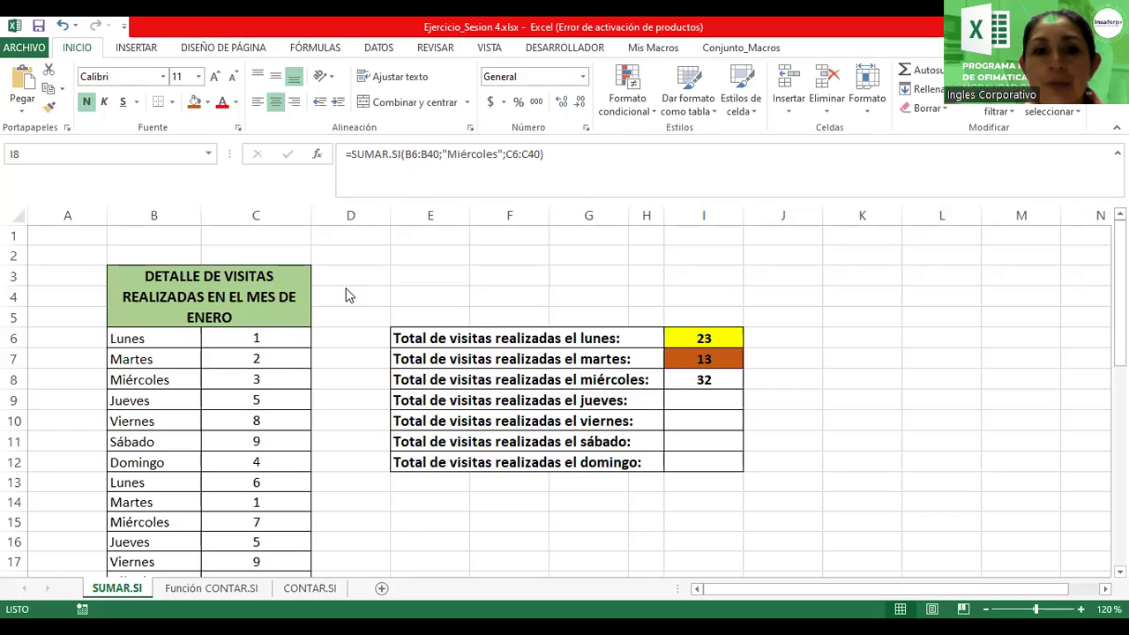
{"action": "left_click", "coordinate": [274, 337]}
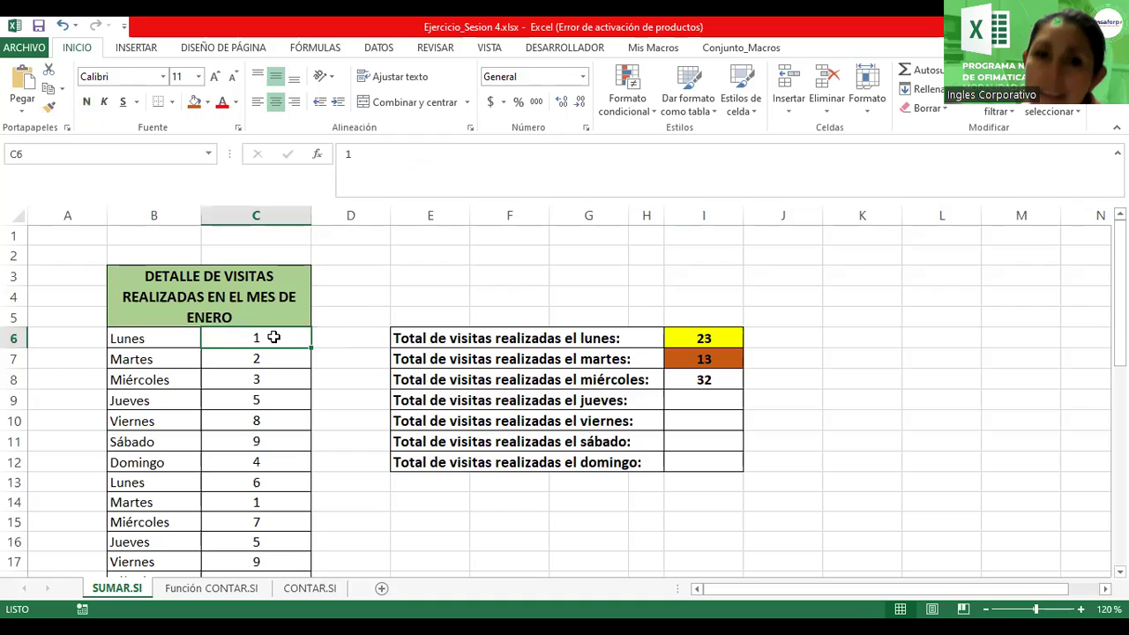
{"action": "key", "text": "shift+Down"}
{"action": "key", "text": "shift+Down"}
{"action": "key", "text": "shift+Down"}
{"action": "key", "text": "shift+Down"}
{"action": "key", "text": "shift+Down"}
{"action": "key", "text": "shift+Down"}
{"action": "key", "text": "shift+Down"}
{"action": "key", "text": "shift+Down"}
{"action": "key", "text": "shift+Down"}
{"action": "key", "text": "shift+Down"}
{"action": "key", "text": "shift+Down"}
{"action": "key", "text": "shift+Down"}
{"action": "key", "text": "shift+Down"}
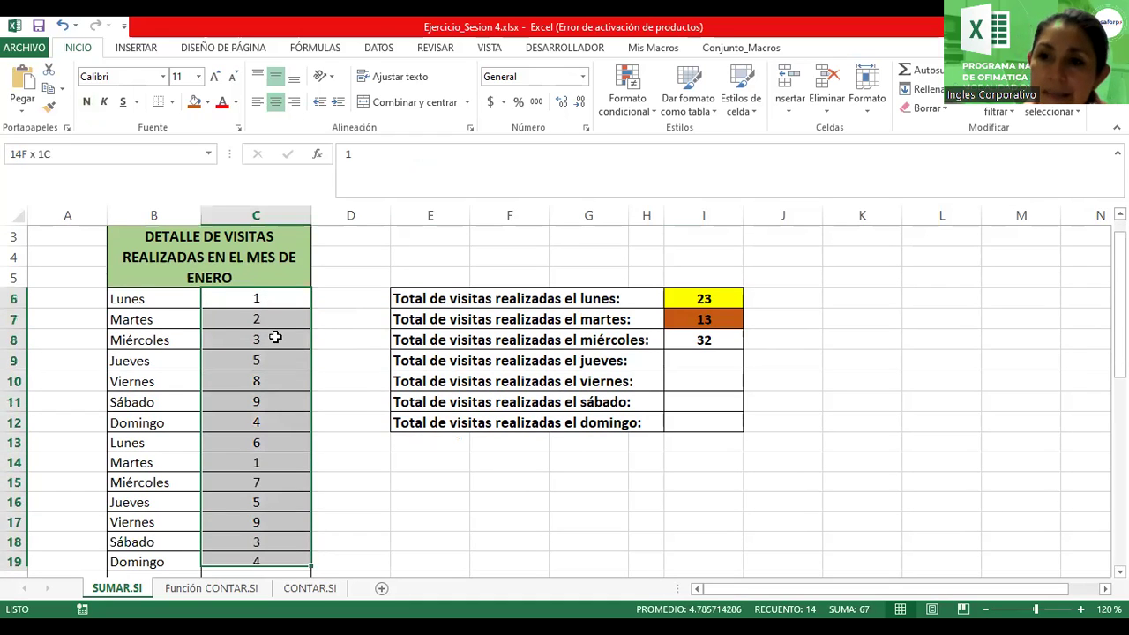
{"action": "key", "text": "shift+Down"}
{"action": "key", "text": "shift+Down"}
{"action": "key", "text": "shift+Down"}
{"action": "key", "text": "shift+Down"}
{"action": "key", "text": "shift+Down"}
{"action": "key", "text": "shift+Down"}
{"action": "key", "text": "shift+Down"}
{"action": "key", "text": "shift+Down"}
{"action": "key", "text": "shift+Down"}
{"action": "key", "text": "shift+Down"}
{"action": "key", "text": "shift+Down"}
{"action": "key", "text": "shift+Down"}
{"action": "key", "text": "shift+Down"}
{"action": "key", "text": "shift+Down"}
{"action": "key", "text": "shift+Down"}
{"action": "key", "text": "shift+Down"}
{"action": "key", "text": "shift+Down"}
{"action": "key", "text": "shift+Down"}
{"action": "key", "text": "shift+Down"}
{"action": "key", "text": "shift+Down"}
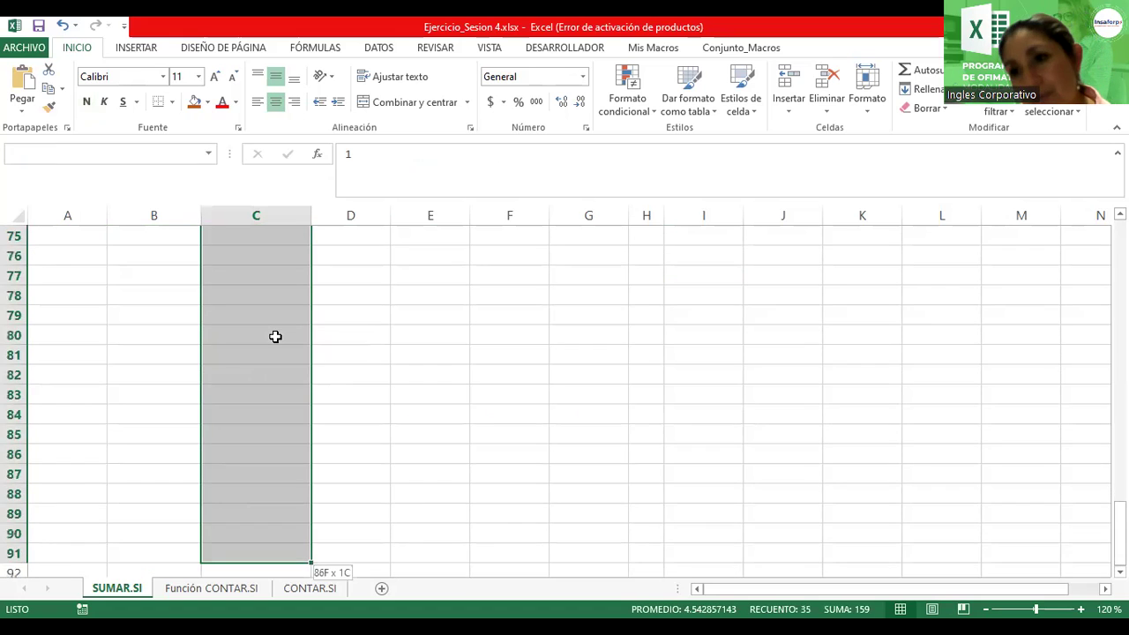
{"action": "key", "text": "shift+Down"}
{"action": "key", "text": "shift+Down"}
{"action": "key", "text": "shift+Down"}
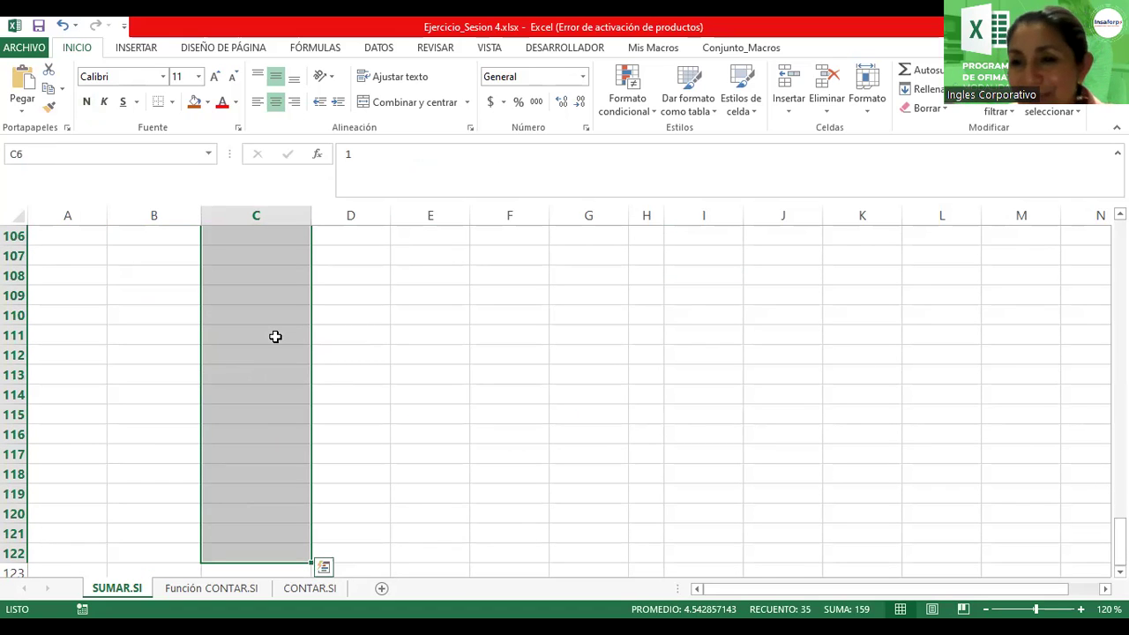
{"action": "left_click", "coordinate": [273, 336]}
{"action": "scroll", "coordinate": [356, 405], "scroll_direction": "up", "scroll_amount": 11}
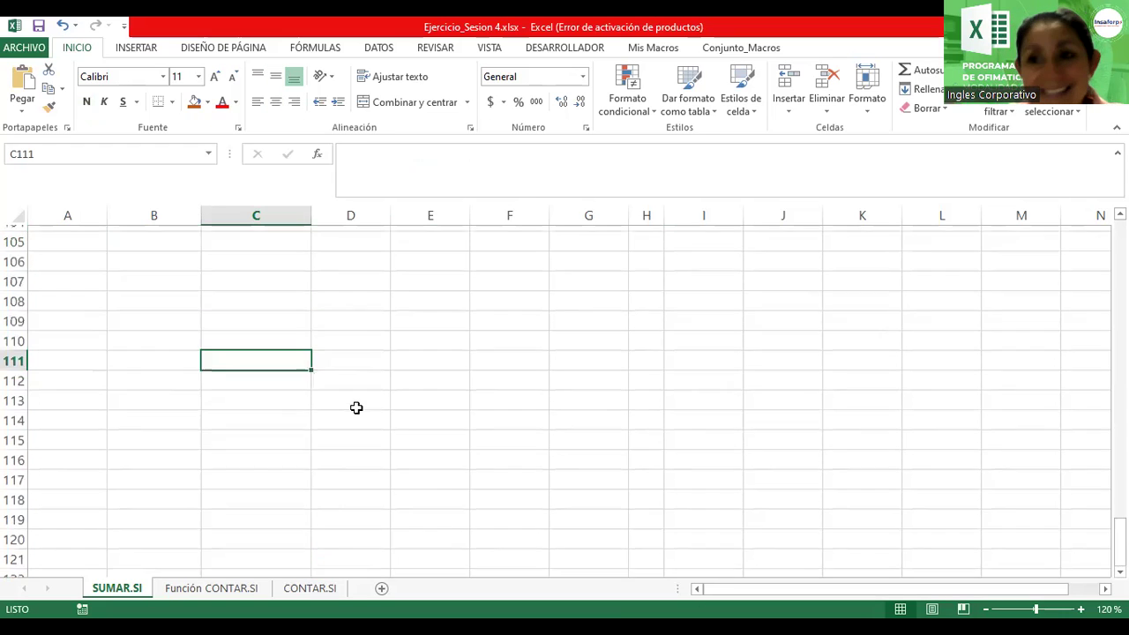
{"action": "scroll", "coordinate": [331, 455], "scroll_direction": "up", "scroll_amount": 20}
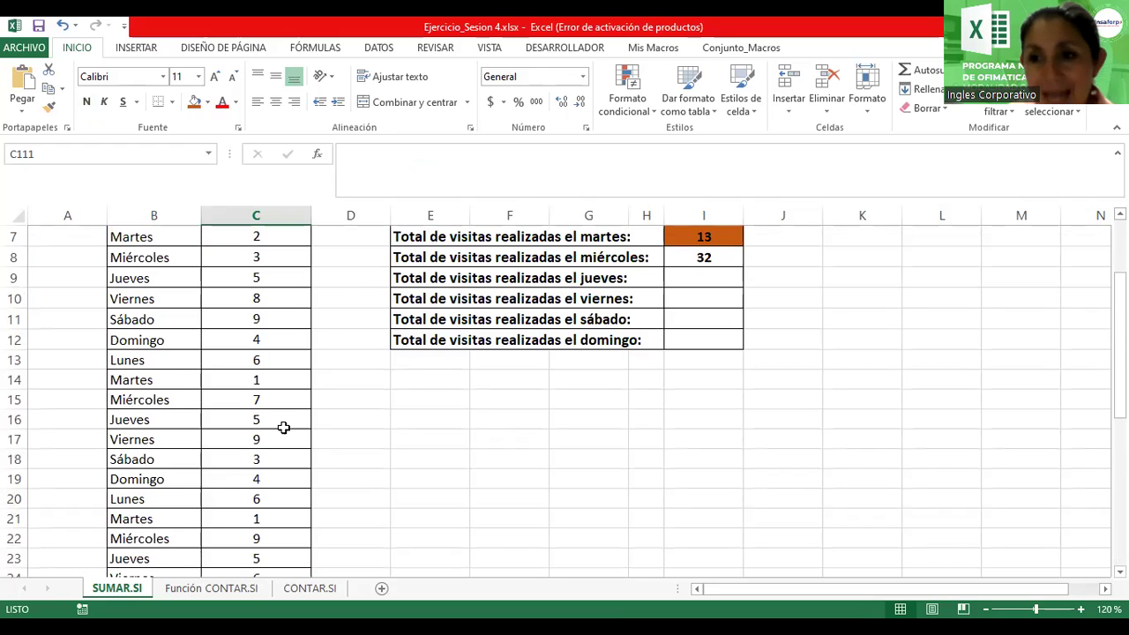
{"action": "scroll", "coordinate": [283, 427], "scroll_direction": "up", "scroll_amount": 2}
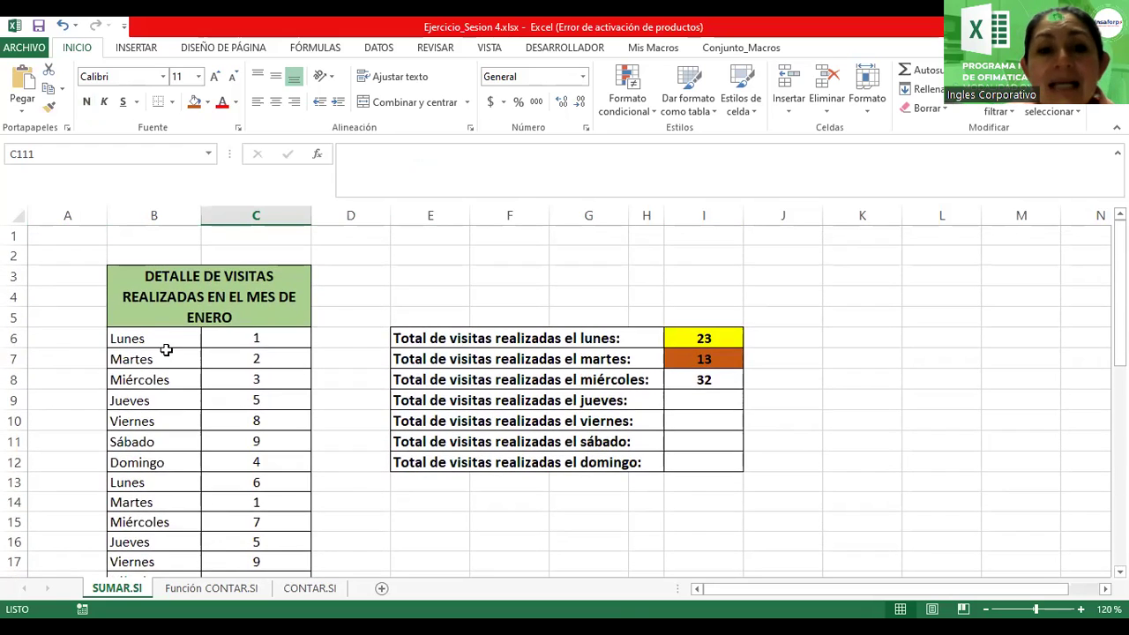
Step: Name the weekday range B6:B40 "dias"
{"action": "left_click_drag", "start_coordinate": [150, 336], "coordinate": [164, 536]}
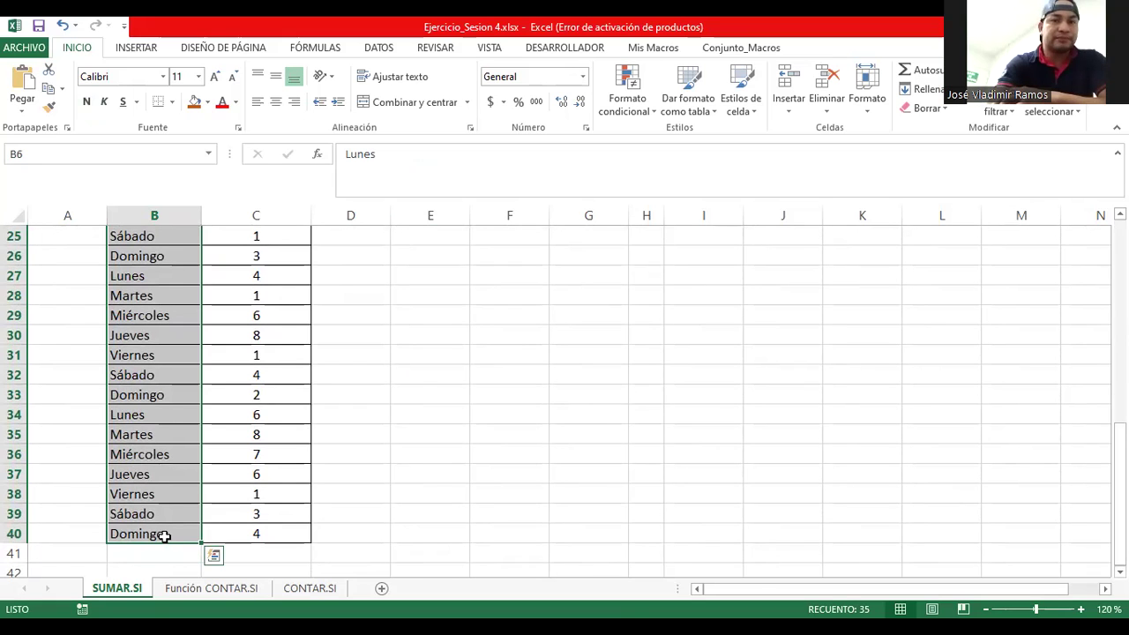
{"action": "scroll", "coordinate": [132, 309], "scroll_direction": "up", "scroll_amount": 7}
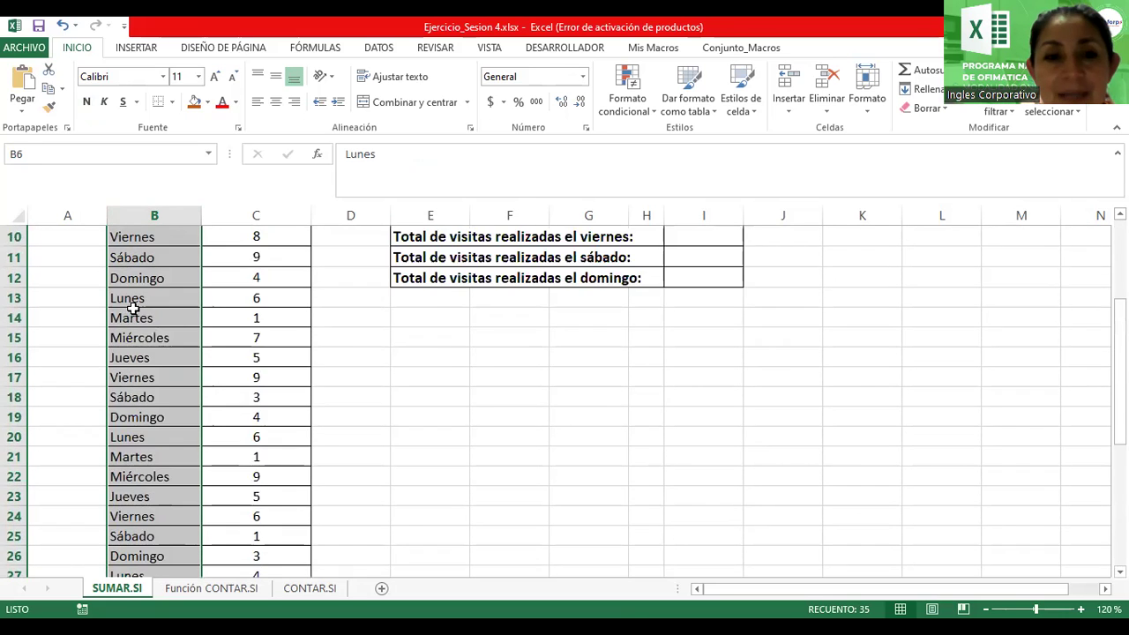
{"action": "left_click", "coordinate": [63, 154]}
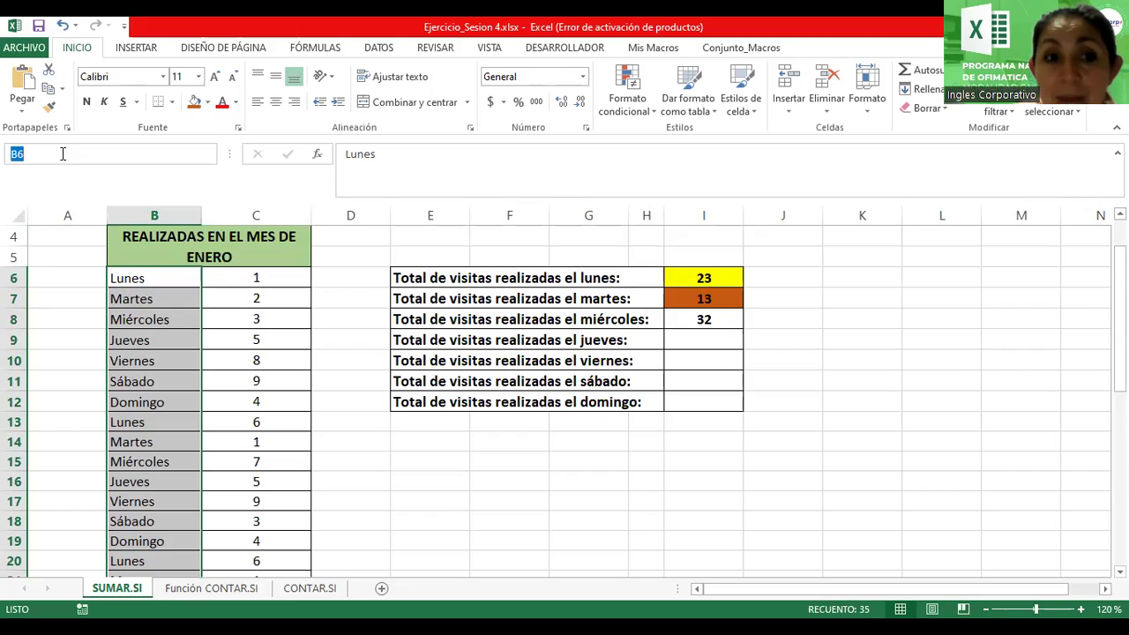
{"action": "type", "text": "dias"}
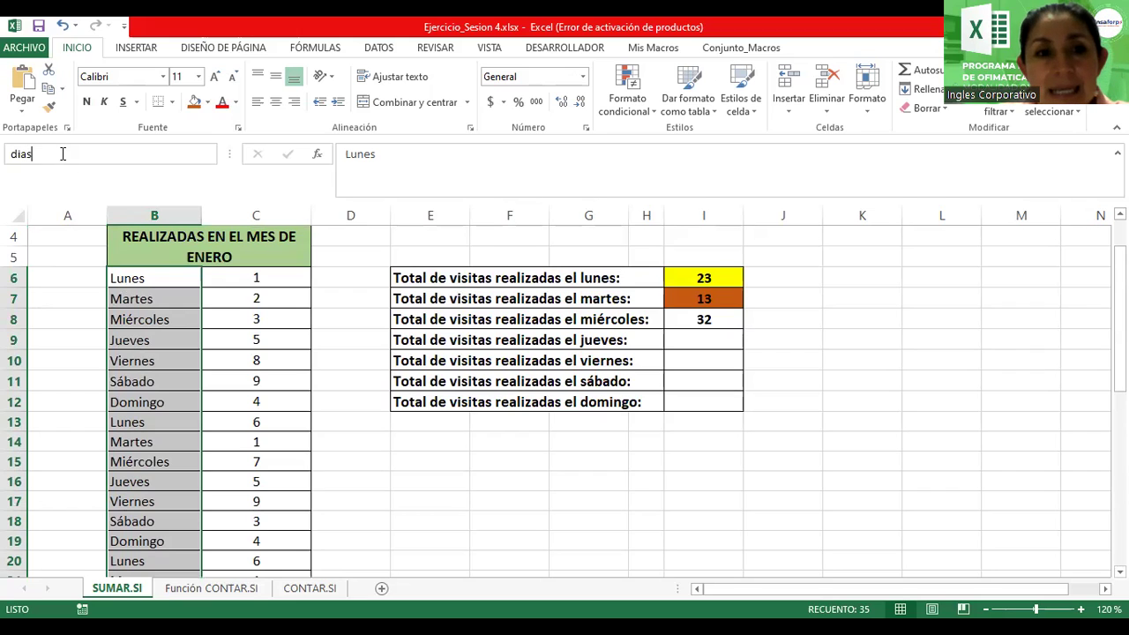
{"action": "key", "text": "Return"}
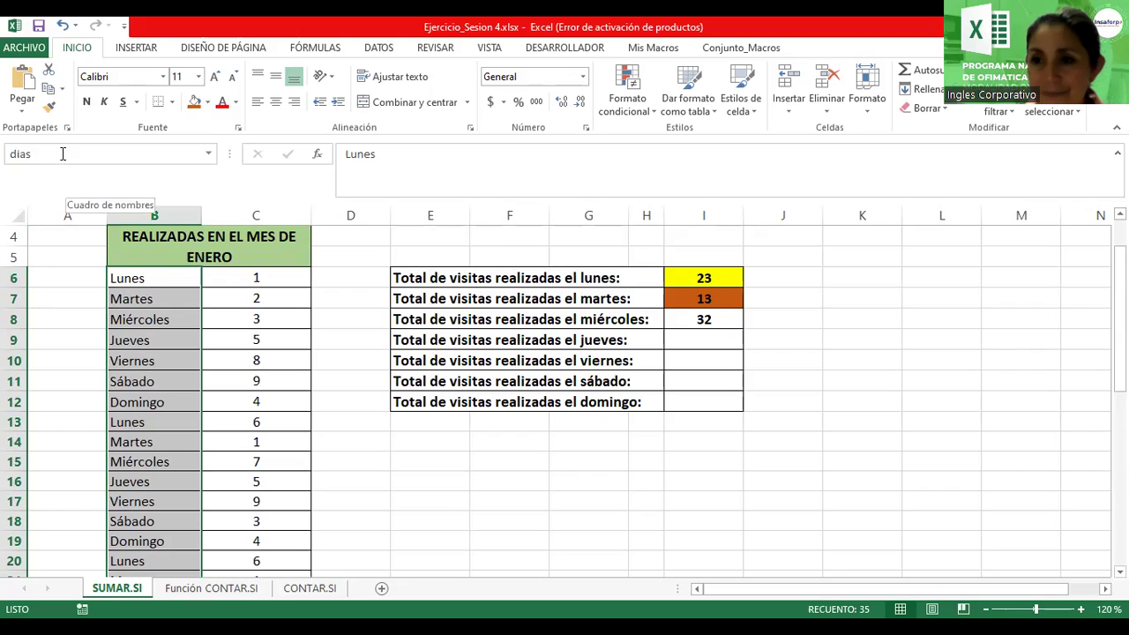
Step: Name the visit counts range C6:C40 "visitas"
{"action": "left_click", "coordinate": [236, 275]}
{"action": "key", "text": "shift+Down"}
{"action": "key", "text": "shift+Down"}
{"action": "key", "text": "shift+Down"}
{"action": "key", "text": "shift+Down"}
{"action": "key", "text": "shift+Down"}
{"action": "key", "text": "shift+Down"}
{"action": "key", "text": "shift+Down"}
{"action": "key", "text": "shift+Down"}
{"action": "key", "text": "shift+Down"}
{"action": "key", "text": "shift+Down"}
{"action": "key", "text": "shift+Down"}
{"action": "key", "text": "shift+Down"}
{"action": "key", "text": "shift+Down"}
{"action": "key", "text": "shift+Down"}
{"action": "key", "text": "shift+Down"}
{"action": "key", "text": "shift+Down"}
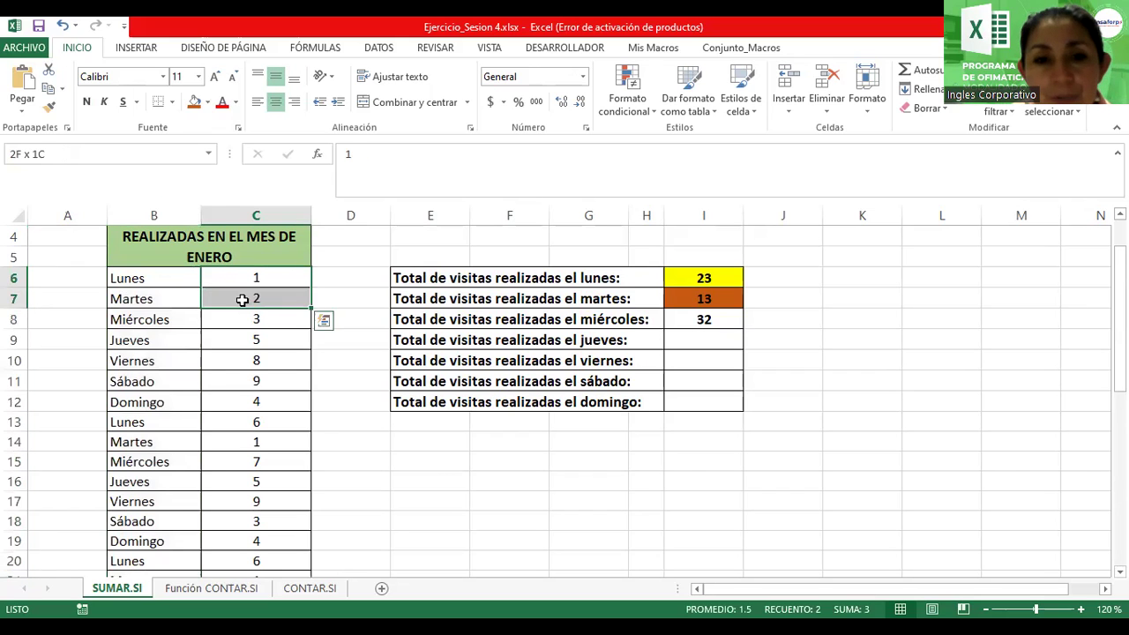
{"action": "key", "text": "shift+Down"}
{"action": "key", "text": "shift+Down"}
{"action": "key", "text": "shift+Down"}
{"action": "key", "text": "shift+Down"}
{"action": "key", "text": "shift+Down"}
{"action": "key", "text": "shift+Down"}
{"action": "key", "text": "shift+Down"}
{"action": "key", "text": "shift+Down"}
{"action": "key", "text": "shift+Down"}
{"action": "key", "text": "shift+Down"}
{"action": "key", "text": "shift+Down"}
{"action": "key", "text": "shift+Down"}
{"action": "key", "text": "shift+Down"}
{"action": "key", "text": "shift+Down"}
{"action": "key", "text": "shift+Down"}
{"action": "key", "text": "shift+Down"}
{"action": "key", "text": "shift+Down"}
{"action": "key", "text": "shift+Down"}
{"action": "key", "text": "shift+Down"}
{"action": "key", "text": "shift+Down"}
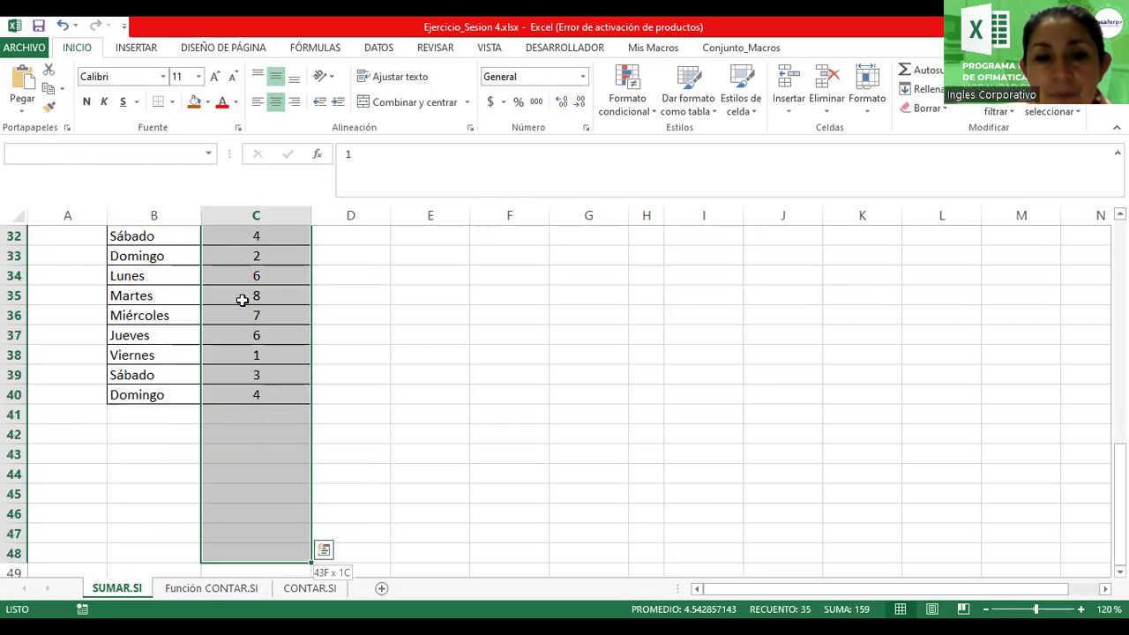
{"action": "key", "text": "shift+Up"}
{"action": "key", "text": "shift+Up"}
{"action": "key", "text": "shift+Up"}
{"action": "key", "text": "shift+Up"}
{"action": "key", "text": "shift+Up"}
{"action": "key", "text": "shift+Up"}
{"action": "key", "text": "shift+Up"}
{"action": "key", "text": "shift+Up"}
{"action": "key", "text": "shift+Up"}
{"action": "key", "text": "shift+Down"}
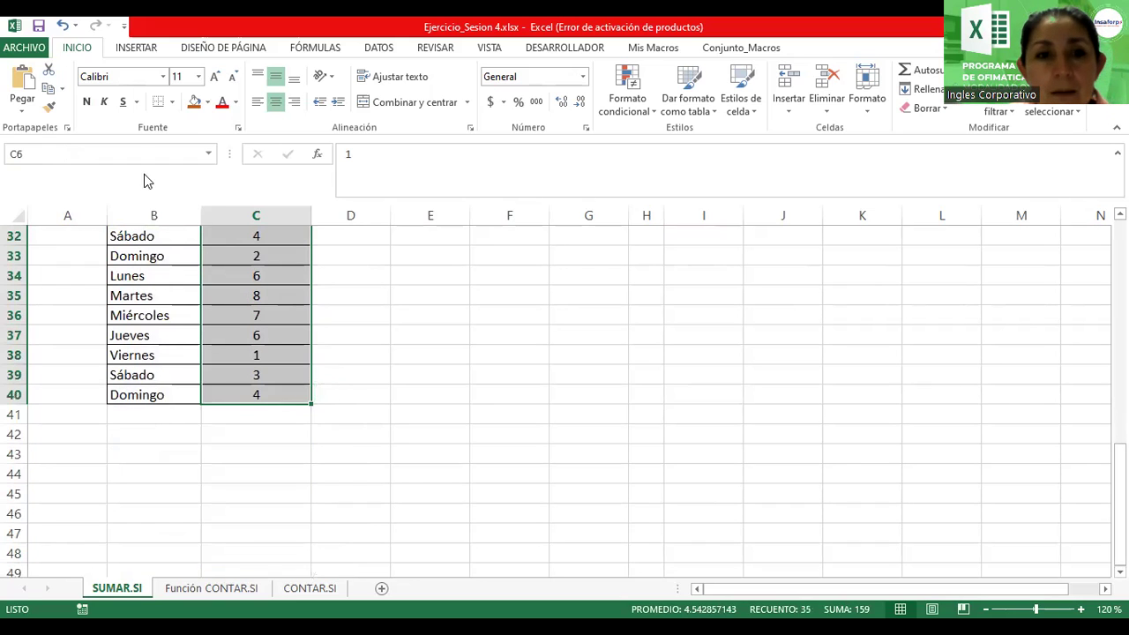
{"action": "left_click", "coordinate": [141, 157]}
{"action": "type", "text": "visitas"}
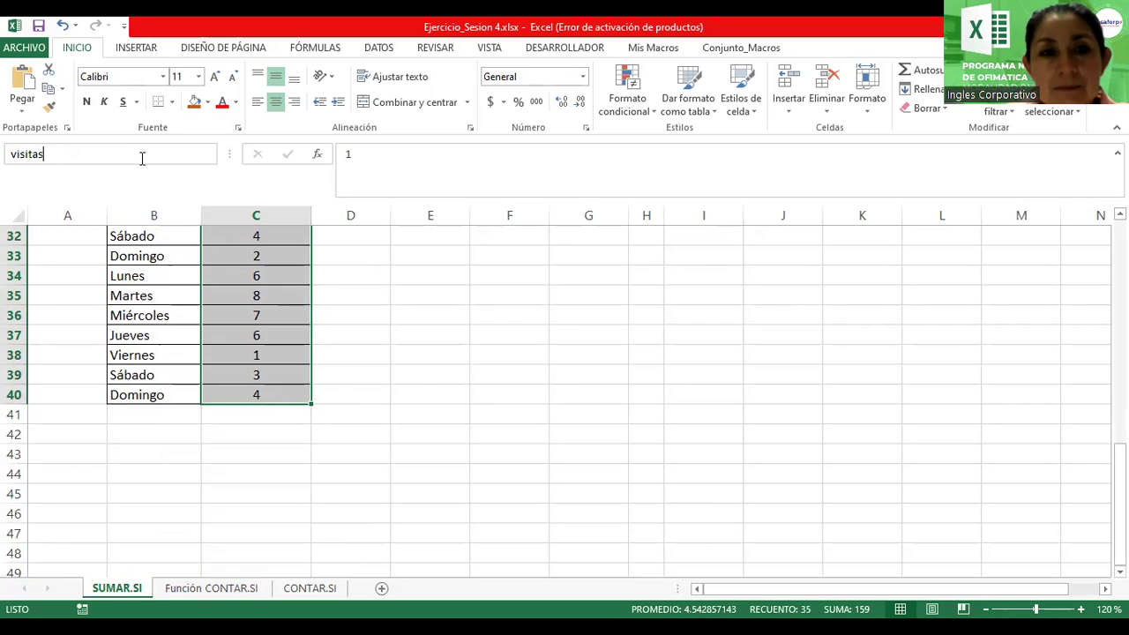
{"action": "key", "text": "Return"}
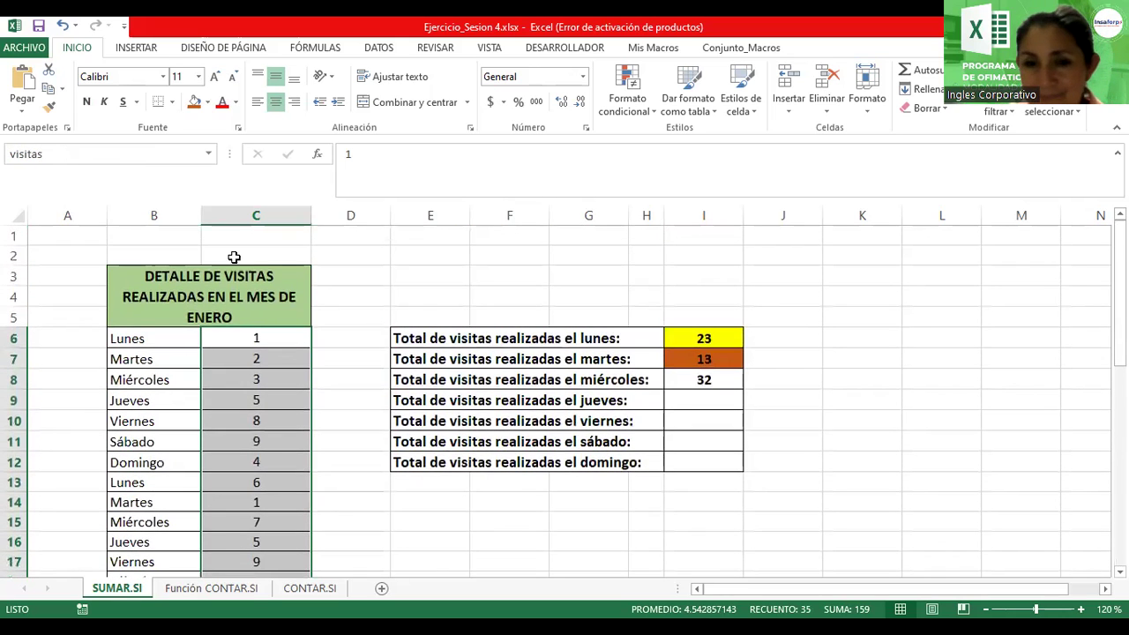
Step: Go to the named ranges dias and visitas in turn to check which cells each one covers
{"action": "left_click", "coordinate": [350, 340]}
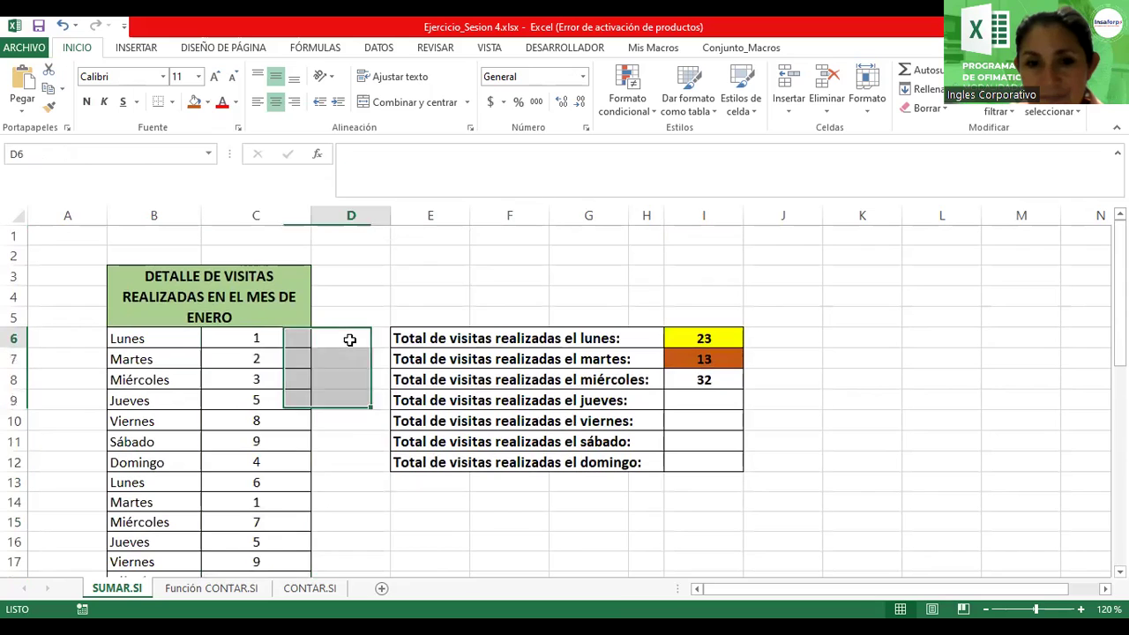
{"action": "left_click", "coordinate": [208, 154]}
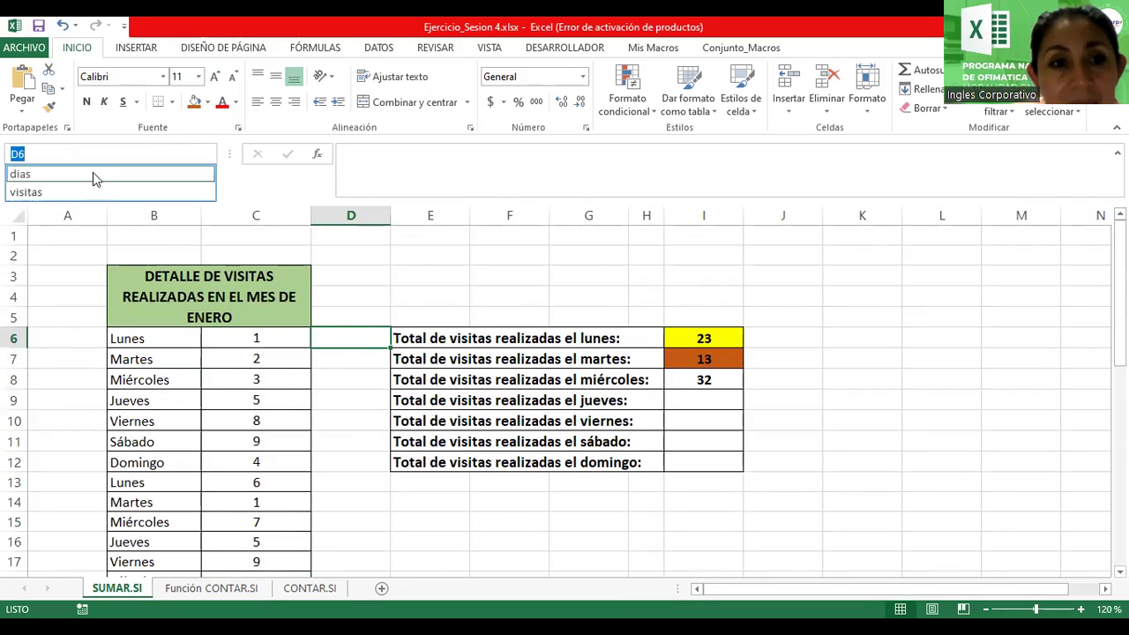
{"action": "left_click", "coordinate": [91, 174]}
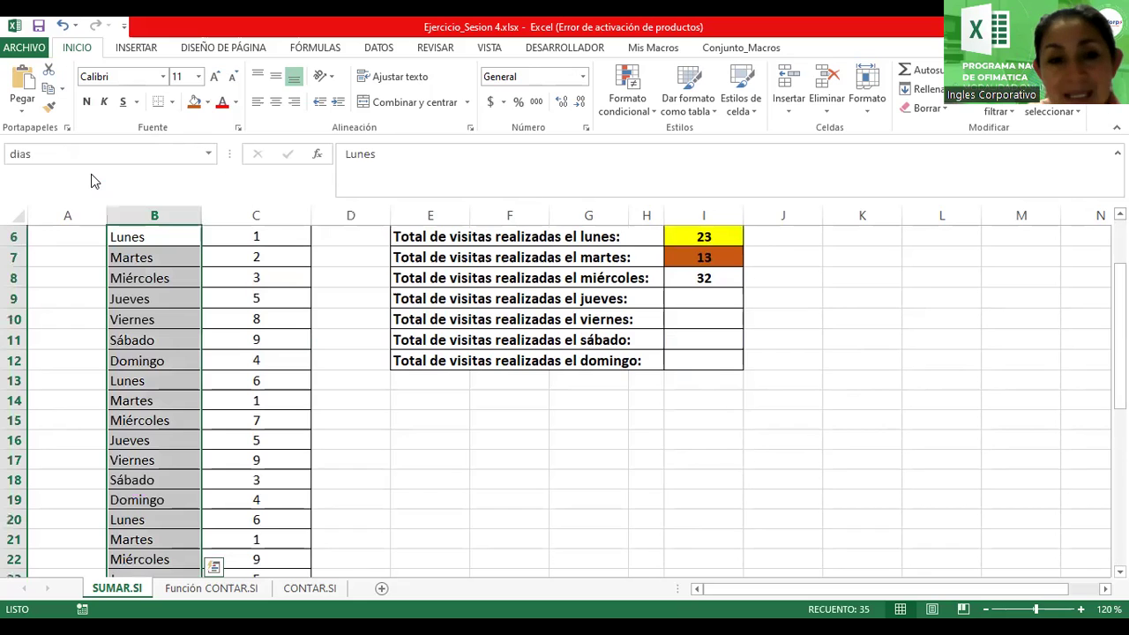
{"action": "scroll", "coordinate": [186, 402], "scroll_direction": "down", "scroll_amount": 6}
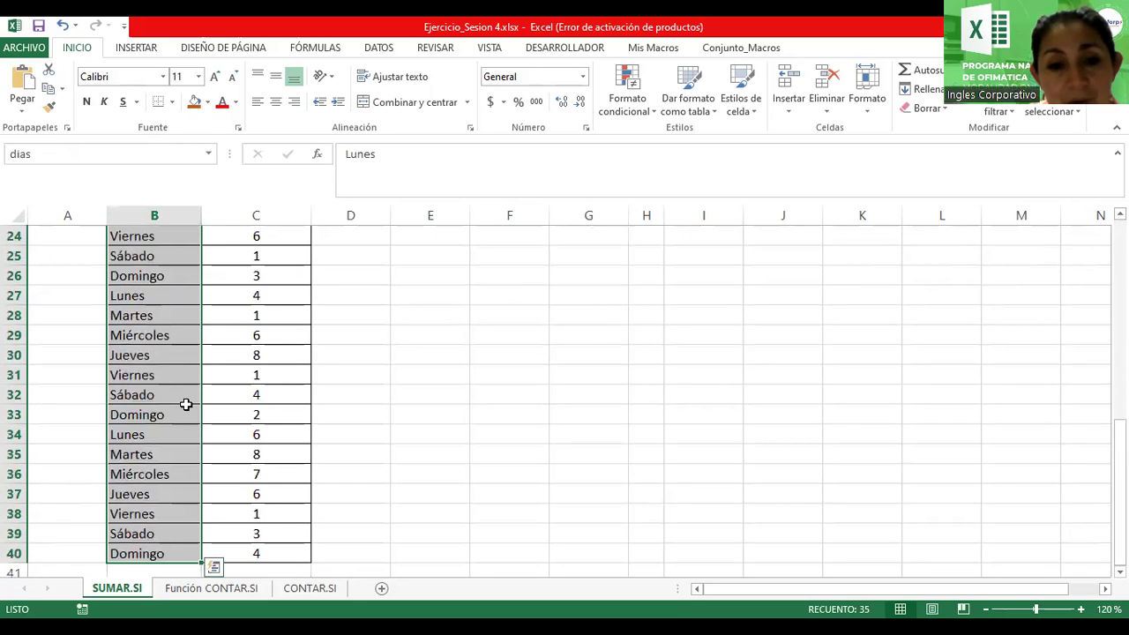
{"action": "scroll", "coordinate": [186, 404], "scroll_direction": "down", "scroll_amount": 4}
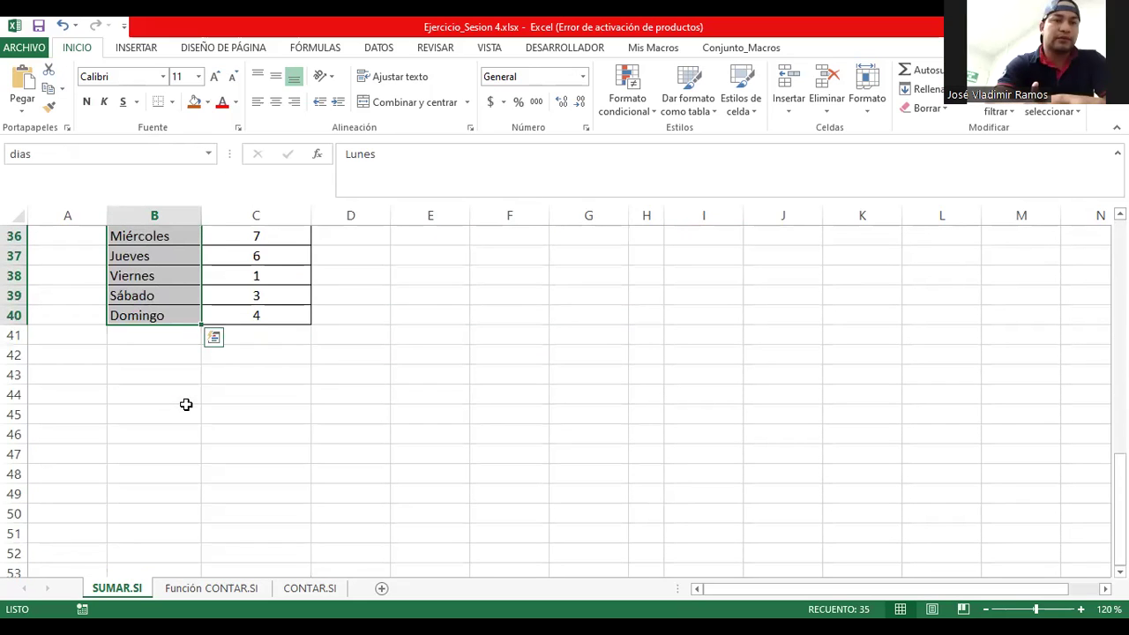
{"action": "scroll", "coordinate": [186, 404], "scroll_direction": "up", "scroll_amount": 12}
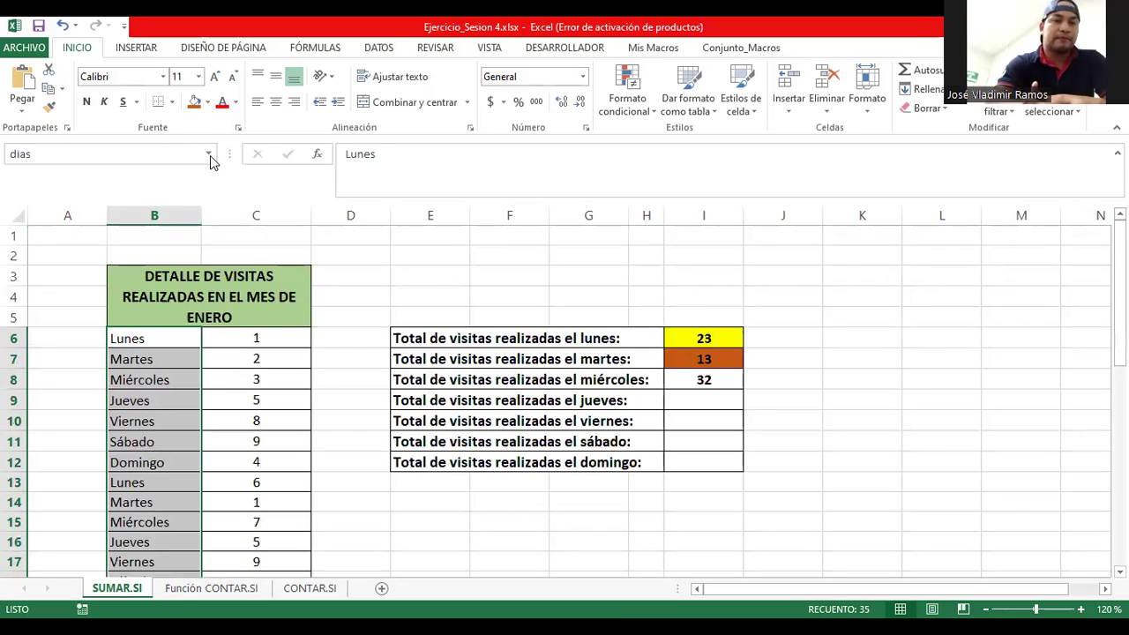
{"action": "left_click", "coordinate": [209, 154]}
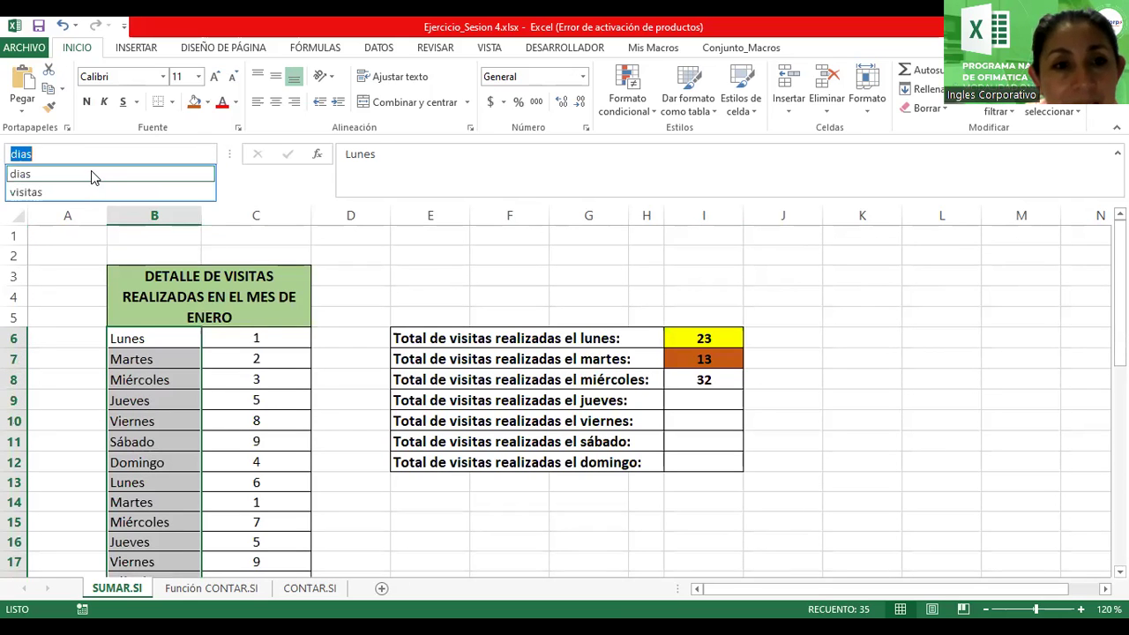
{"action": "key", "text": "Return"}
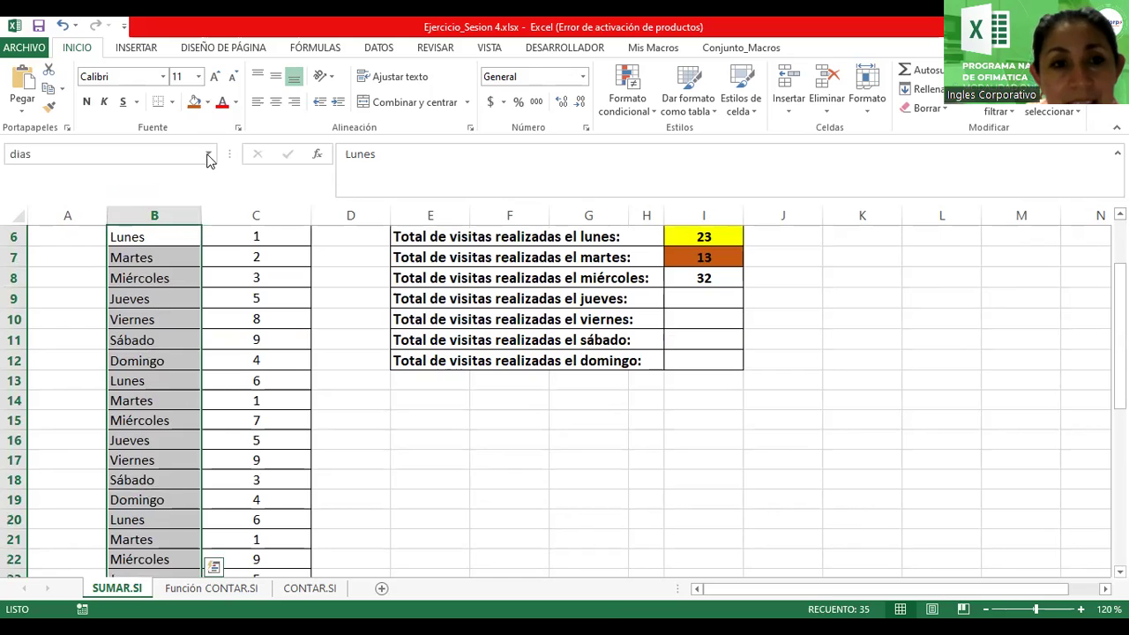
{"action": "left_click", "coordinate": [211, 155]}
{"action": "key", "text": "Return"}
{"action": "scroll", "coordinate": [320, 441], "scroll_direction": "down", "scroll_amount": 5}
{"action": "scroll", "coordinate": [321, 442], "scroll_direction": "down", "scroll_amount": 7}
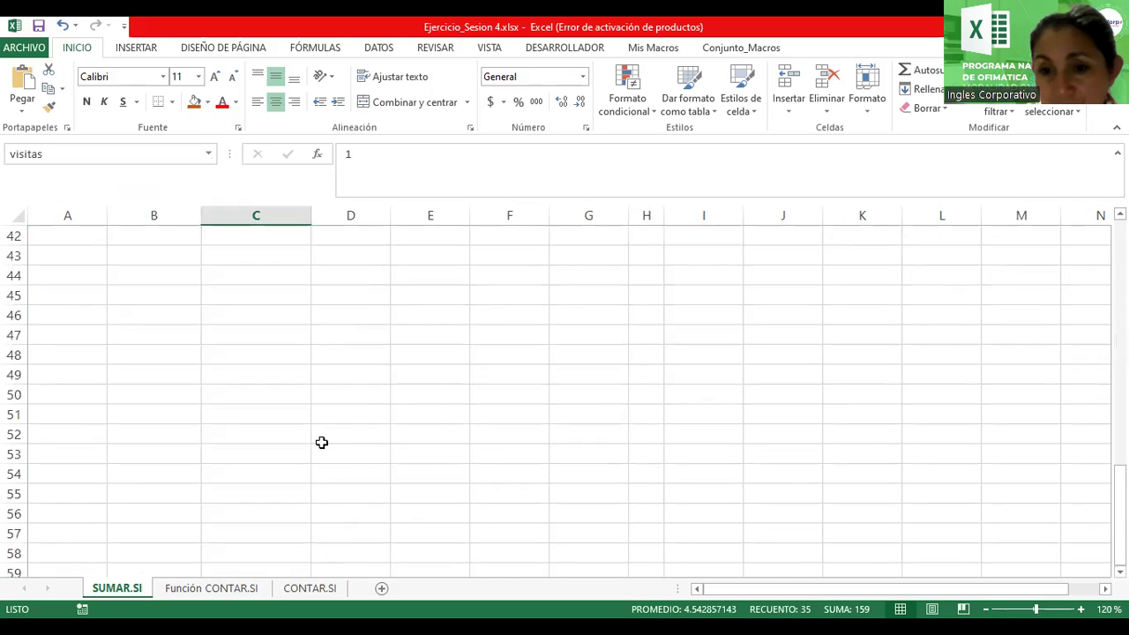
{"action": "scroll", "coordinate": [321, 442], "scroll_direction": "up", "scroll_amount": 14}
Step: Enter the Thursday total in I9 as =SUMAR.SI(dias;"Jueves";visitas), using the named ranges
{"action": "left_click", "coordinate": [693, 399]}
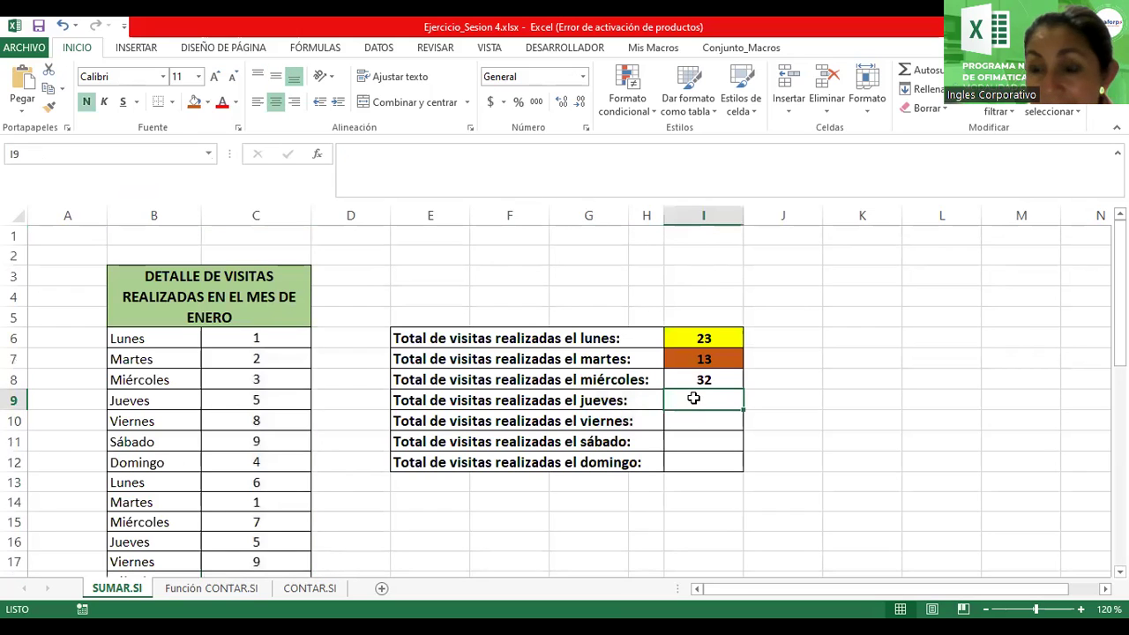
{"action": "type", "text": "="}
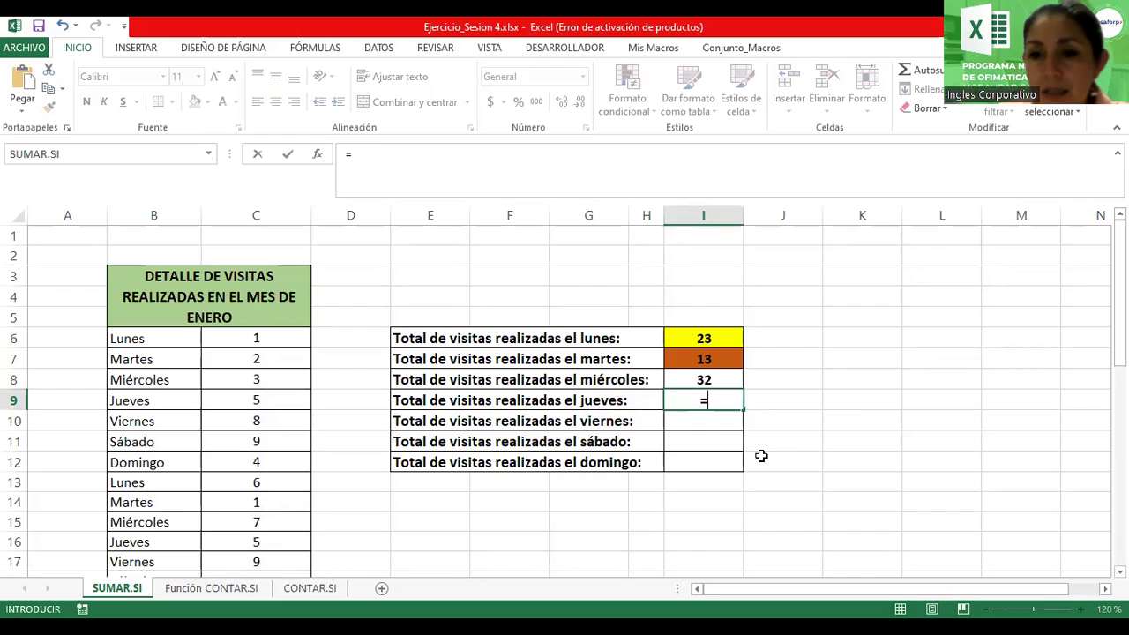
{"action": "type", "text": "sumar.si("}
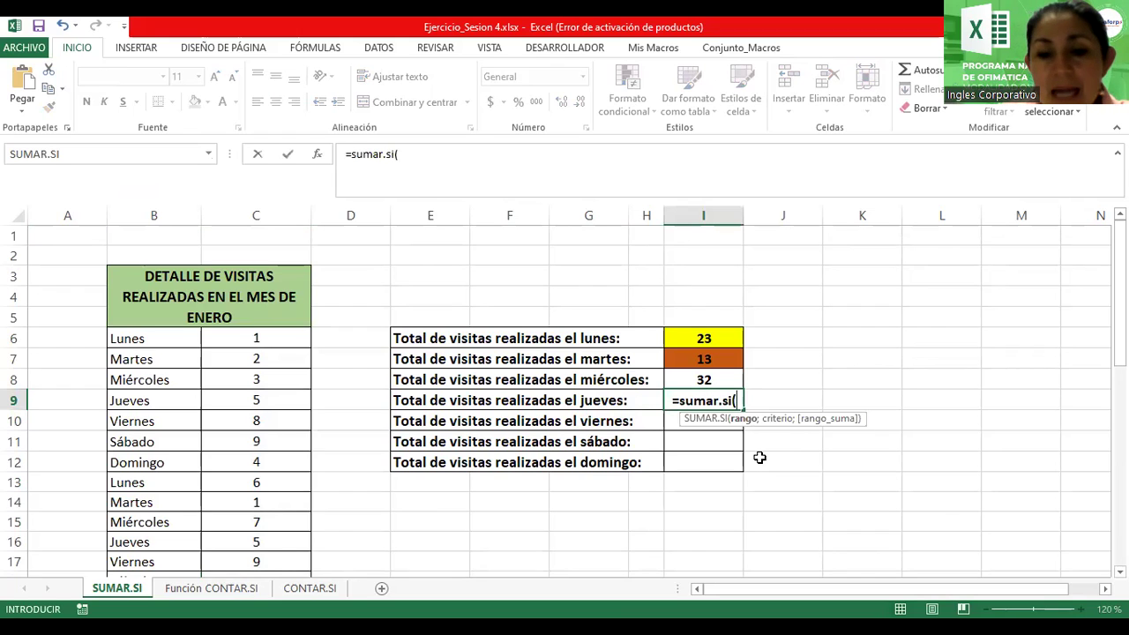
{"action": "type", "text": "dias"}
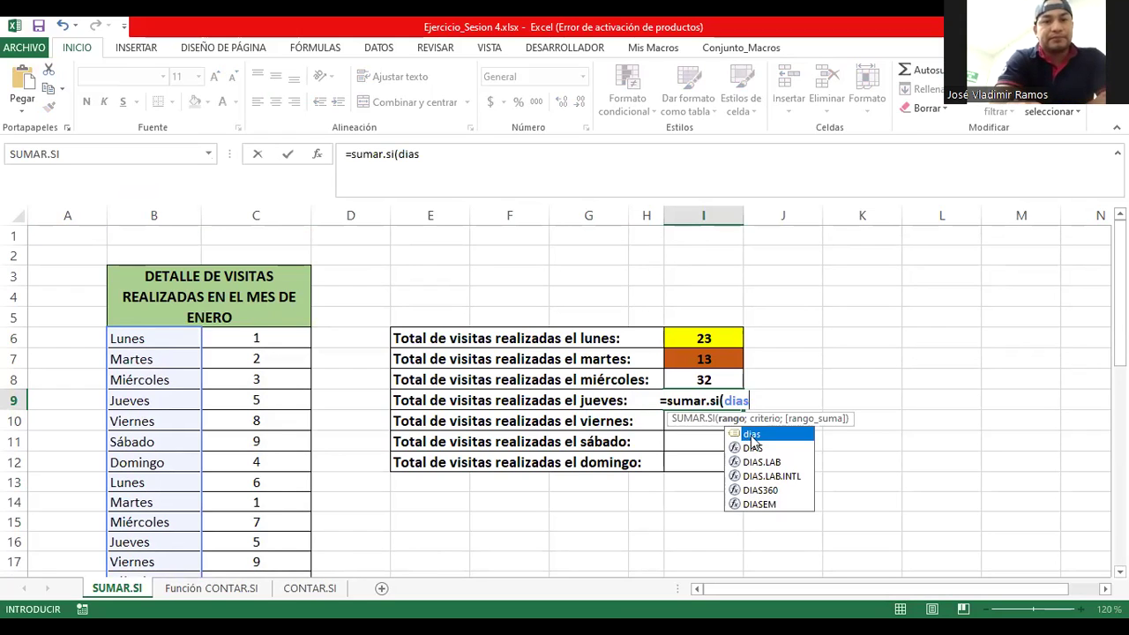
{"action": "double_click", "coordinate": [750, 435]}
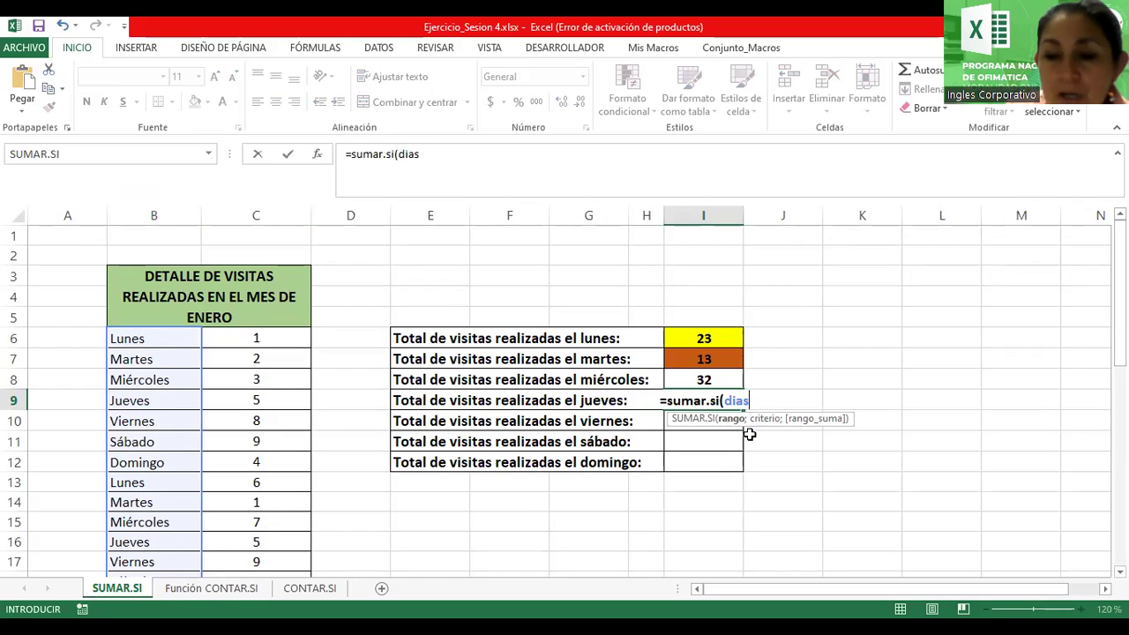
{"action": "type", "text": ";\""}
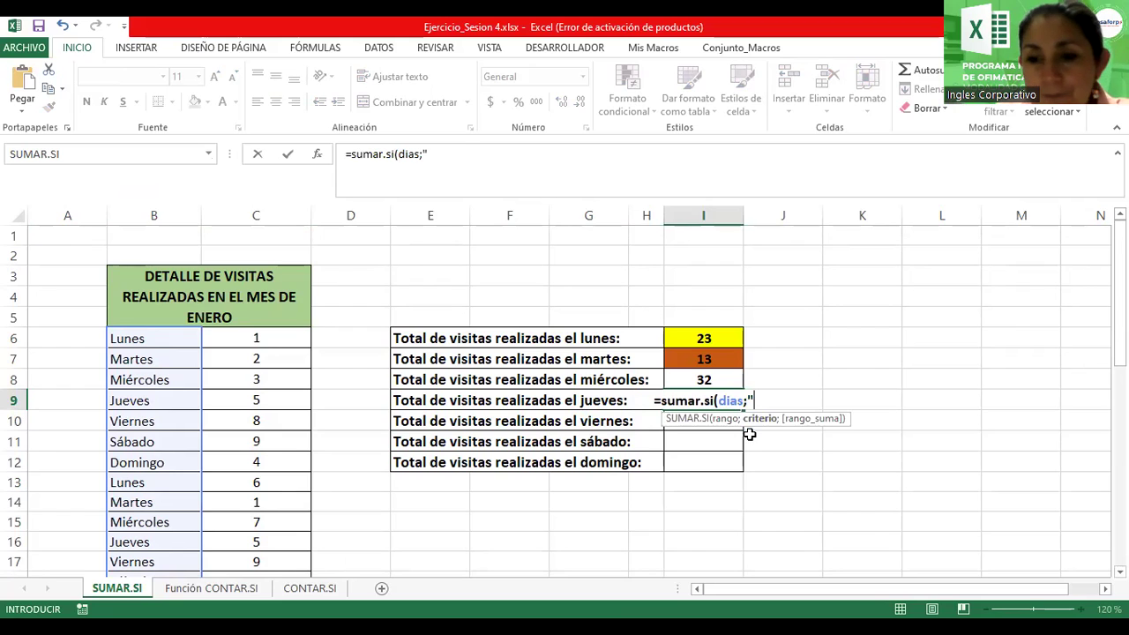
{"action": "type", "text": "Jueves\";"}
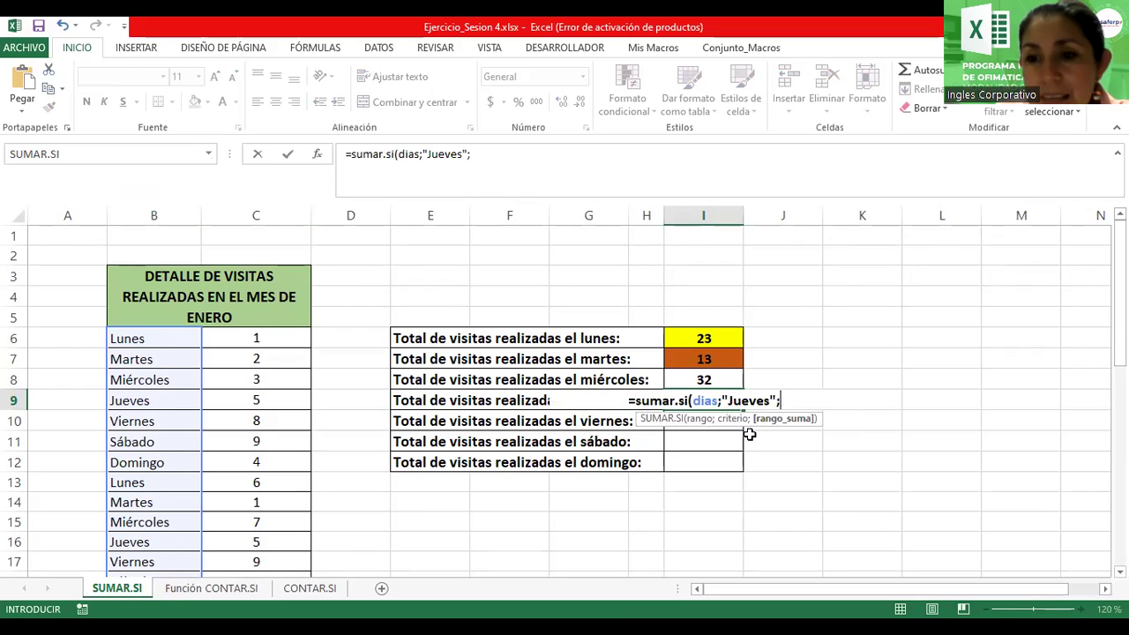
{"action": "type", "text": "visi"}
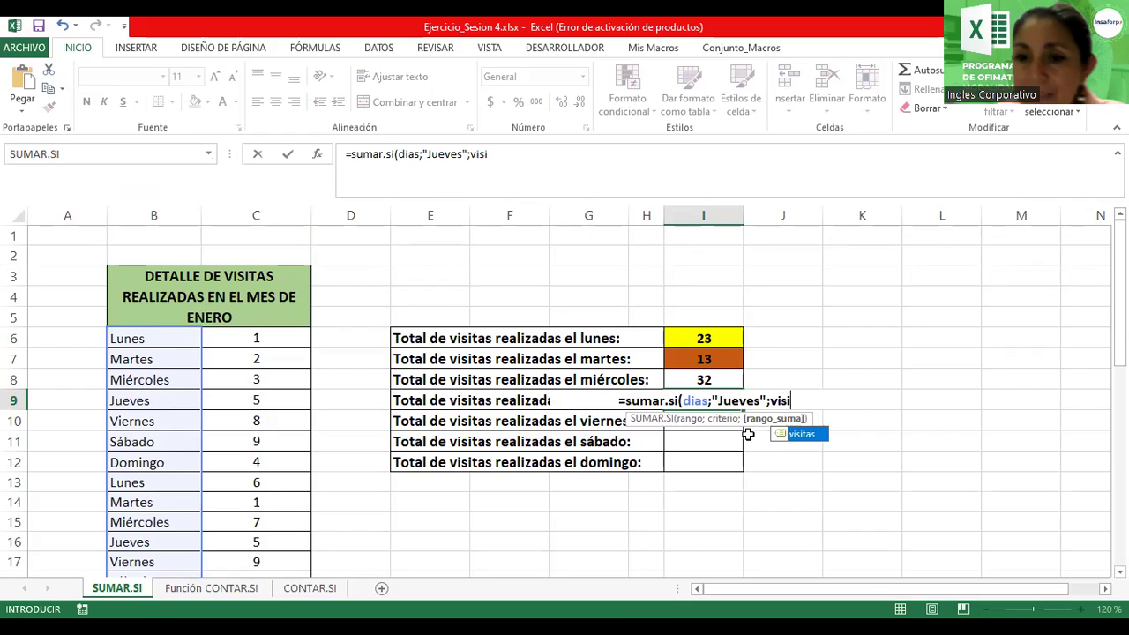
{"action": "double_click", "coordinate": [809, 436]}
{"action": "type", "text": ")"}
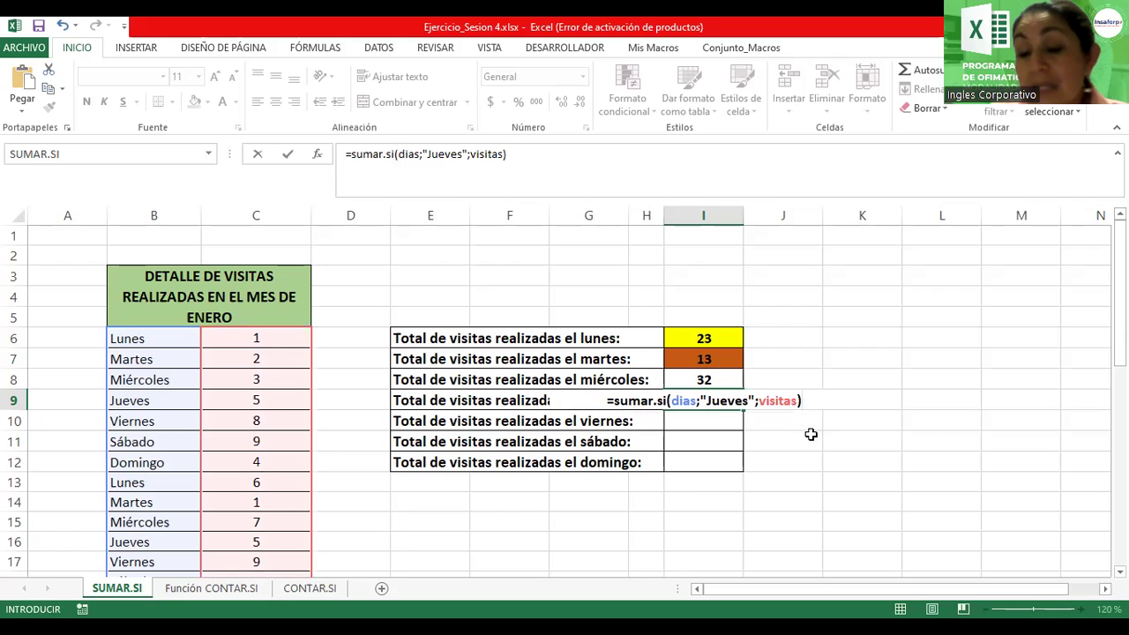
{"action": "key", "text": "Return"}
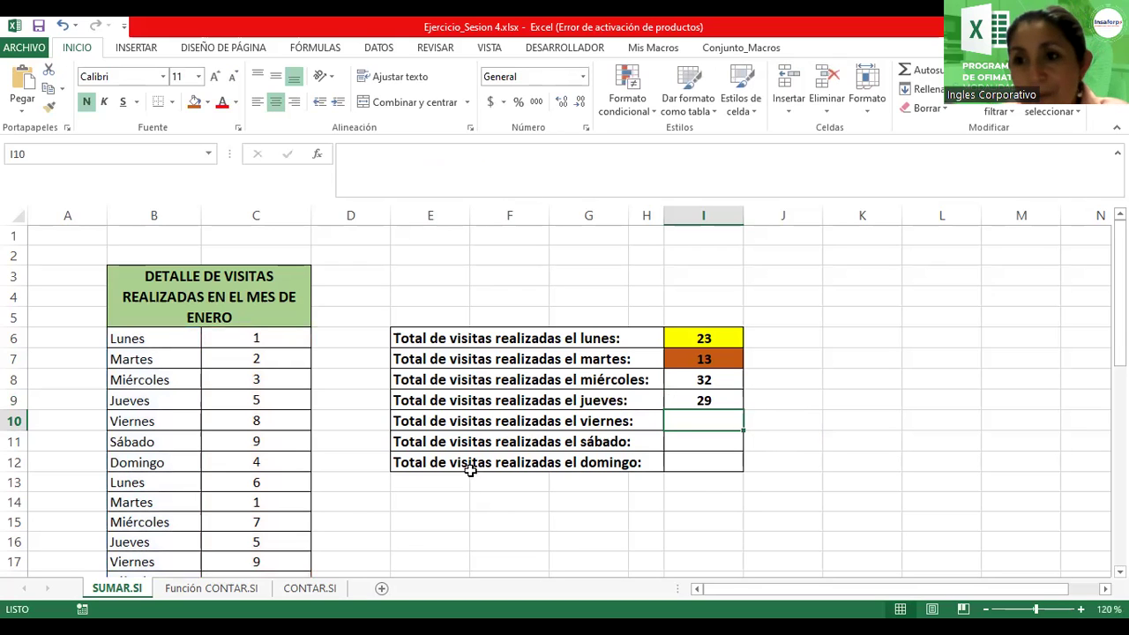
{"action": "scroll", "coordinate": [388, 494], "scroll_direction": "down", "scroll_amount": 6}
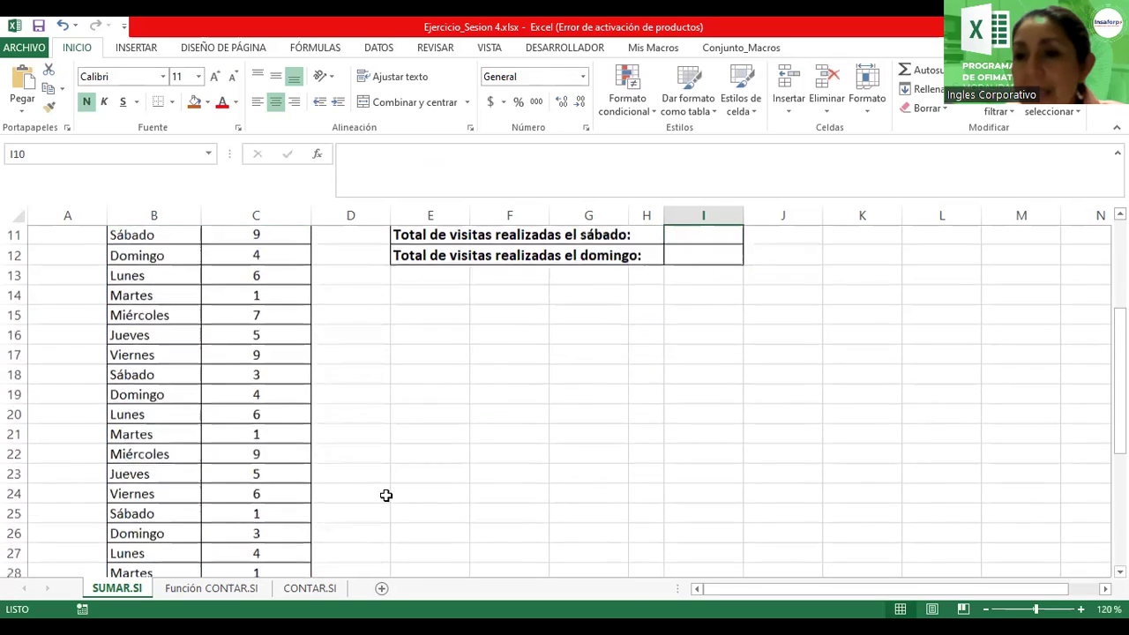
{"action": "scroll", "coordinate": [387, 496], "scroll_direction": "down", "scroll_amount": 1}
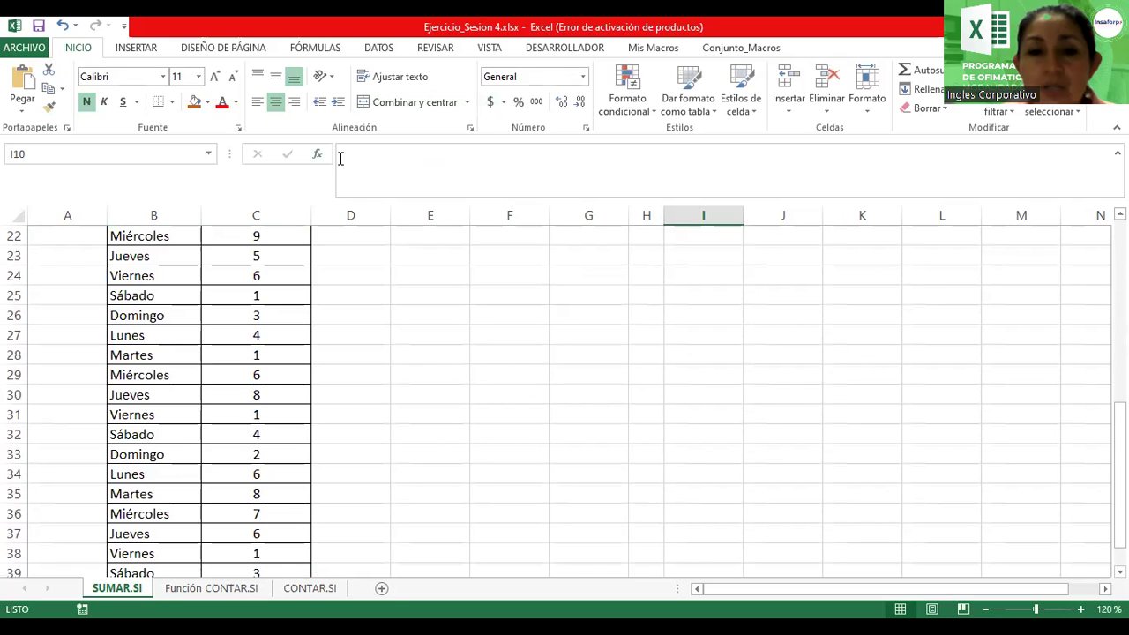
{"action": "scroll", "coordinate": [291, 388], "scroll_direction": "down", "scroll_amount": 8}
{"action": "scroll", "coordinate": [285, 364], "scroll_direction": "down", "scroll_amount": 20}
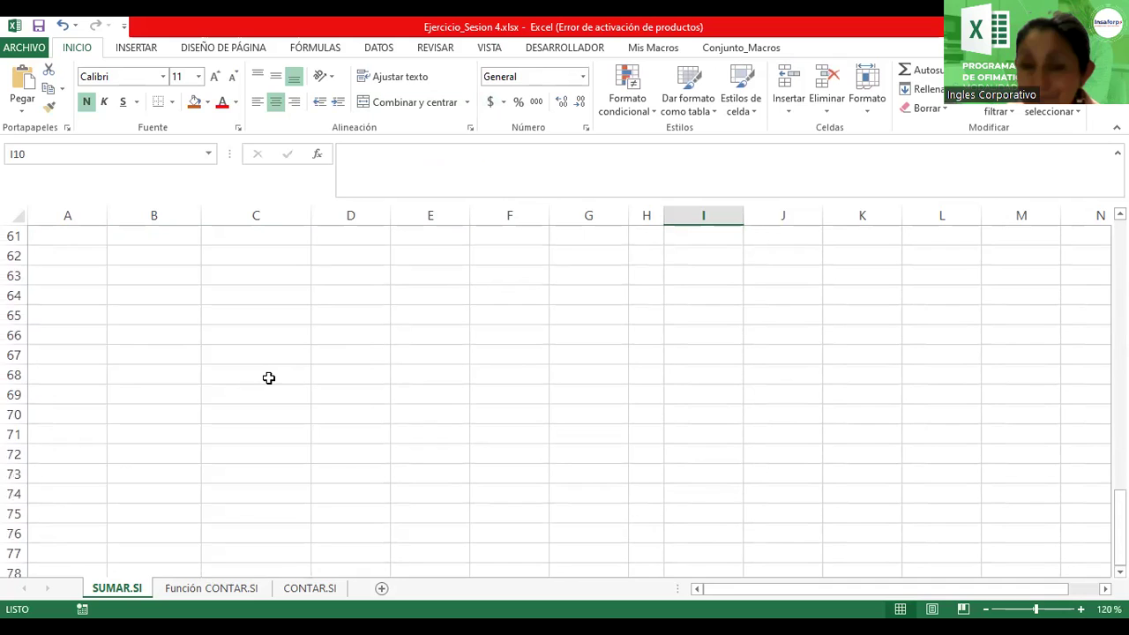
{"action": "scroll", "coordinate": [269, 382], "scroll_direction": "down", "scroll_amount": 20}
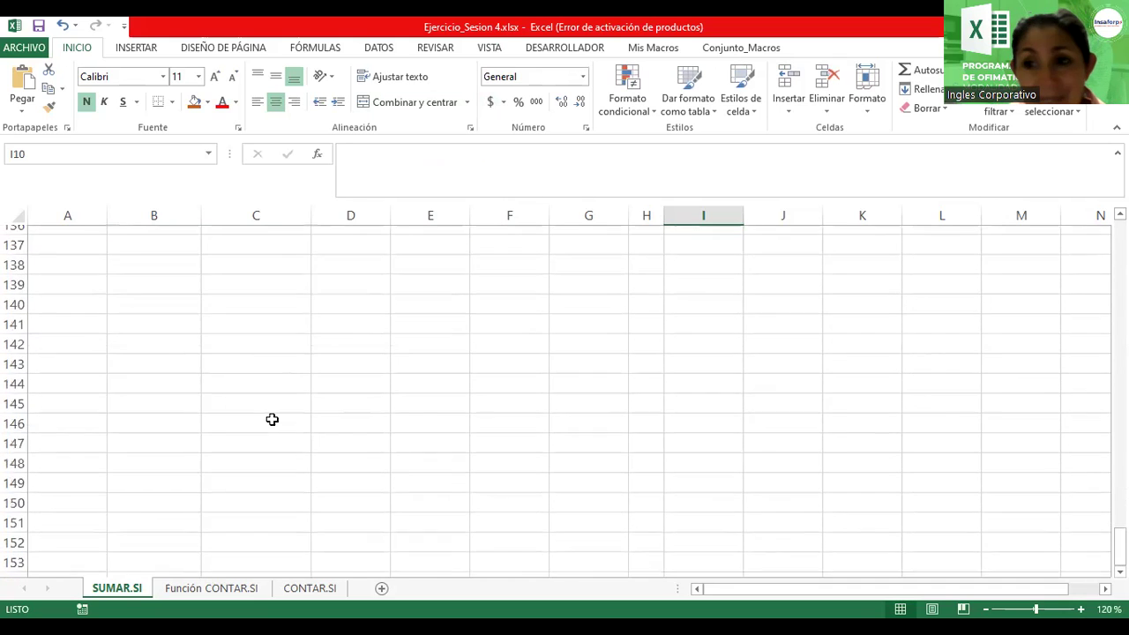
{"action": "left_click_drag", "start_coordinate": [265, 258], "coordinate": [286, 605]}
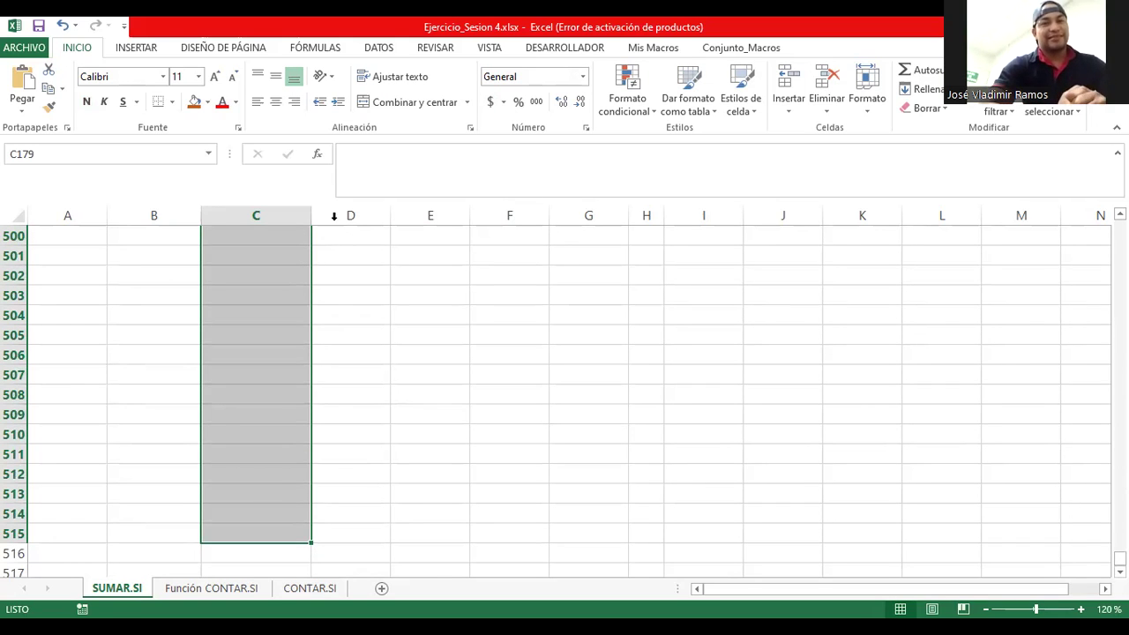
{"action": "left_click", "coordinate": [222, 418]}
{"action": "scroll", "coordinate": [308, 330], "scroll_direction": "up", "scroll_amount": 13}
{"action": "scroll", "coordinate": [302, 399], "scroll_direction": "up", "scroll_amount": 8}
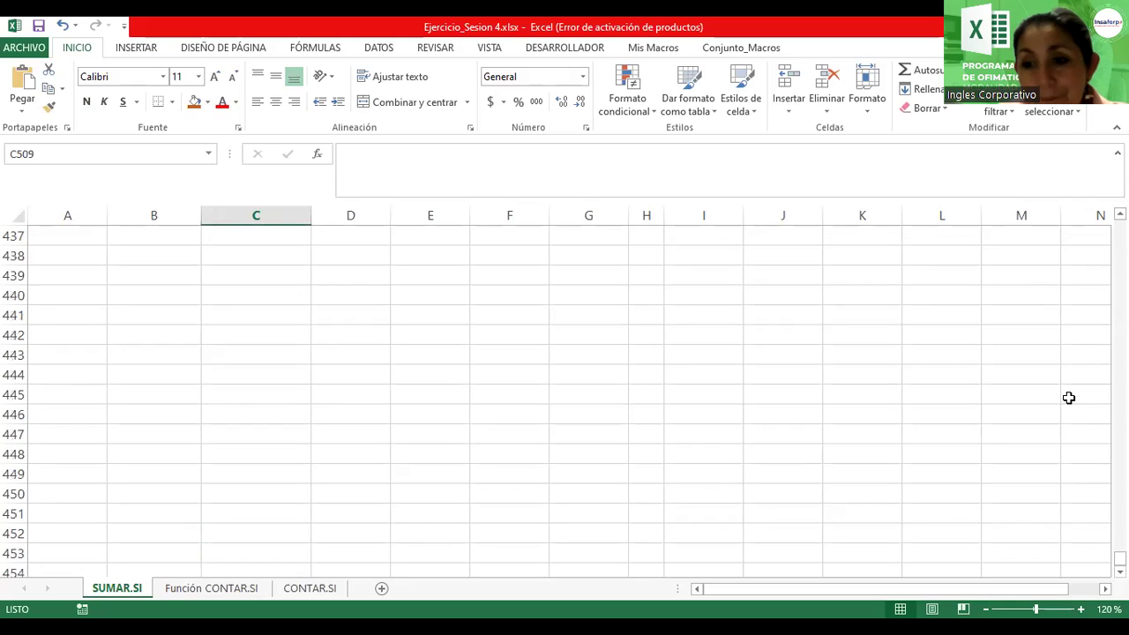
{"action": "left_click_drag", "start_coordinate": [1119, 558], "coordinate": [1120, 231]}
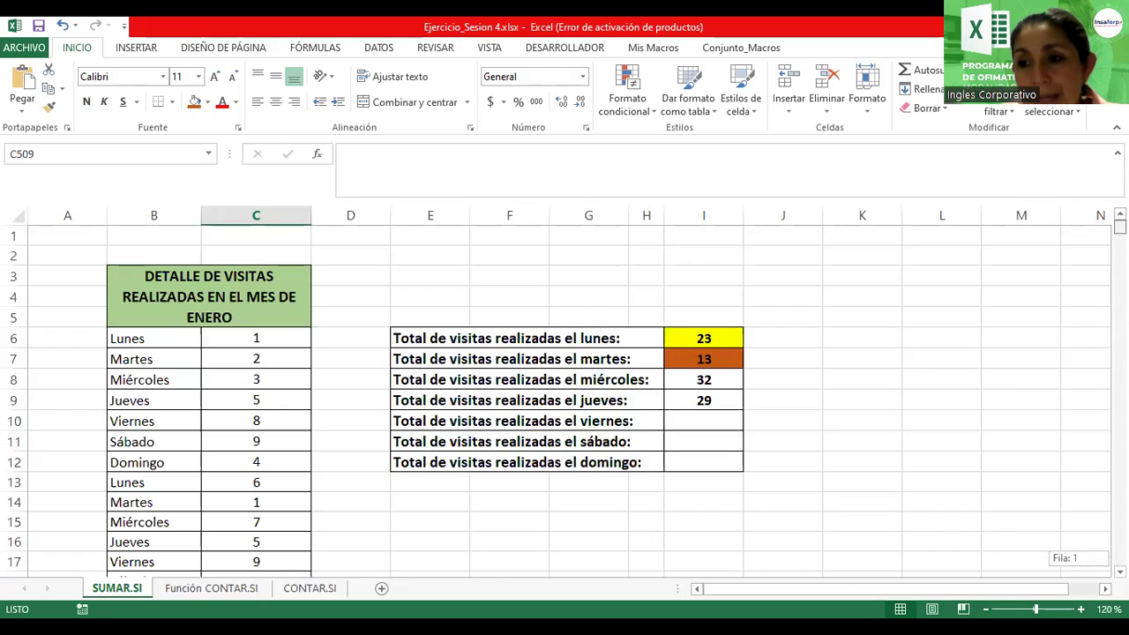
{"action": "left_click", "coordinate": [245, 365]}
Step: Compare the start and end of the weekday list with the cells covered by the named range dias
{"action": "left_click", "coordinate": [172, 343]}
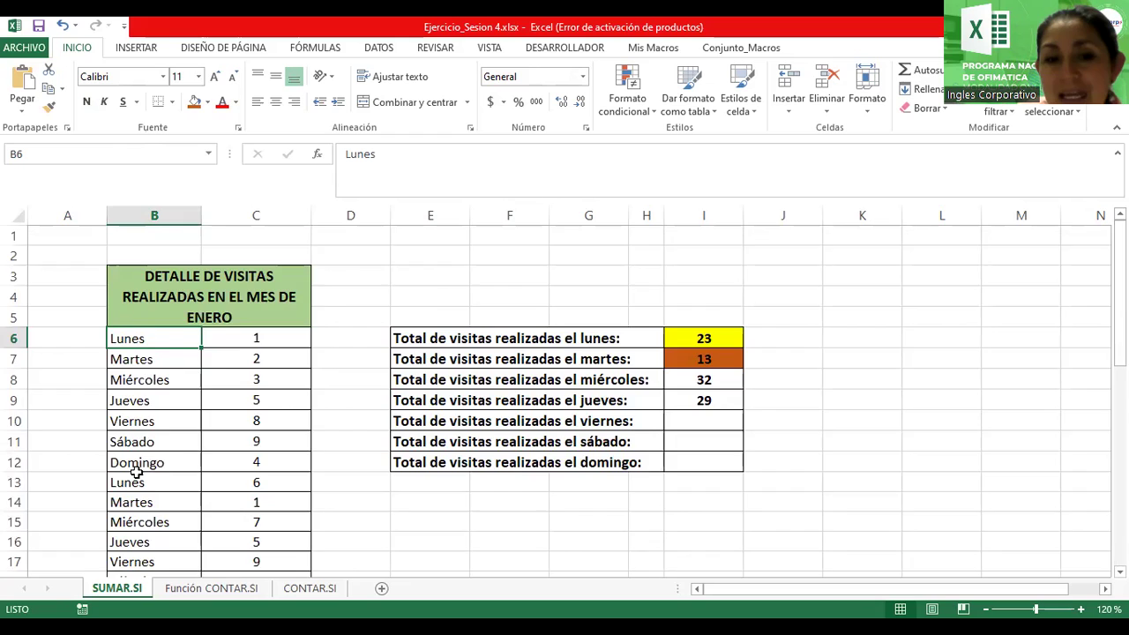
{"action": "scroll", "coordinate": [141, 476], "scroll_direction": "down", "scroll_amount": 4}
{"action": "scroll", "coordinate": [163, 485], "scroll_direction": "down", "scroll_amount": 5}
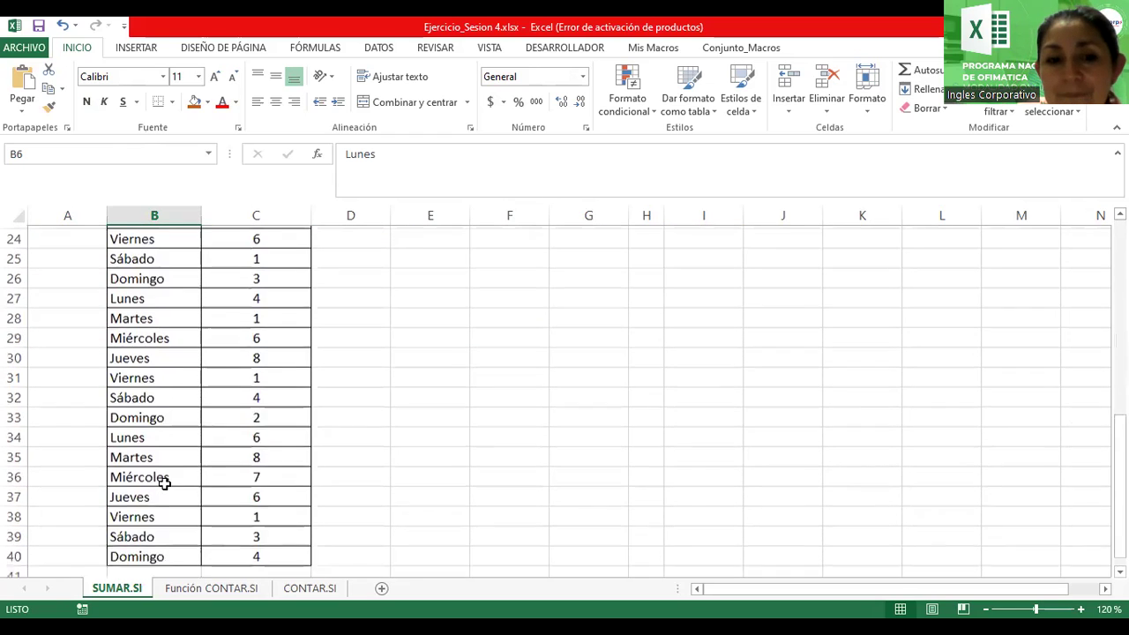
{"action": "left_click", "coordinate": [161, 494]}
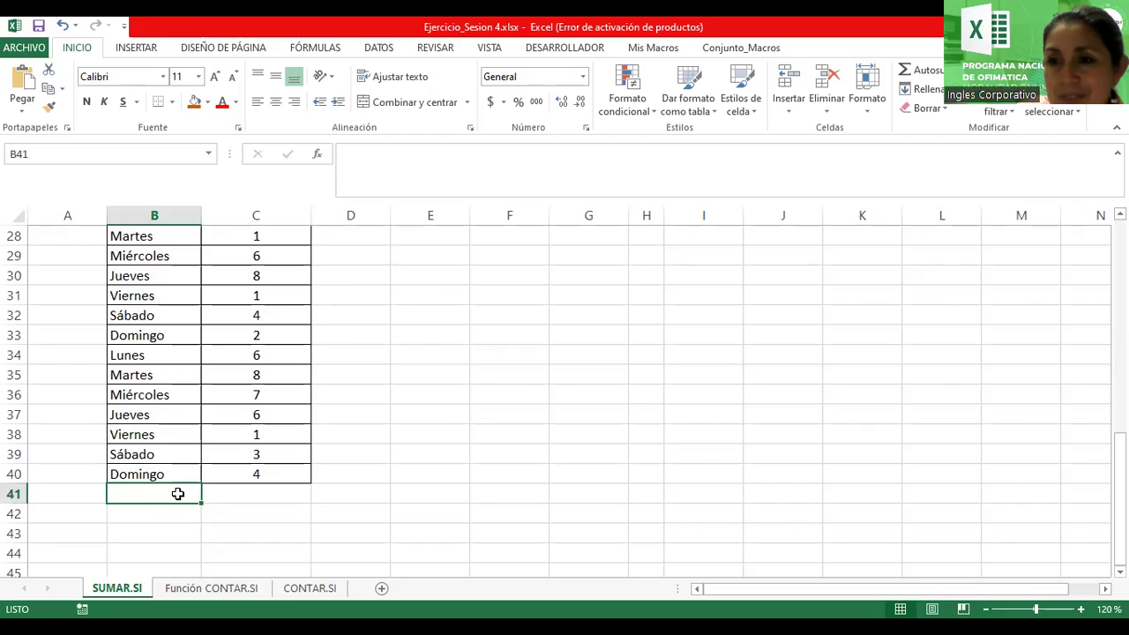
{"action": "left_click", "coordinate": [209, 155]}
{"action": "left_click", "coordinate": [188, 174]}
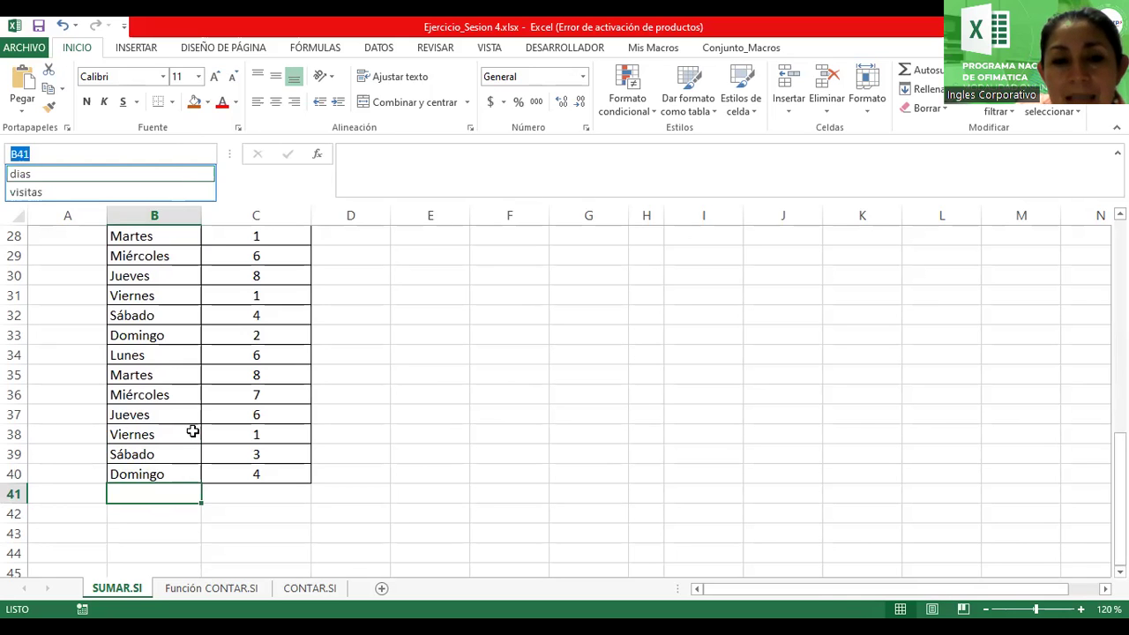
{"action": "scroll", "coordinate": [189, 446], "scroll_direction": "down", "scroll_amount": 4}
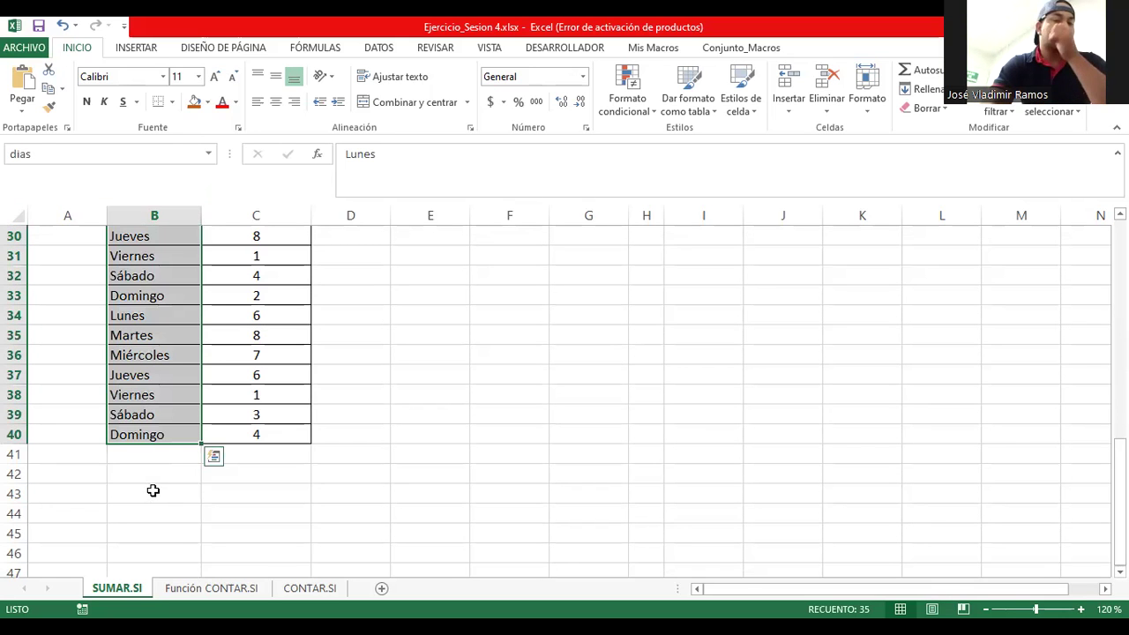
{"action": "scroll", "coordinate": [154, 490], "scroll_direction": "up", "scroll_amount": 2}
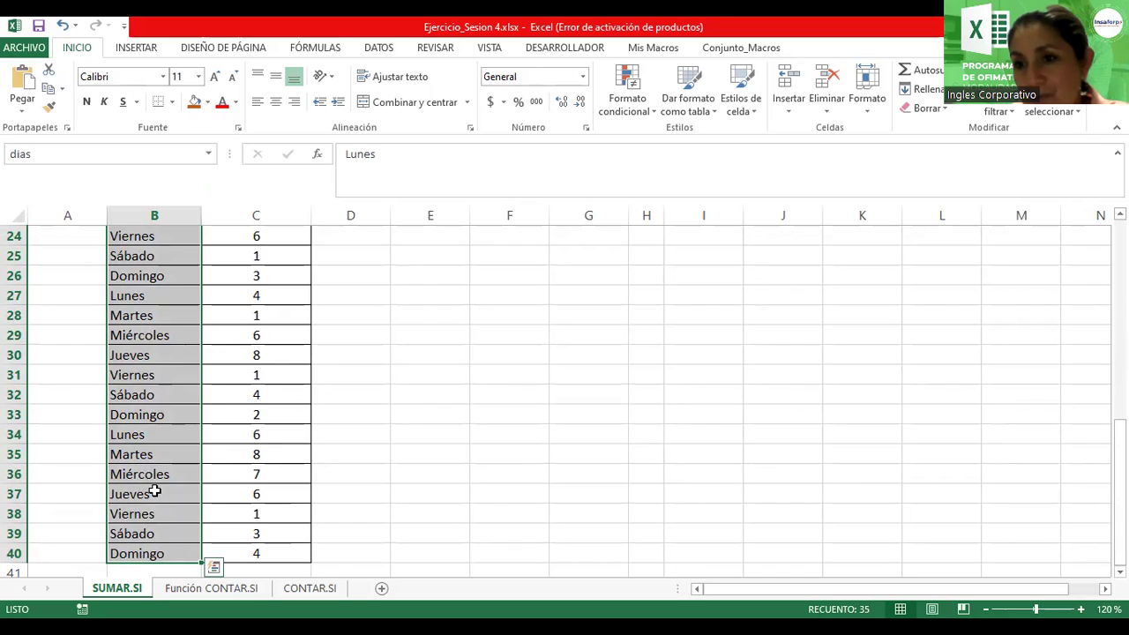
{"action": "left_click", "coordinate": [447, 303]}
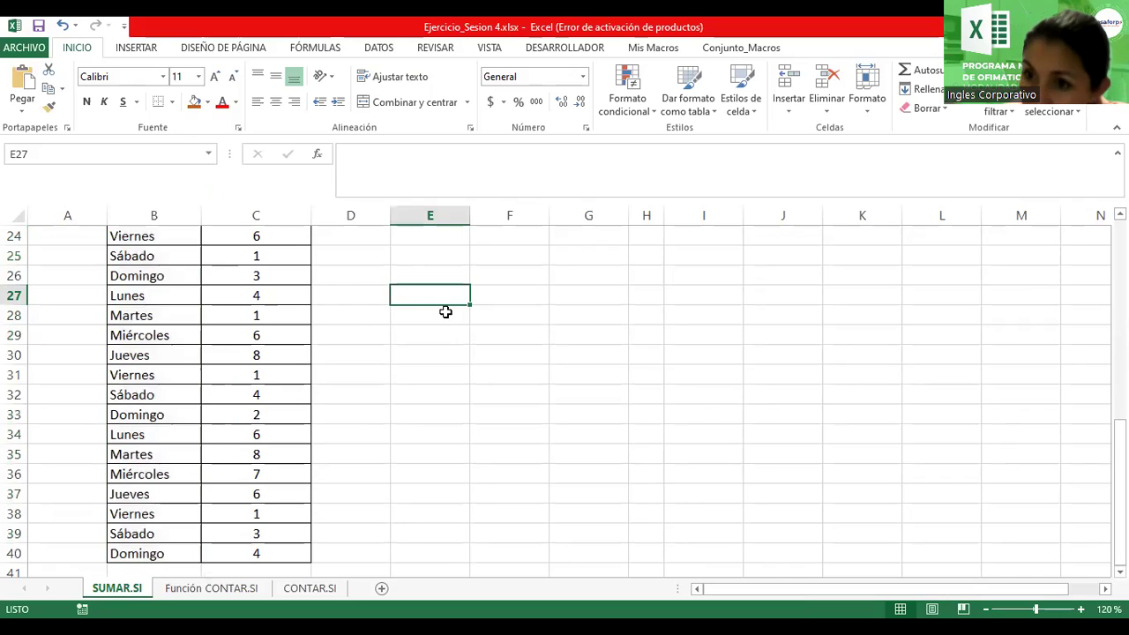
{"action": "scroll", "coordinate": [421, 300], "scroll_direction": "up", "scroll_amount": 6}
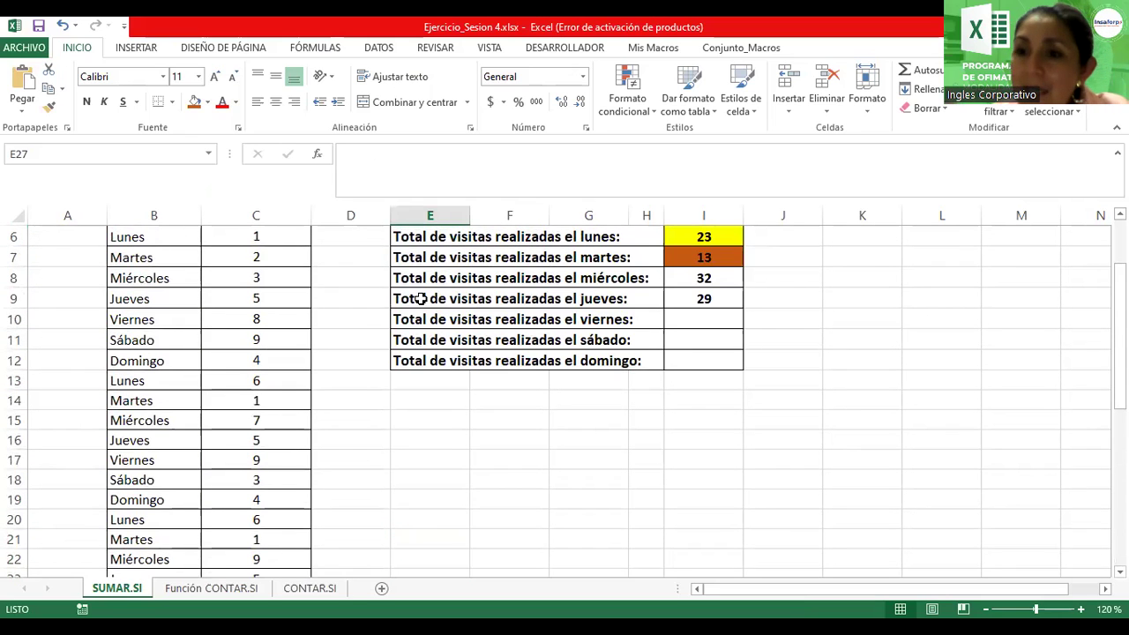
Step: Check which cells the name dias refers to in the Name Manager
{"action": "left_click", "coordinate": [314, 47]}
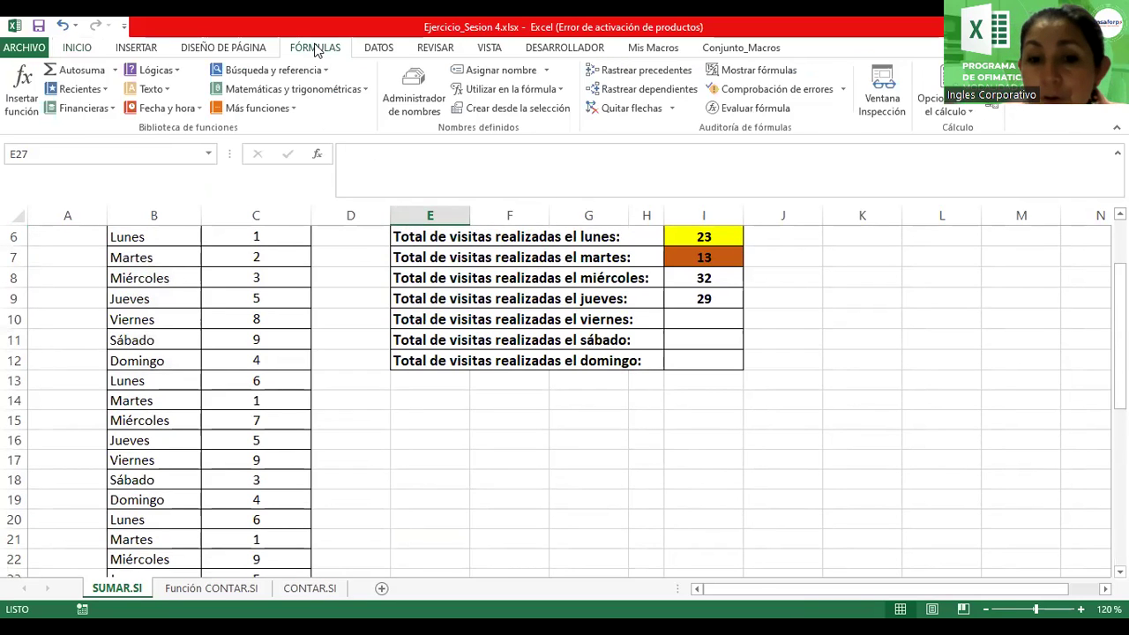
{"action": "left_click", "coordinate": [404, 83]}
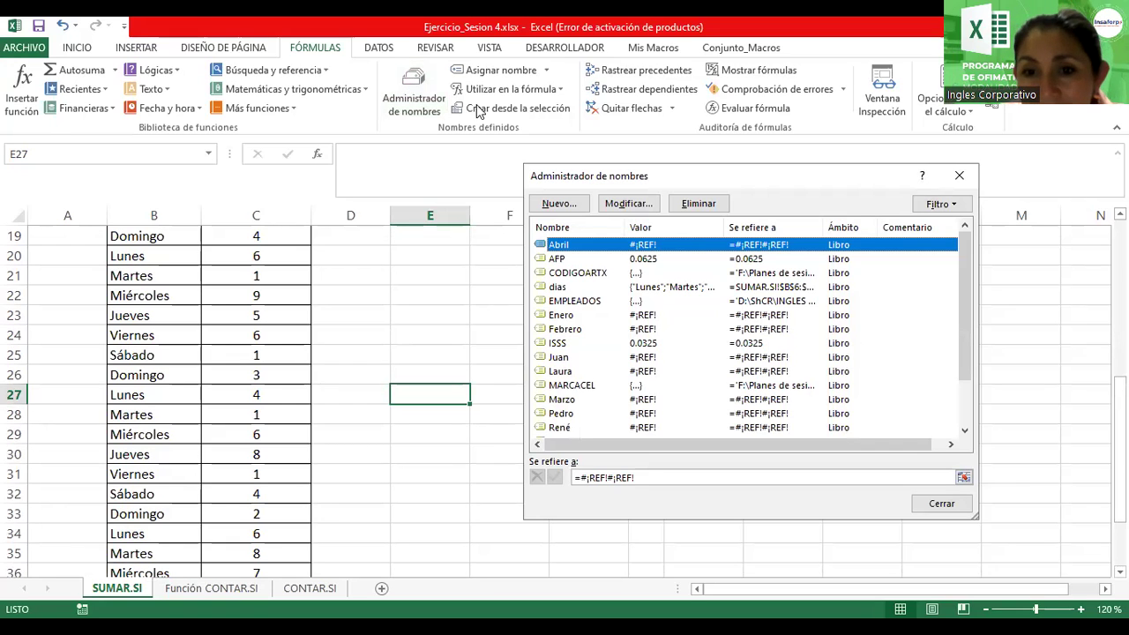
{"action": "left_click", "coordinate": [554, 287]}
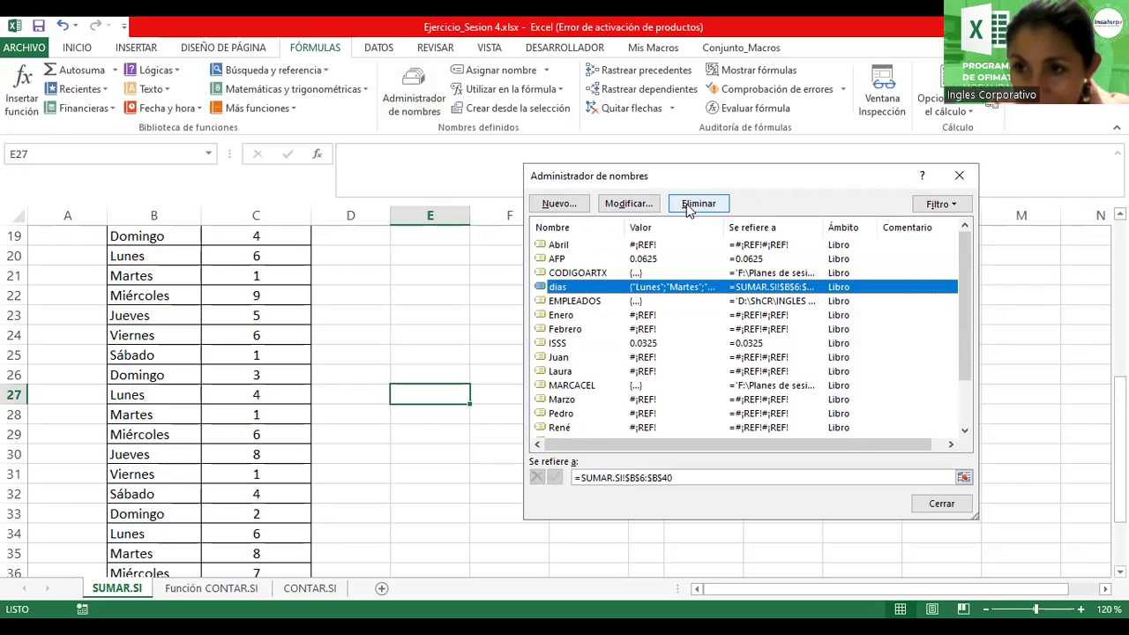
Step: Try extending the reference of the name dias to B6:B46, cancel the edit and close the Name Manager
{"action": "left_click", "coordinate": [631, 205]}
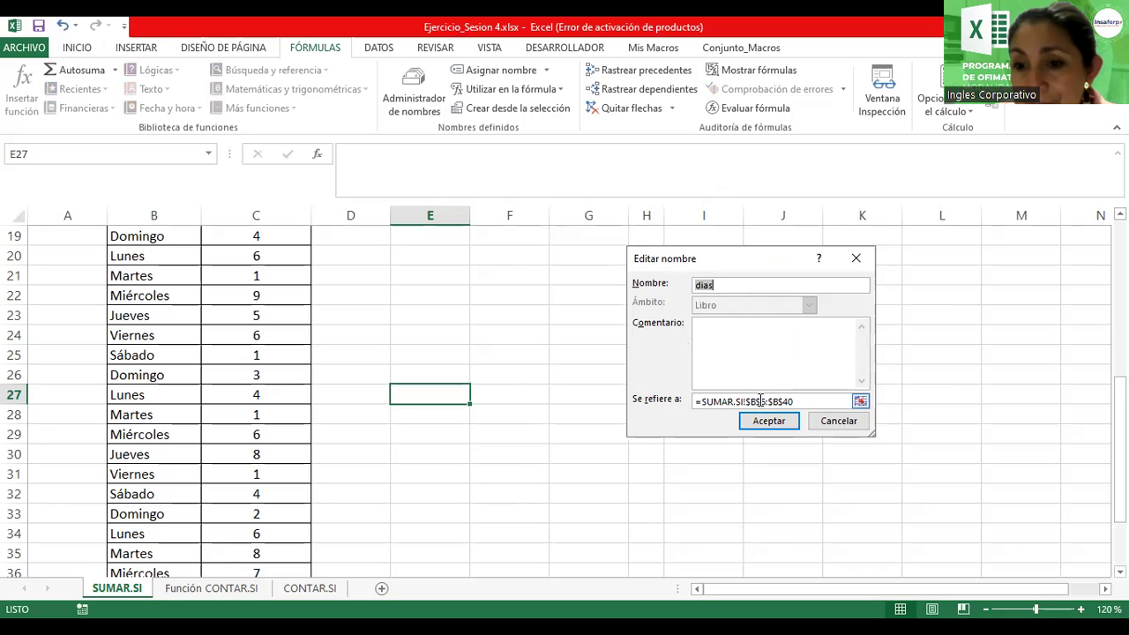
{"action": "left_click", "coordinate": [860, 403]}
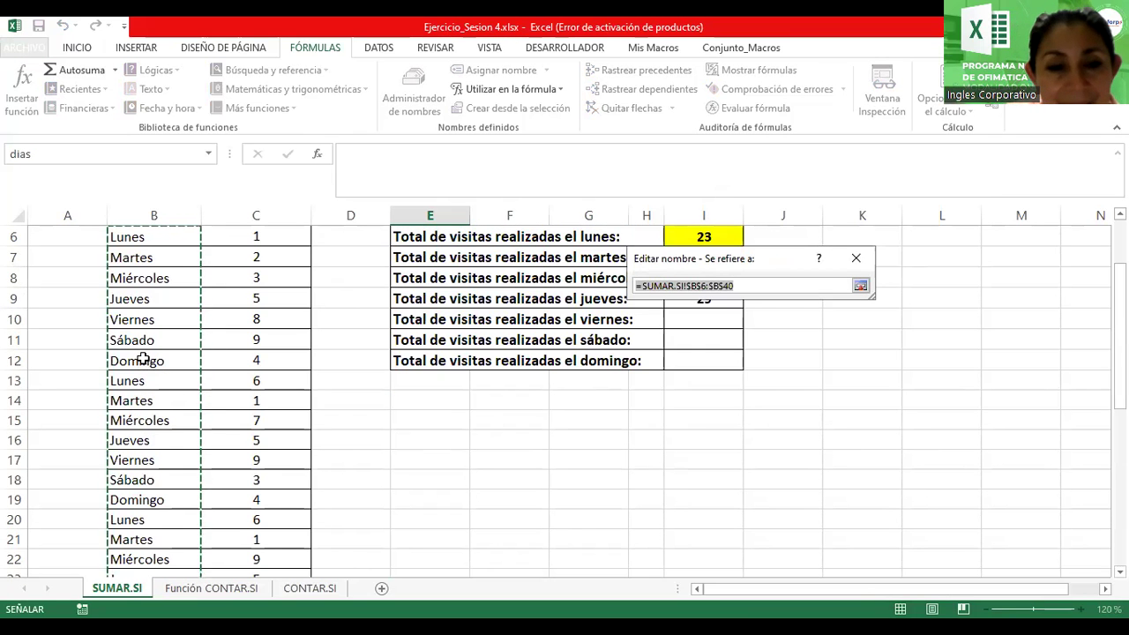
{"action": "scroll", "coordinate": [141, 357], "scroll_direction": "down", "scroll_amount": 9}
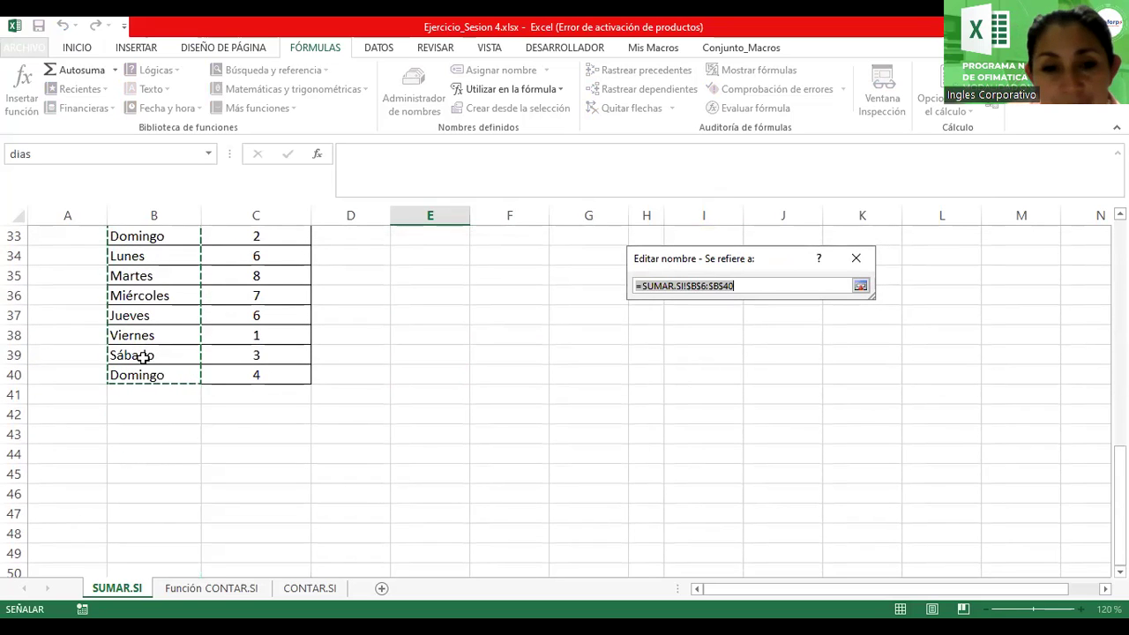
{"action": "key", "text": "shift+Down"}
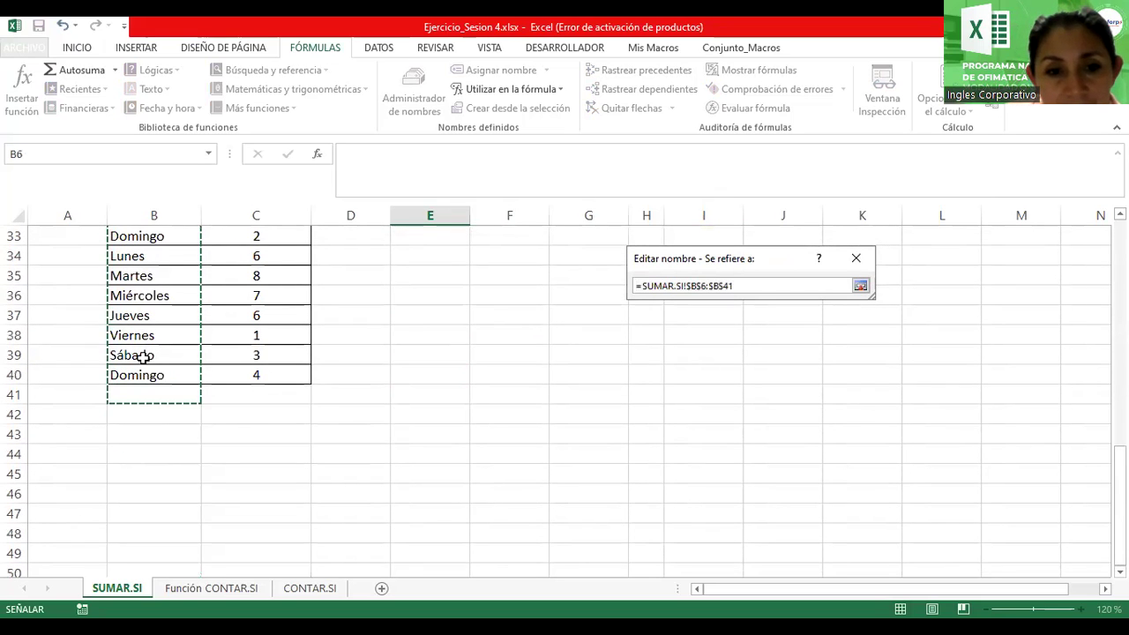
{"action": "key", "text": "shift+Down"}
{"action": "key", "text": "shift+Down"}
{"action": "key", "text": "shift+Down"}
{"action": "key", "text": "shift+Down"}
{"action": "key", "text": "shift+Down"}
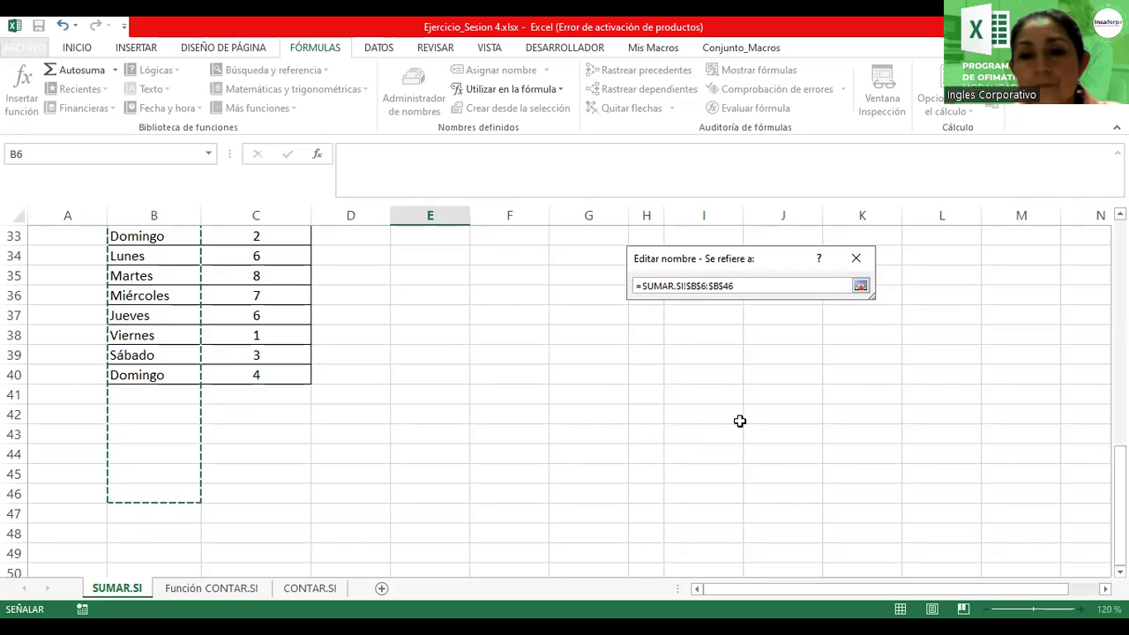
{"action": "key", "text": "Return"}
{"action": "left_click", "coordinate": [839, 422]}
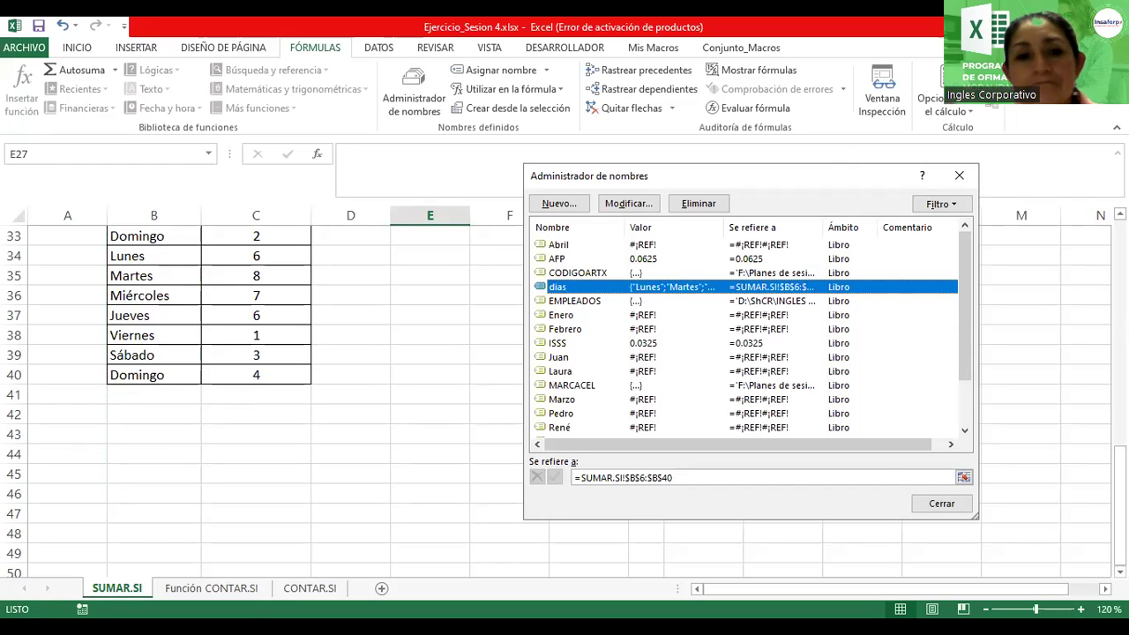
{"action": "key", "text": "Escape"}
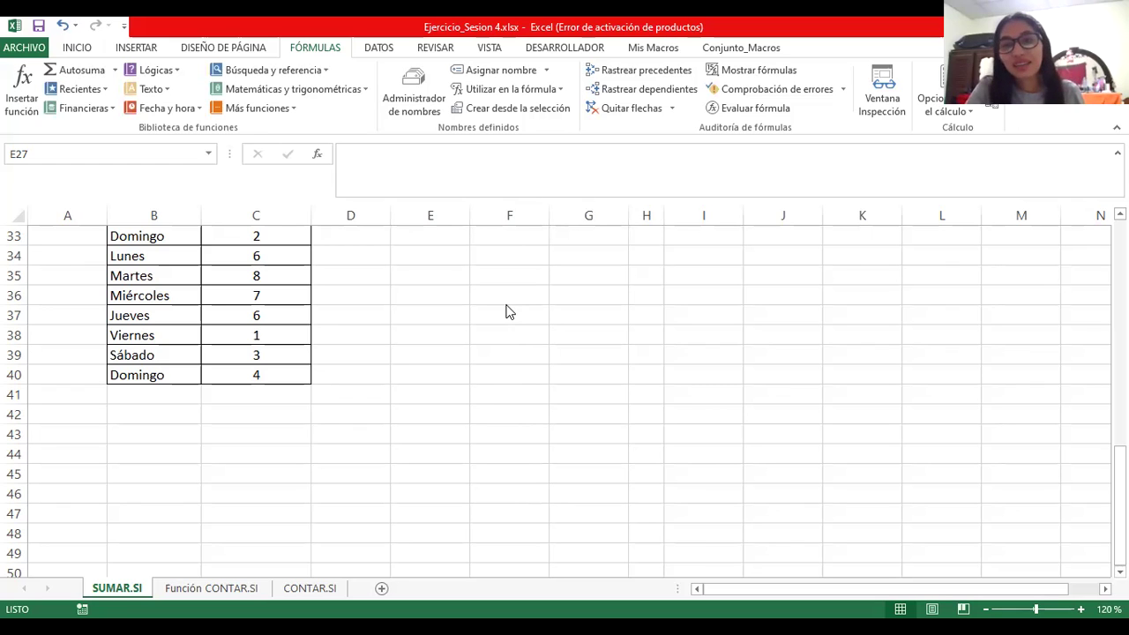
Step: Examine the Wednesday formula in I8, focusing on its quoted criterion "Miércoles"
{"action": "scroll", "coordinate": [507, 322], "scroll_direction": "up", "scroll_amount": 5}
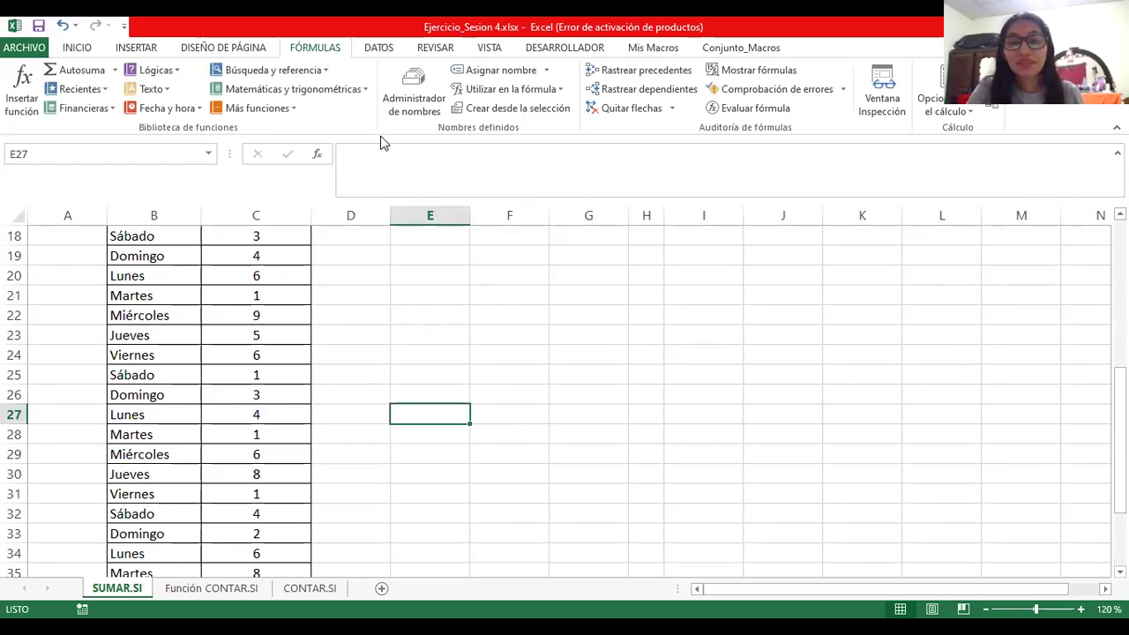
{"action": "scroll", "coordinate": [581, 357], "scroll_direction": "up", "scroll_amount": 6}
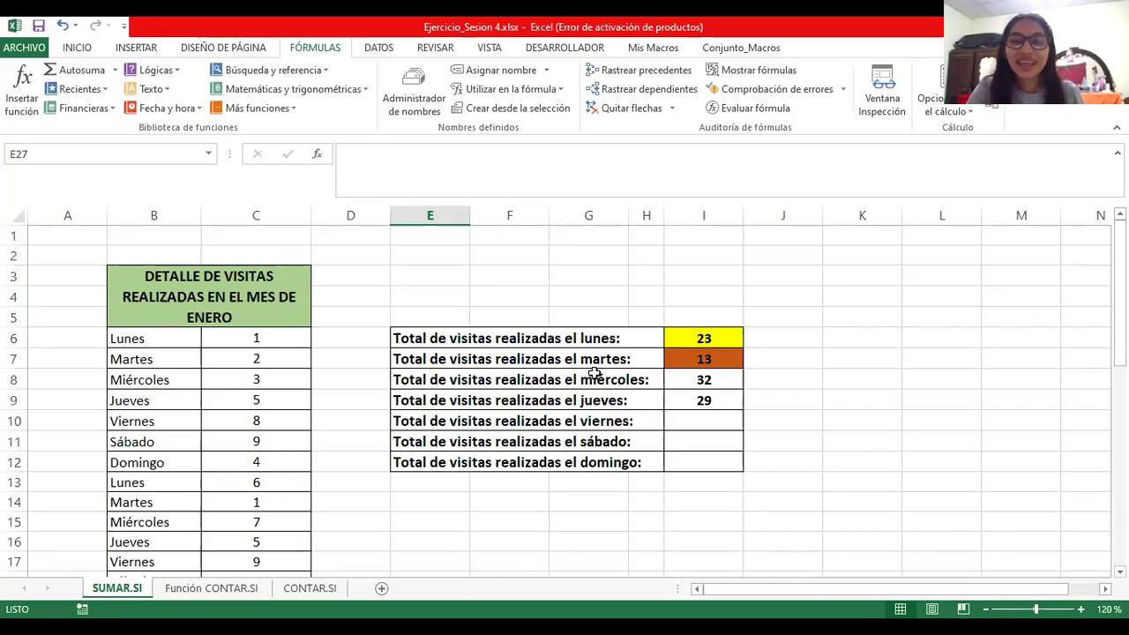
{"action": "double_click", "coordinate": [705, 379]}
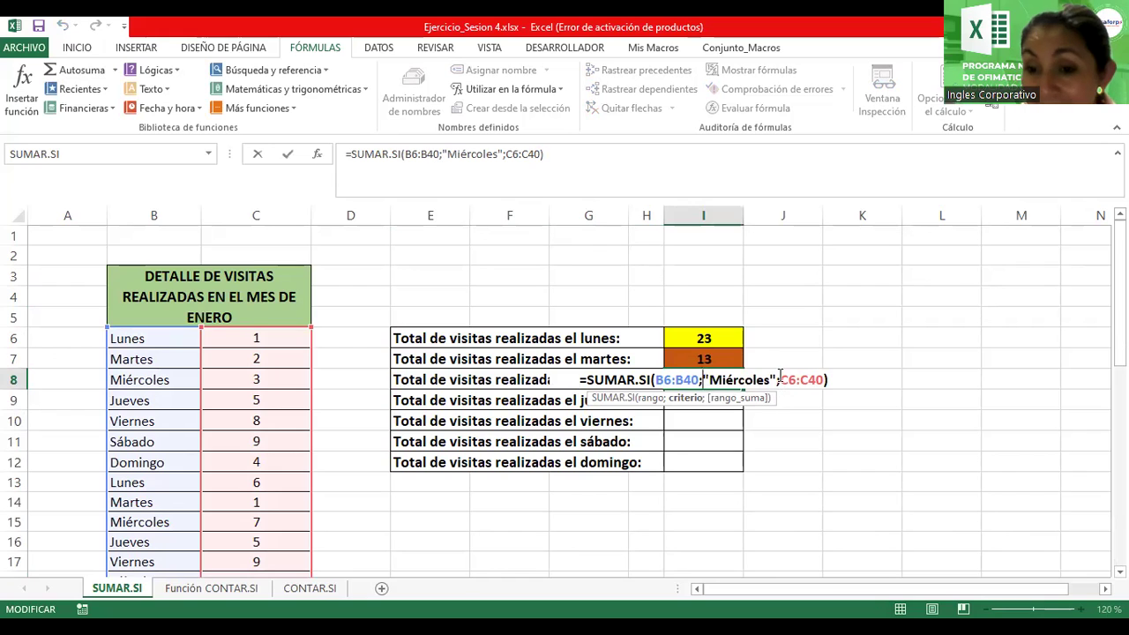
{"action": "left_click_drag", "start_coordinate": [770, 379], "coordinate": [714, 381]}
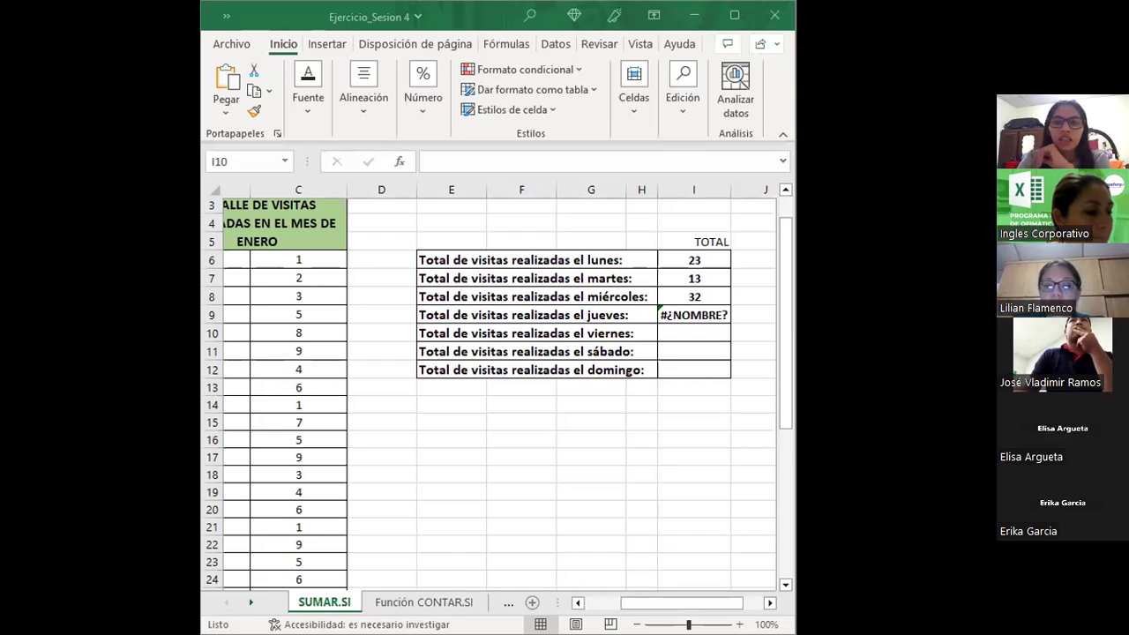
Step: Correct the misspelled function name in the Thursday formula in I9 so it reads =sumar.si(B6:B40;"Jueves";C6:C40)
{"action": "left_click", "coordinate": [675, 314]}
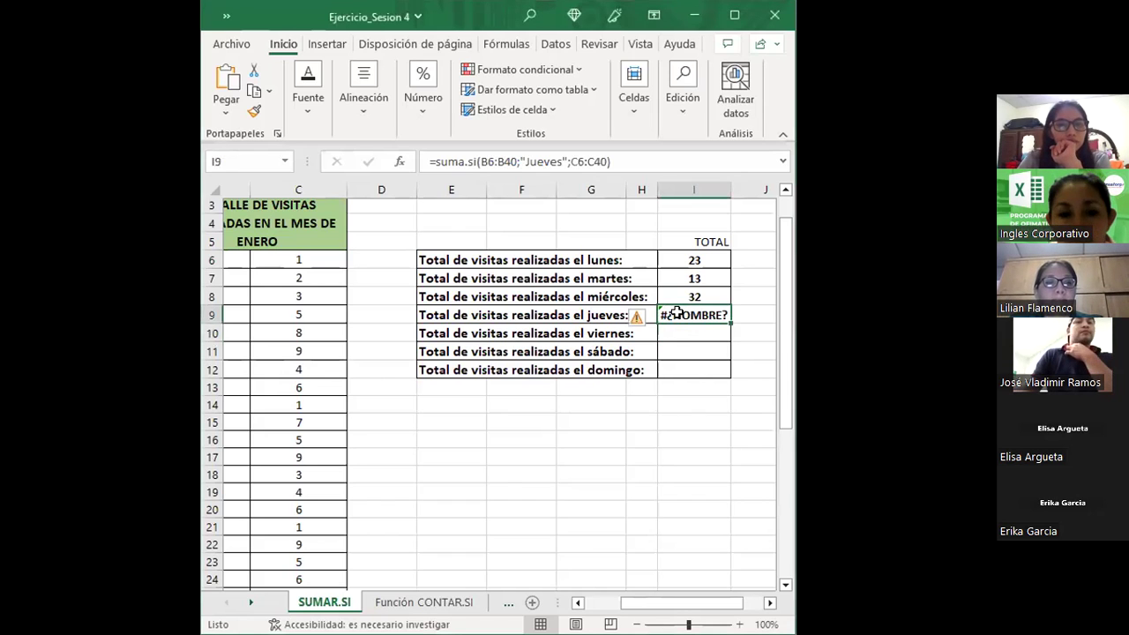
{"action": "left_click", "coordinate": [464, 161]}
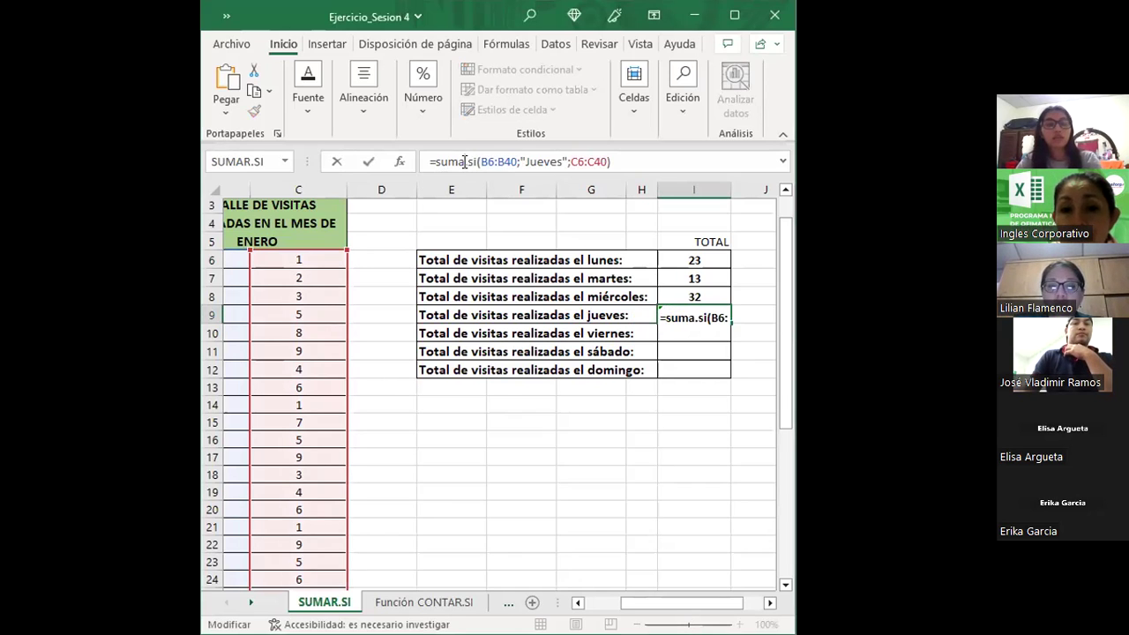
{"action": "type", "text": "r"}
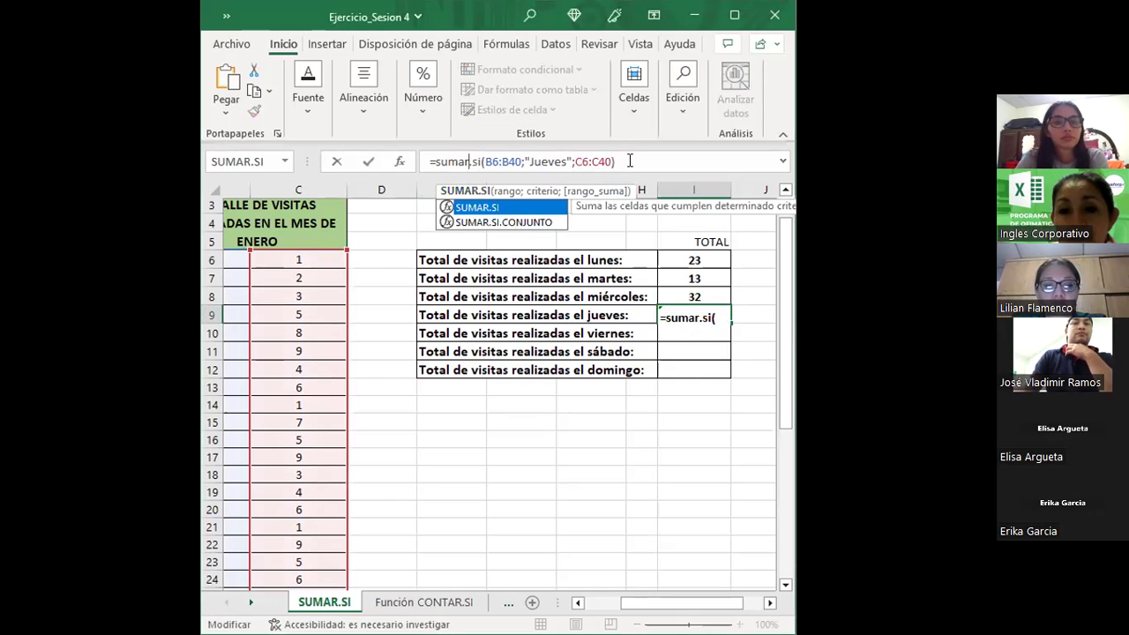
{"action": "key", "text": "Return"}
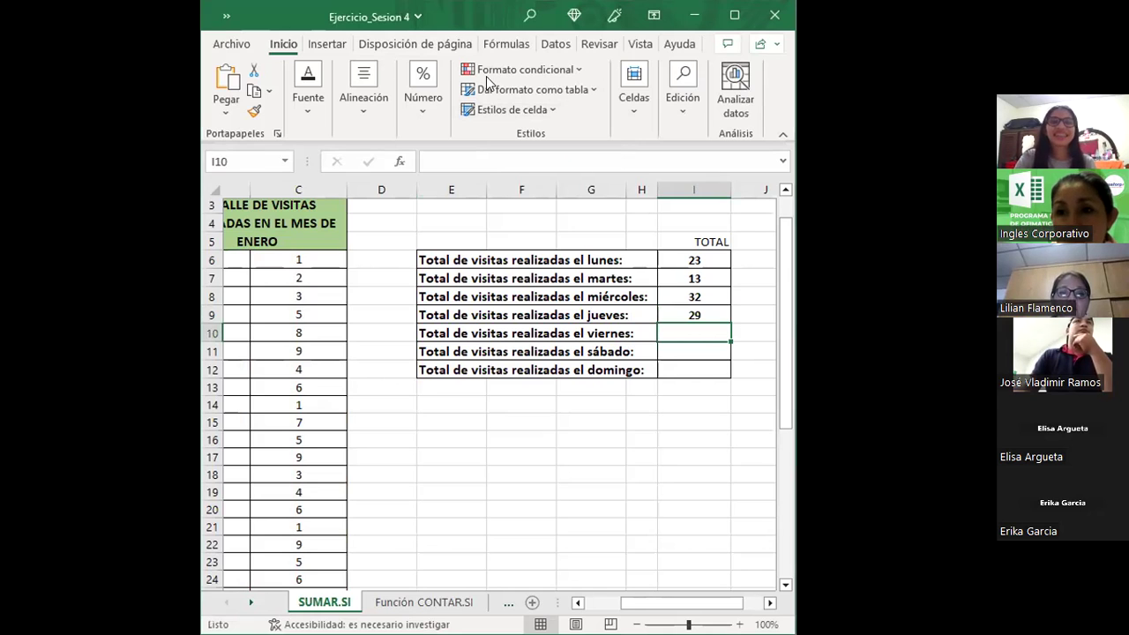
{"action": "key", "text": "alt+Tab"}
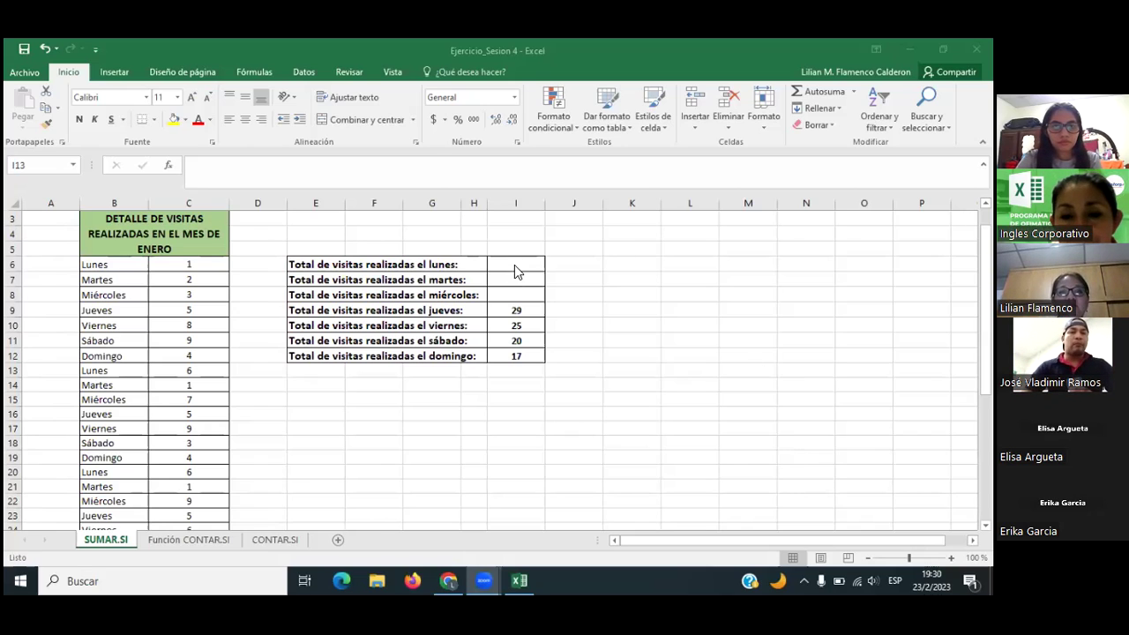
Step: Check the Thursday formula in I9 and the Monday total cell I6
{"action": "left_click", "coordinate": [517, 309]}
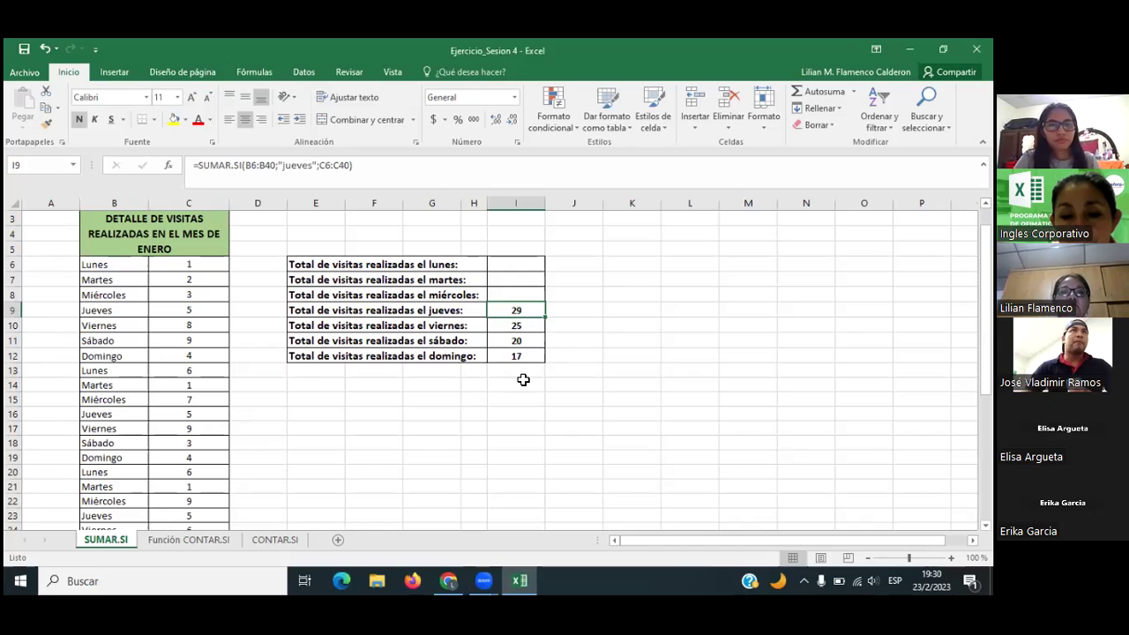
{"action": "left_click", "coordinate": [509, 267]}
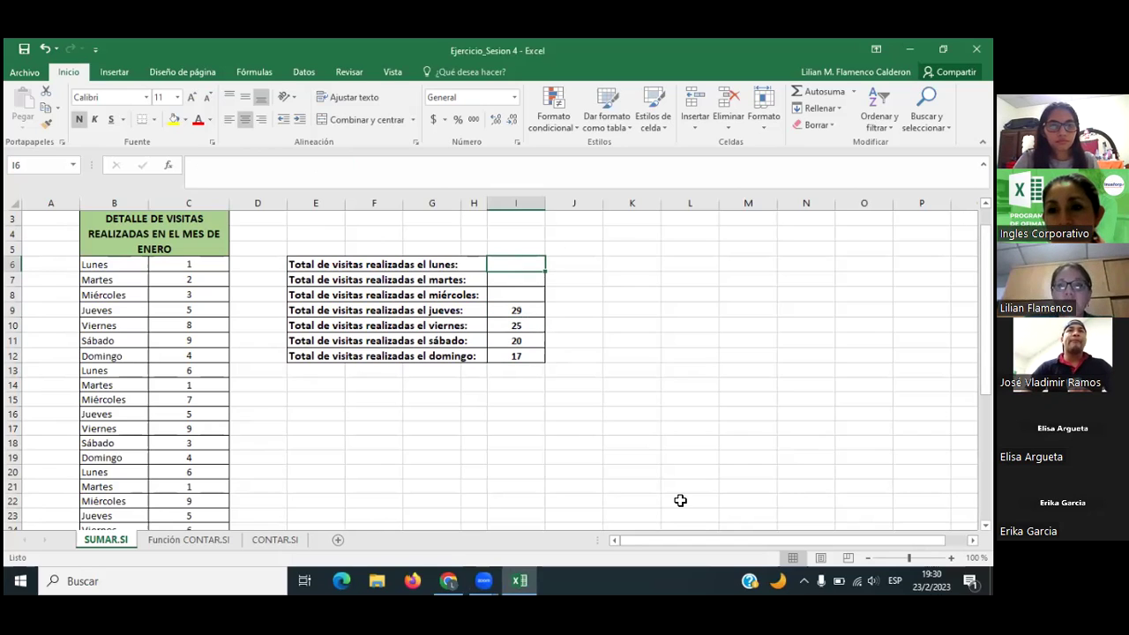
{"action": "left_click", "coordinate": [483, 579]}
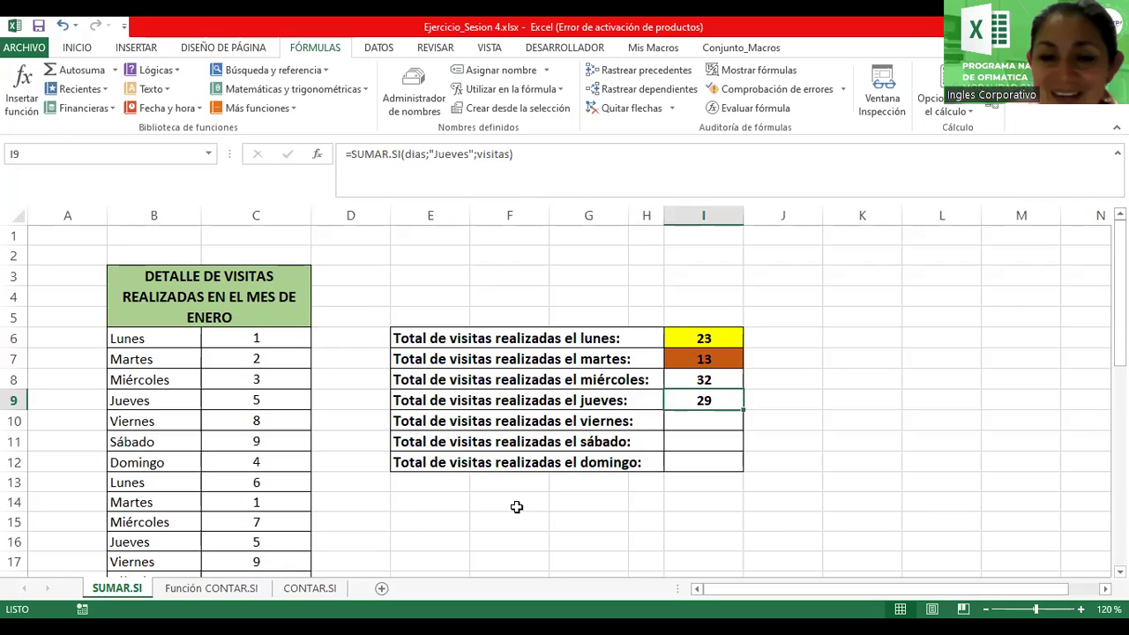
Step: Clear the Tuesday, Wednesday and Thursday totals in I7:I9
{"action": "left_click", "coordinate": [719, 338]}
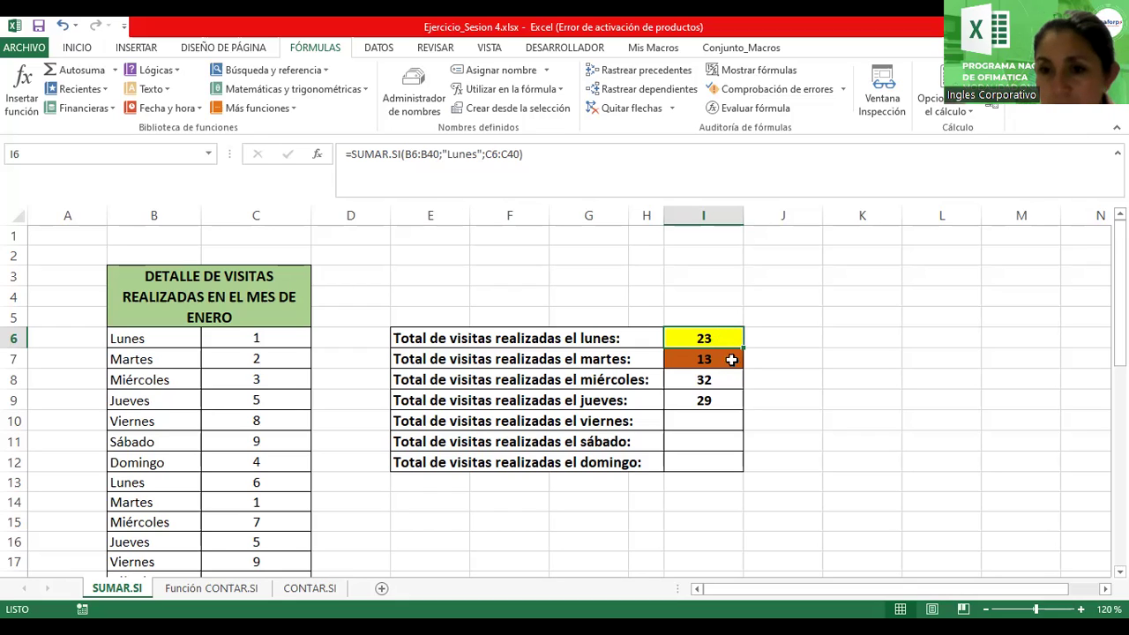
{"action": "left_click_drag", "start_coordinate": [721, 359], "coordinate": [721, 401]}
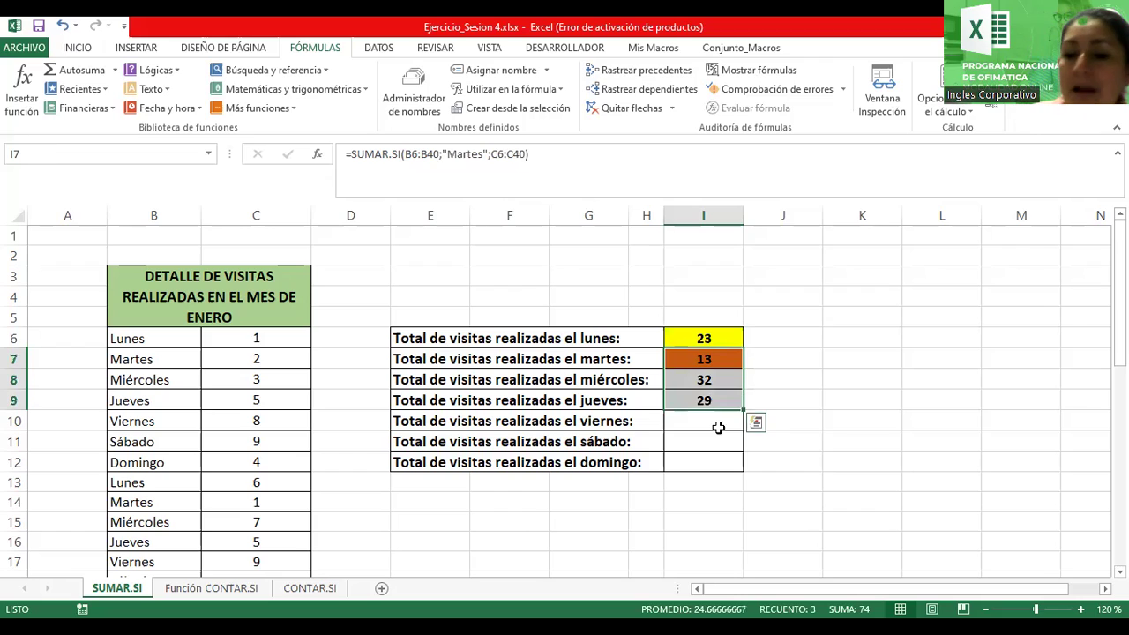
{"action": "key", "text": "Delete"}
Step: Fill the Monday formula in I6 down to I12 and inspect the shifted ranges of the copy in I7
{"action": "left_click", "coordinate": [696, 338]}
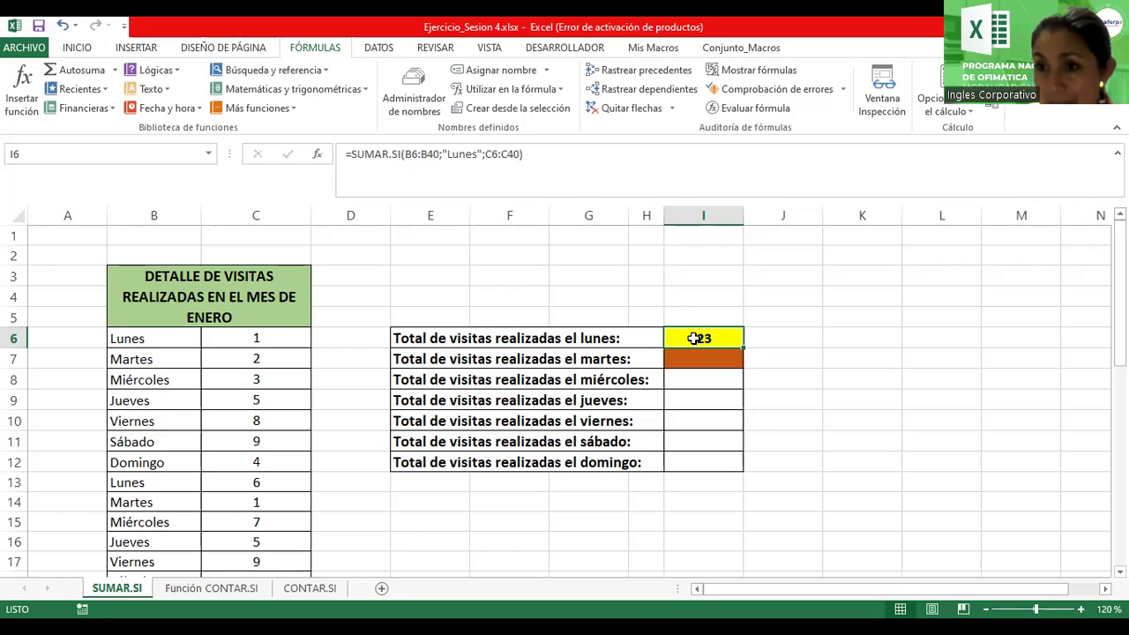
{"action": "left_click_drag", "start_coordinate": [742, 348], "coordinate": [746, 478]}
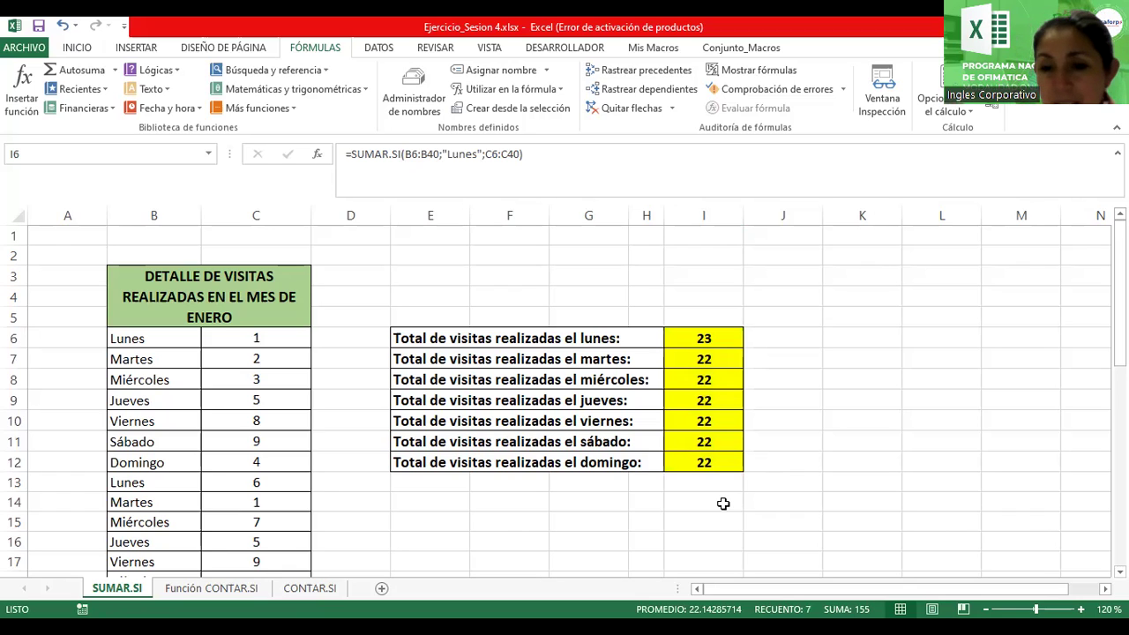
{"action": "left_click", "coordinate": [687, 374]}
{"action": "left_click", "coordinate": [689, 358]}
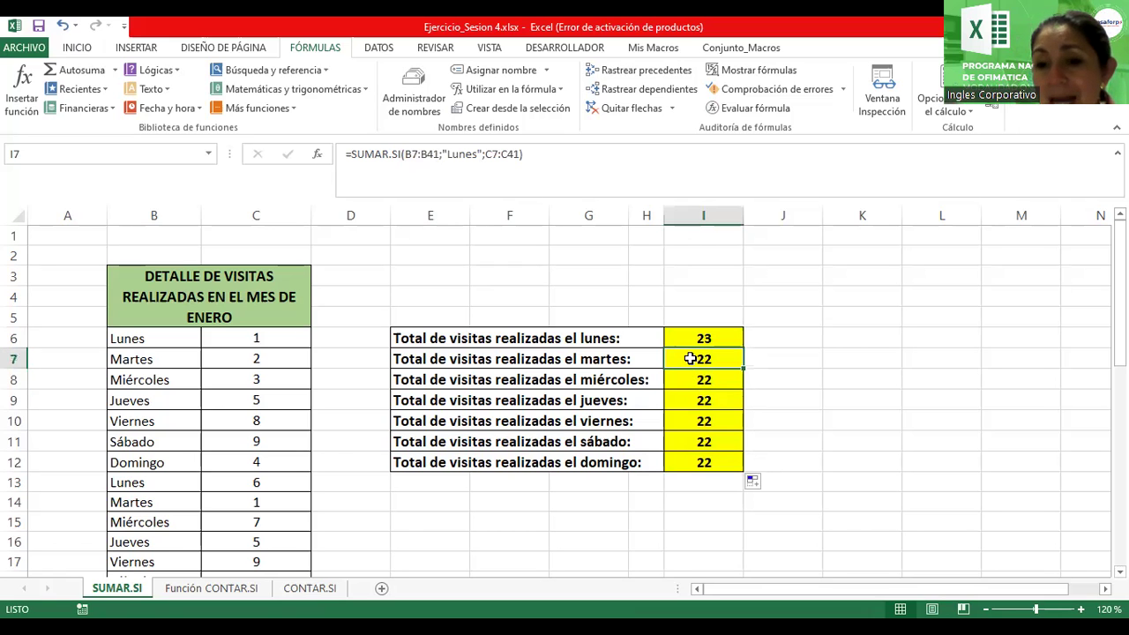
{"action": "scroll", "coordinate": [798, 394], "scroll_direction": "up", "scroll_amount": 4}
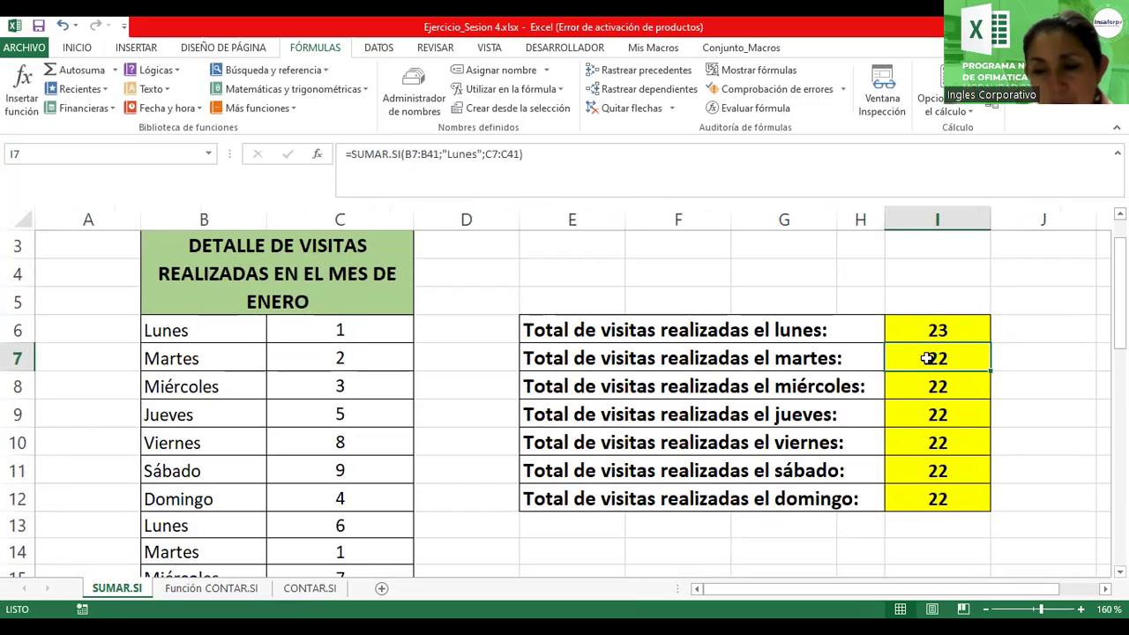
Step: Try changing the criterion of the copied formula in I7 to "Martes", and cancel the edit
{"action": "double_click", "coordinate": [927, 358]}
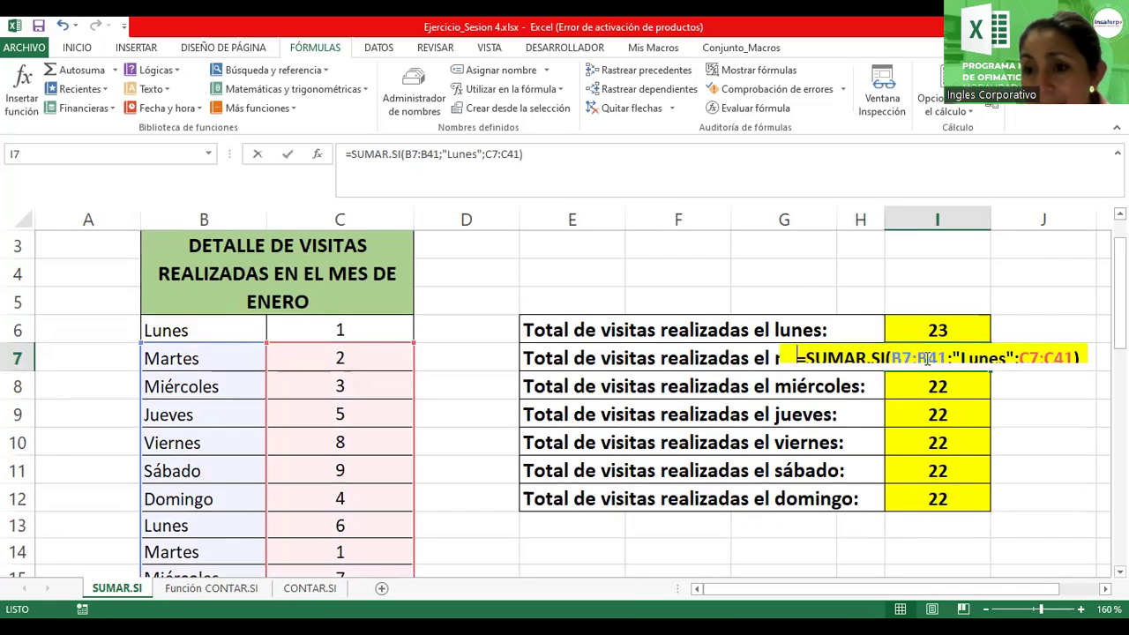
{"action": "left_click", "coordinate": [1004, 357]}
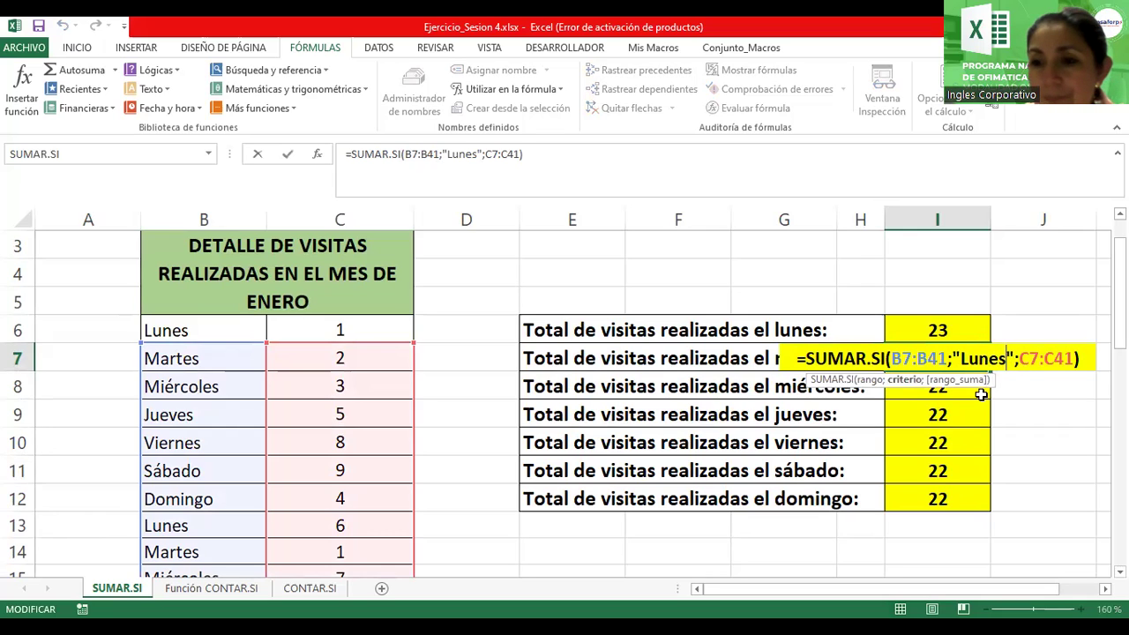
{"action": "key", "text": "BackSpace"}
{"action": "key", "text": "BackSpace"}
{"action": "key", "text": "BackSpace"}
{"action": "key", "text": "BackSpace"}
{"action": "key", "text": "BackSpace"}
{"action": "type", "text": "Martes"}
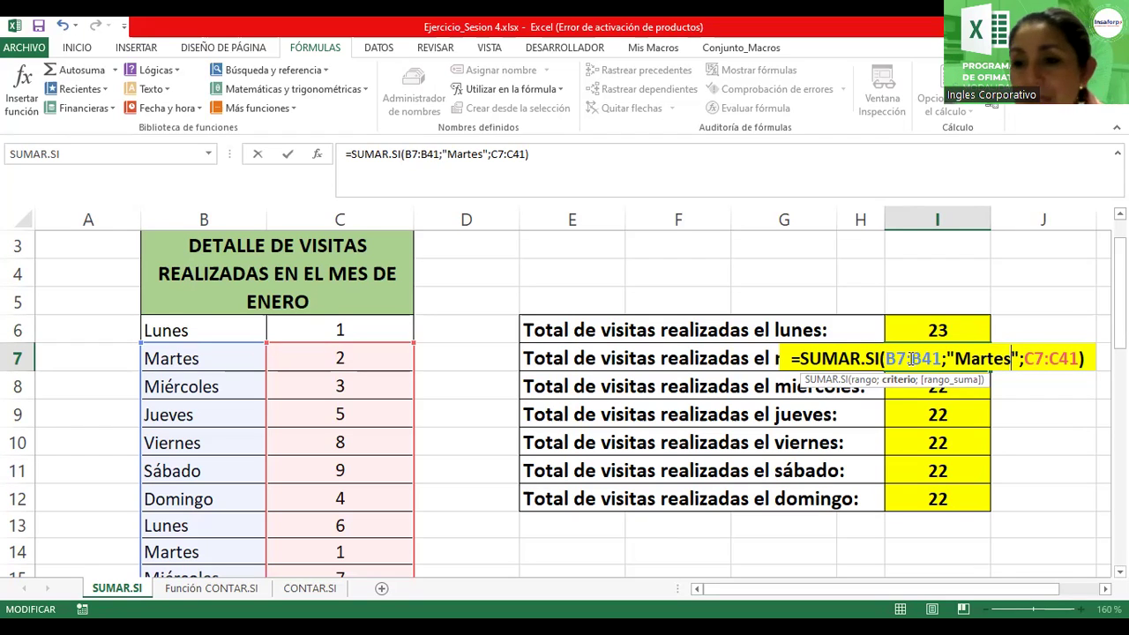
{"action": "key", "text": "Escape"}
Step: Clear the copied formulas in I7:I12, leaving only the Monday total
{"action": "left_click_drag", "start_coordinate": [964, 360], "coordinate": [954, 501]}
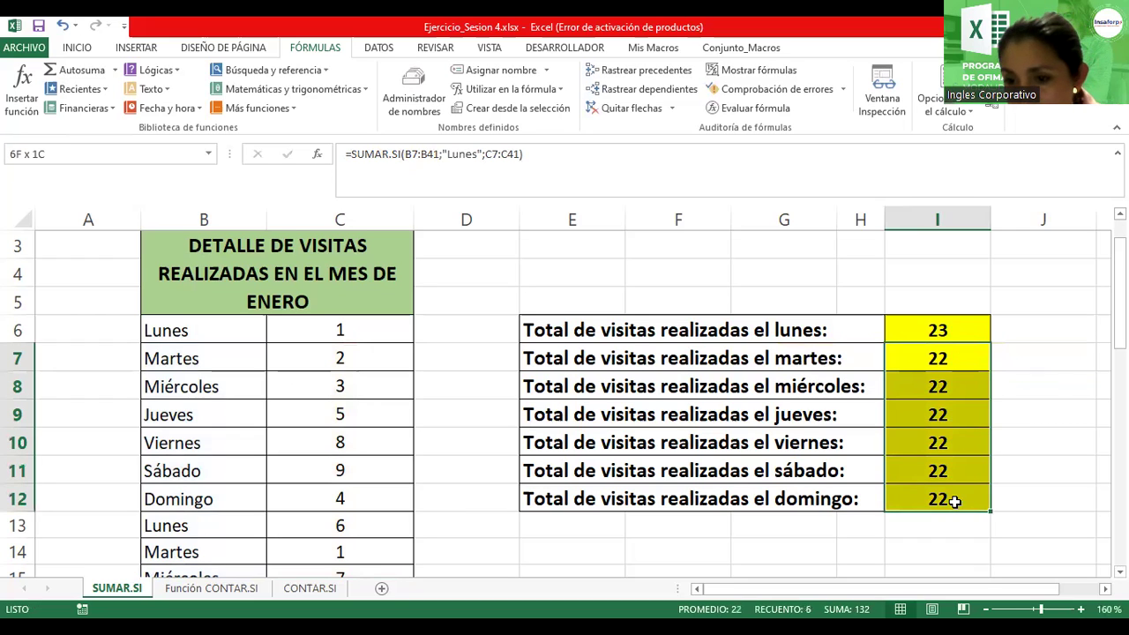
{"action": "key", "text": "F2"}
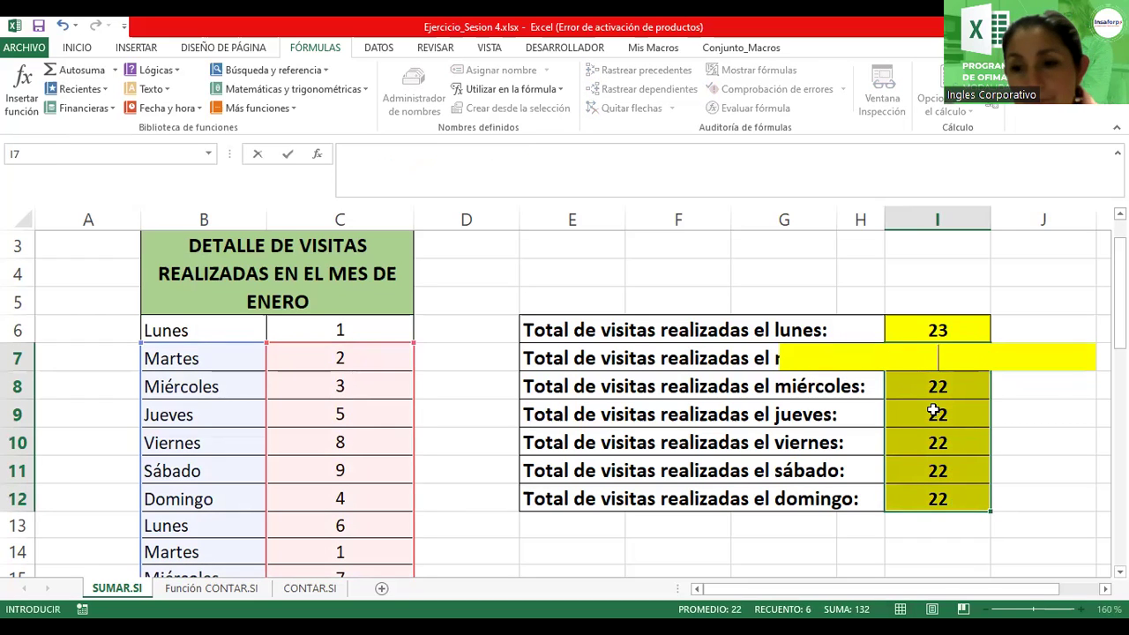
{"action": "key", "text": "Escape"}
{"action": "left_click_drag", "start_coordinate": [947, 363], "coordinate": [947, 499]}
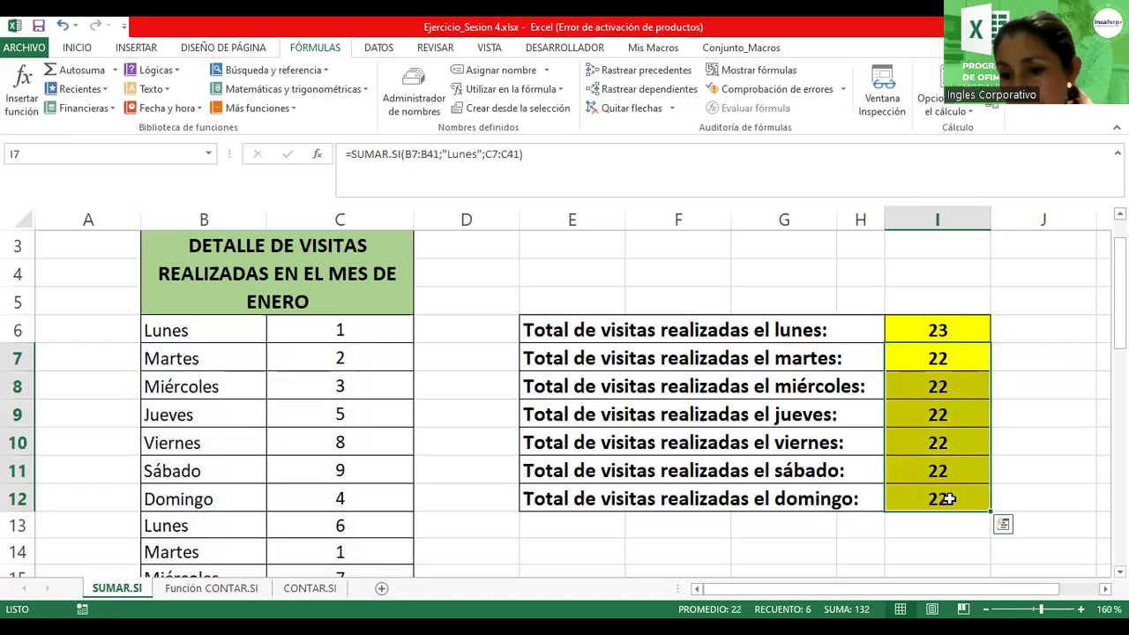
{"action": "key", "text": "Delete"}
Step: Try making the weekday range absolute in the Monday formula in I6, and restore its relative references
{"action": "left_click", "coordinate": [941, 331]}
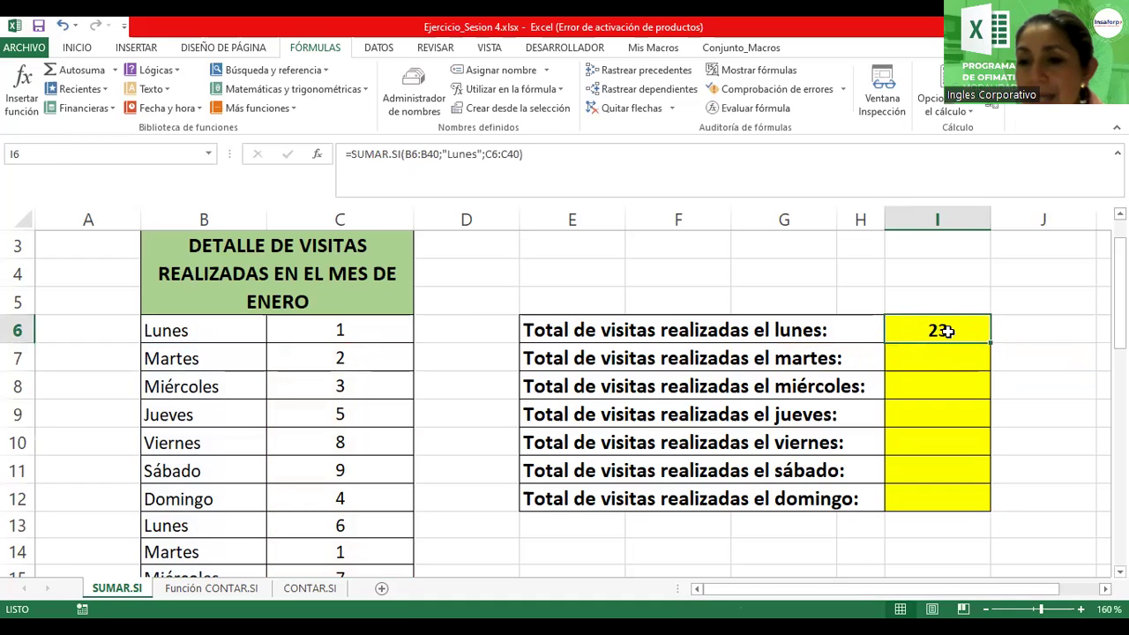
{"action": "double_click", "coordinate": [944, 331]}
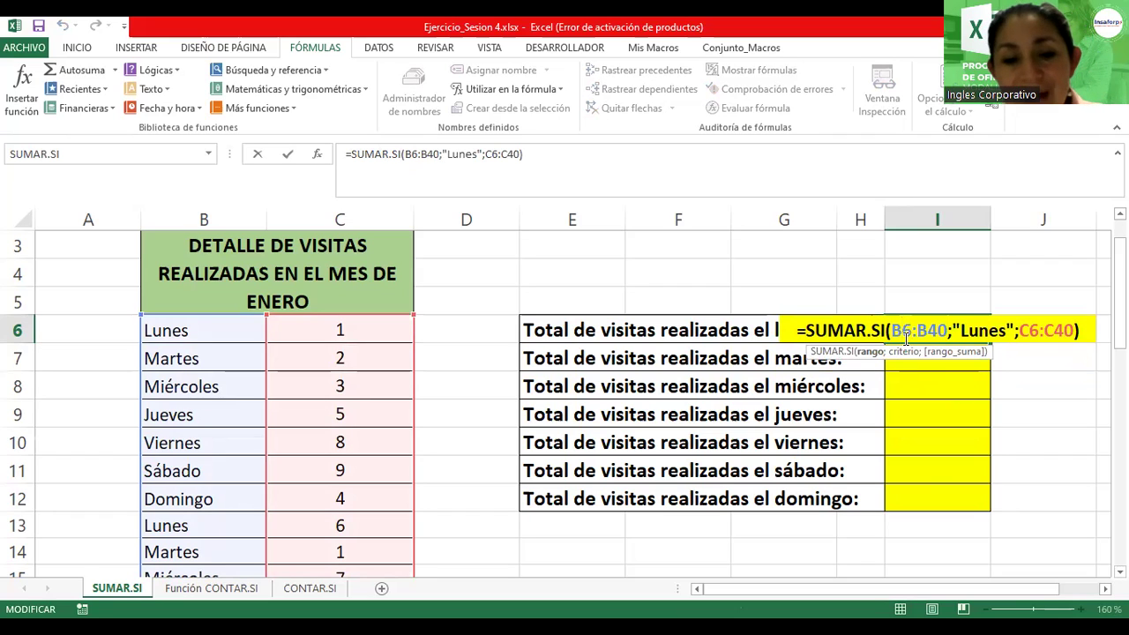
{"action": "key", "text": "F4"}
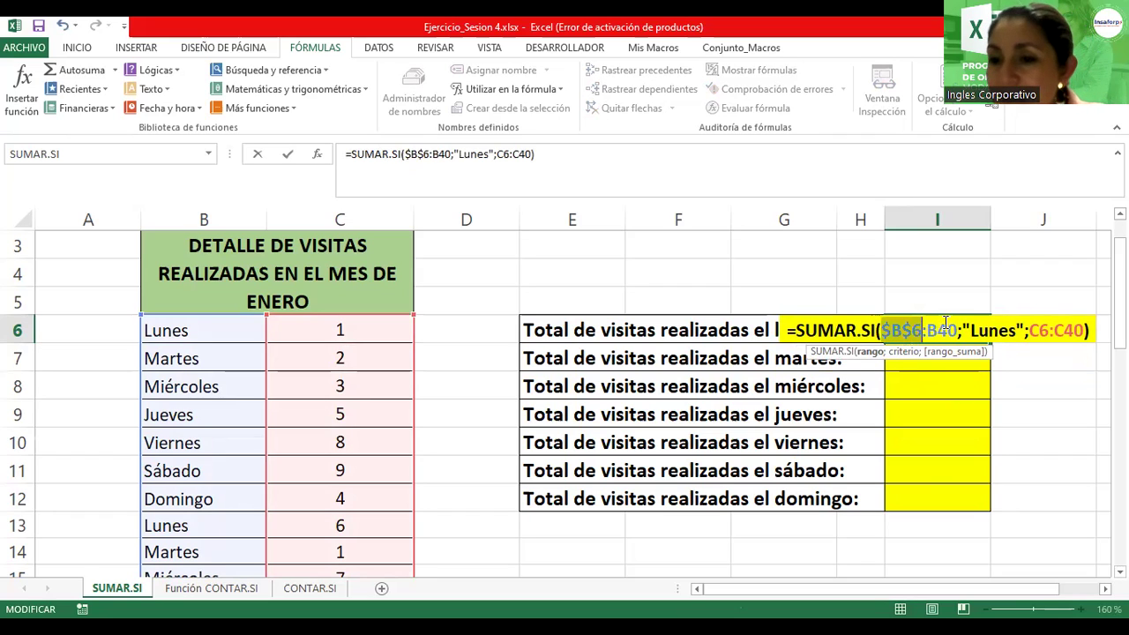
{"action": "left_click", "coordinate": [942, 328]}
{"action": "key", "text": "F4"}
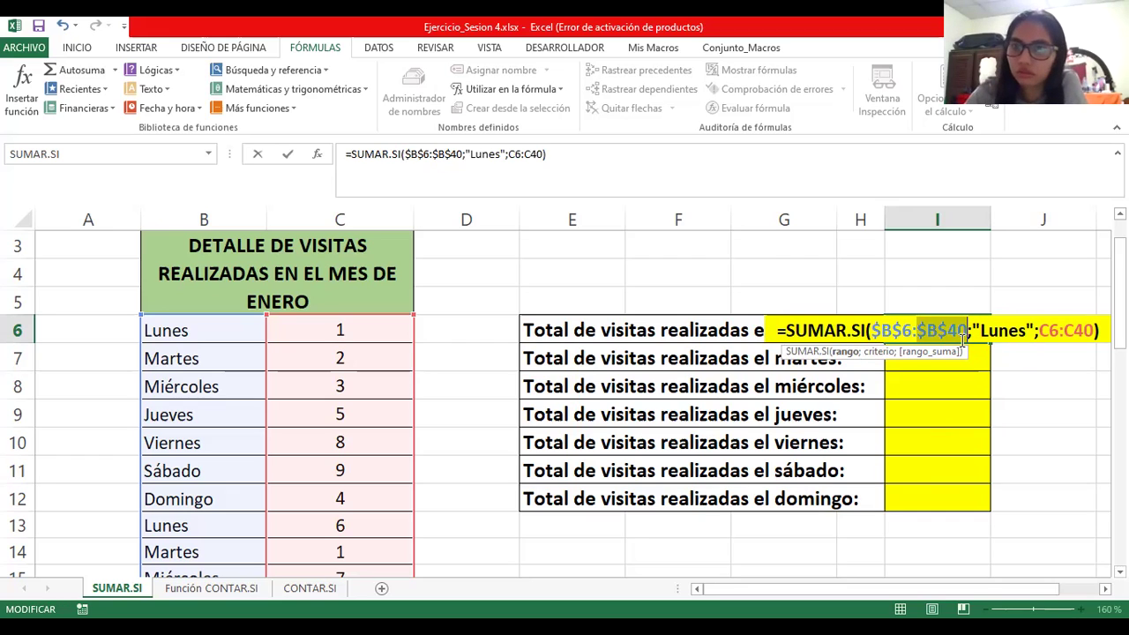
{"action": "key", "text": "F4"}
{"action": "key", "text": "F4"}
{"action": "key", "text": "F4"}
{"action": "key", "text": "ctrl+Return"}
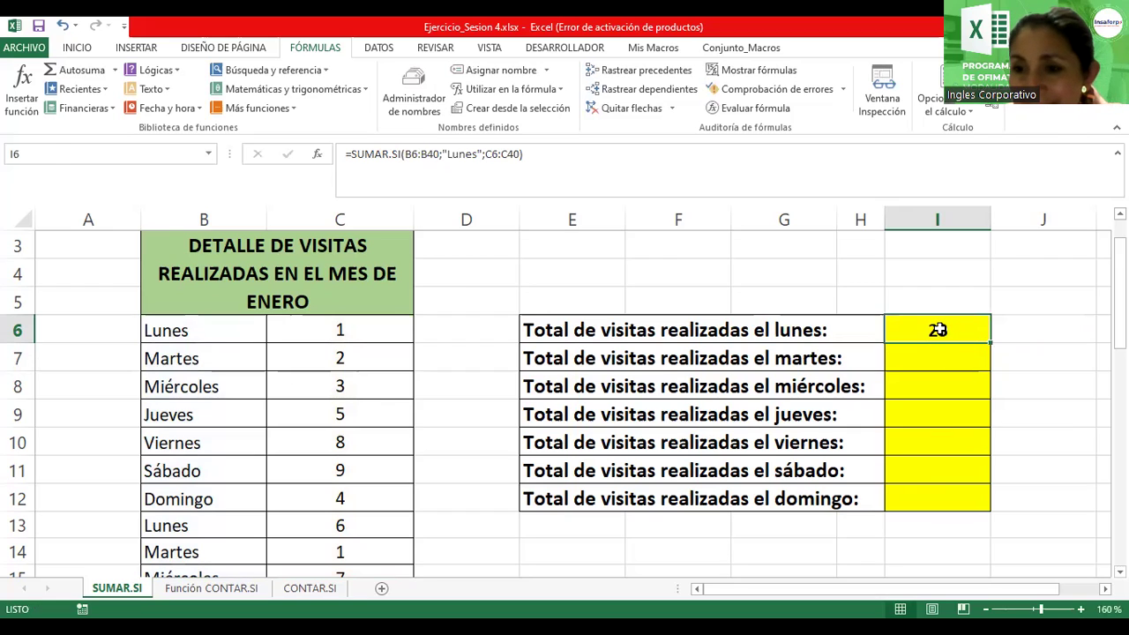
Step: Make the weekday range in the Monday formula in I6 absolute as $B$6:$B$40
{"action": "double_click", "coordinate": [941, 329]}
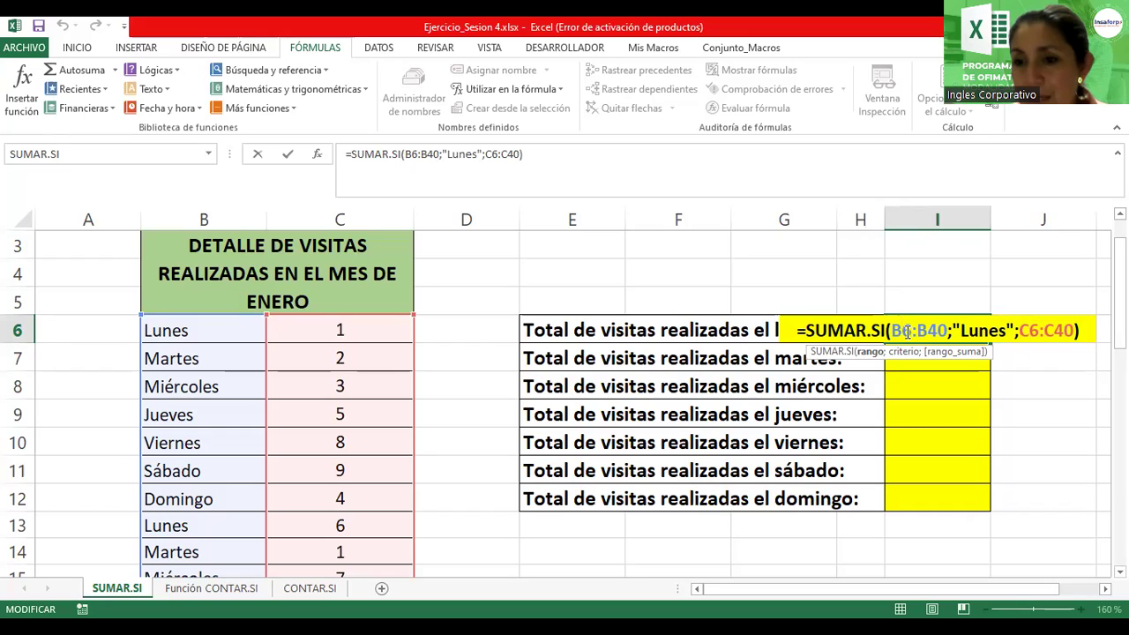
{"action": "key", "text": "F4"}
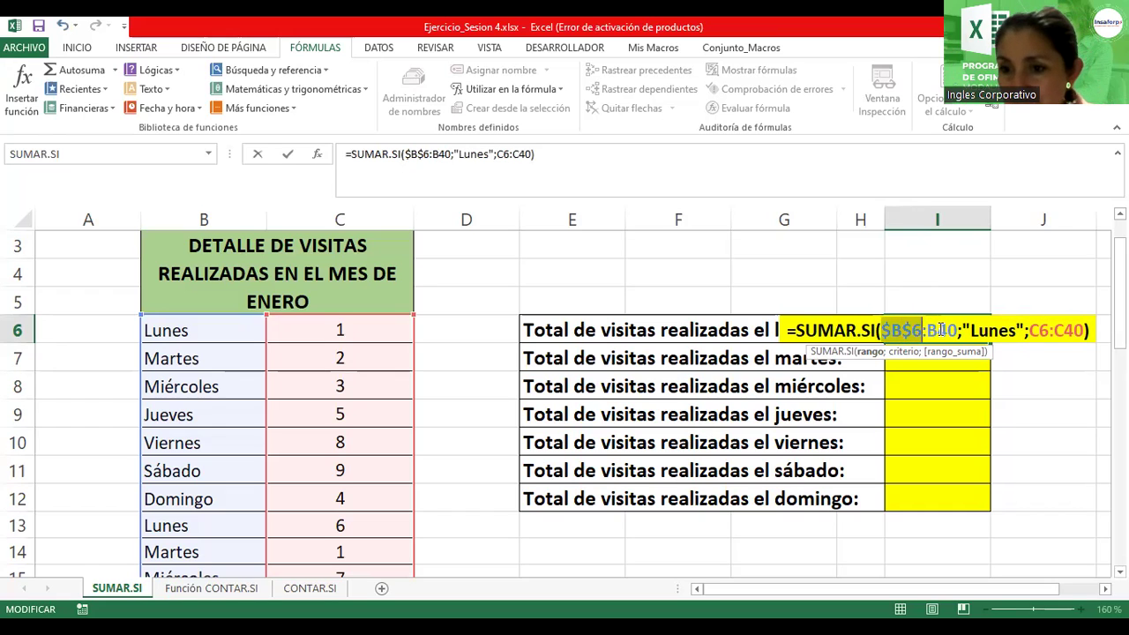
{"action": "left_click", "coordinate": [941, 330]}
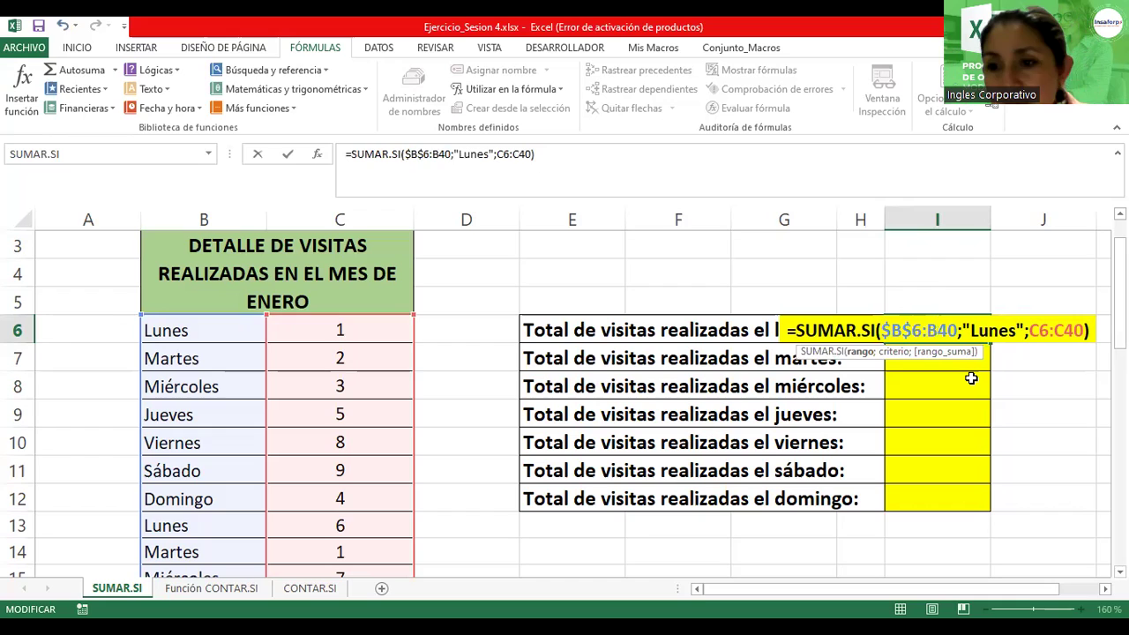
{"action": "key", "text": "F4"}
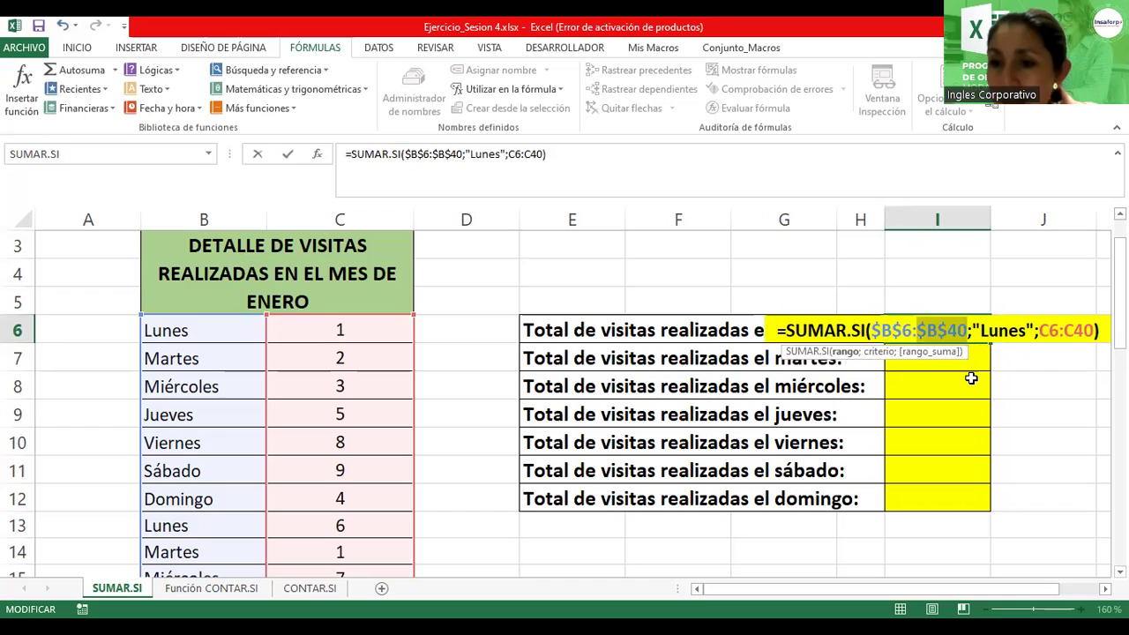
Step: Make the sum range in the same formula absolute as $C$6:$C$40 and accept the formula
{"action": "key", "text": "Right"}
{"action": "key", "text": "Right"}
{"action": "key", "text": "Right"}
{"action": "key", "text": "Right"}
{"action": "key", "text": "Right"}
{"action": "key", "text": "Right"}
{"action": "key", "text": "Right"}
{"action": "key", "text": "Right"}
{"action": "key", "text": "Right"}
{"action": "key", "text": "Right"}
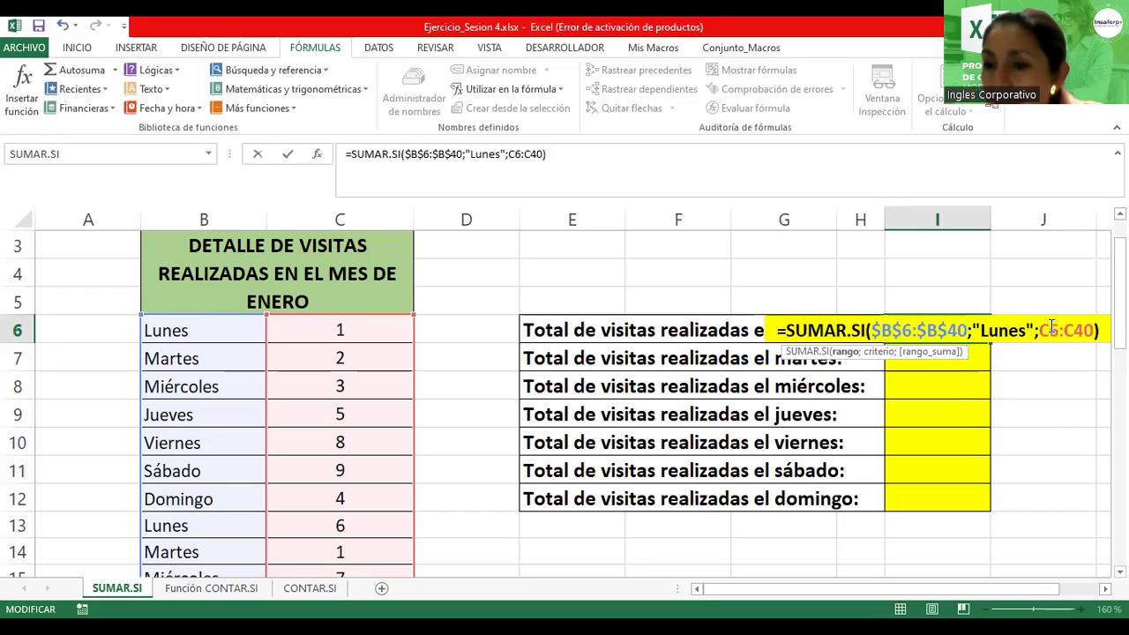
{"action": "key", "text": "F4"}
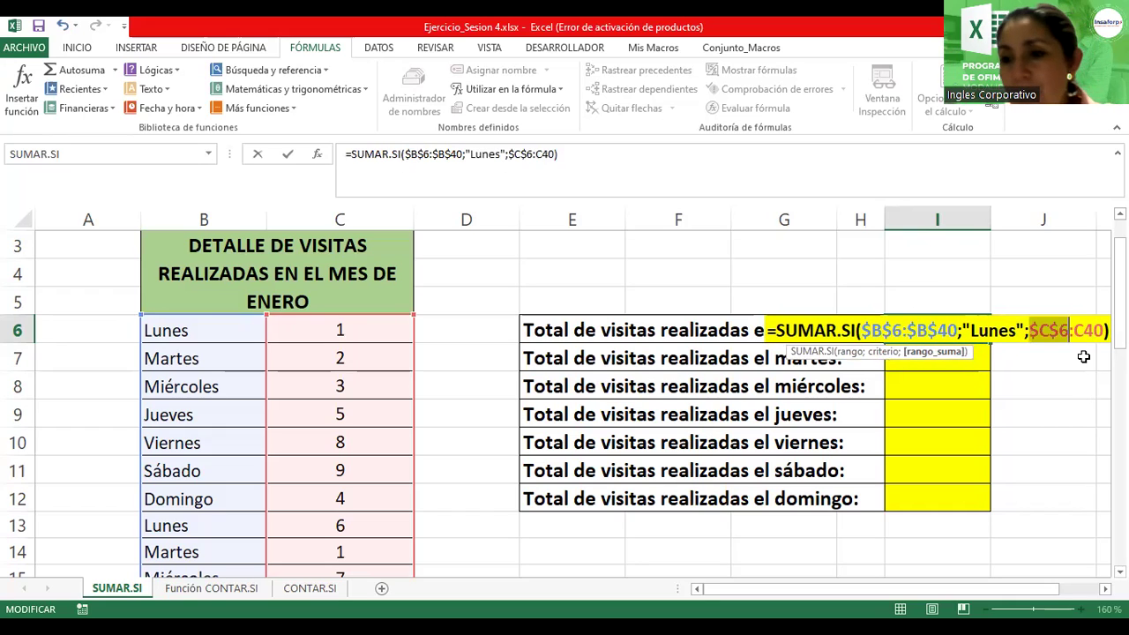
{"action": "left_click", "coordinate": [1093, 329]}
{"action": "key", "text": "F4"}
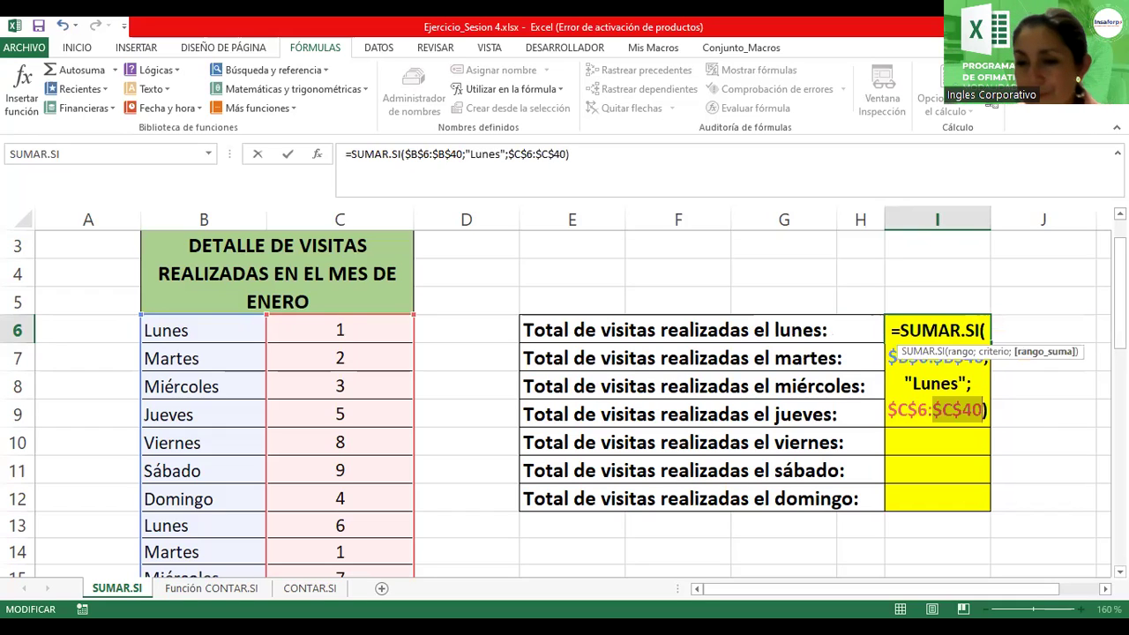
{"action": "key", "text": "Return"}
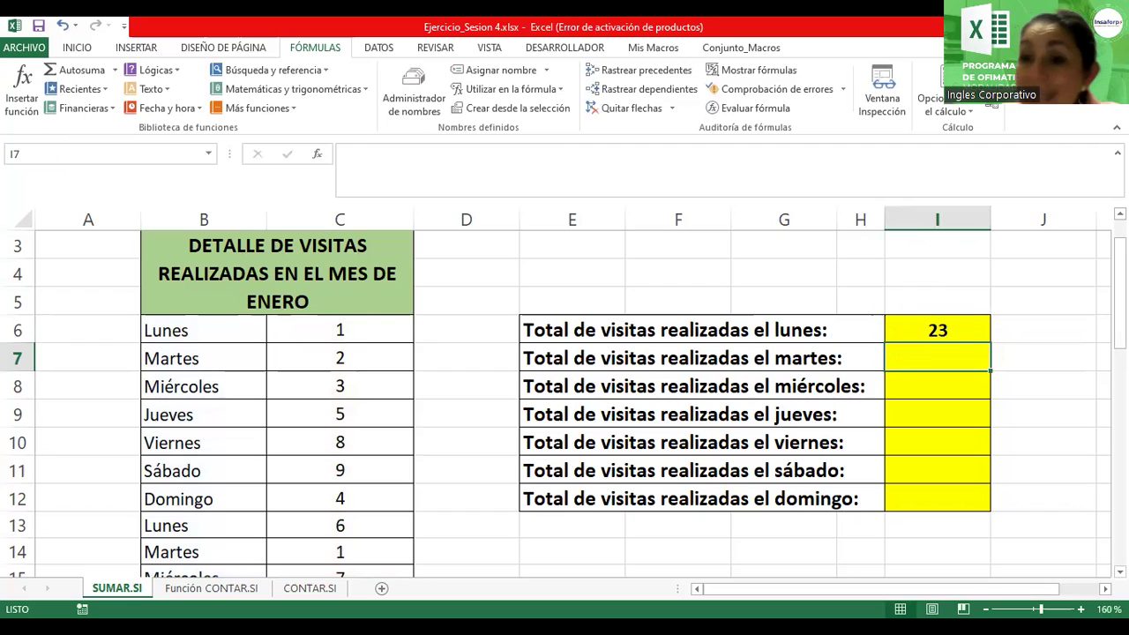
Step: Copy the absolute-reference formula from I6 into the Tuesday cell I7 and compare it with the original in I6
{"action": "left_click", "coordinate": [970, 333]}
{"action": "left_click_drag", "start_coordinate": [990, 342], "coordinate": [994, 363]}
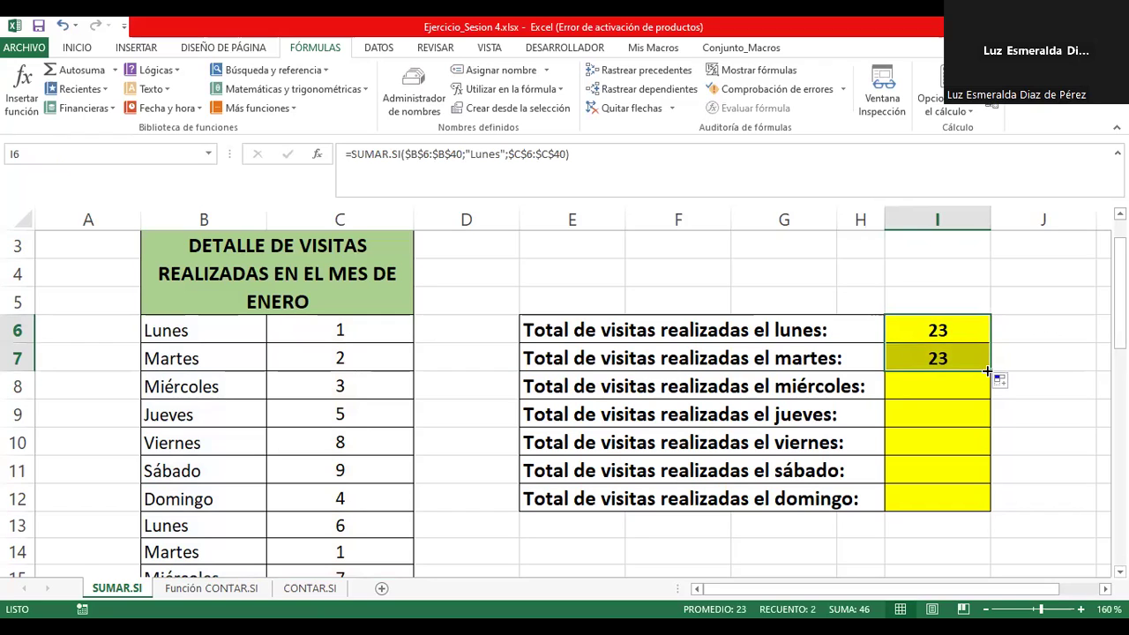
{"action": "left_click", "coordinate": [978, 359]}
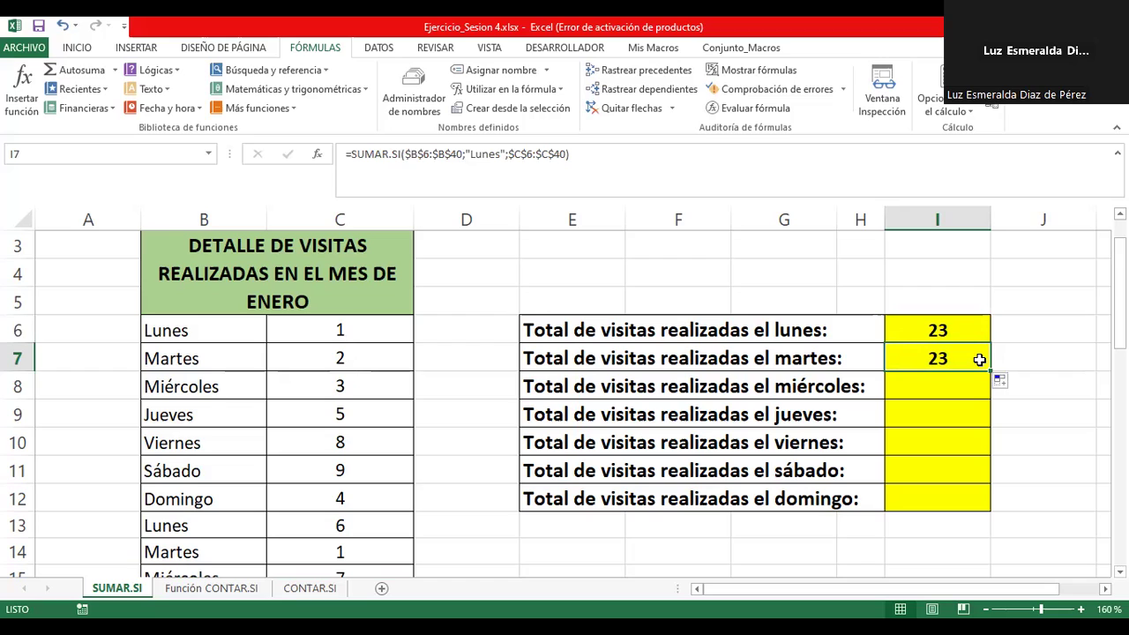
{"action": "double_click", "coordinate": [975, 328]}
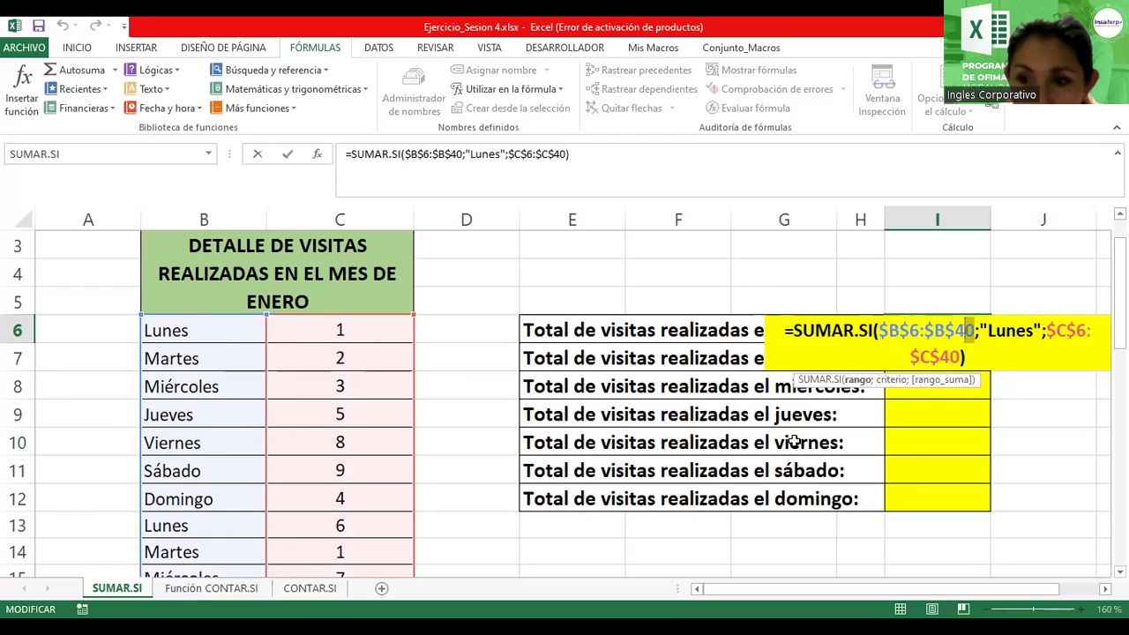
Step: Review the ranges and criterion of the SUMAR.SI formulas in cells I6 and I7
{"action": "left_click", "coordinate": [925, 344]}
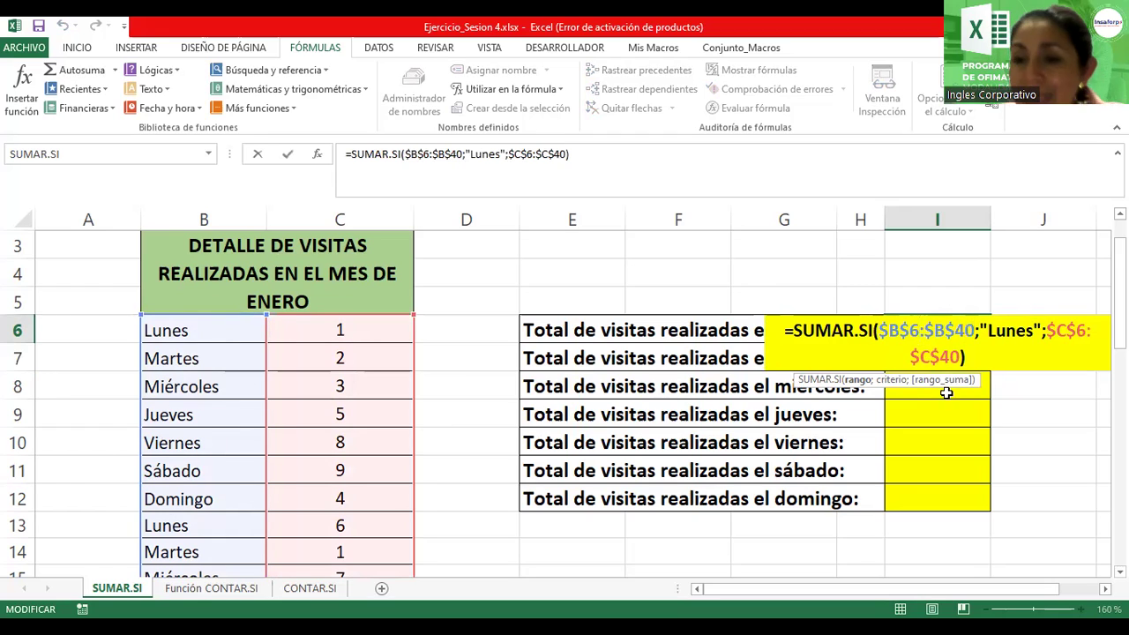
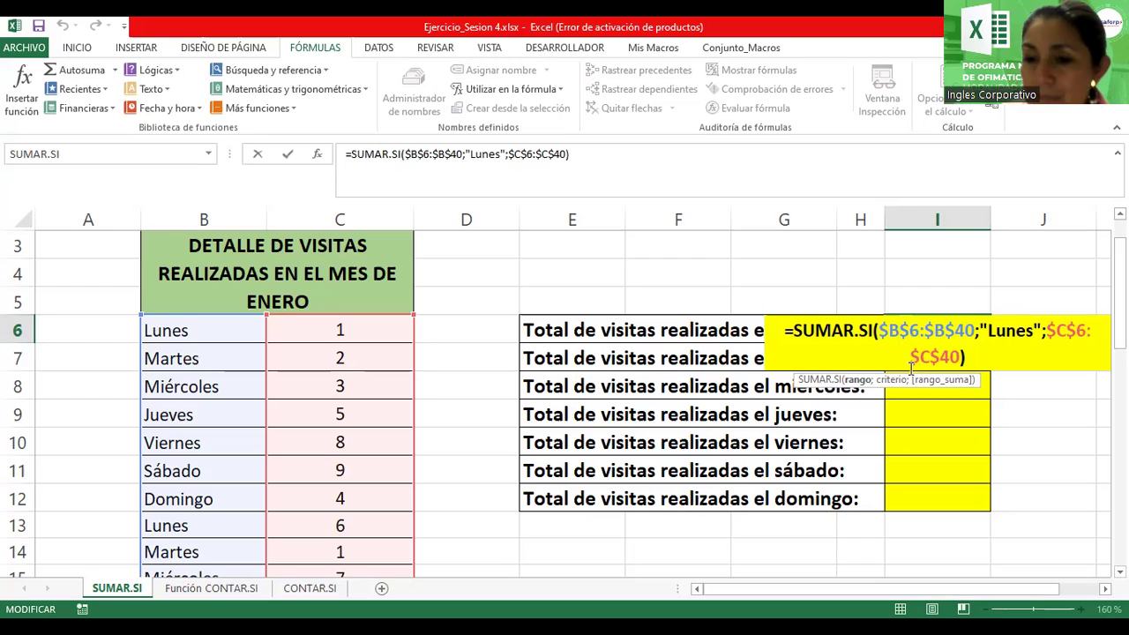
{"action": "key", "text": "Return"}
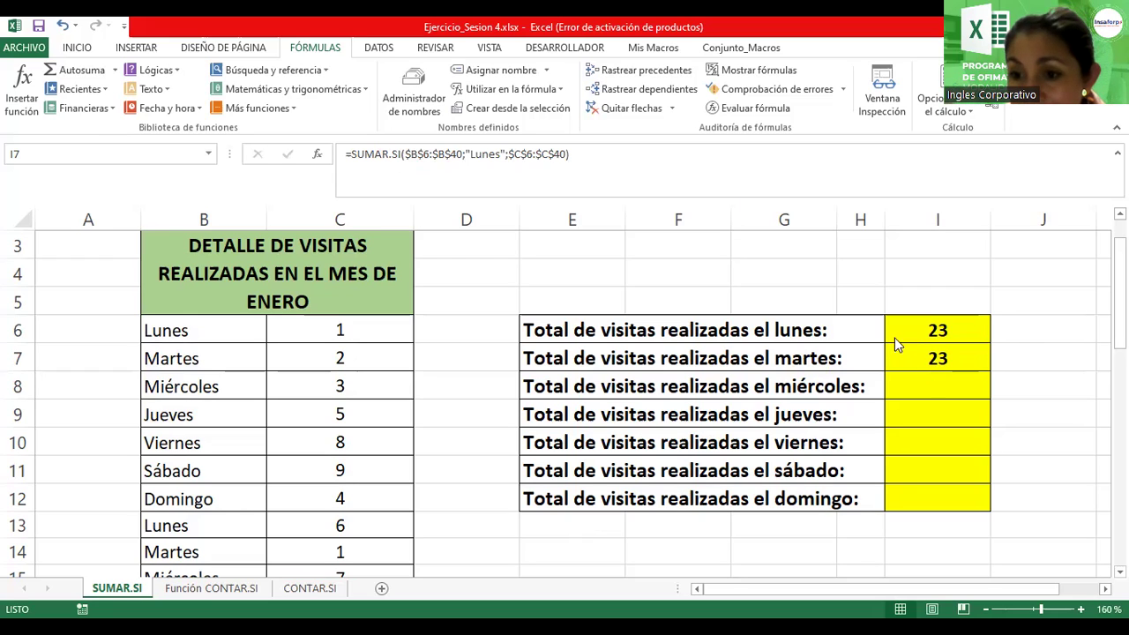
{"action": "key", "text": "F2"}
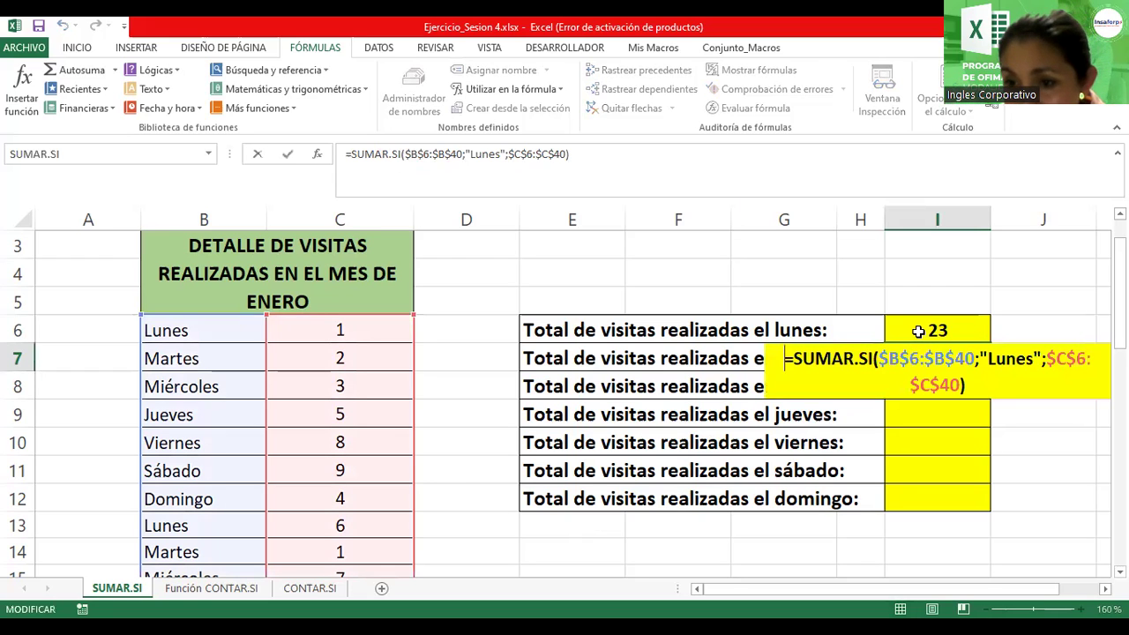
{"action": "key", "text": "Escape"}
{"action": "double_click", "coordinate": [917, 330]}
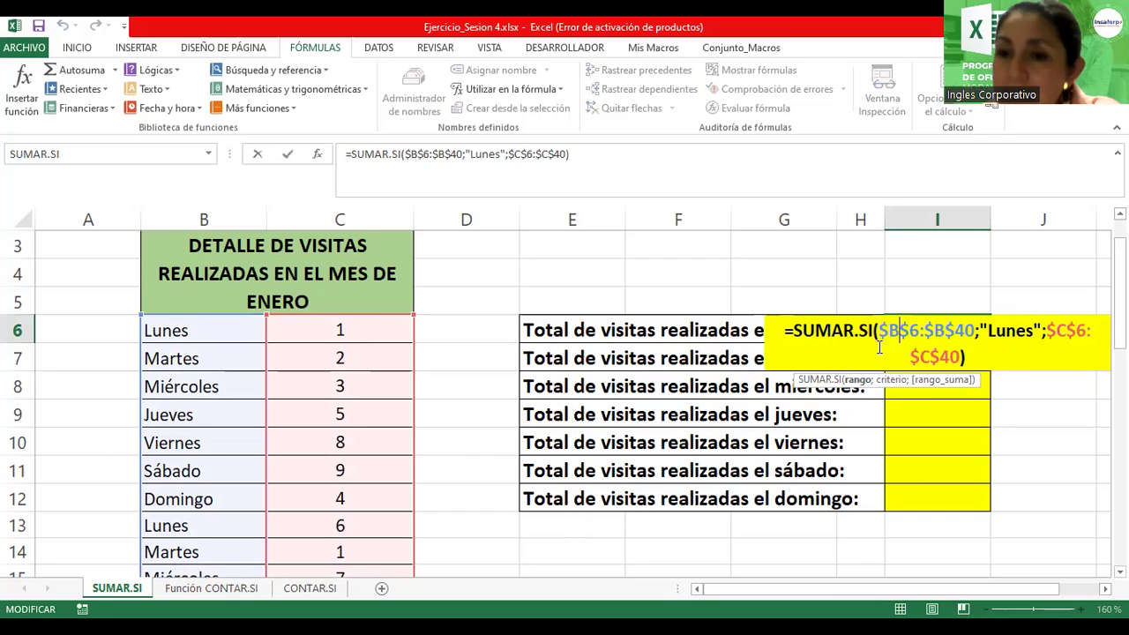
{"action": "left_click", "coordinate": [889, 329]}
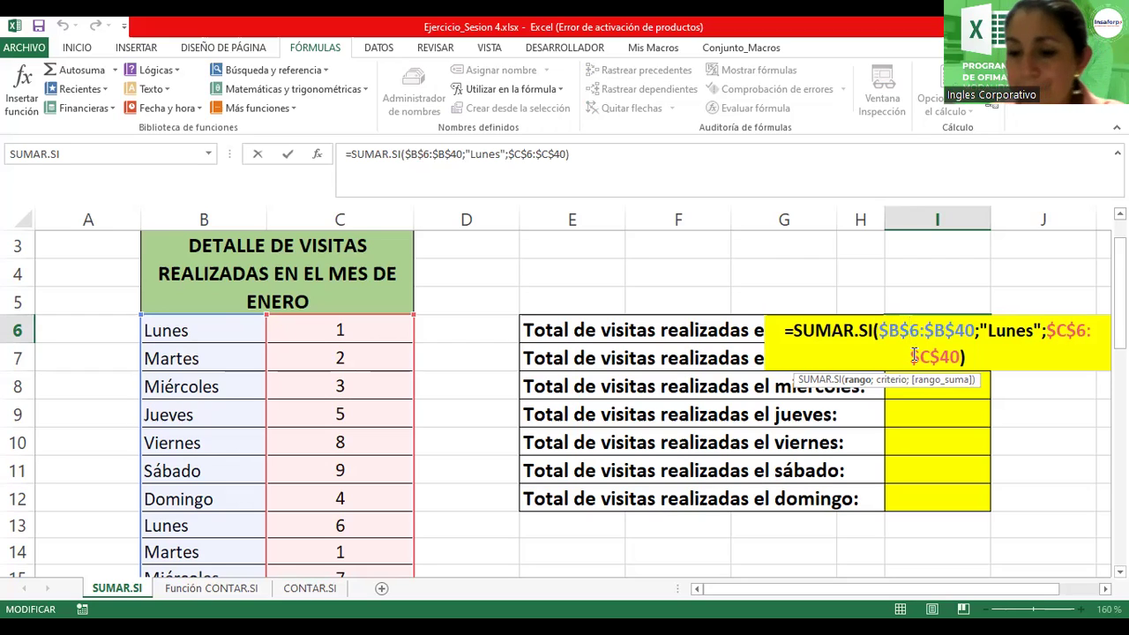
{"action": "key", "text": "Return"}
Step: Copy the SUMAR.SI formula from I6 down to I9 and change the criterion in I7 to "Martes"
{"action": "left_click", "coordinate": [939, 321]}
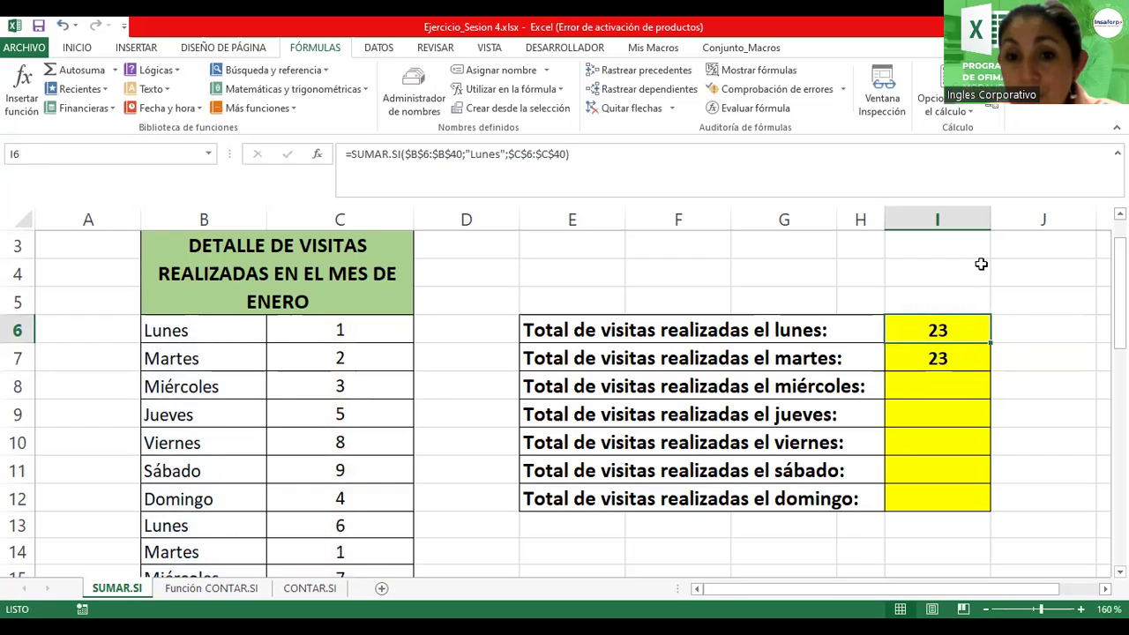
{"action": "left_click_drag", "start_coordinate": [989, 343], "coordinate": [978, 430]}
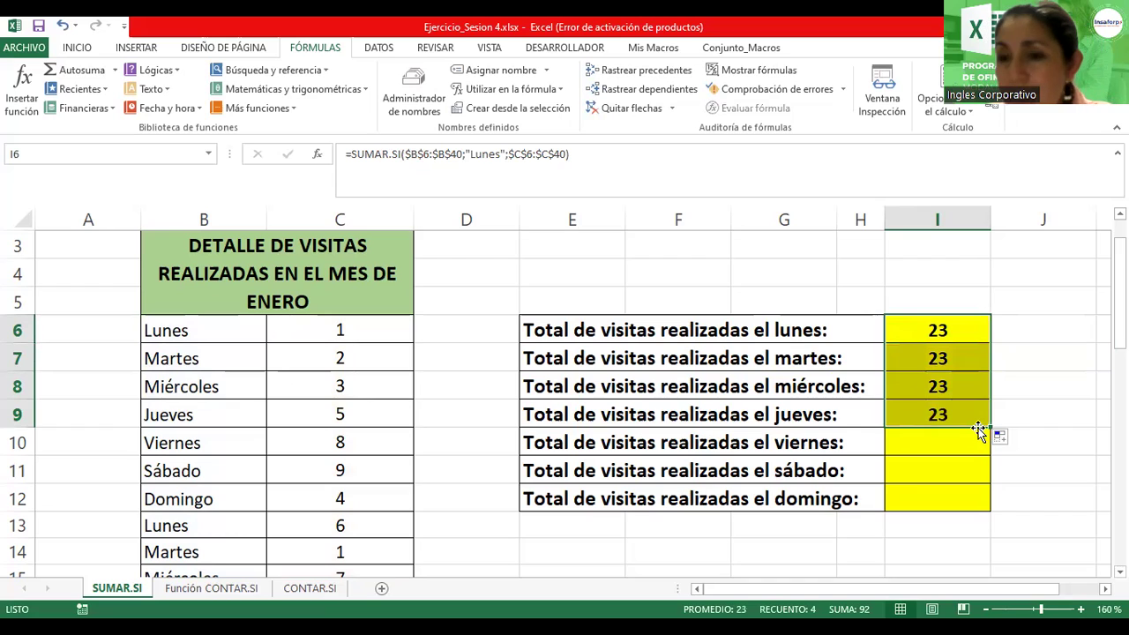
{"action": "left_click", "coordinate": [954, 358]}
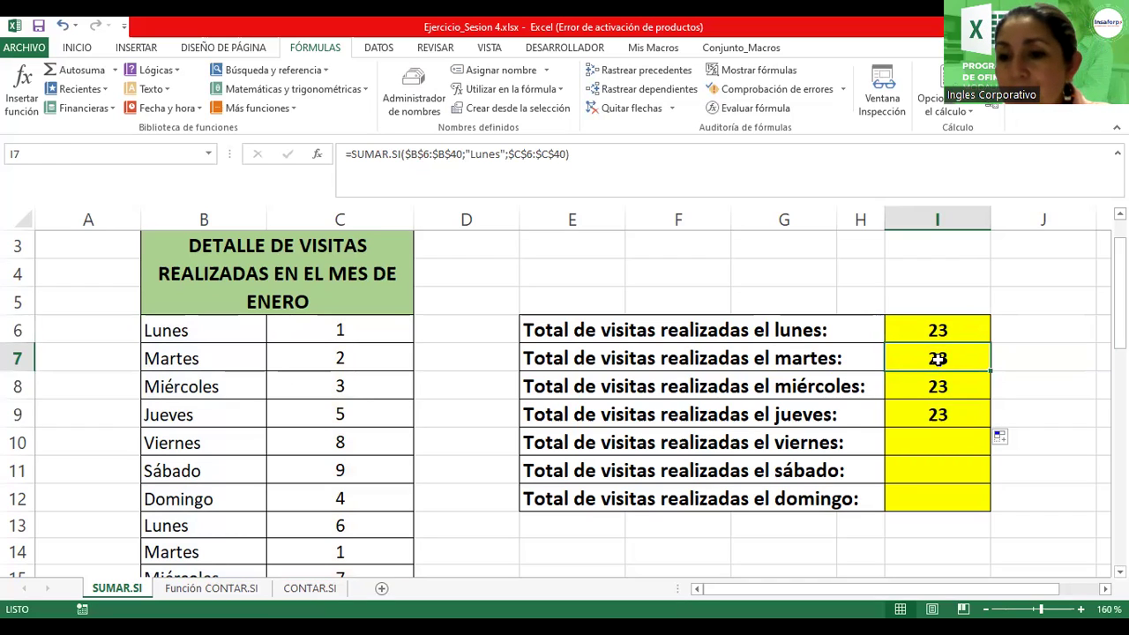
{"action": "double_click", "coordinate": [939, 358]}
{"action": "left_click_drag", "start_coordinate": [987, 355], "coordinate": [1031, 353]}
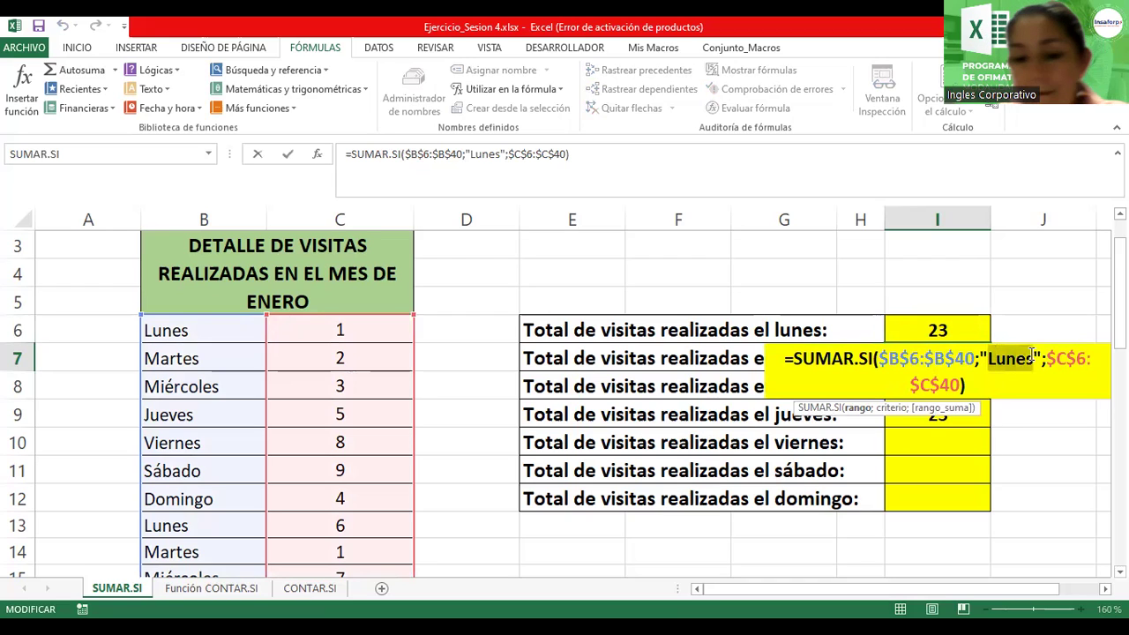
{"action": "type", "text": "Martes"}
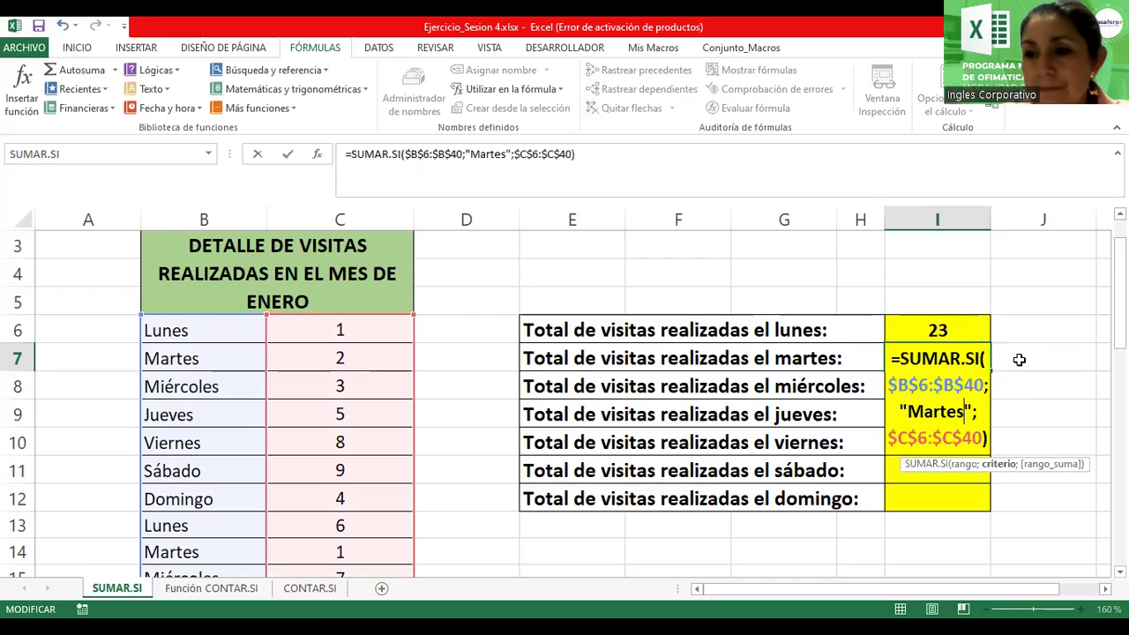
{"action": "key", "text": "Return"}
Step: Change the SUMAR.SI criterion in I8 to "Miércoles" for the Wednesday visit total
{"action": "double_click", "coordinate": [957, 389]}
{"action": "double_click", "coordinate": [956, 389]}
{"action": "left_click_drag", "start_coordinate": [986, 388], "coordinate": [1036, 388]}
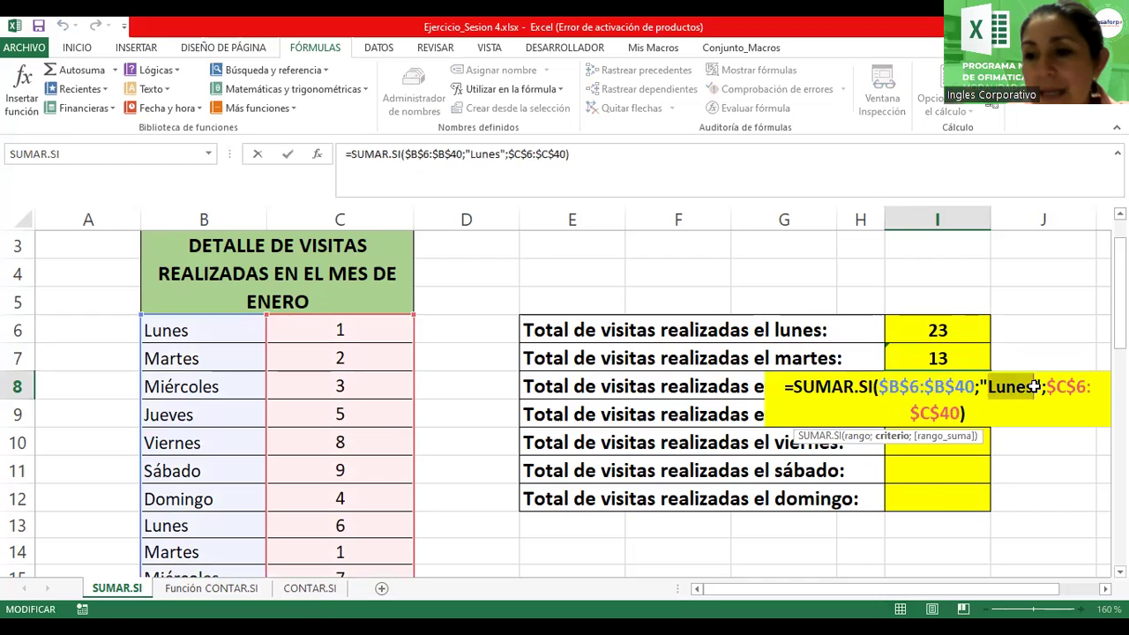
{"action": "type", "text": "Miércoles"}
{"action": "key", "text": "Return"}
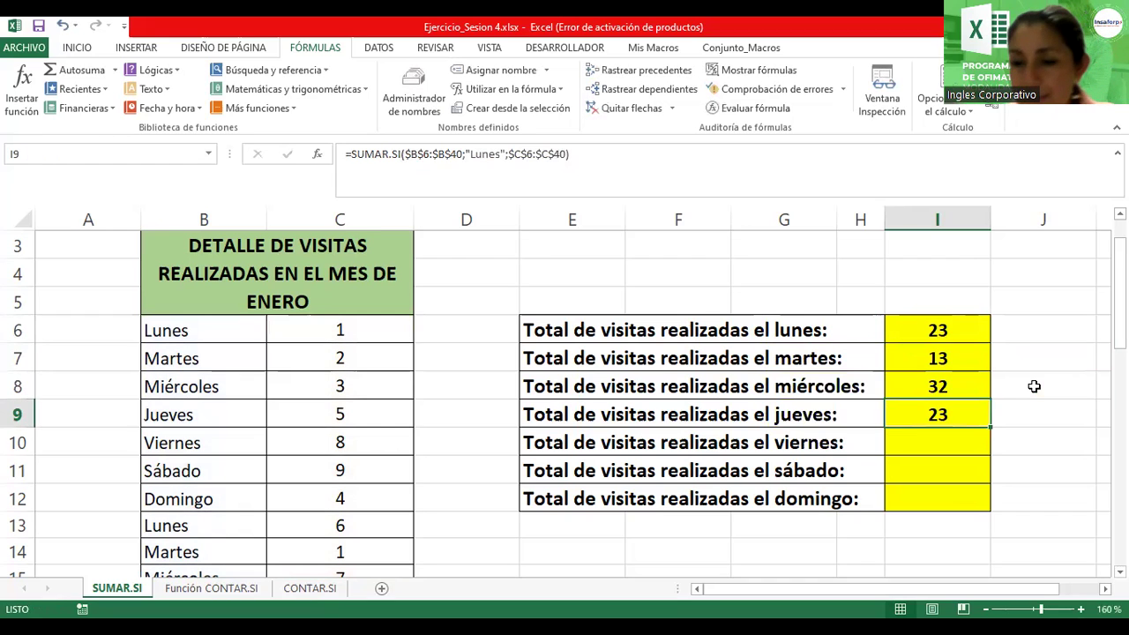
Step: Change the SUMAR.SI criterion in I9 to "Jueves" for the Thursday visit total
{"action": "double_click", "coordinate": [976, 410]}
{"action": "left_click", "coordinate": [997, 415]}
{"action": "left_click_drag", "start_coordinate": [1032, 416], "coordinate": [987, 416]}
{"action": "type", "text": "s"}
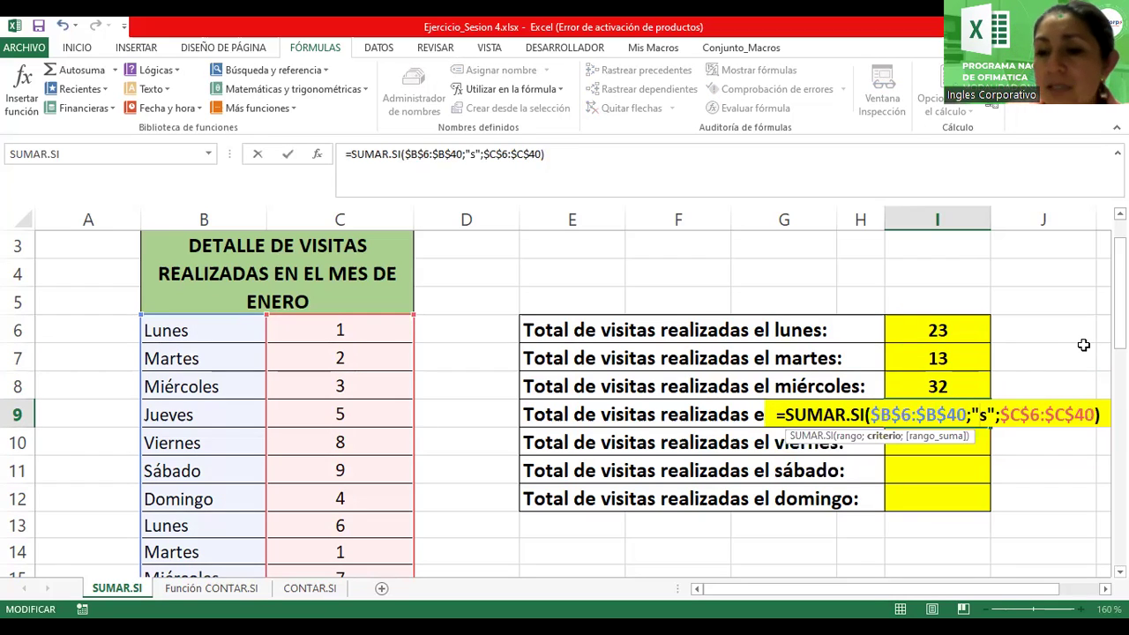
{"action": "key", "text": "BackSpace"}
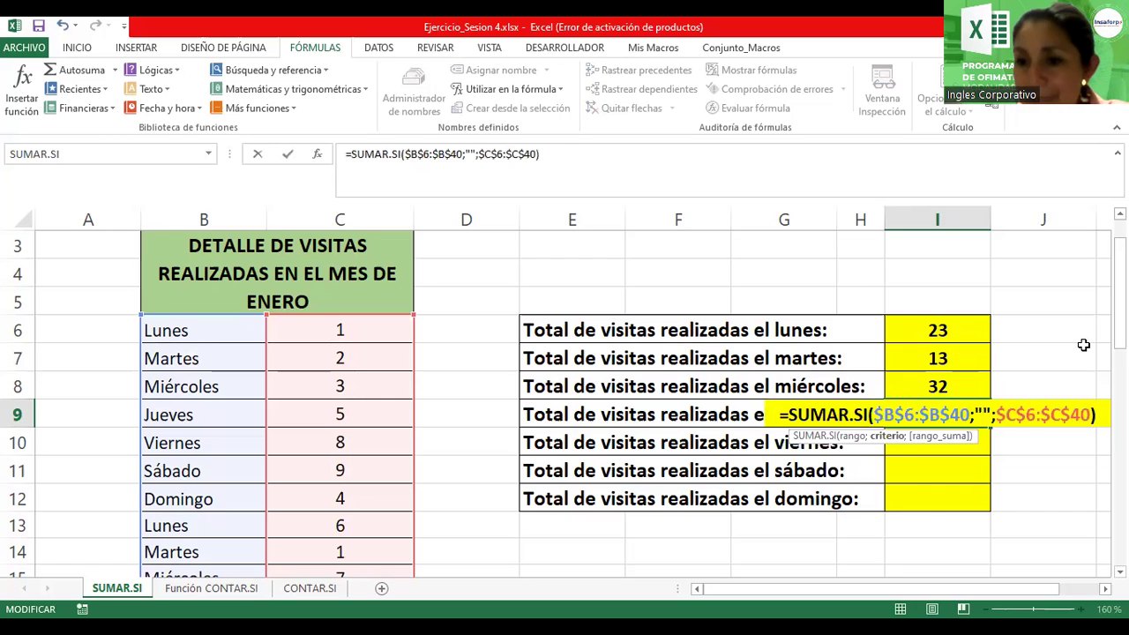
{"action": "type", "text": "Jueves"}
{"action": "key", "text": "Return"}
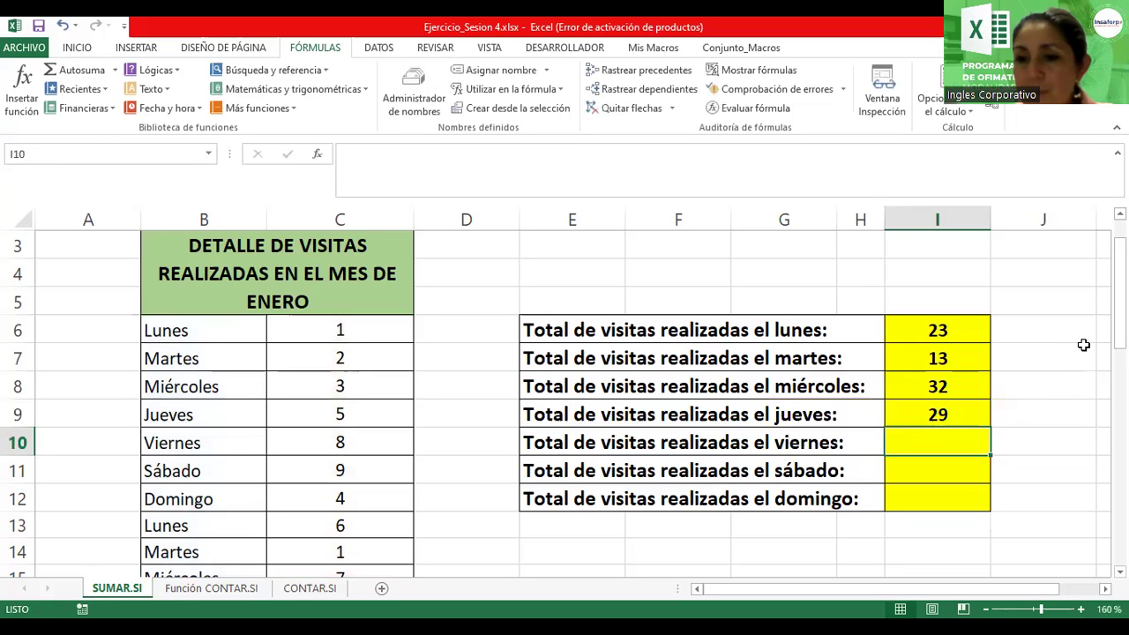
Step: Copy the formula from I9 down to I12 and change the criterion in I10 to "Viernes"
{"action": "left_click", "coordinate": [988, 413]}
{"action": "double_click", "coordinate": [987, 415]}
{"action": "key", "text": "Escape"}
{"action": "left_click_drag", "start_coordinate": [989, 429], "coordinate": [987, 501]}
{"action": "double_click", "coordinate": [960, 443]}
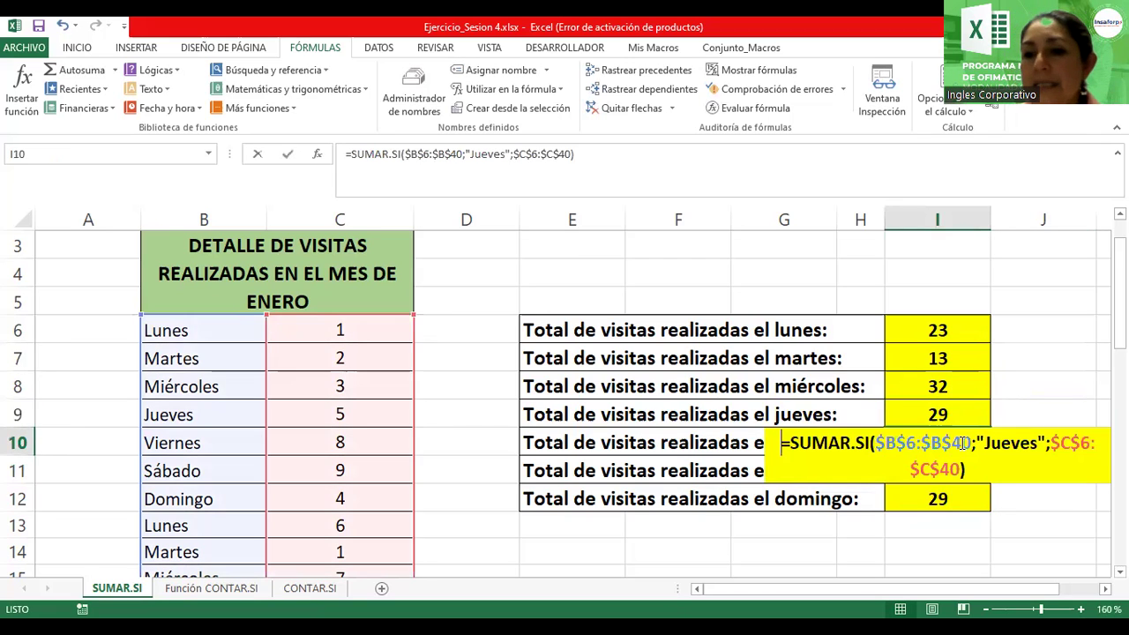
{"action": "left_click_drag", "start_coordinate": [1039, 442], "coordinate": [985, 443]}
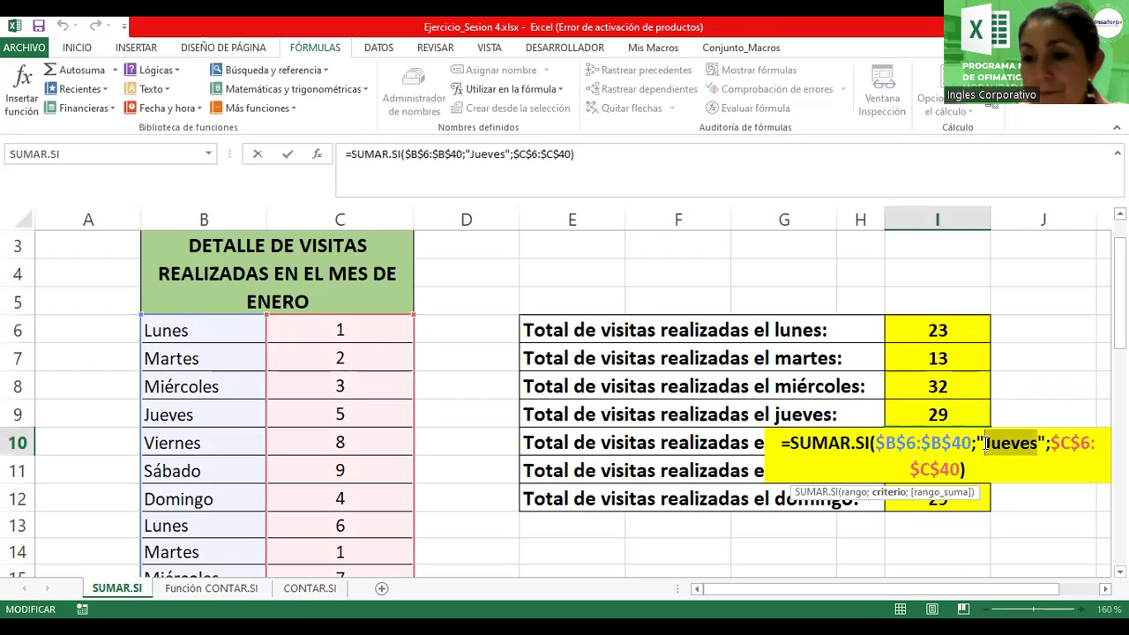
{"action": "type", "text": "Viernes"}
{"action": "key", "text": "Return"}
Step: Change the SUMAR.SI criterion in I11 to "Sábado" for the Saturday visit total
{"action": "double_click", "coordinate": [952, 470]}
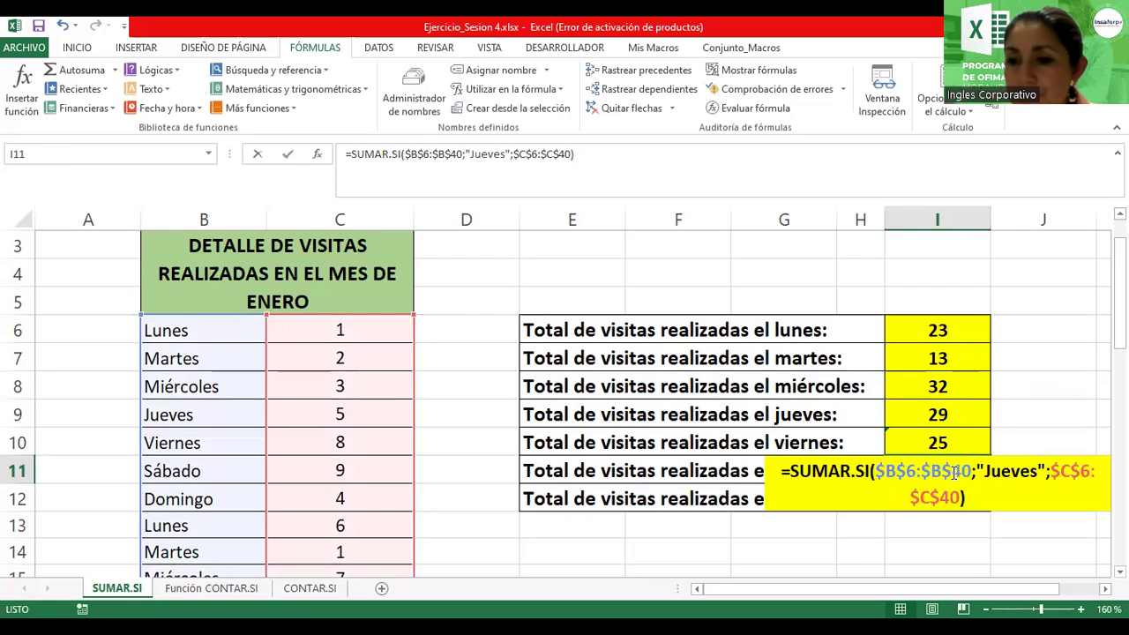
{"action": "left_click_drag", "start_coordinate": [1038, 470], "coordinate": [992, 449]}
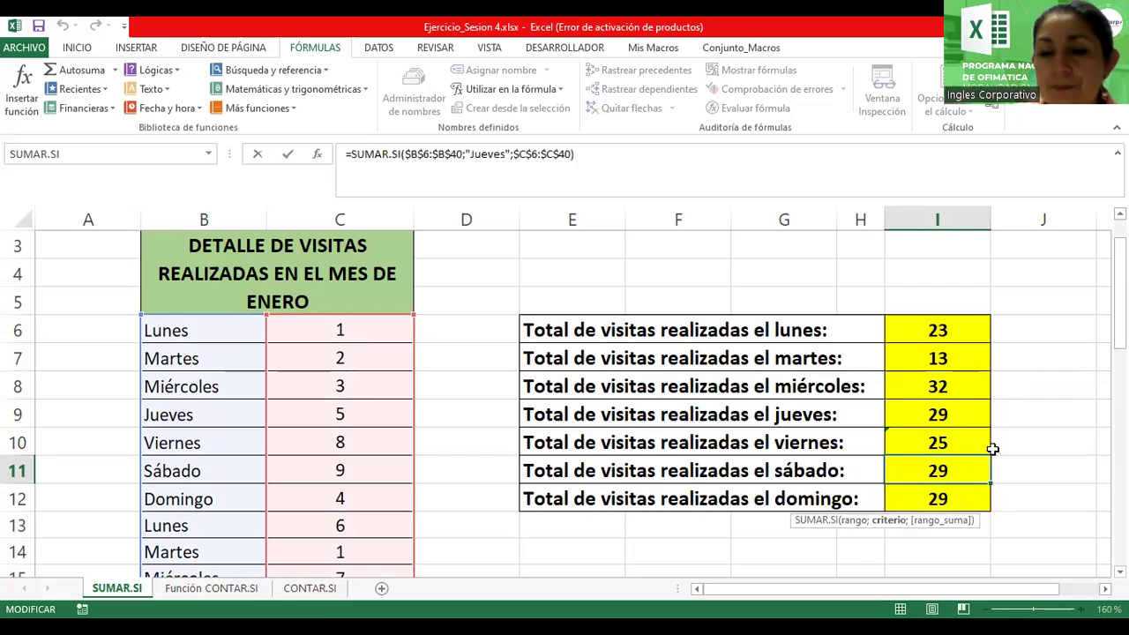
{"action": "type", "text": "Sábado"}
{"action": "key", "text": "Return"}
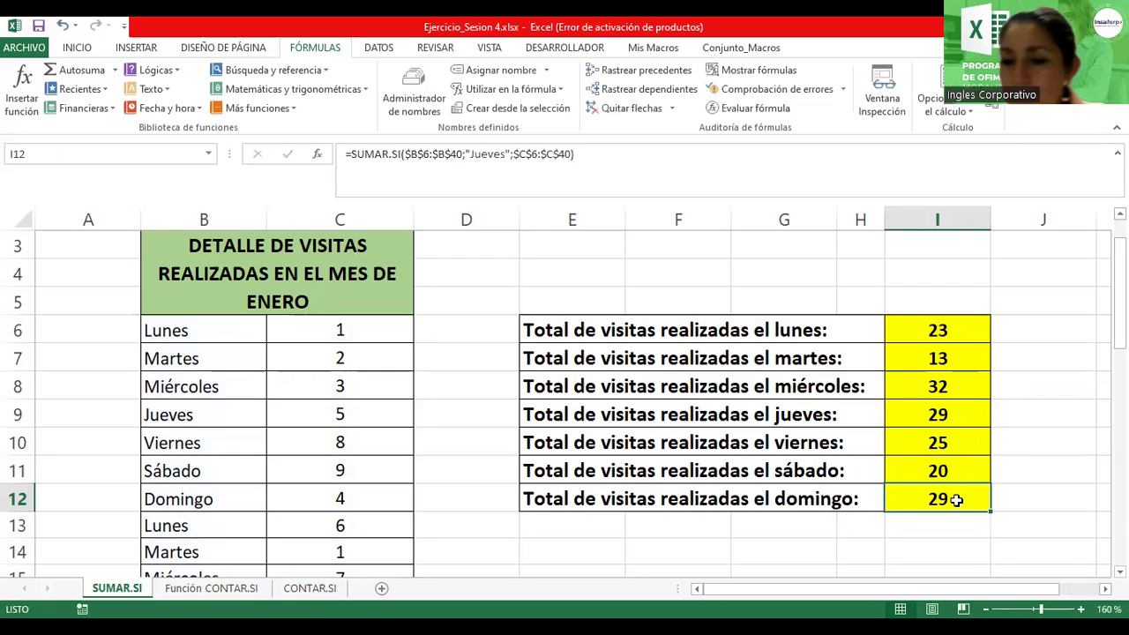
Step: Change the SUMAR.SI criterion in I12 to "Domingo" for the Sunday visit total
{"action": "double_click", "coordinate": [954, 500]}
{"action": "left_click_drag", "start_coordinate": [1038, 499], "coordinate": [985, 490]}
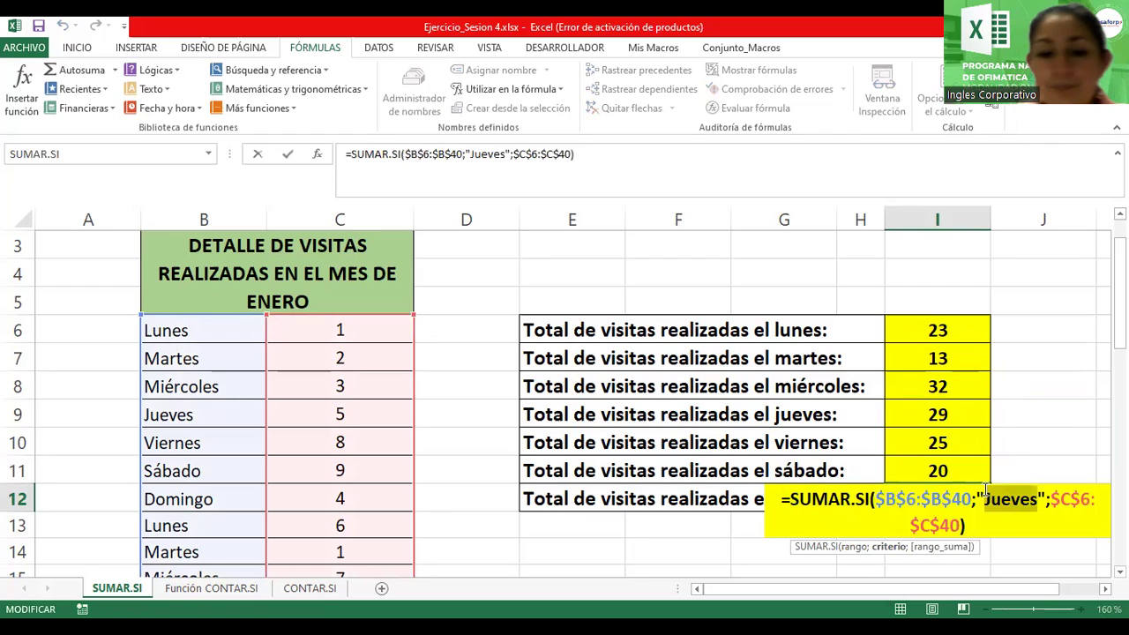
{"action": "type", "text": "Domingo"}
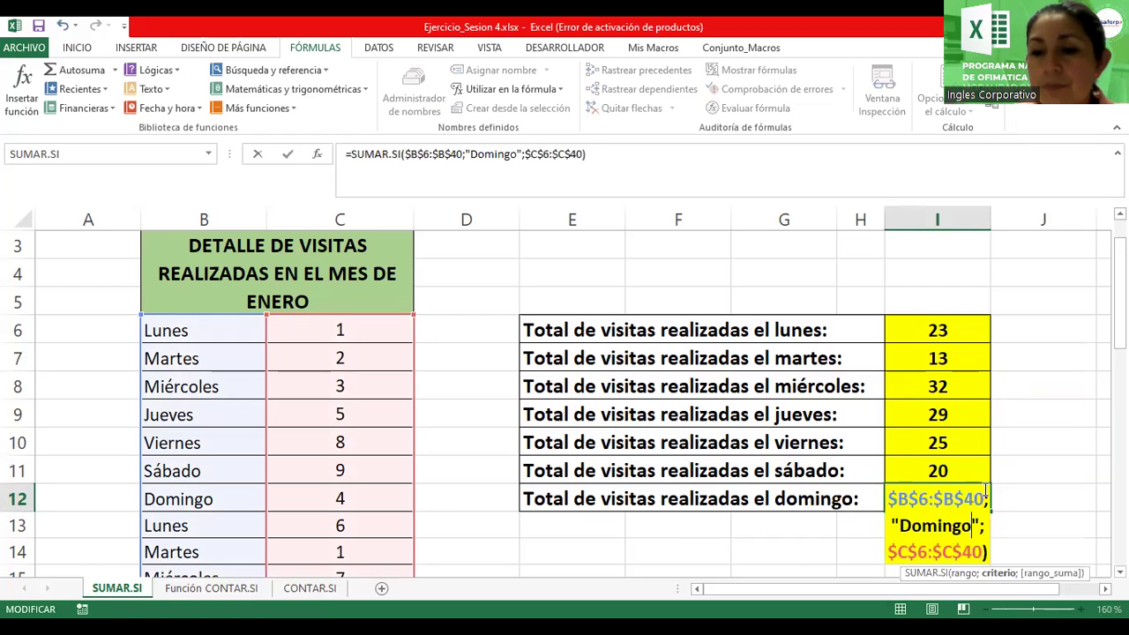
{"action": "key", "text": "Return"}
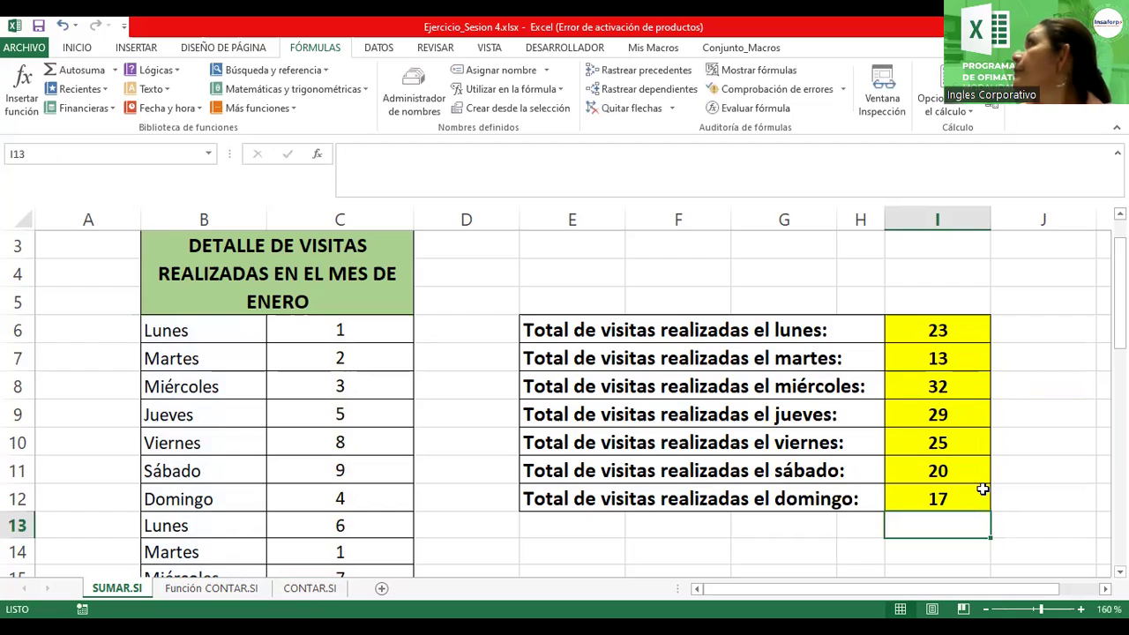
Step: Check the SUMAR.SI formulas behind the Tuesday, Friday and Saturday visit totals in column I
{"action": "left_click", "coordinate": [995, 470]}
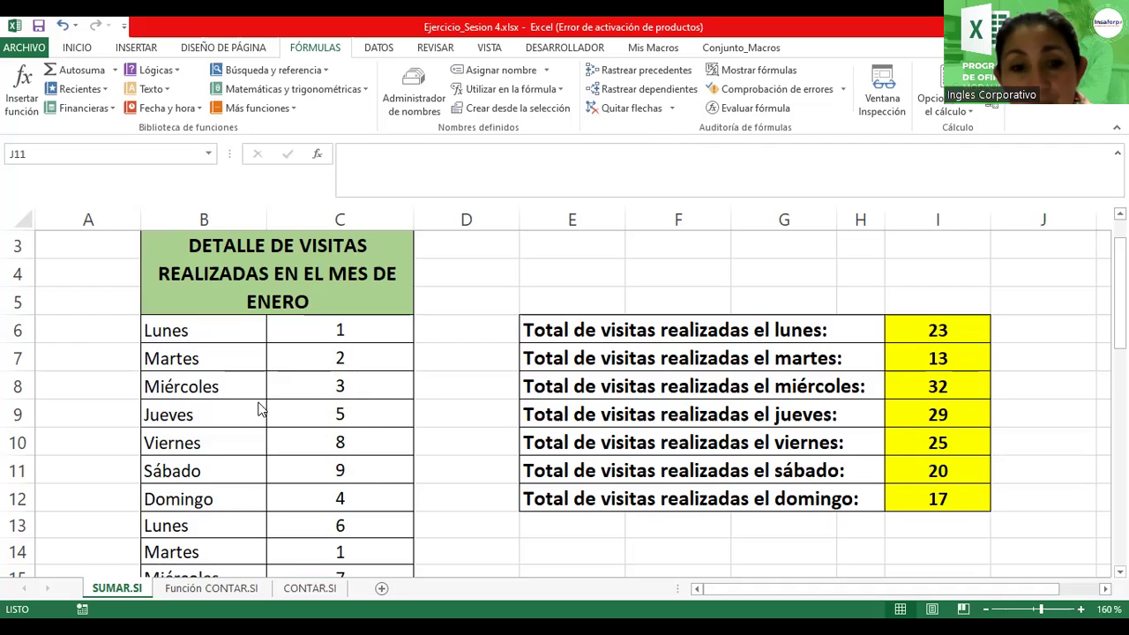
{"action": "double_click", "coordinate": [937, 471]}
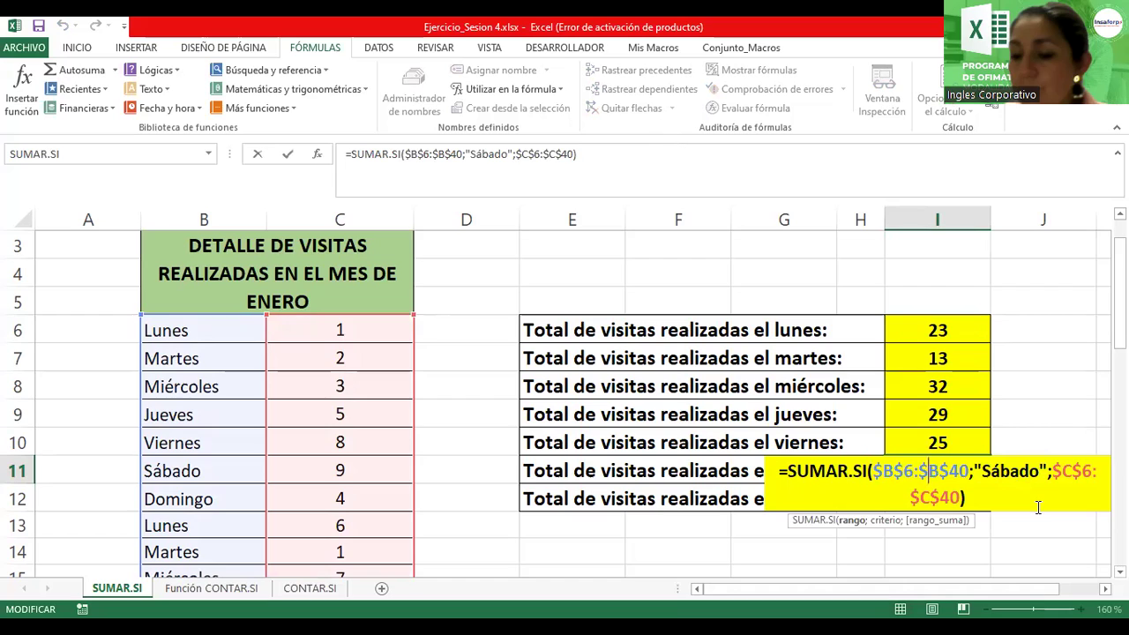
{"action": "key", "text": "Return"}
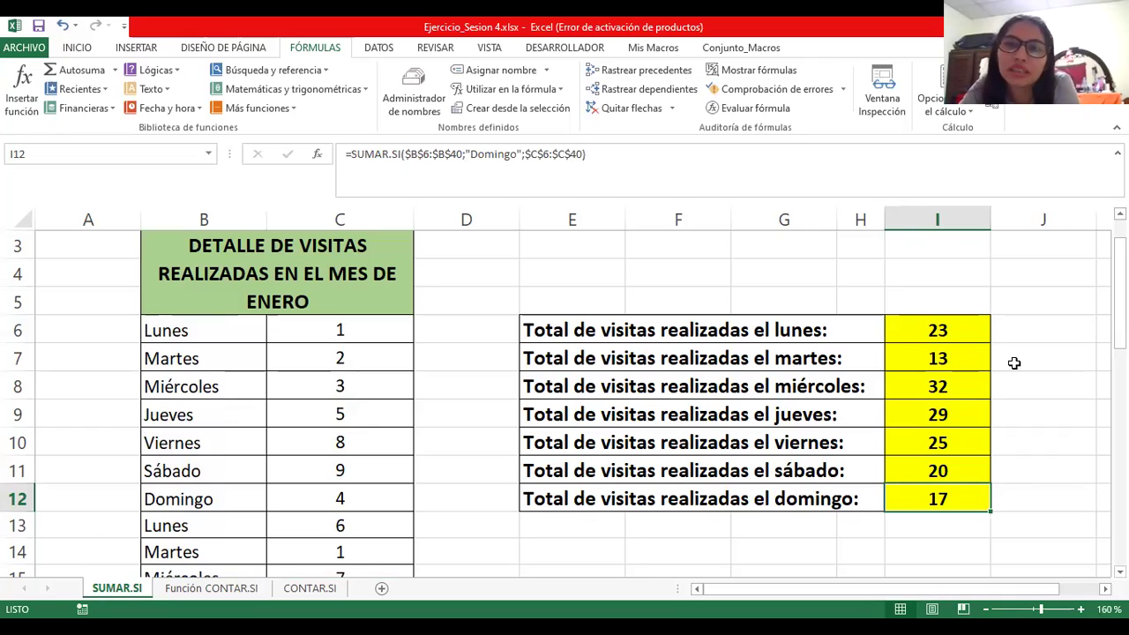
{"action": "left_click", "coordinate": [971, 434]}
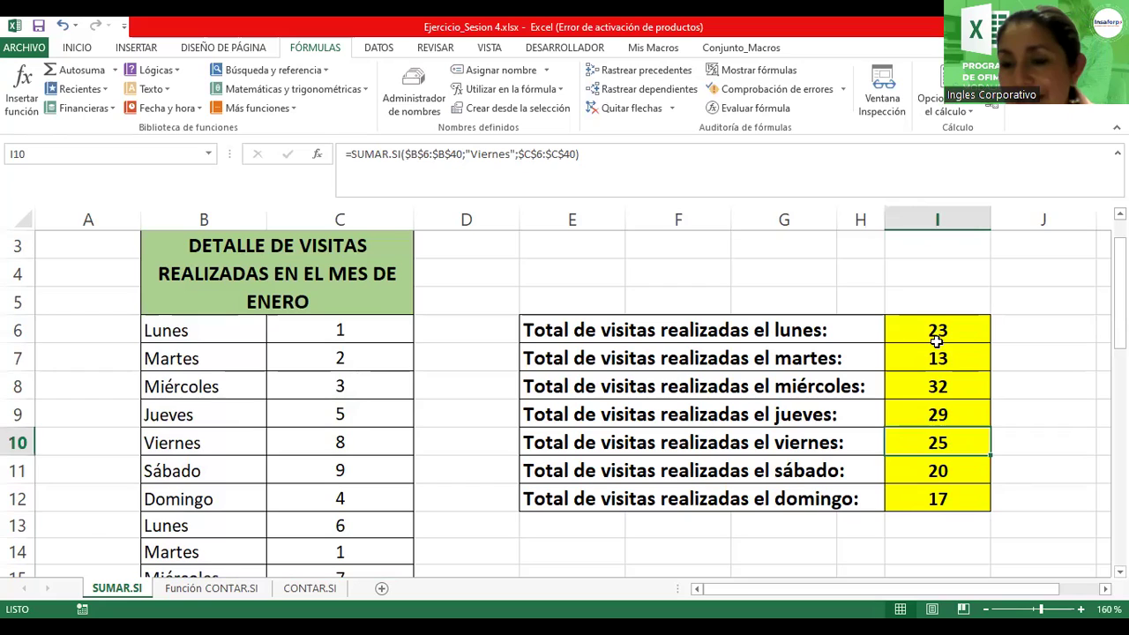
{"action": "left_click", "coordinate": [969, 356]}
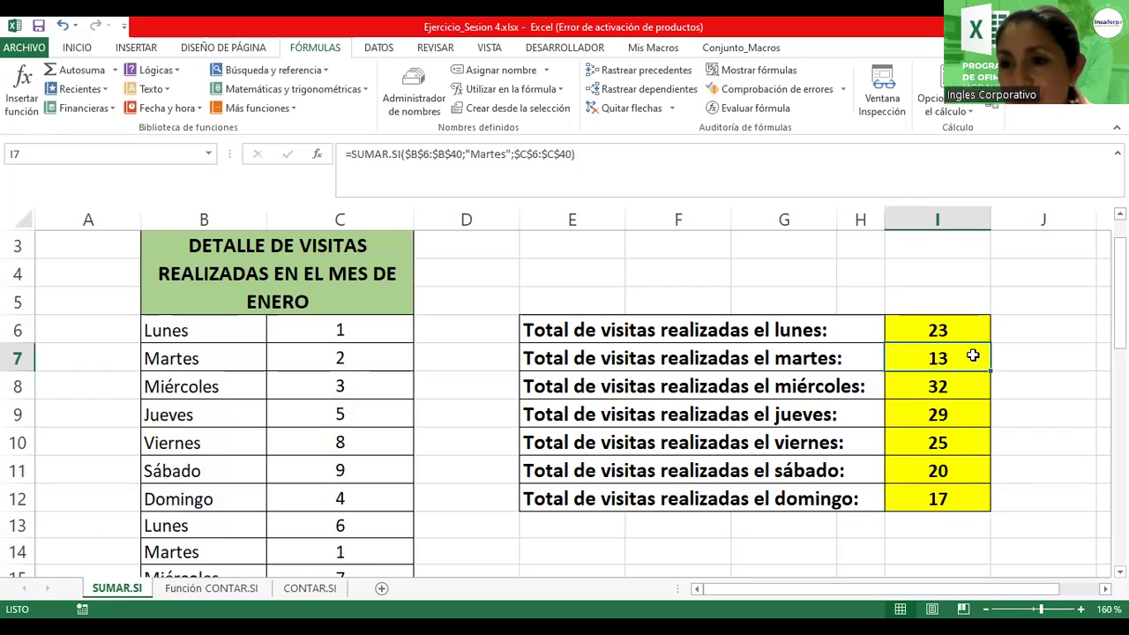
{"action": "double_click", "coordinate": [926, 476]}
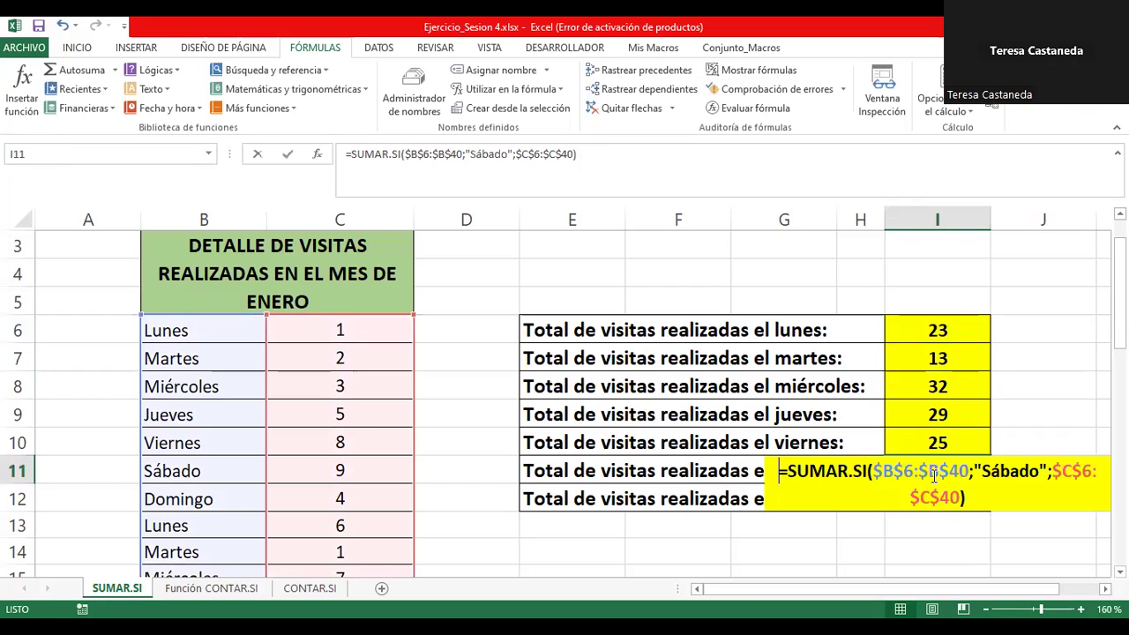
{"action": "key", "text": "Return"}
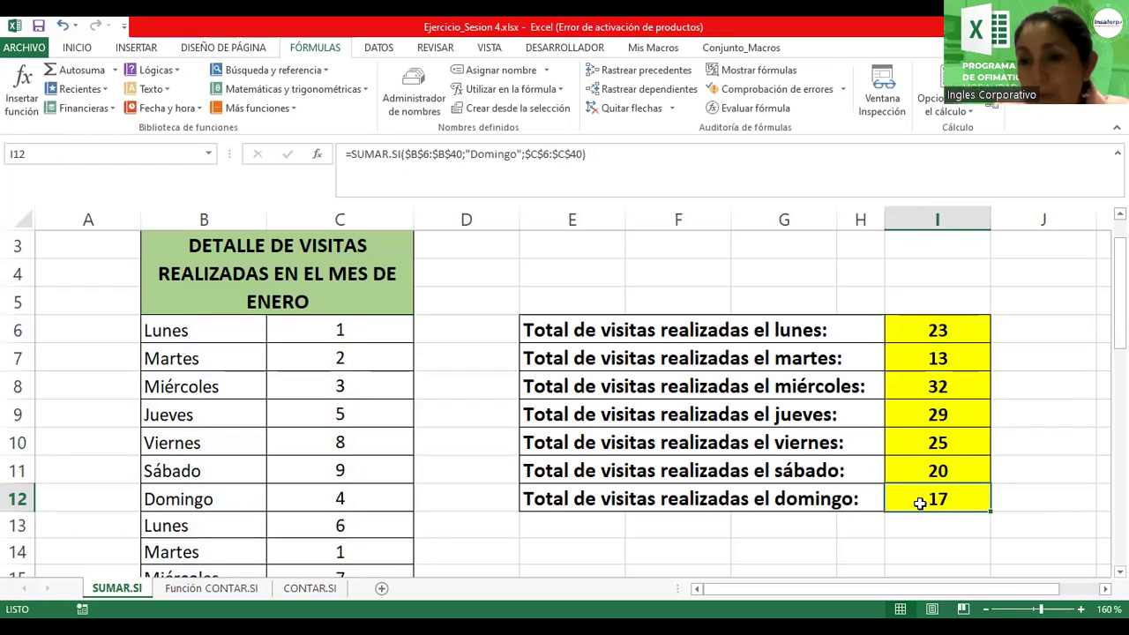
Step: Enter the heading "Ejemplo 1" in I5 above the totals and "Ejemplo2" in J5 beside it
{"action": "left_click", "coordinate": [944, 297]}
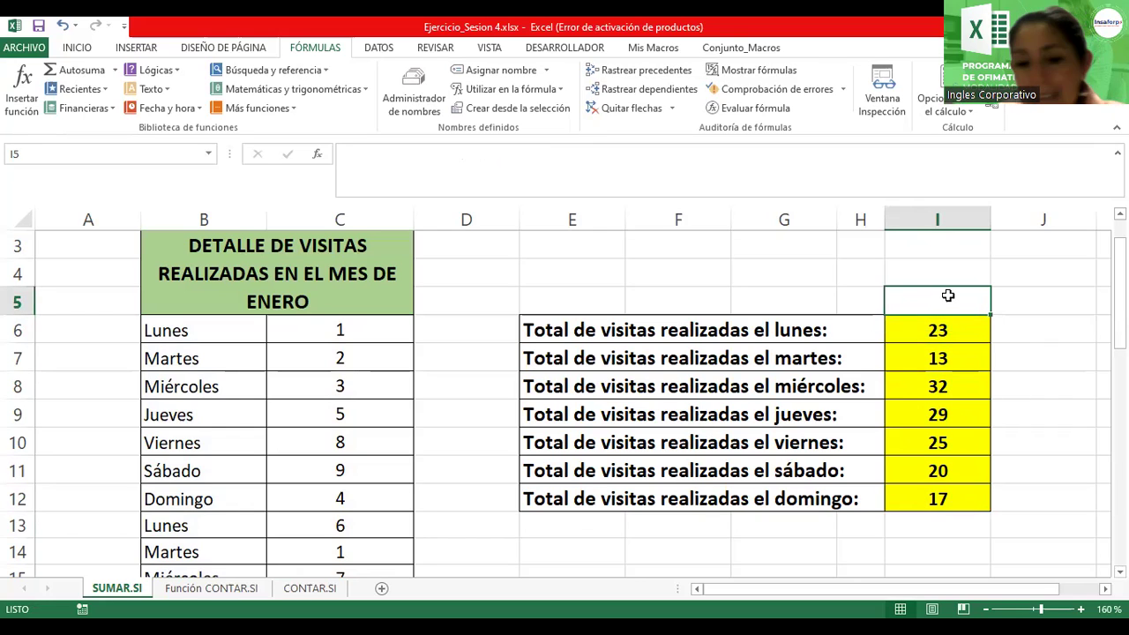
{"action": "type", "text": "Ejem"}
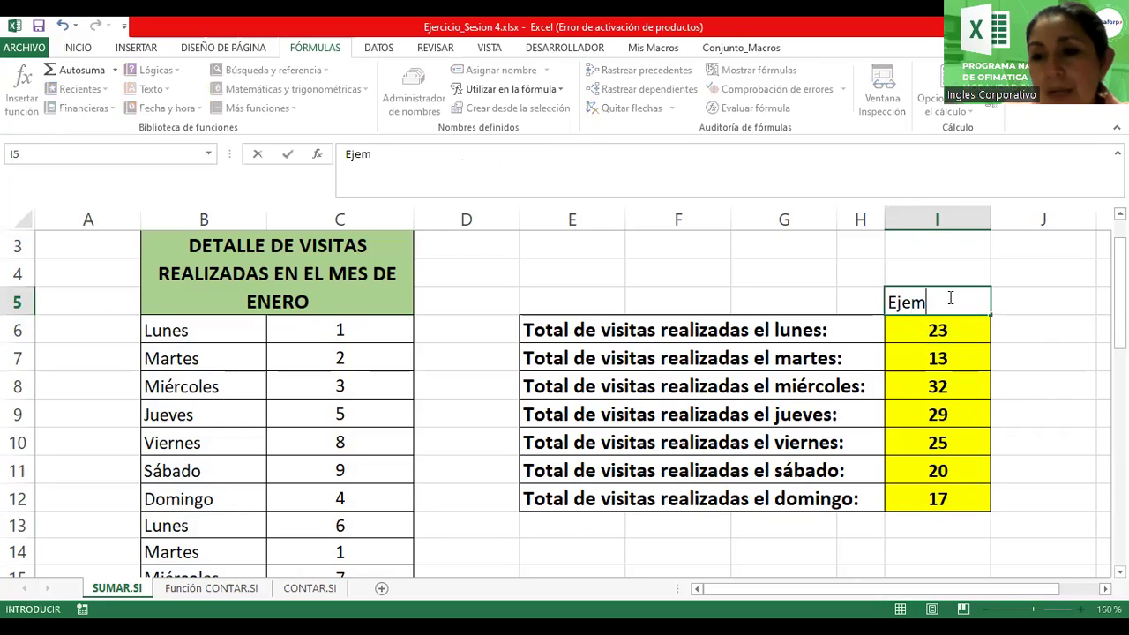
{"action": "type", "text": "plo 1"}
{"action": "key", "text": "Tab"}
{"action": "type", "text": "Ejemplo2"}
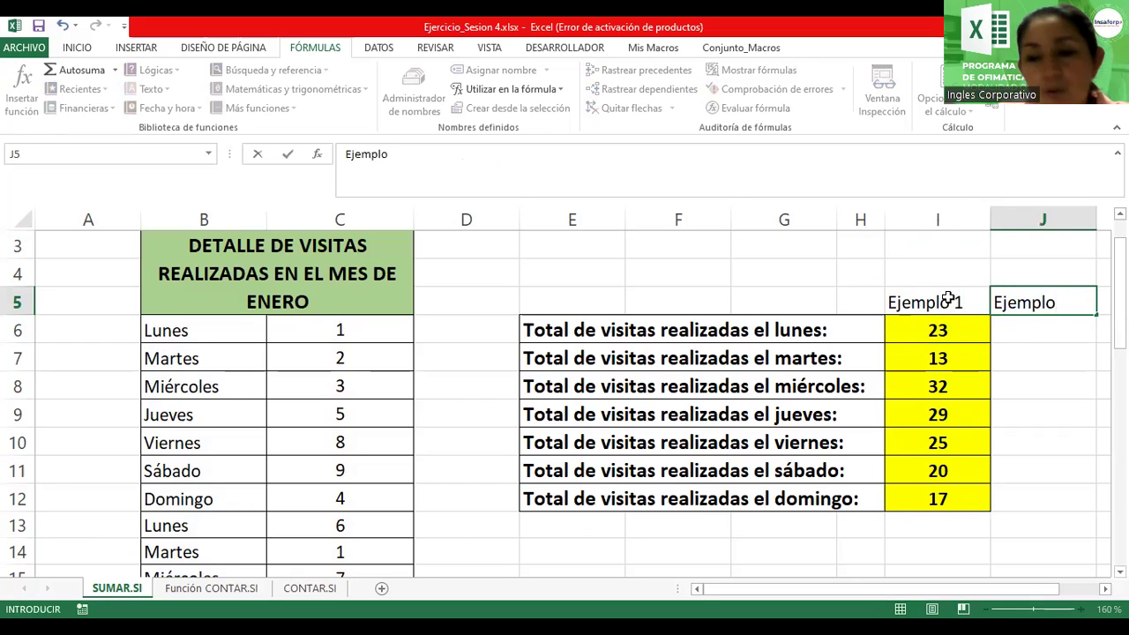
{"action": "key", "text": "Return"}
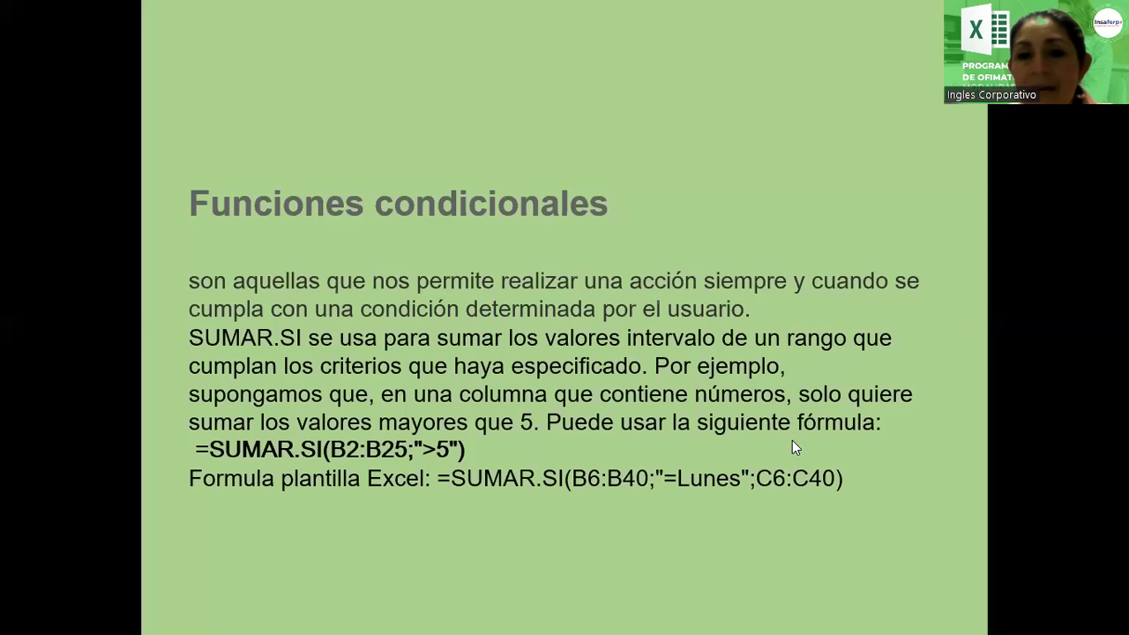
Step: Advance the slideshow to the slide explaining the CONTAR.SI function
{"action": "left_click", "coordinate": [569, 270]}
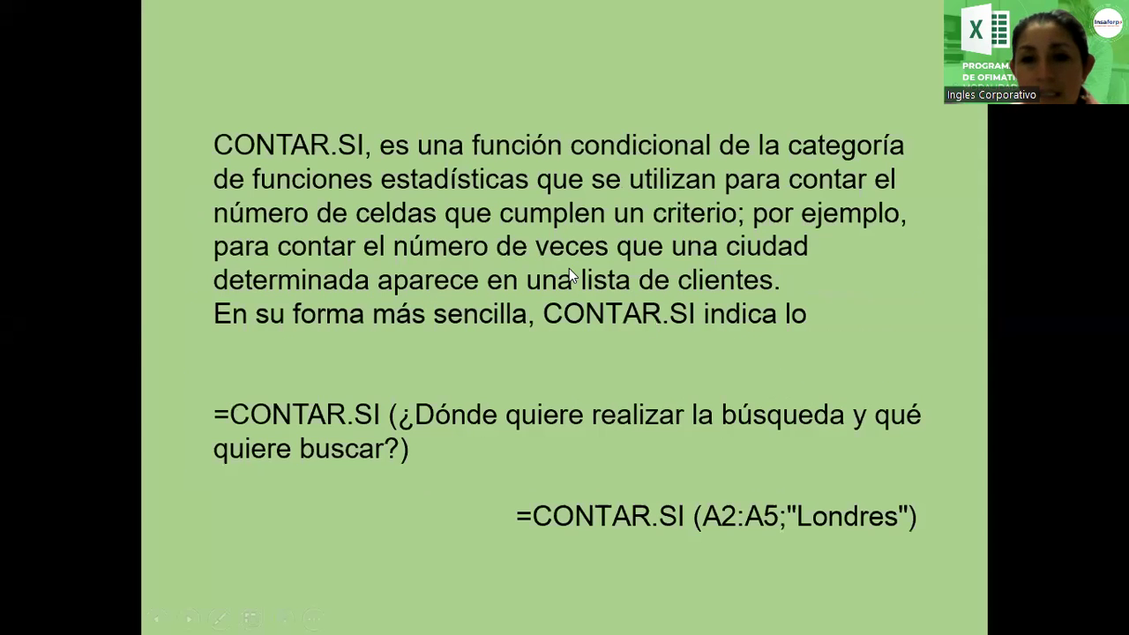
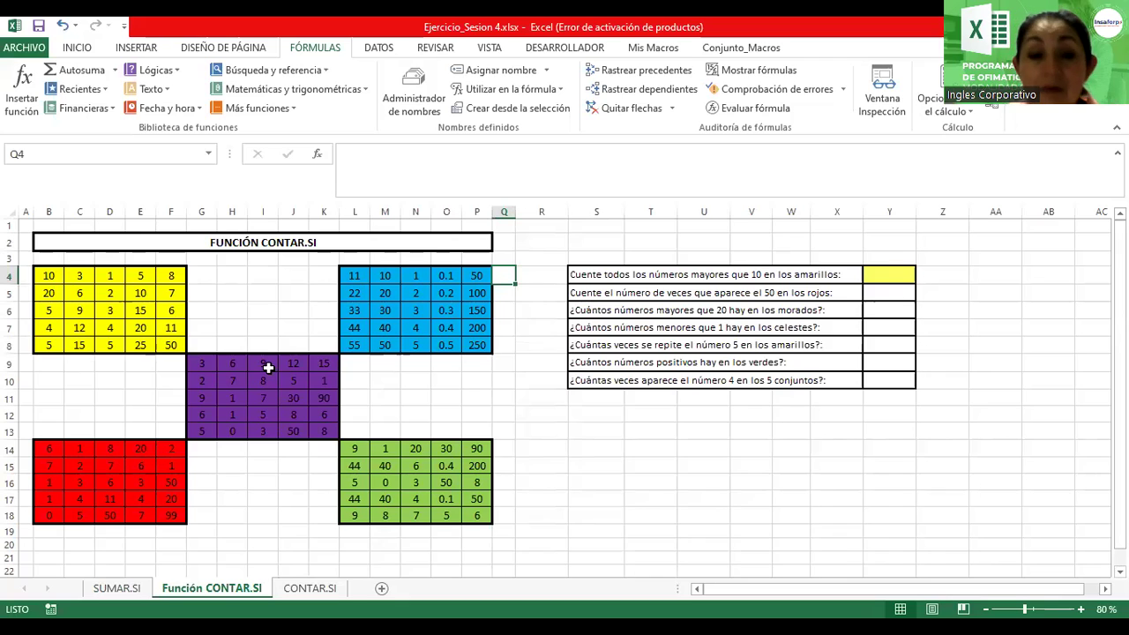
Step: Examine the coloured number blocks and counting questions on Excel's Función CONTAR.SI sheet, and select answer cell Y4 for the yellow block
{"action": "scroll", "coordinate": [187, 321], "scroll_direction": "up", "scroll_amount": 5, "text": "ctrl"}
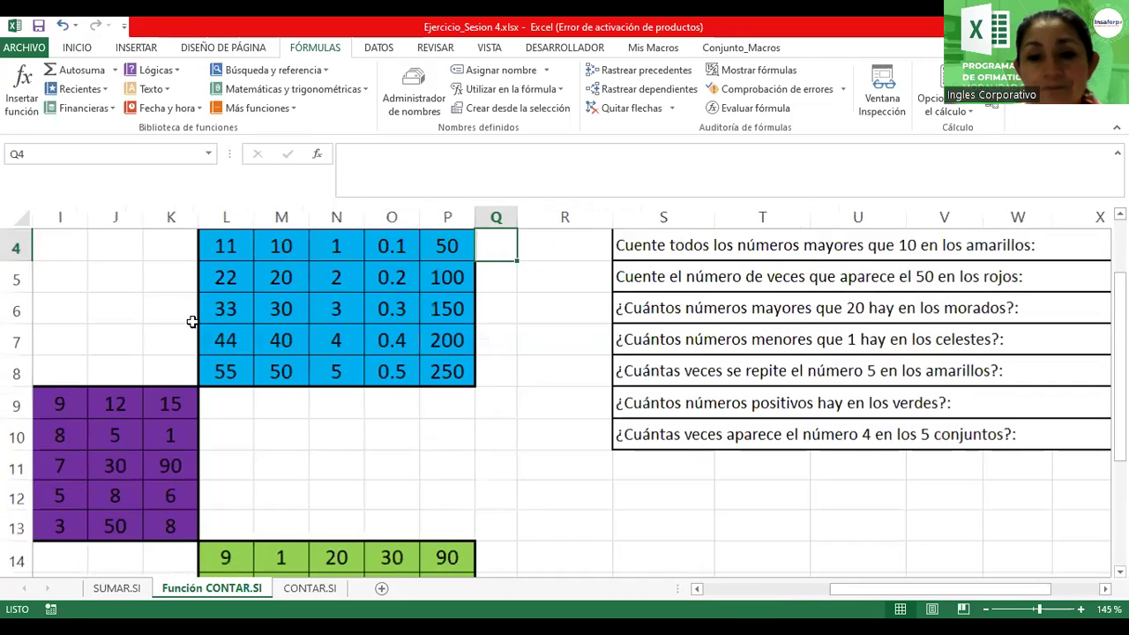
{"action": "scroll", "coordinate": [191, 321], "scroll_direction": "left", "scroll_amount": 3}
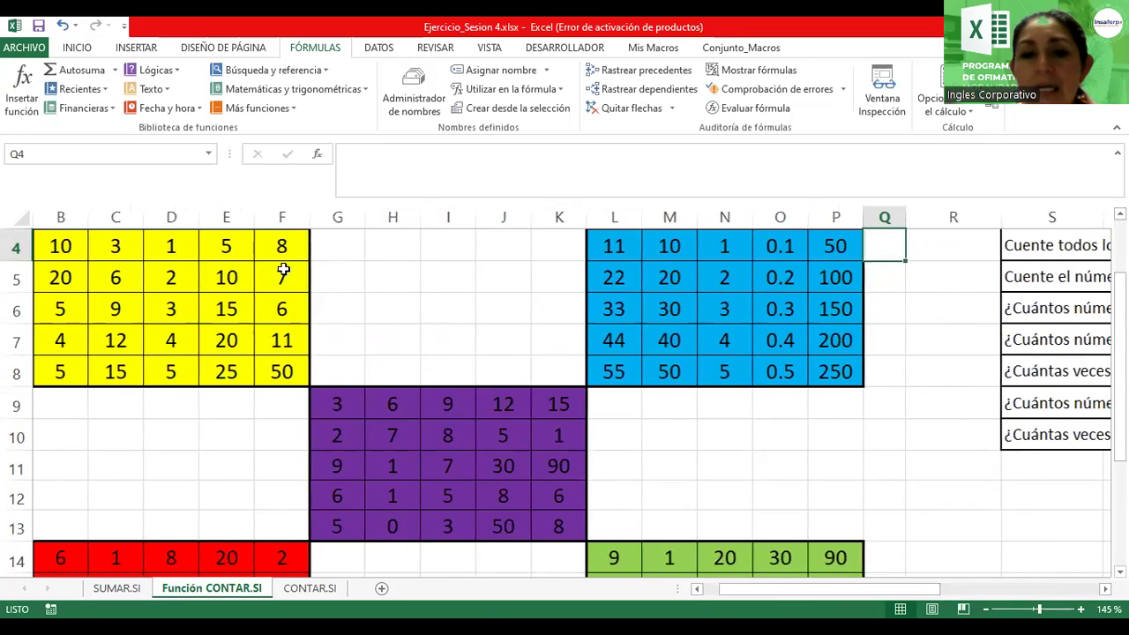
{"action": "scroll", "coordinate": [274, 423], "scroll_direction": "up", "scroll_amount": 1}
{"action": "left_click", "coordinate": [234, 348]}
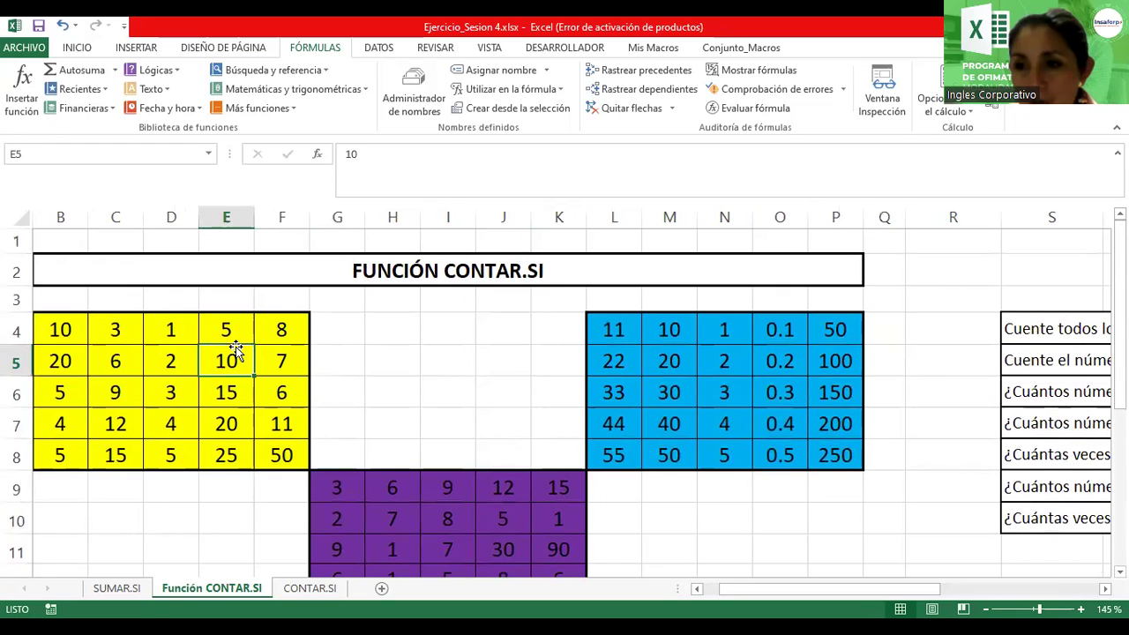
{"action": "left_click", "coordinate": [668, 355]}
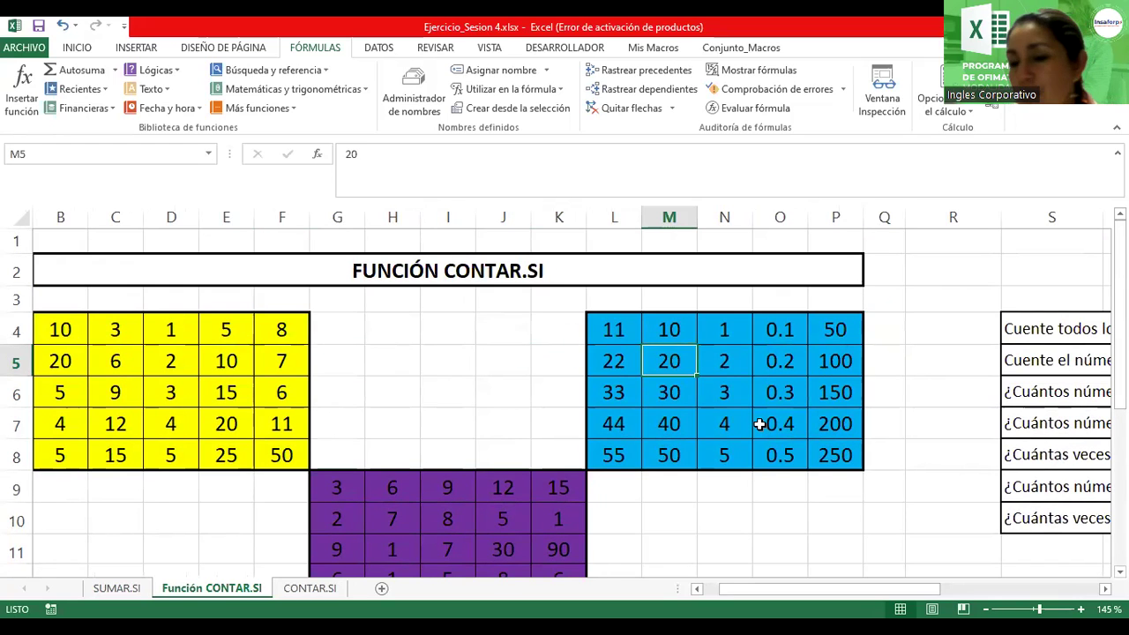
{"action": "scroll", "coordinate": [760, 424], "scroll_direction": "down", "scroll_amount": 3}
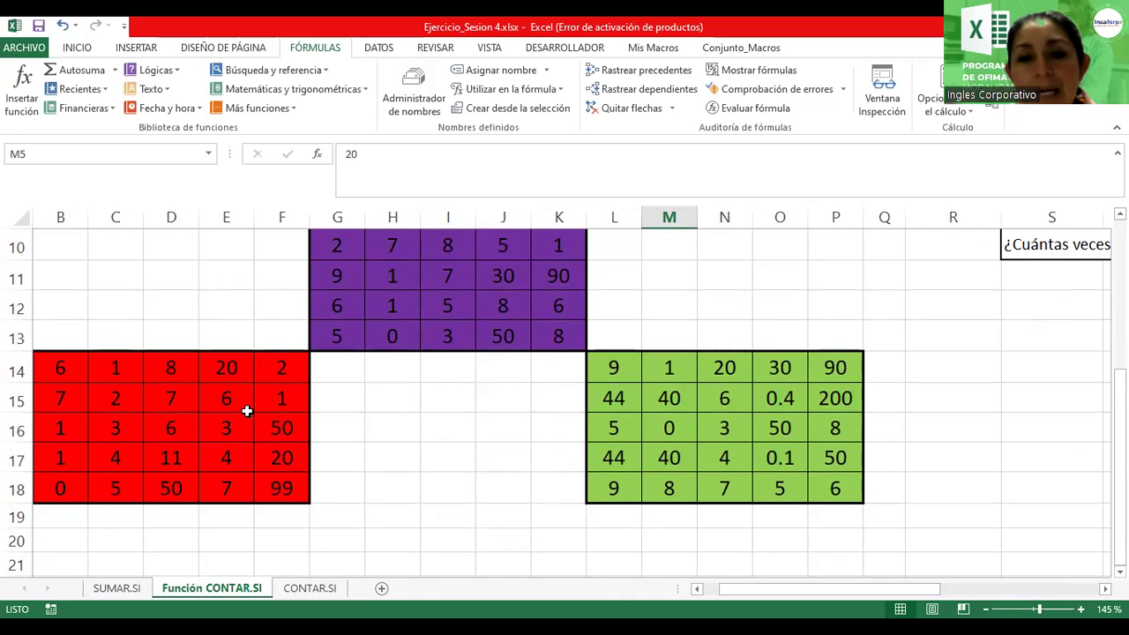
{"action": "left_click_drag", "start_coordinate": [935, 589], "coordinate": [1030, 597]}
{"action": "scroll", "coordinate": [970, 362], "scroll_direction": "up", "scroll_amount": 3}
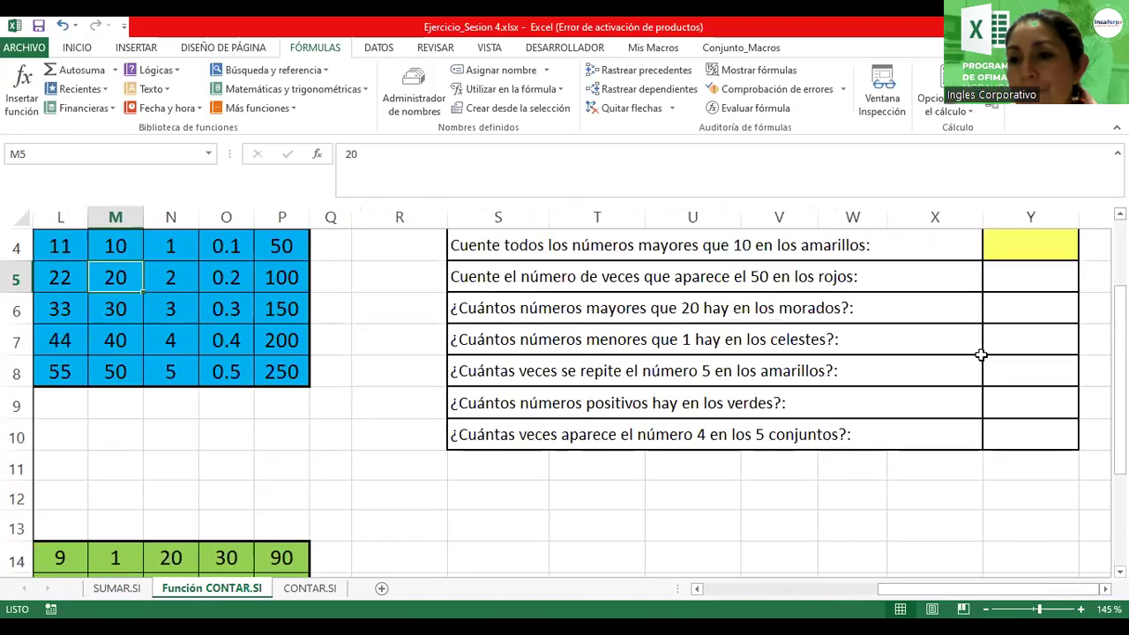
{"action": "left_click", "coordinate": [1034, 328]}
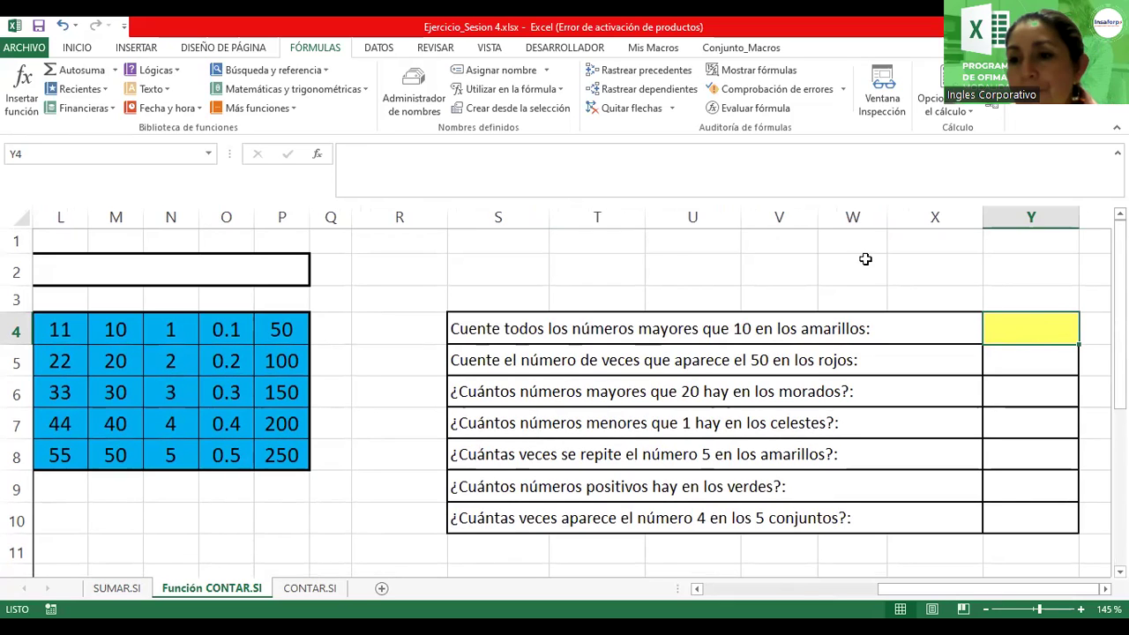
{"action": "left_click", "coordinate": [914, 330]}
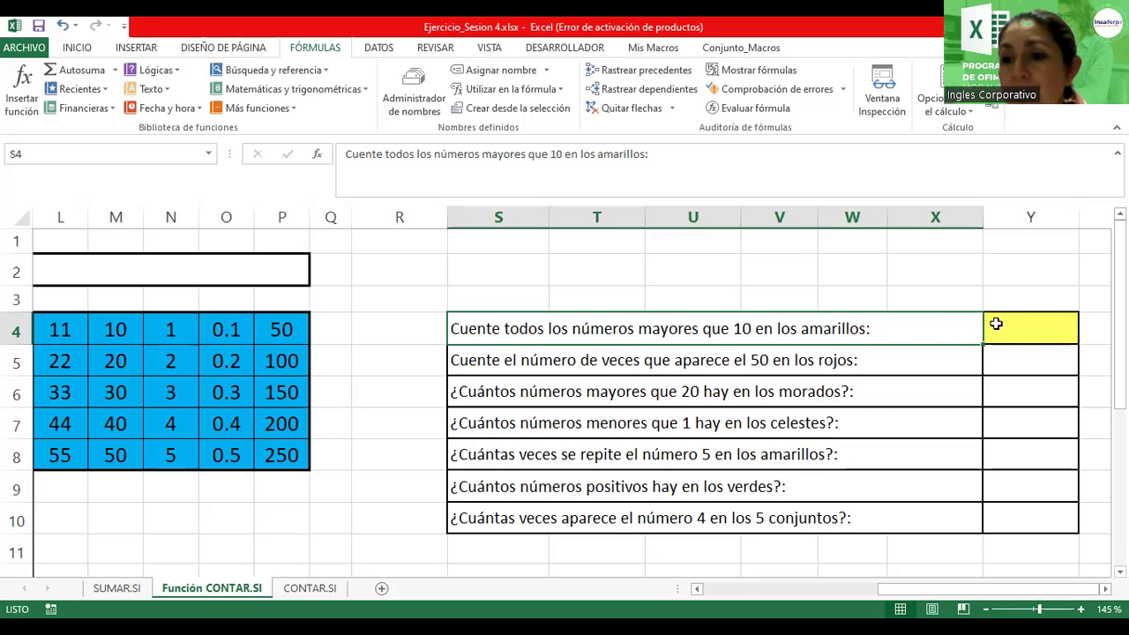
{"action": "left_click", "coordinate": [1030, 330]}
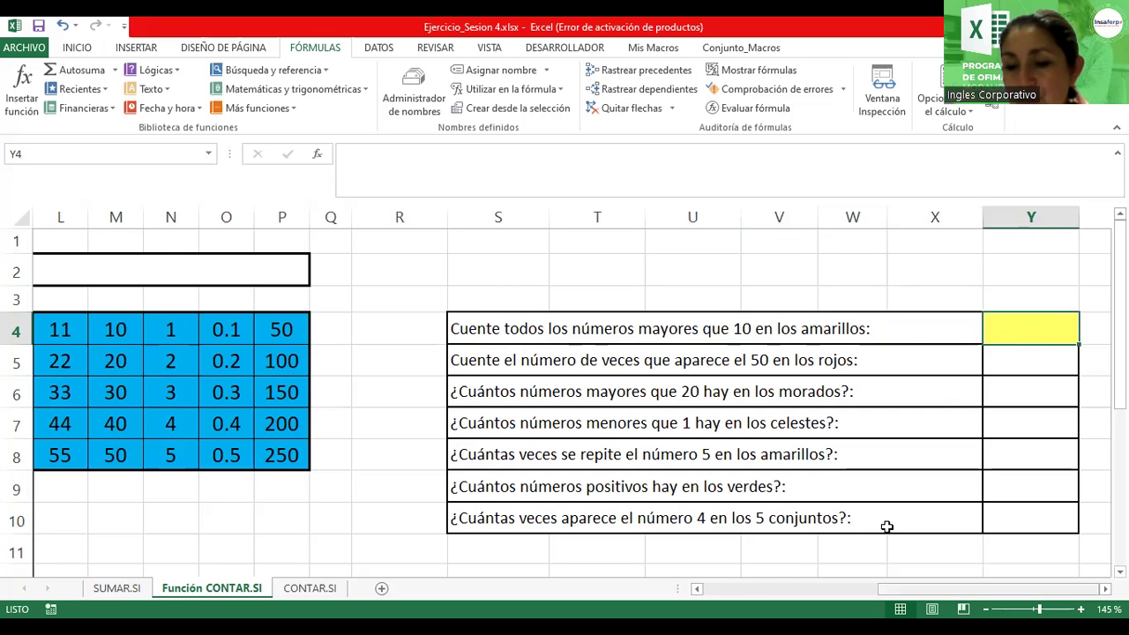
{"action": "left_click_drag", "start_coordinate": [1098, 588], "coordinate": [921, 588]}
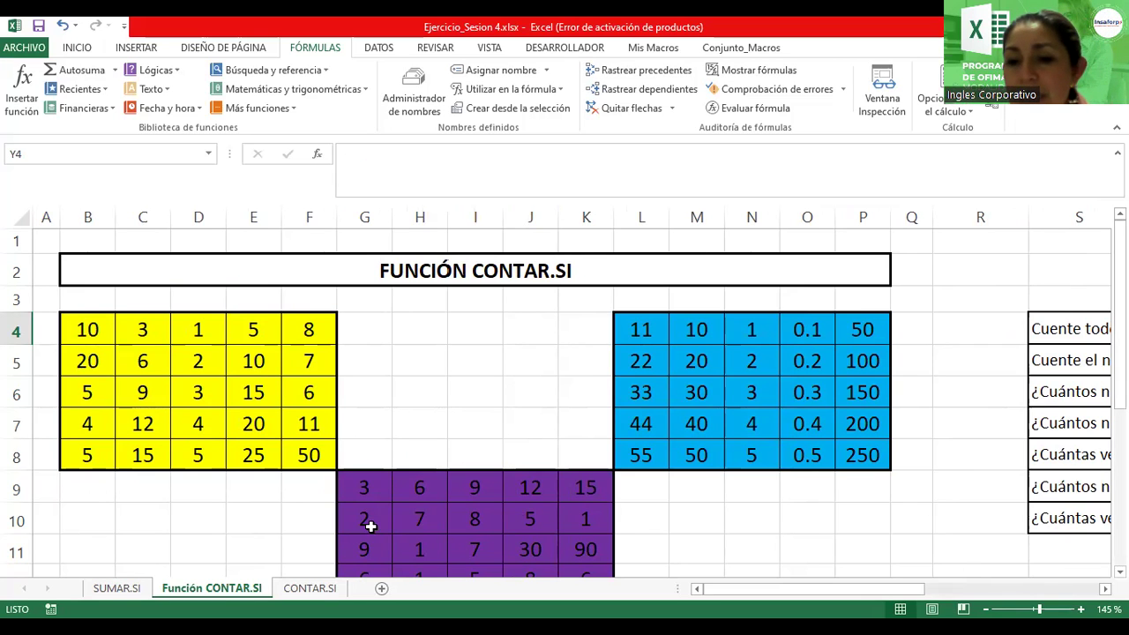
{"action": "scroll", "coordinate": [370, 526], "scroll_direction": "right", "scroll_amount": 5}
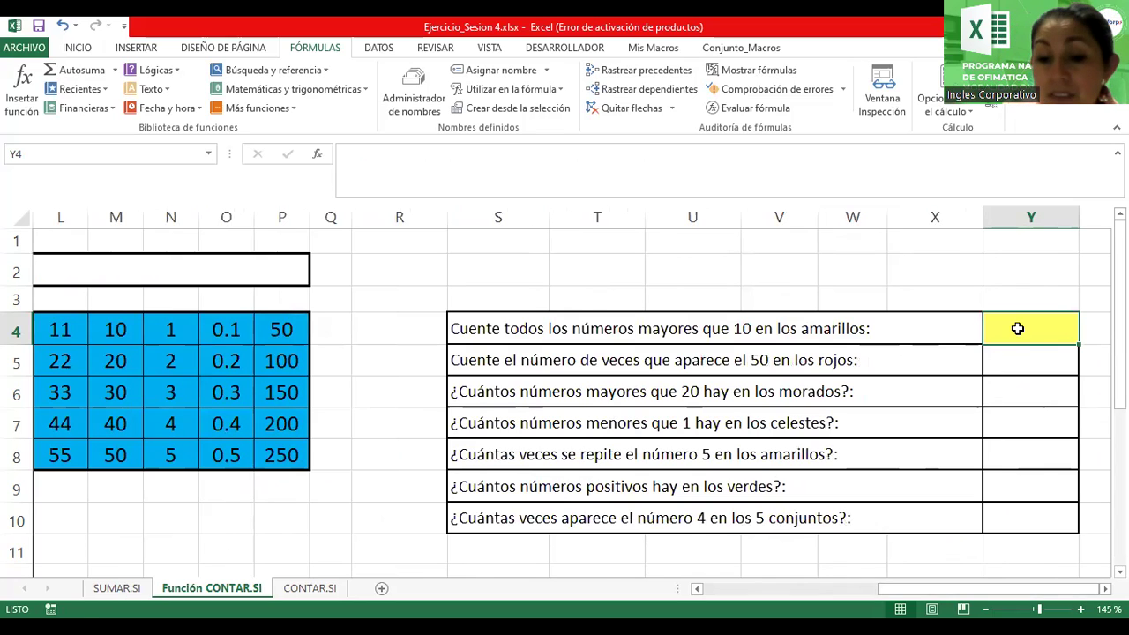
{"action": "type", "text": "="}
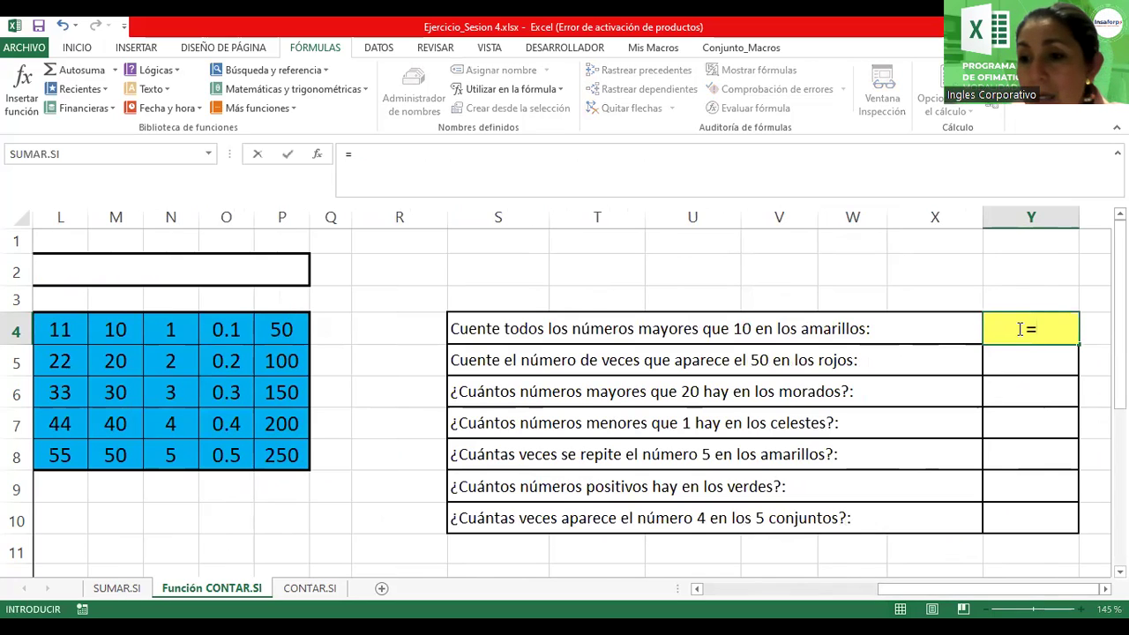
{"action": "type", "text": "contar.si("}
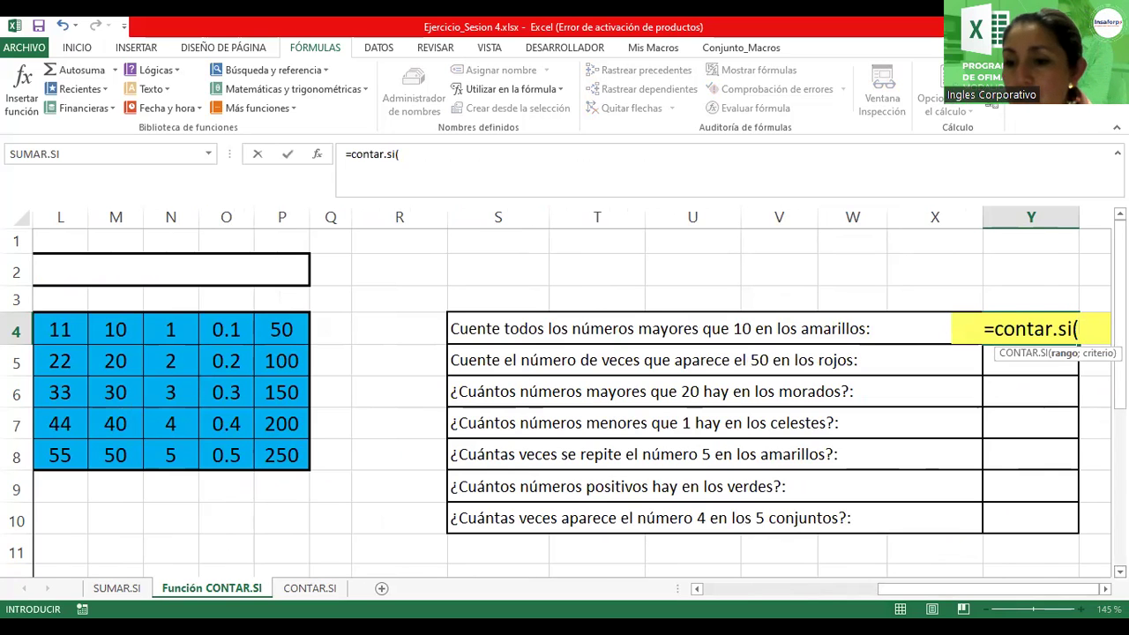
{"action": "left_click", "coordinate": [1105, 588]}
{"action": "left_click", "coordinate": [1104, 588]}
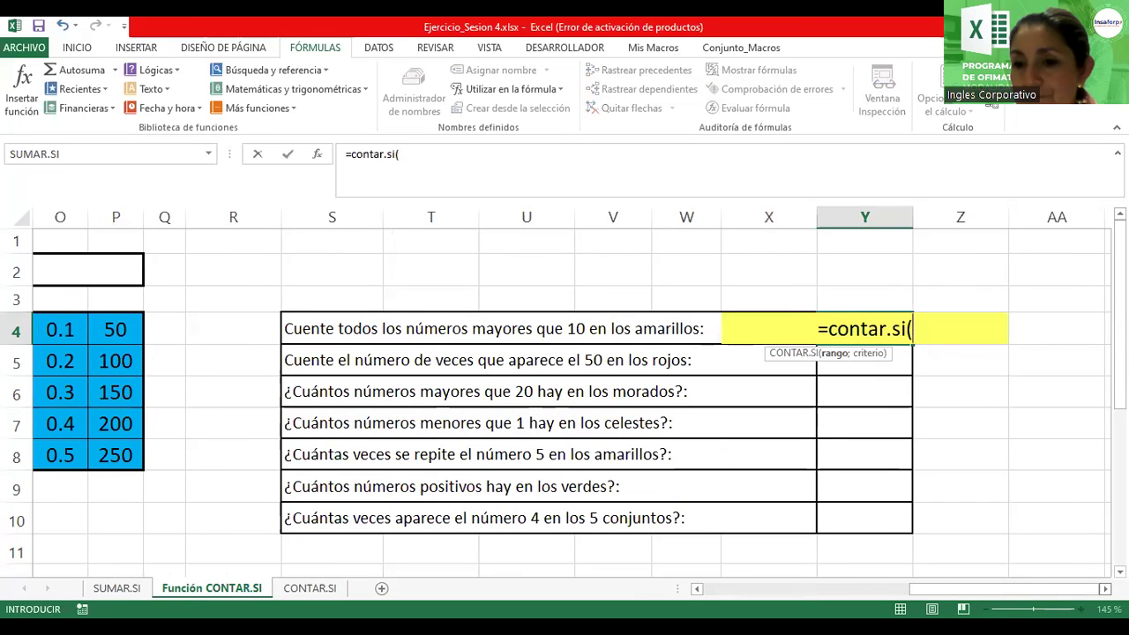
{"action": "left_click_drag", "start_coordinate": [1076, 589], "coordinate": [882, 589]}
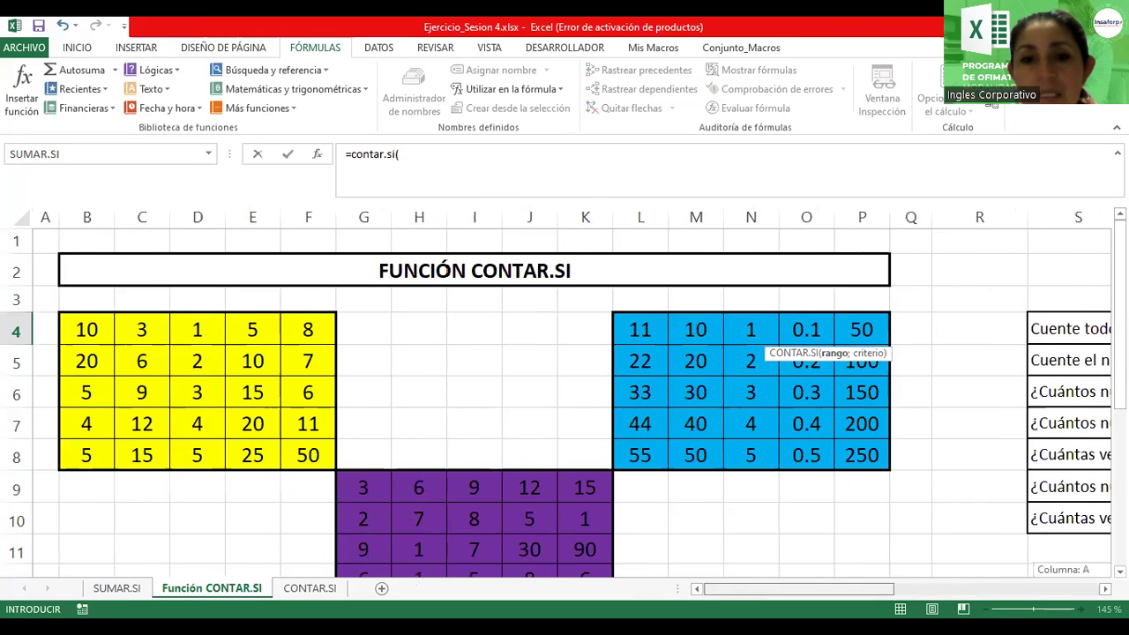
{"action": "left_click", "coordinate": [92, 333]}
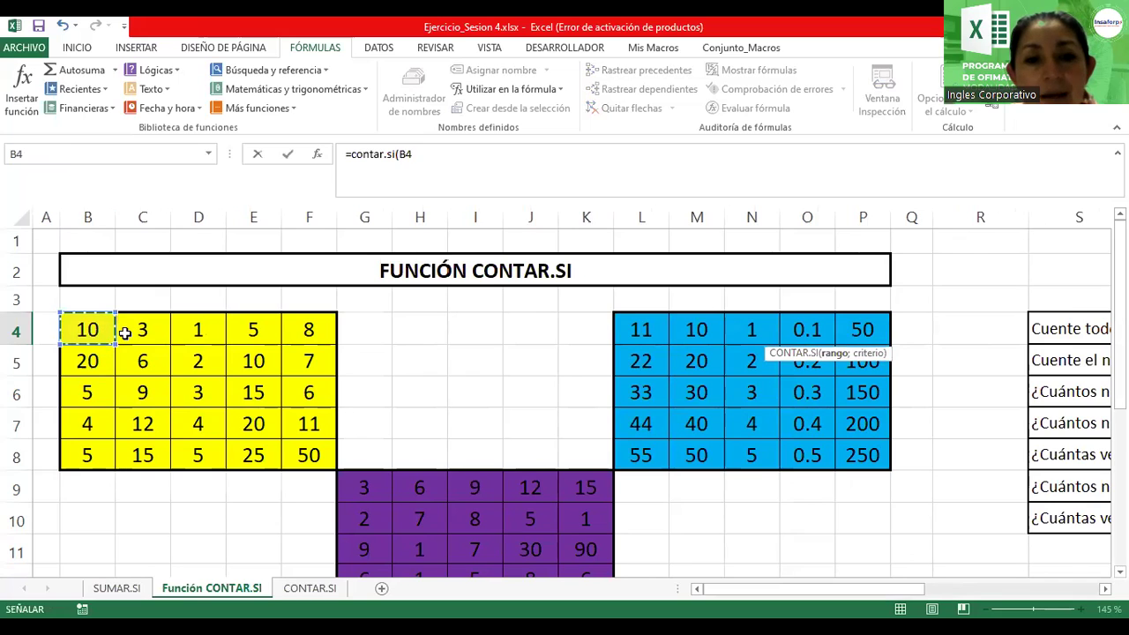
{"action": "left_click", "coordinate": [309, 455], "text": "shift"}
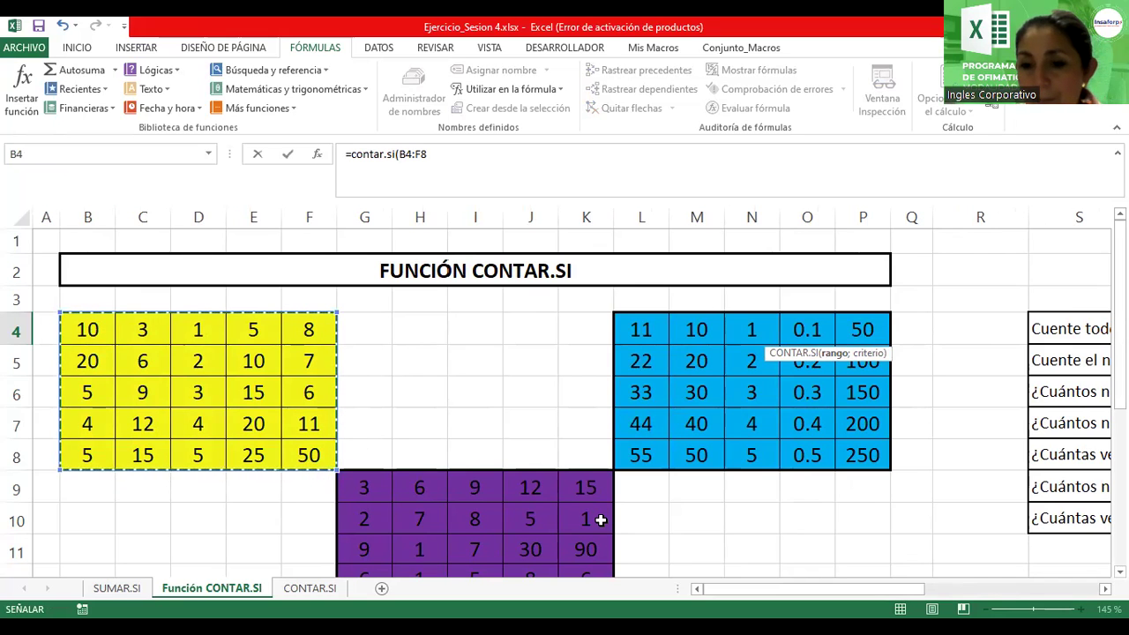
{"action": "left_click_drag", "start_coordinate": [822, 588], "coordinate": [997, 589]}
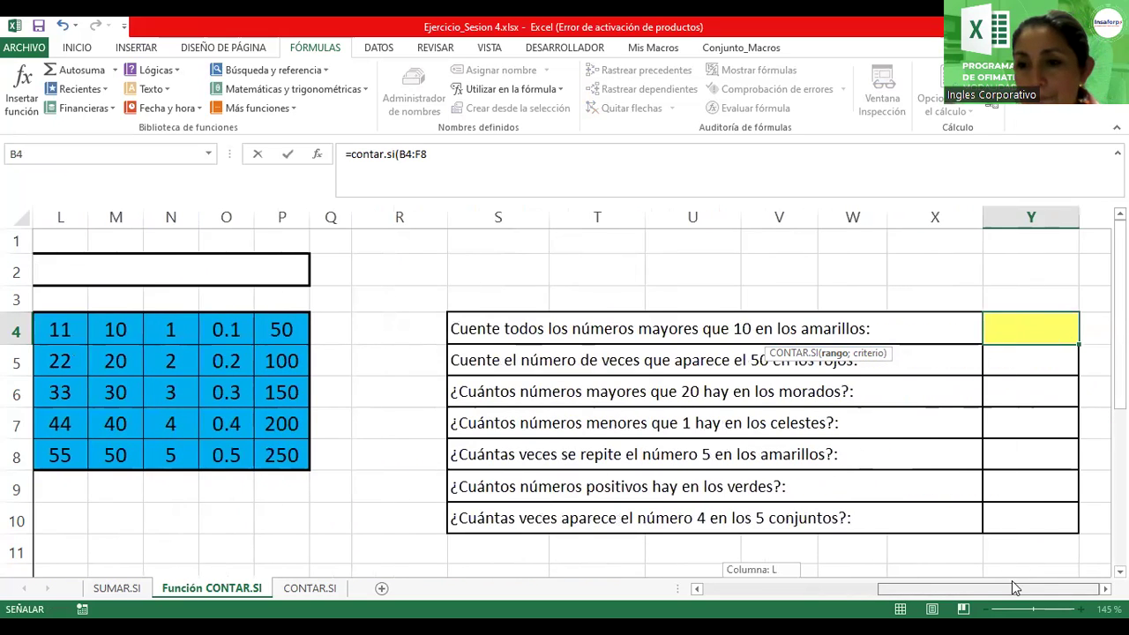
{"action": "left_click", "coordinate": [1105, 588]}
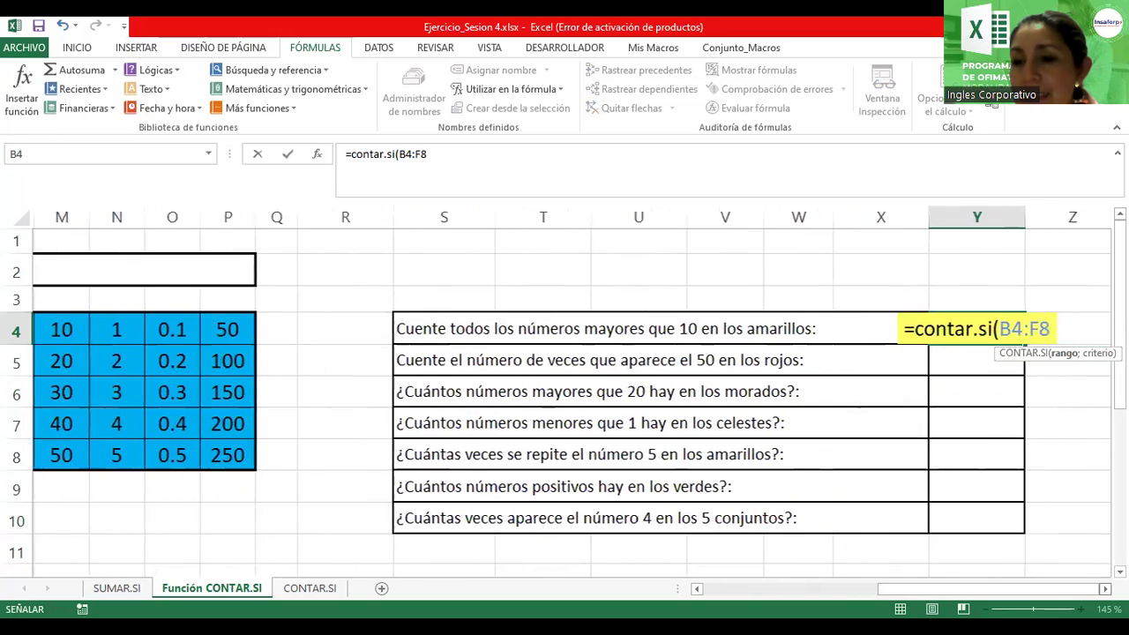
{"action": "left_click", "coordinate": [1105, 588]}
{"action": "scroll", "coordinate": [1008, 423], "scroll_direction": "right", "scroll_amount": 1}
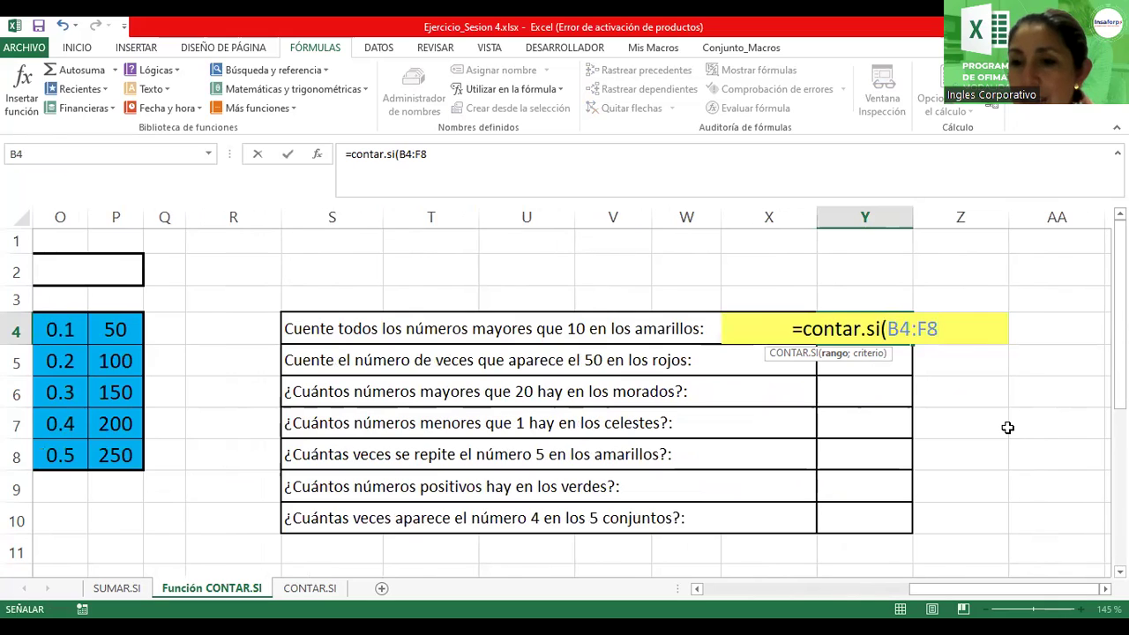
{"action": "type", "text": ";"}
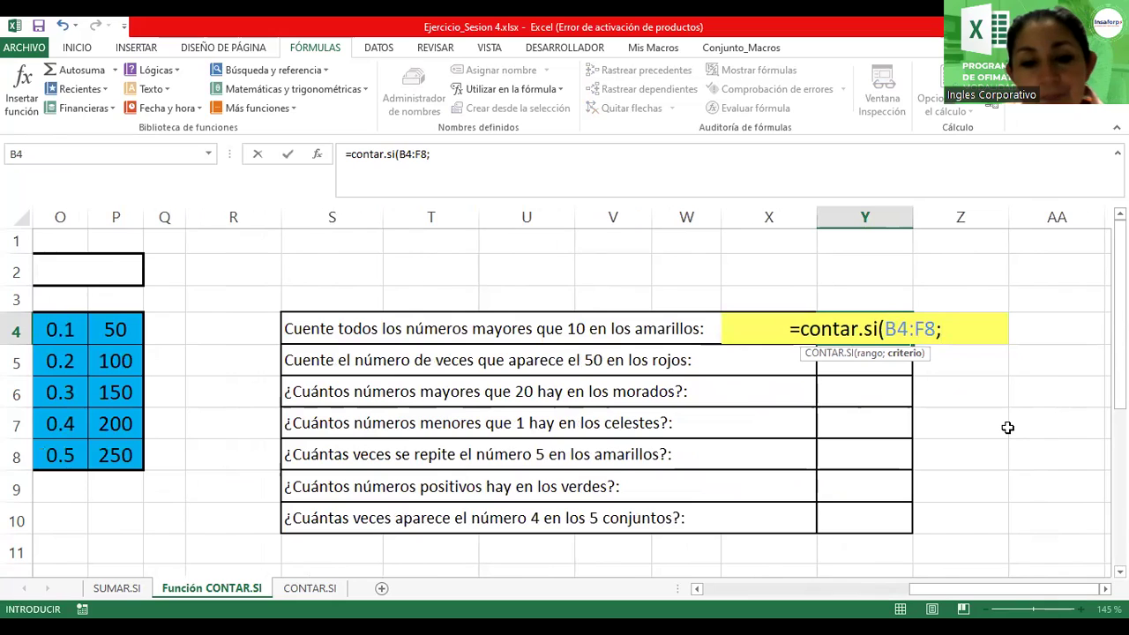
{"action": "type", "text": "\""}
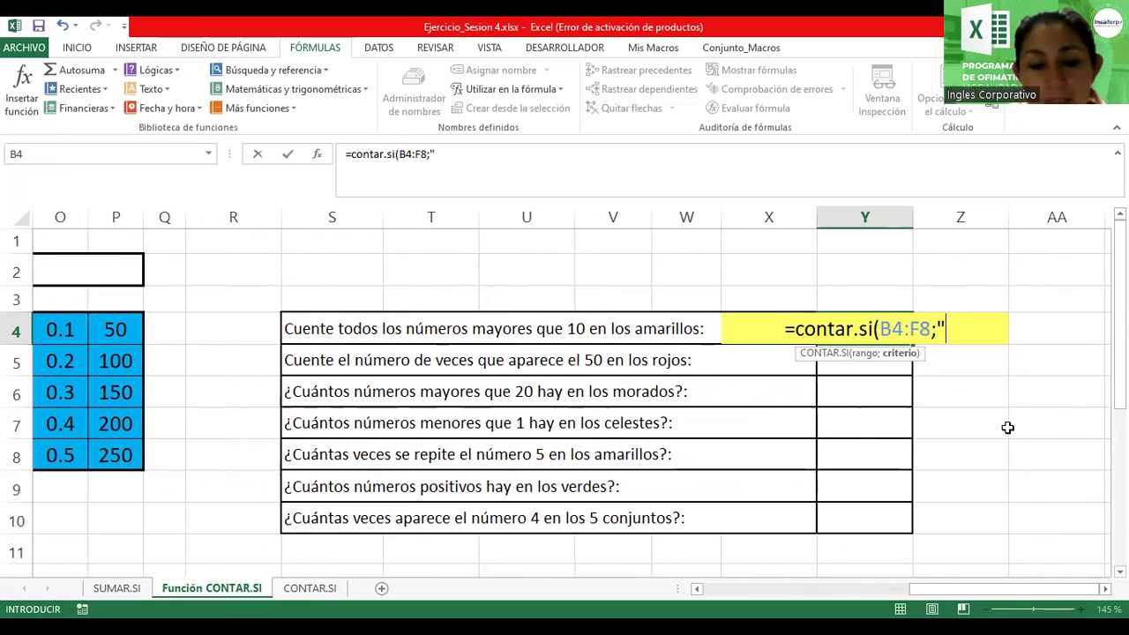
{"action": "type", "text": "<"}
{"action": "key", "text": "BackSpace"}
{"action": "type", "text": ">"}
{"action": "left_click", "coordinate": [1007, 427]}
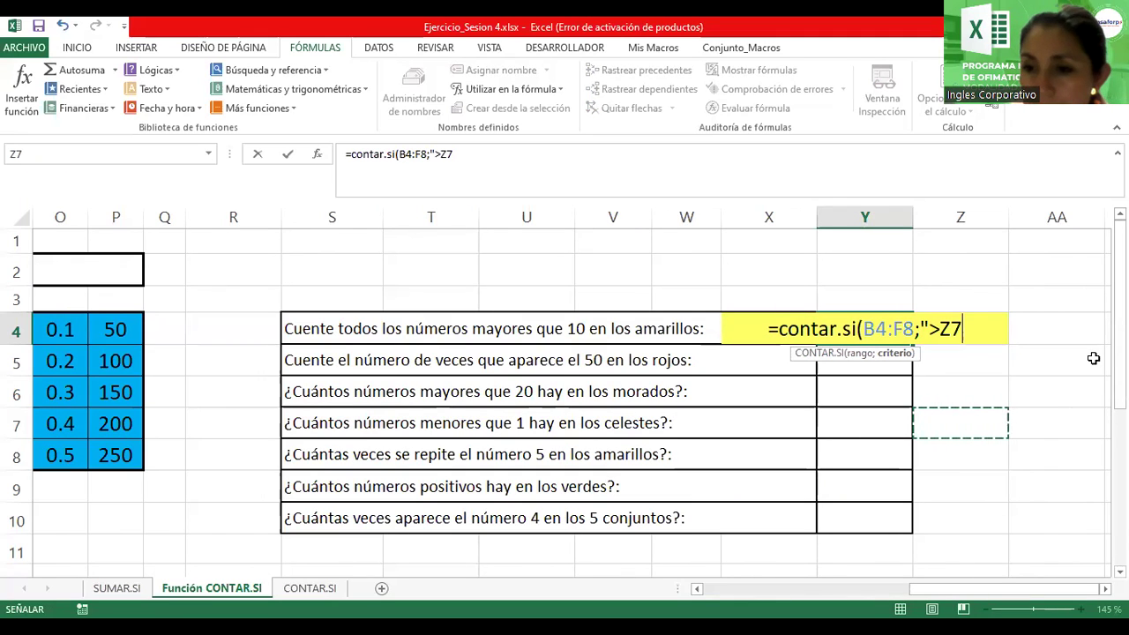
{"action": "left_click", "coordinate": [963, 326], "text": "shift"}
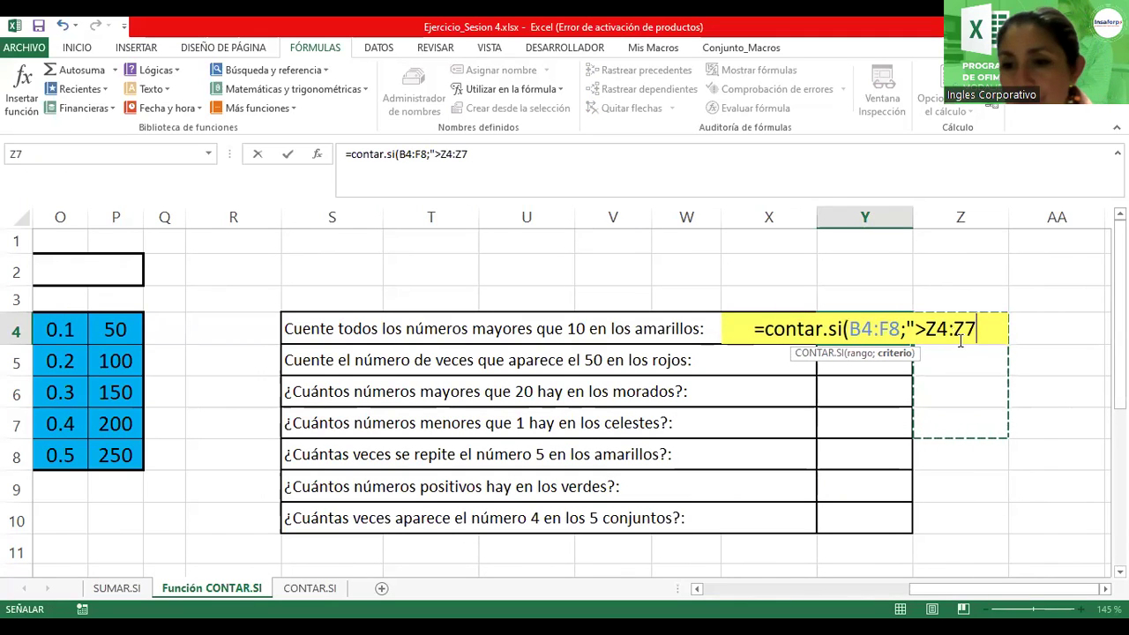
{"action": "key", "text": "Escape"}
Step: Count the numbers greater than 10 in the yellow block by entering =CONTAR.SI(B4:F8;">10") in Y4
{"action": "type", "text": "="}
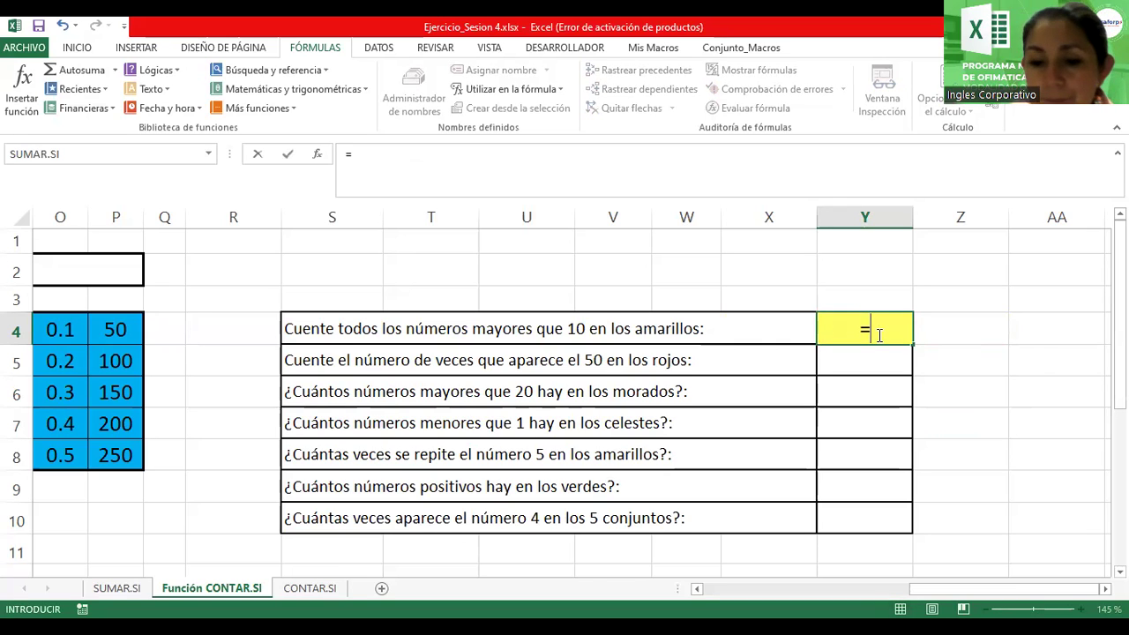
{"action": "type", "text": "contar.si("}
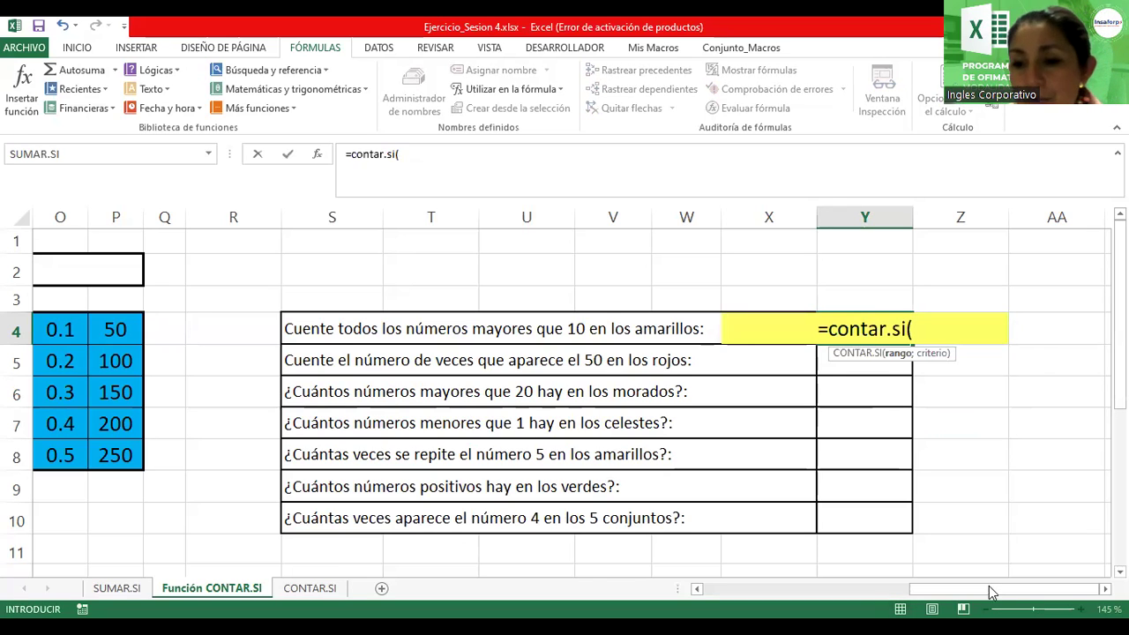
{"action": "left_click_drag", "start_coordinate": [986, 593], "coordinate": [790, 591]}
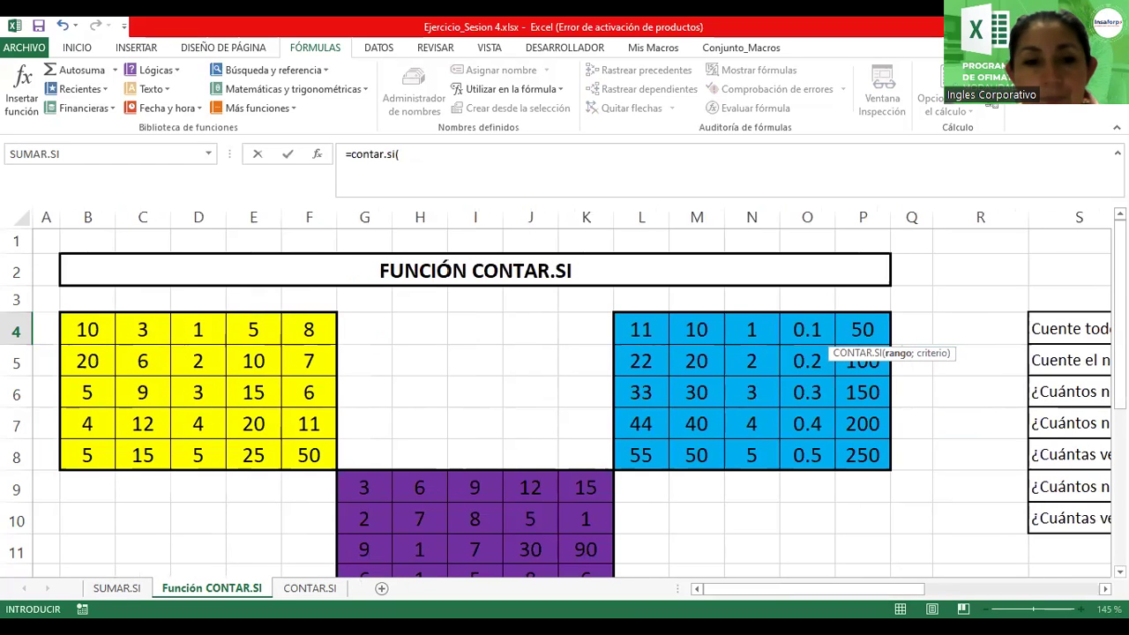
{"action": "left_click_drag", "start_coordinate": [291, 453], "coordinate": [87, 329]}
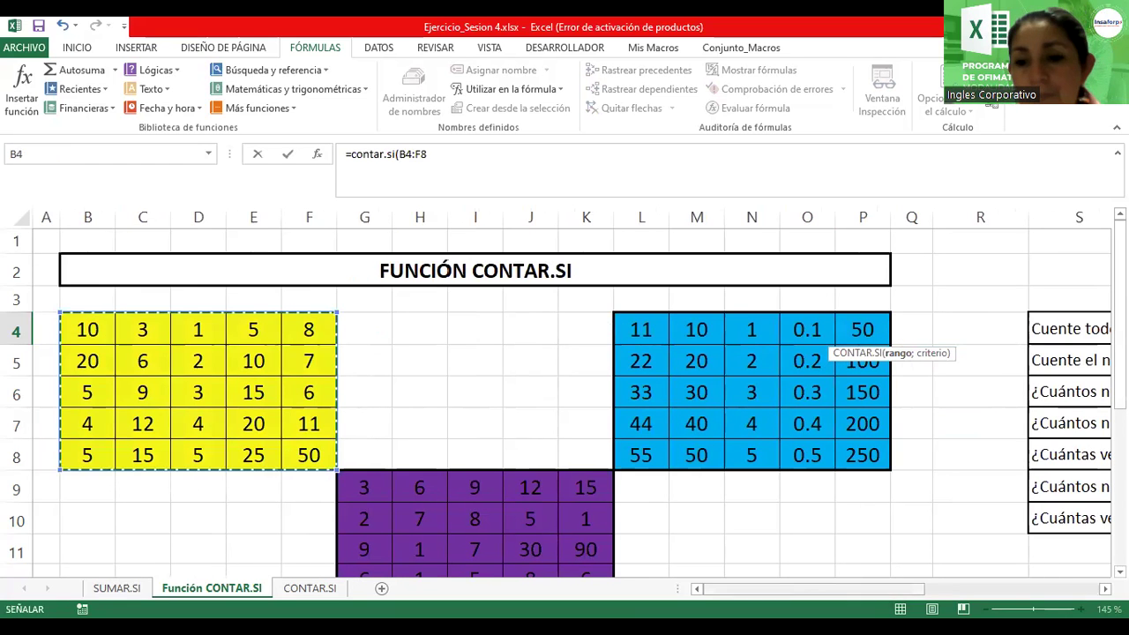
{"action": "left_click_drag", "start_coordinate": [816, 589], "coordinate": [986, 589]}
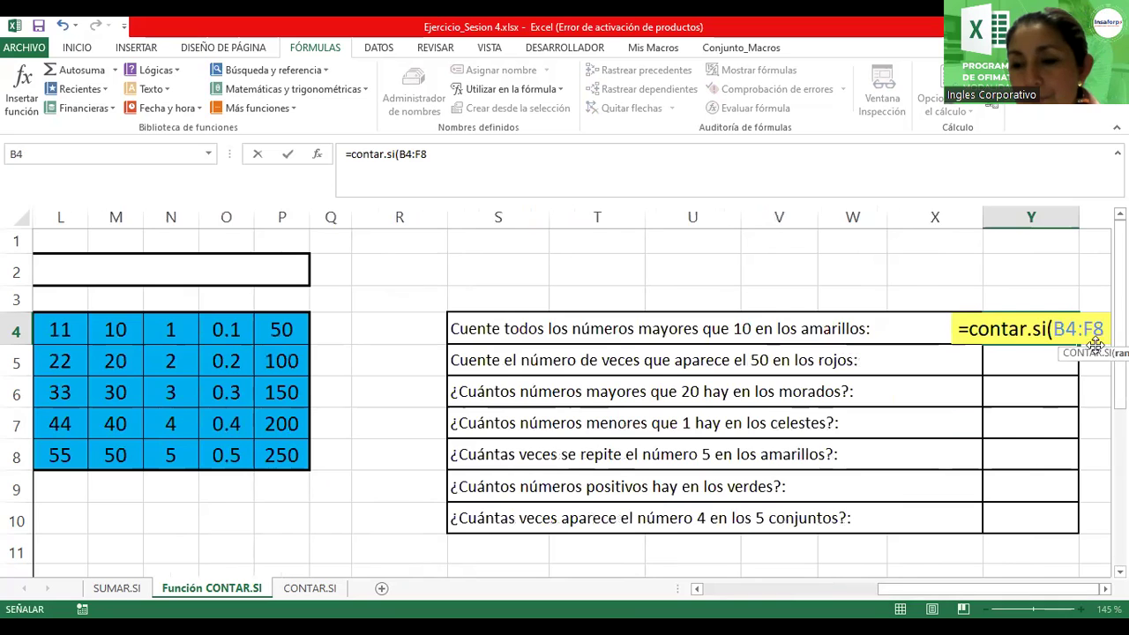
{"action": "type", "text": ";"}
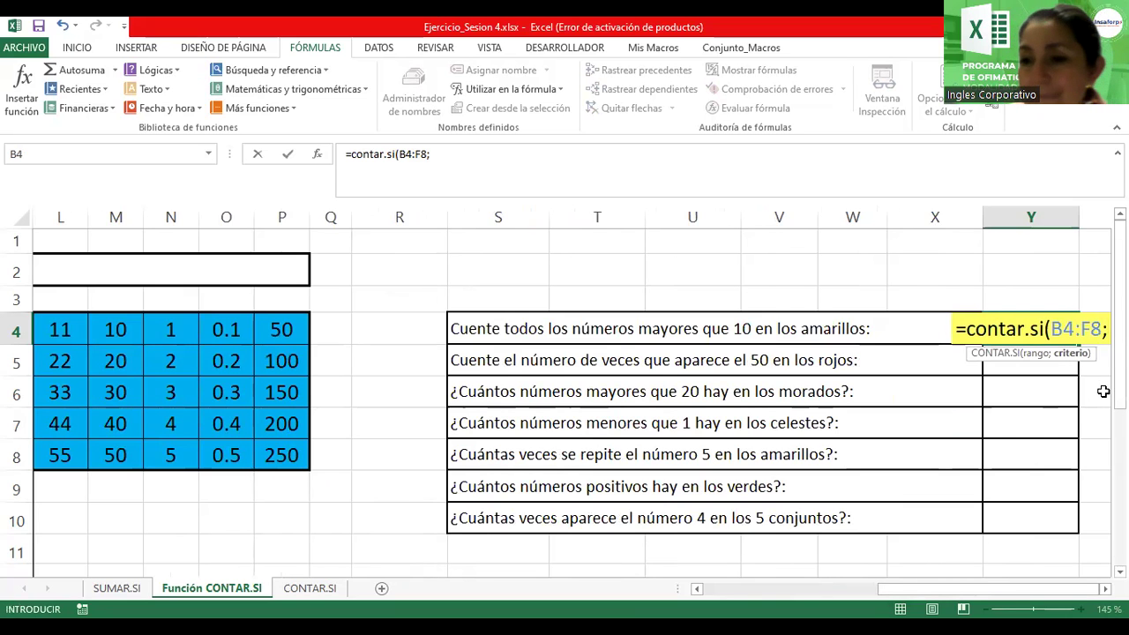
{"action": "scroll", "coordinate": [571, 392], "scroll_direction": "right", "scroll_amount": 4}
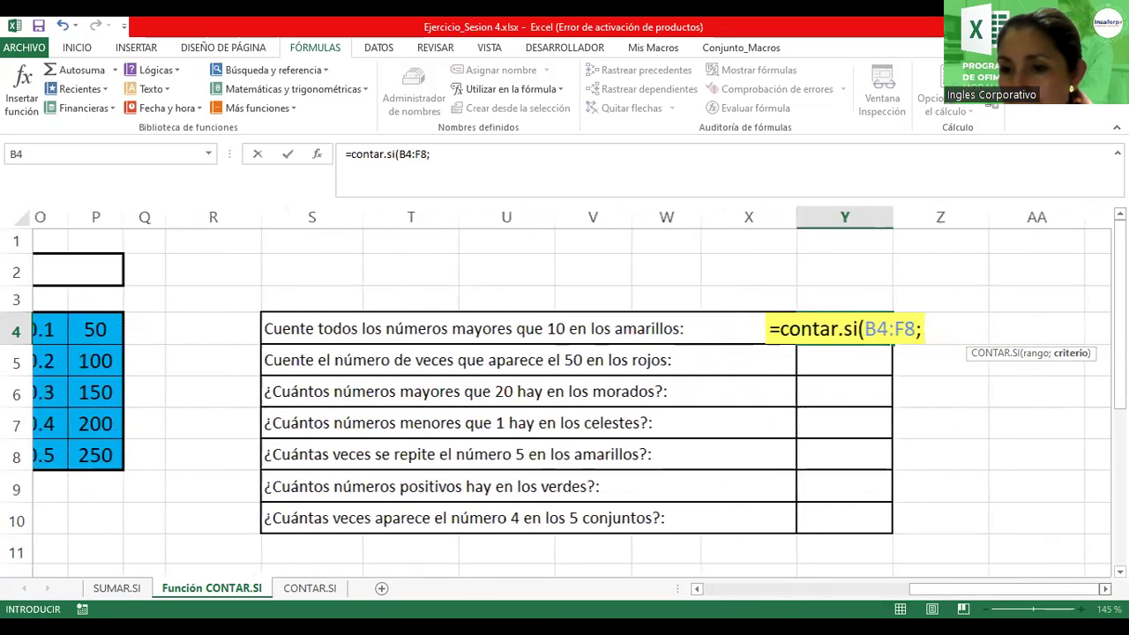
{"action": "scroll", "coordinate": [571, 392], "scroll_direction": "right", "scroll_amount": 2}
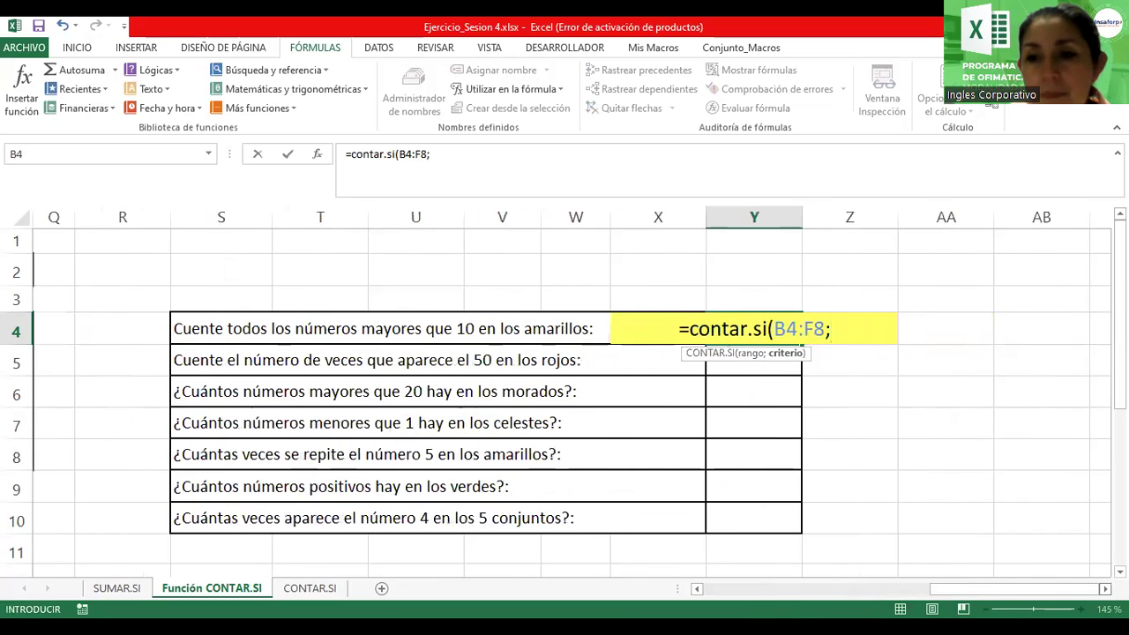
{"action": "type", "text": "\"<"}
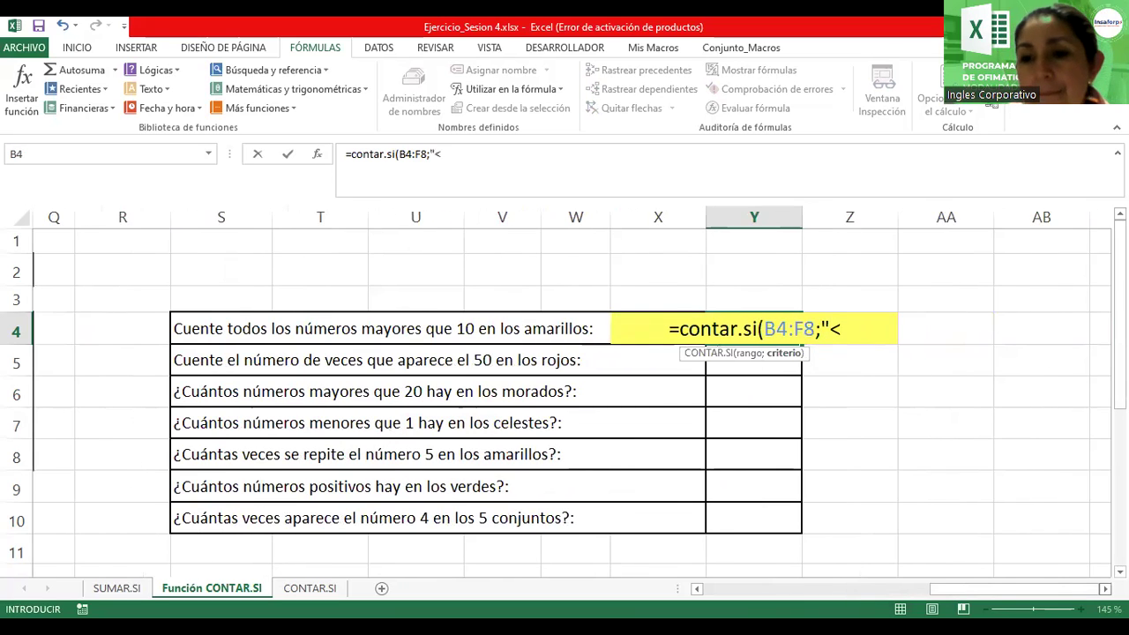
{"action": "key", "text": "BackSpace"}
{"action": "type", "text": ">"}
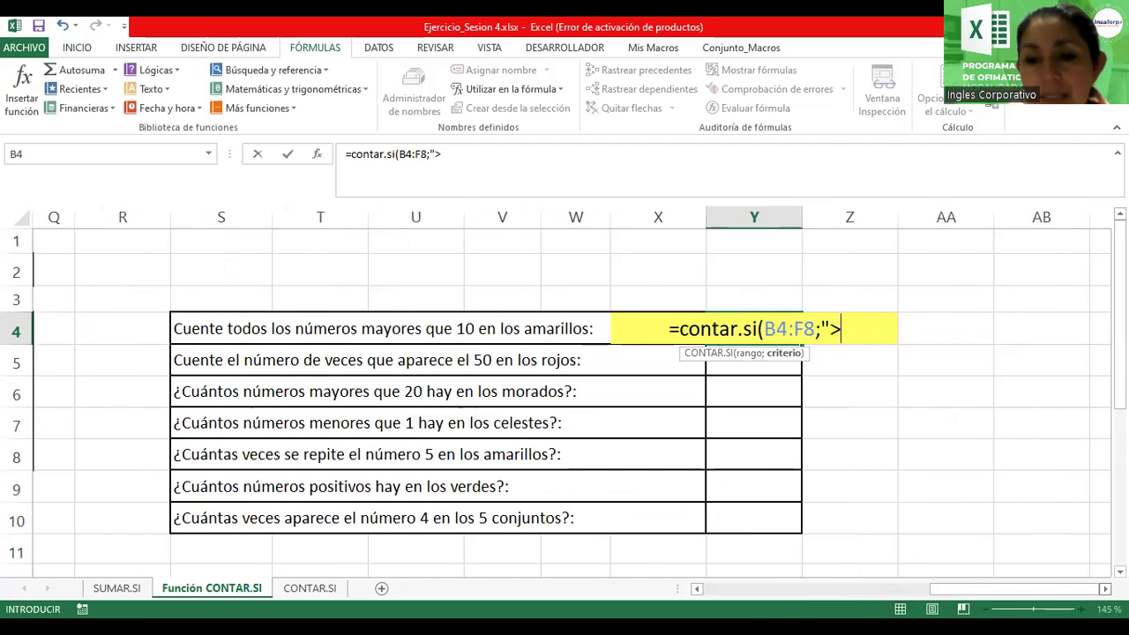
{"action": "type", "text": "10\""}
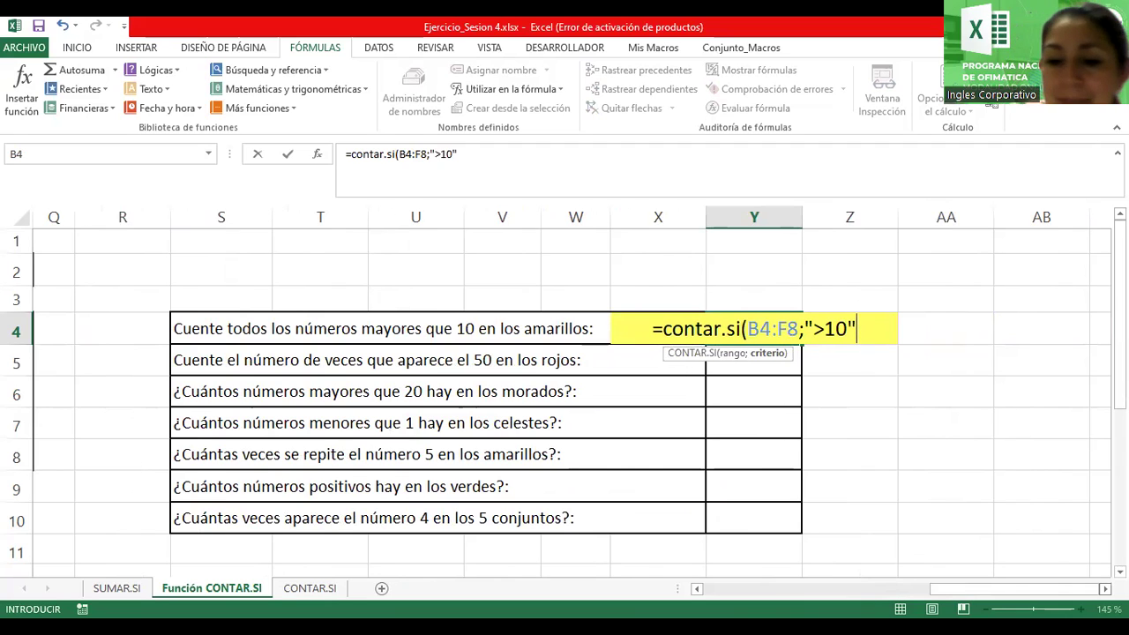
{"action": "type", "text": ")"}
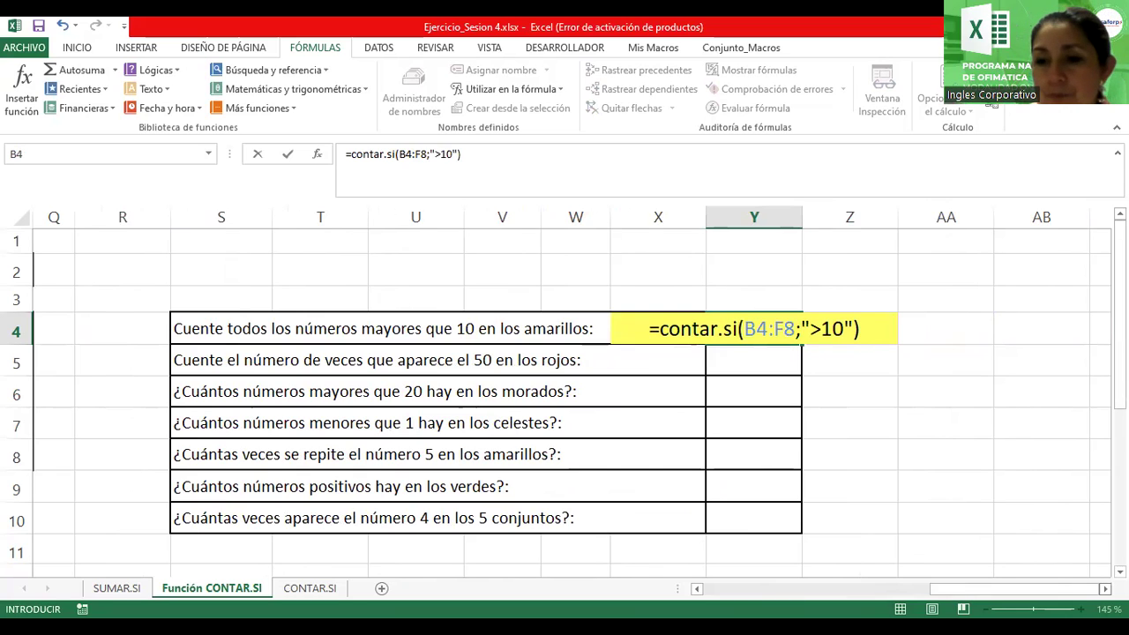
{"action": "key", "text": "Return"}
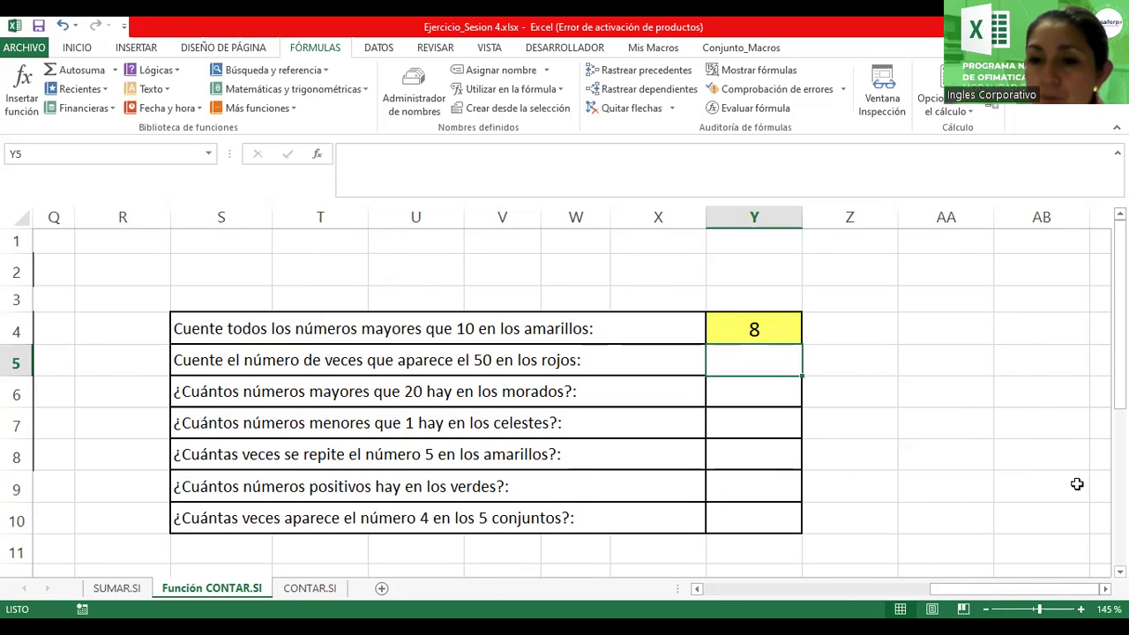
Step: Check the Y4 formula against the yellow block by going through each number greater than 10, and select answer cell Y5
{"action": "left_click", "coordinate": [741, 335]}
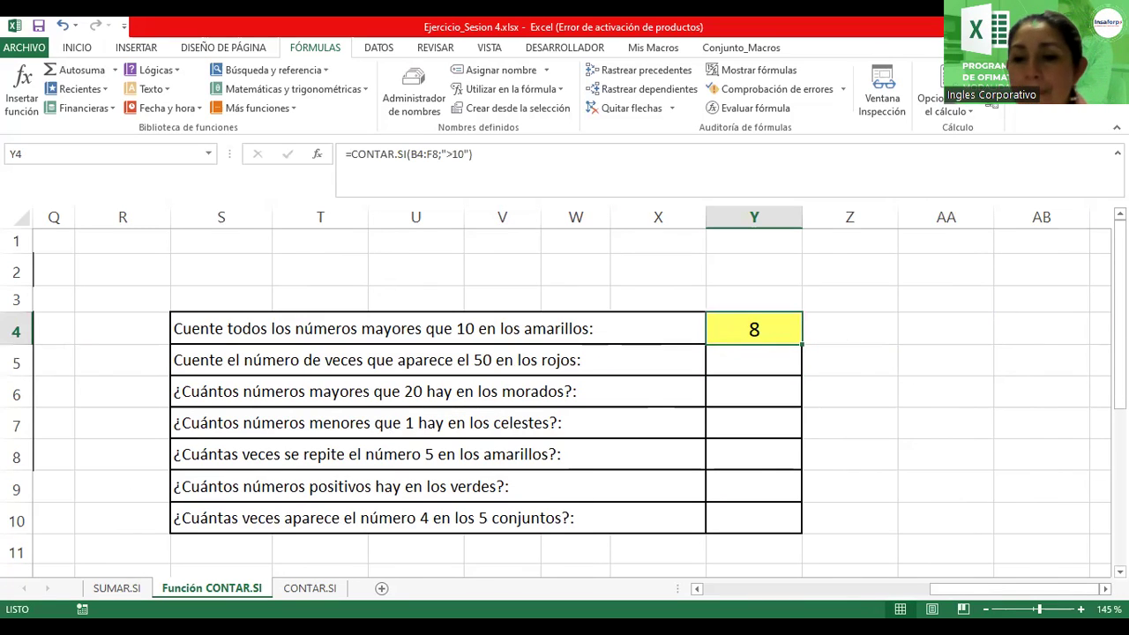
{"action": "left_click_drag", "start_coordinate": [959, 595], "coordinate": [740, 595]}
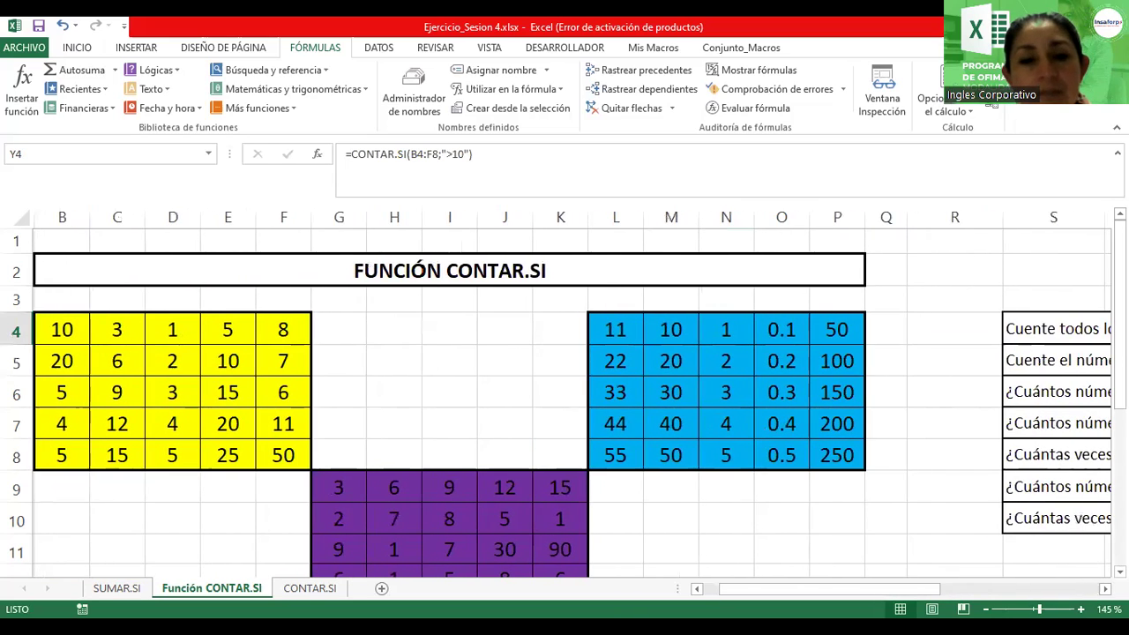
{"action": "left_click", "coordinate": [286, 455]}
{"action": "left_click", "coordinate": [238, 455]}
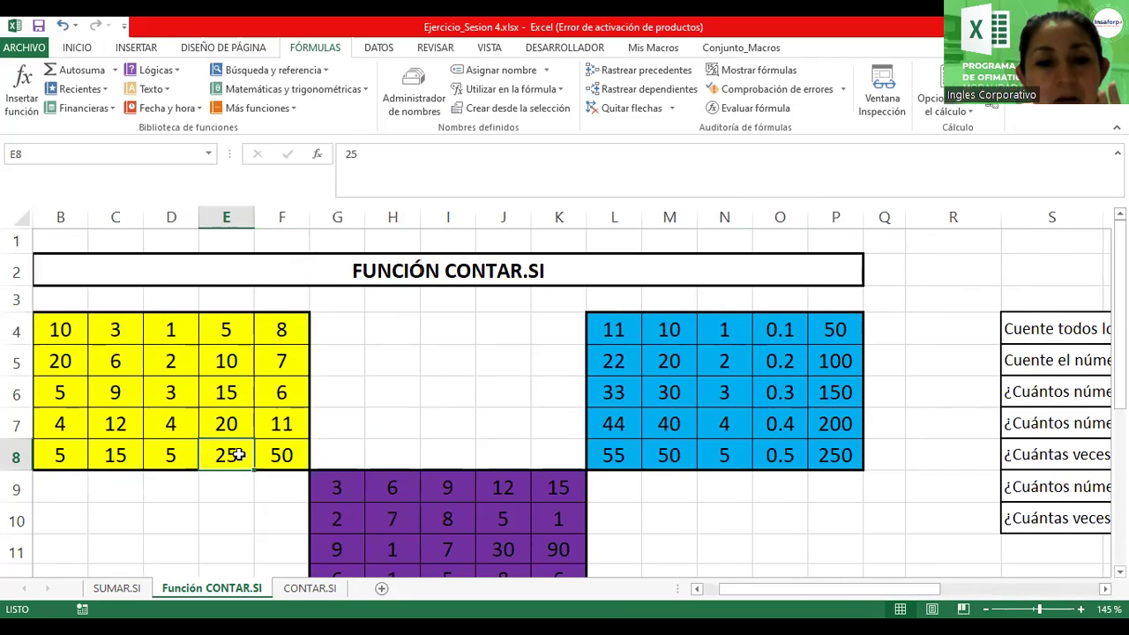
{"action": "left_click", "coordinate": [104, 455]}
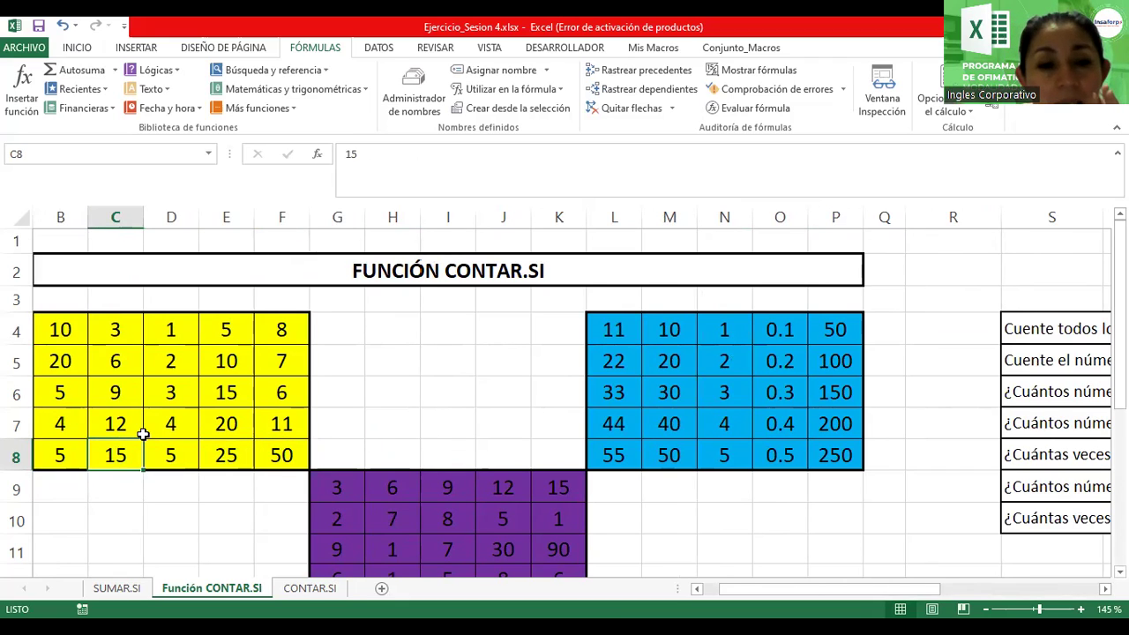
{"action": "left_click", "coordinate": [120, 423]}
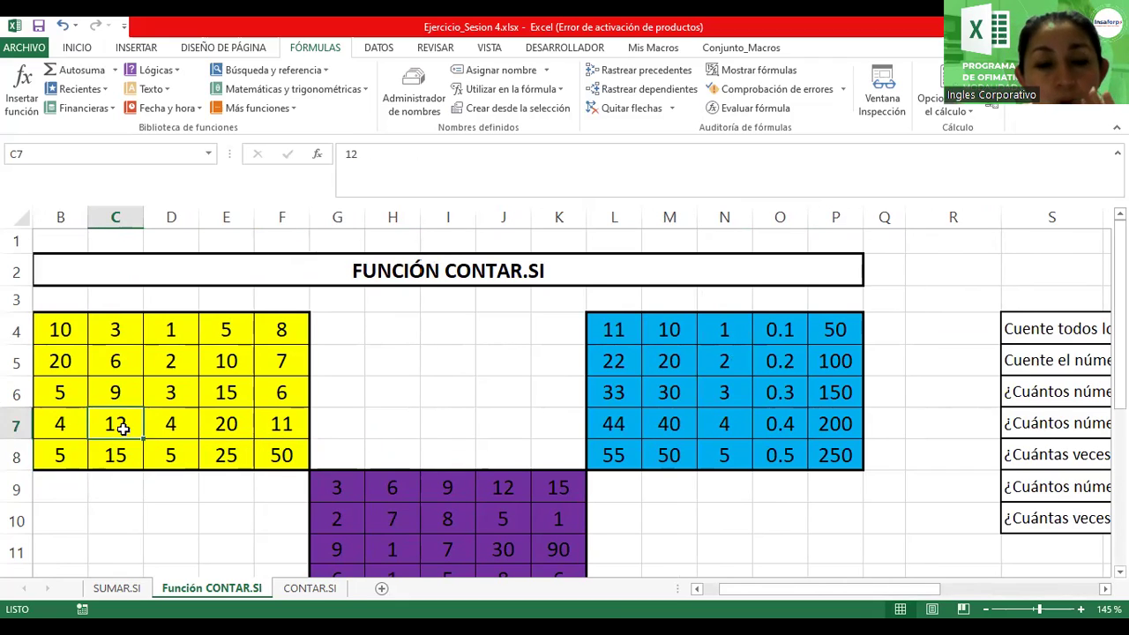
{"action": "left_click", "coordinate": [225, 425]}
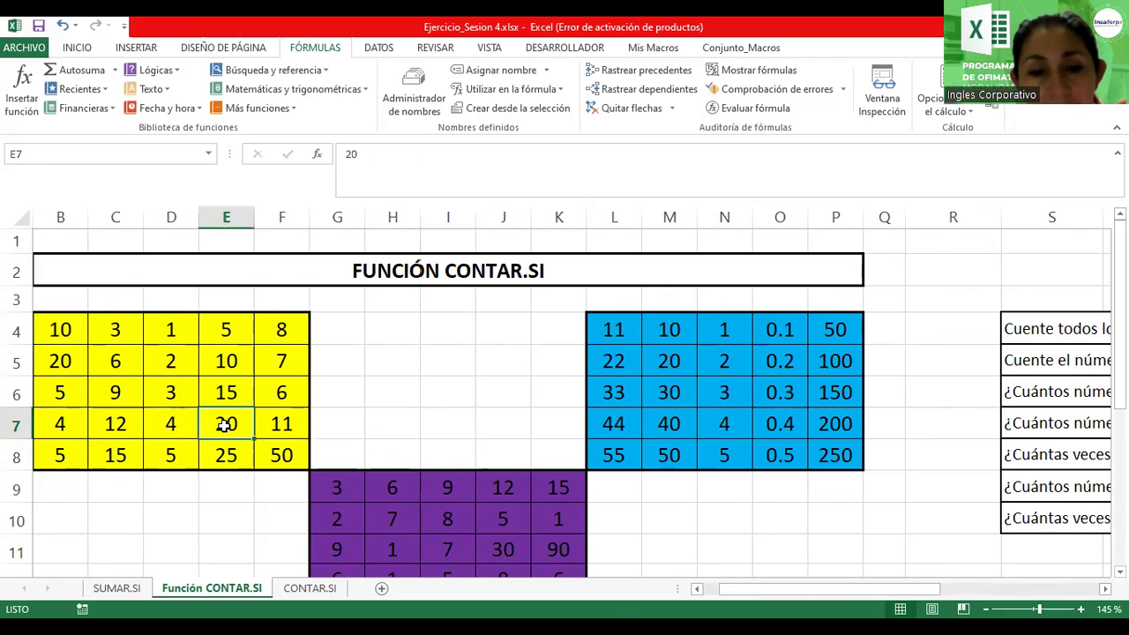
{"action": "left_click", "coordinate": [284, 425]}
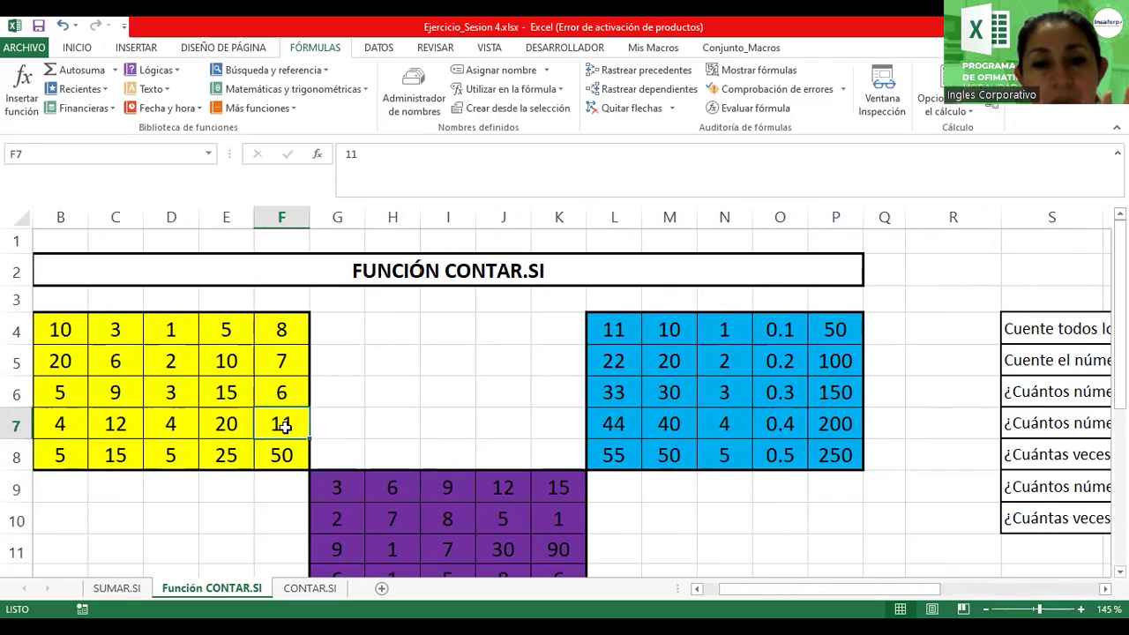
{"action": "left_click", "coordinate": [231, 393]}
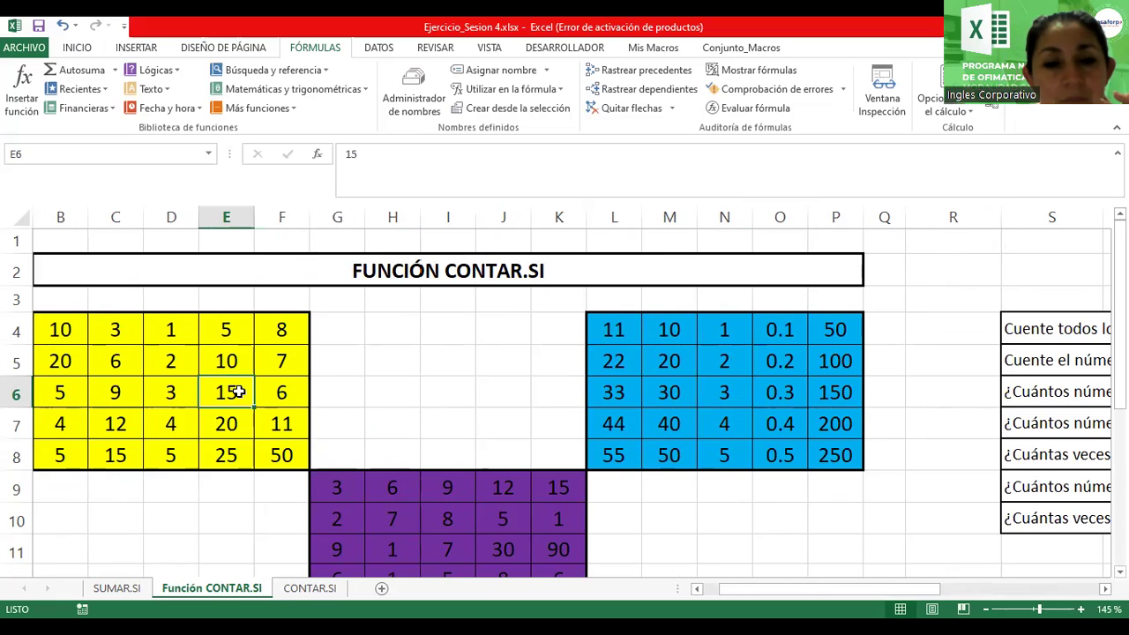
{"action": "left_click", "coordinate": [71, 361]}
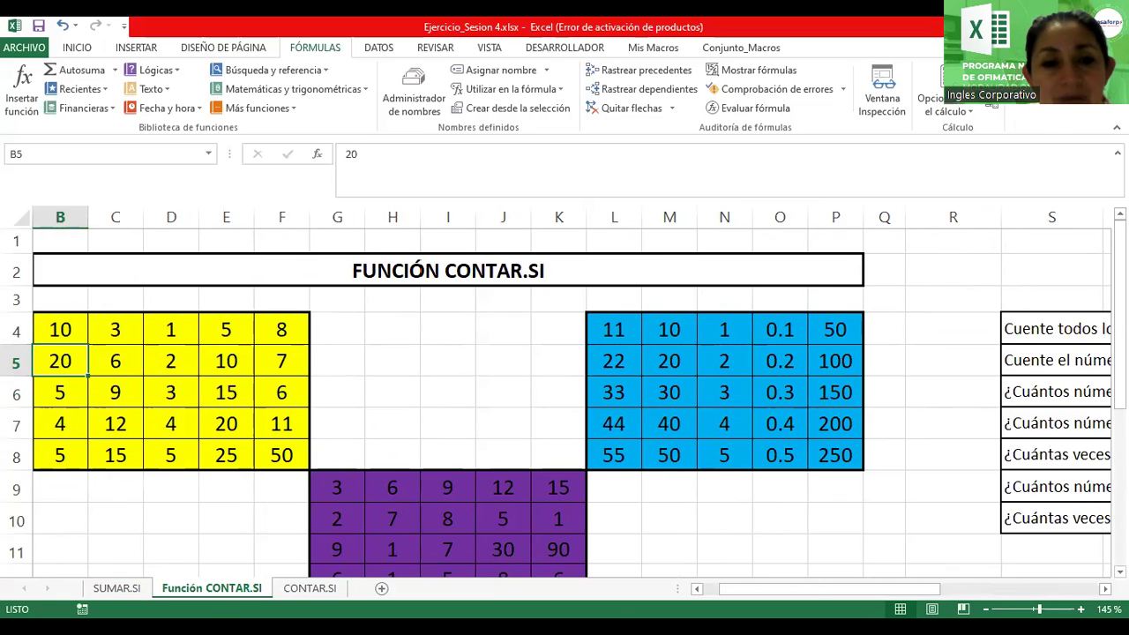
{"action": "left_click_drag", "start_coordinate": [829, 588], "coordinate": [988, 588]}
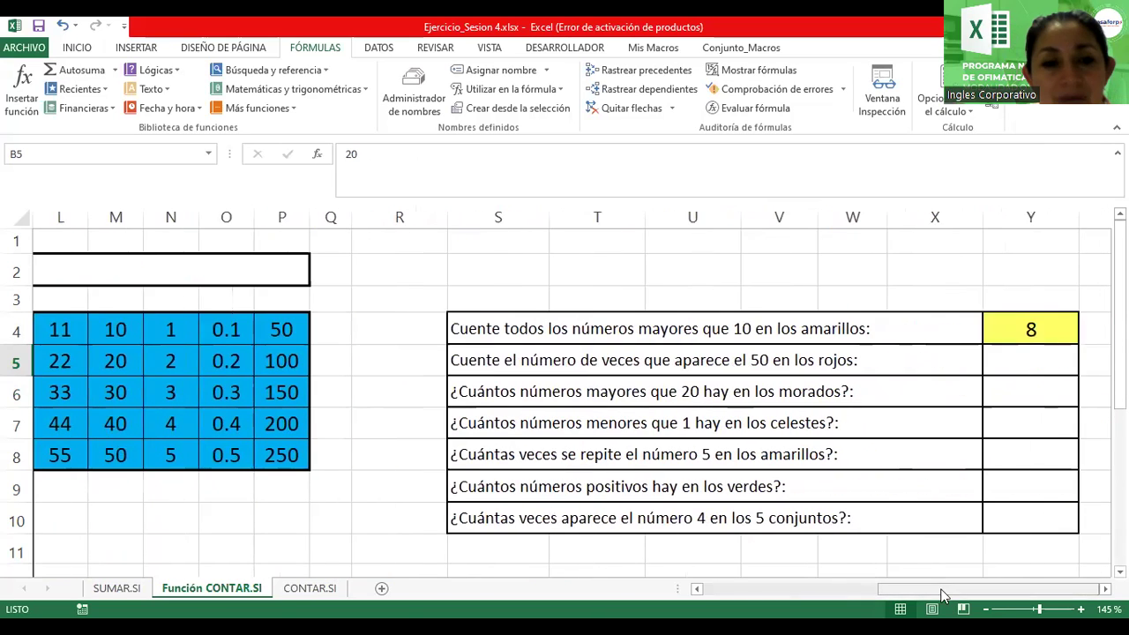
{"action": "left_click", "coordinate": [1033, 360]}
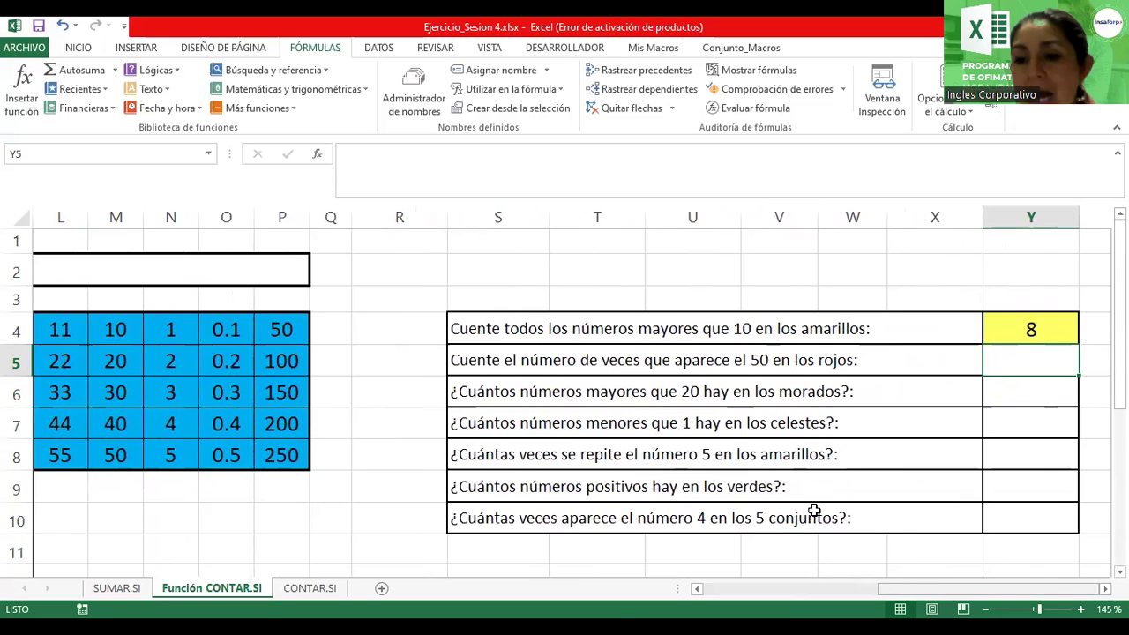
Step: Name the light-blue number block L4:P8 "celeste"
{"action": "scroll", "coordinate": [813, 511], "scroll_direction": "left", "scroll_amount": 5}
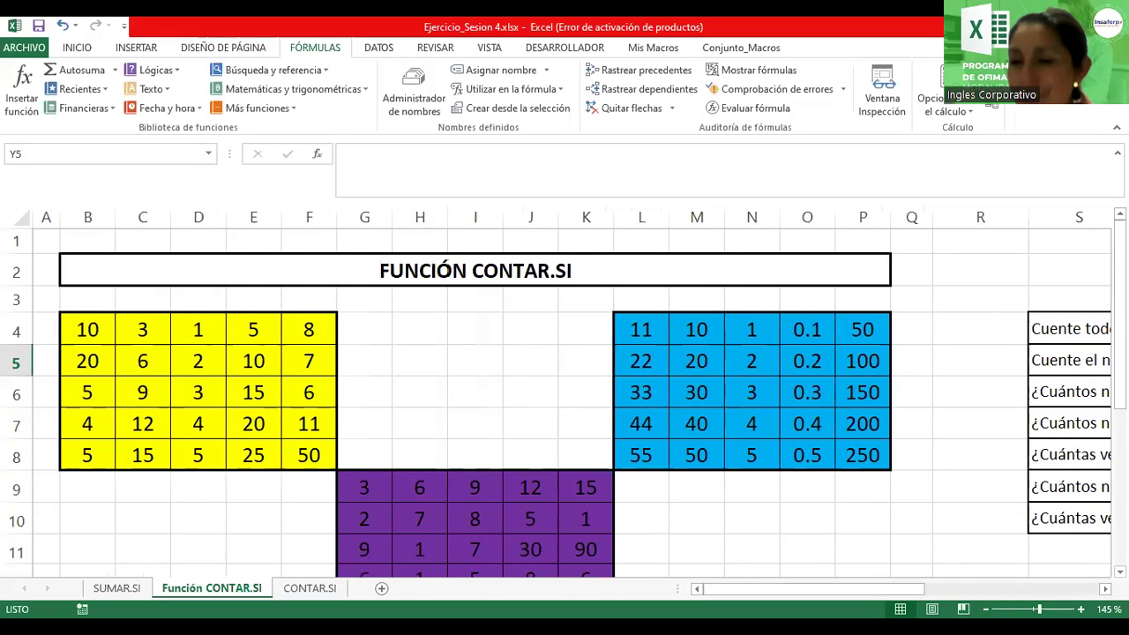
{"action": "left_click_drag", "start_coordinate": [637, 329], "coordinate": [862, 456]}
{"action": "left_click", "coordinate": [73, 154]}
{"action": "type", "text": "celeste"}
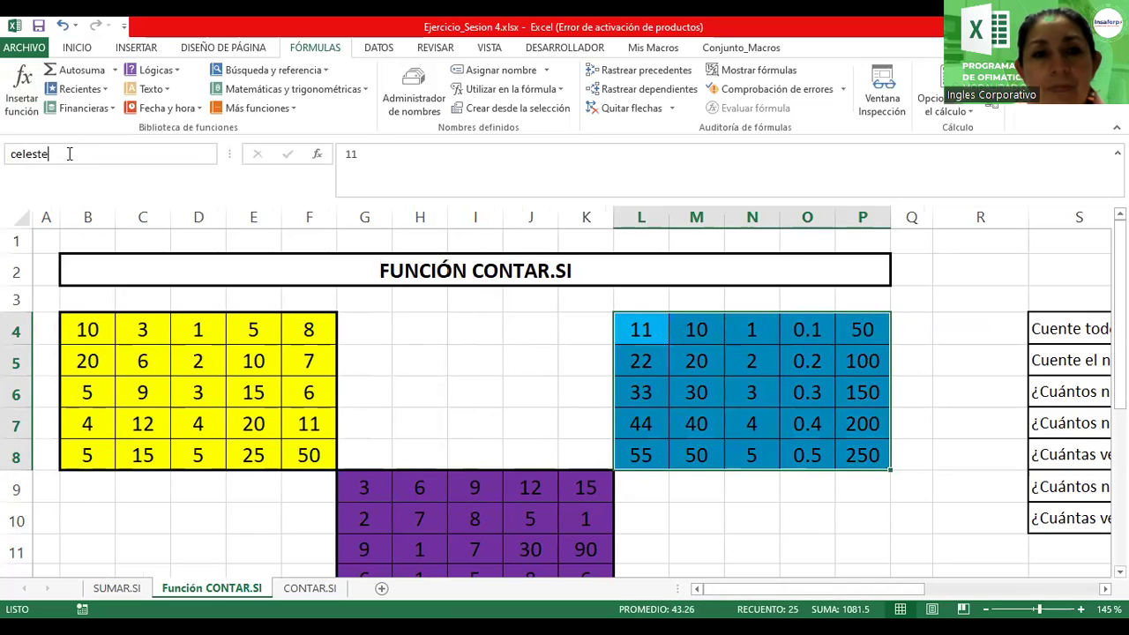
{"action": "key", "text": "Return"}
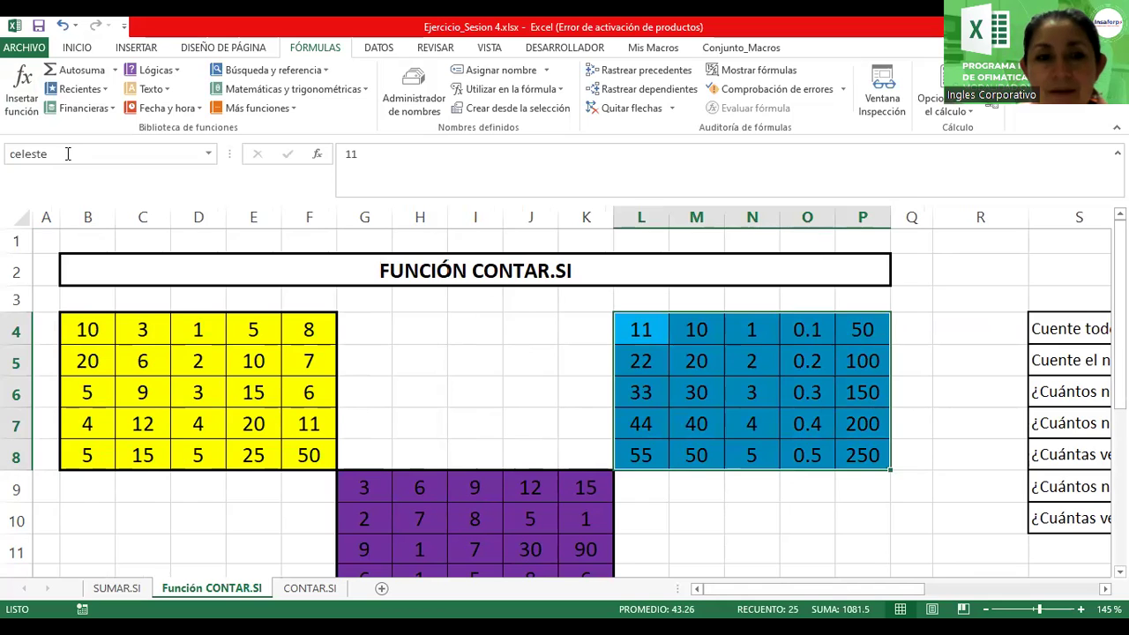
Step: Name the purple number block G9:K13 "morado"
{"action": "scroll", "coordinate": [378, 415], "scroll_direction": "down", "scroll_amount": 1}
{"action": "left_click_drag", "start_coordinate": [377, 405], "coordinate": [543, 526]}
{"action": "left_click", "coordinate": [8, 154]}
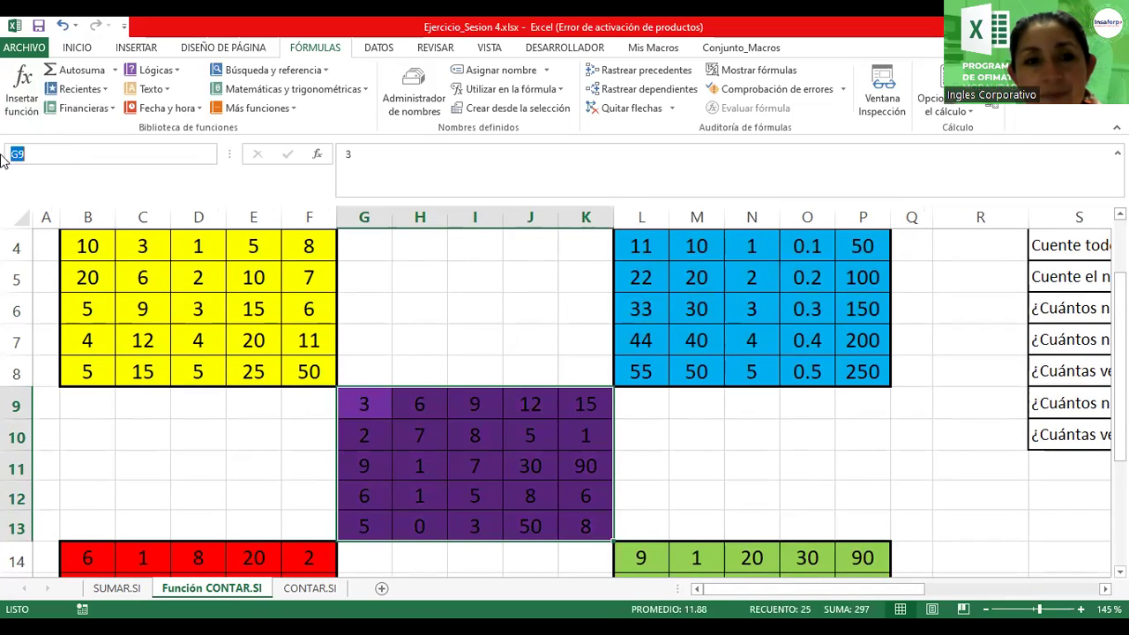
{"action": "type", "text": "morado"}
{"action": "key", "text": "Return"}
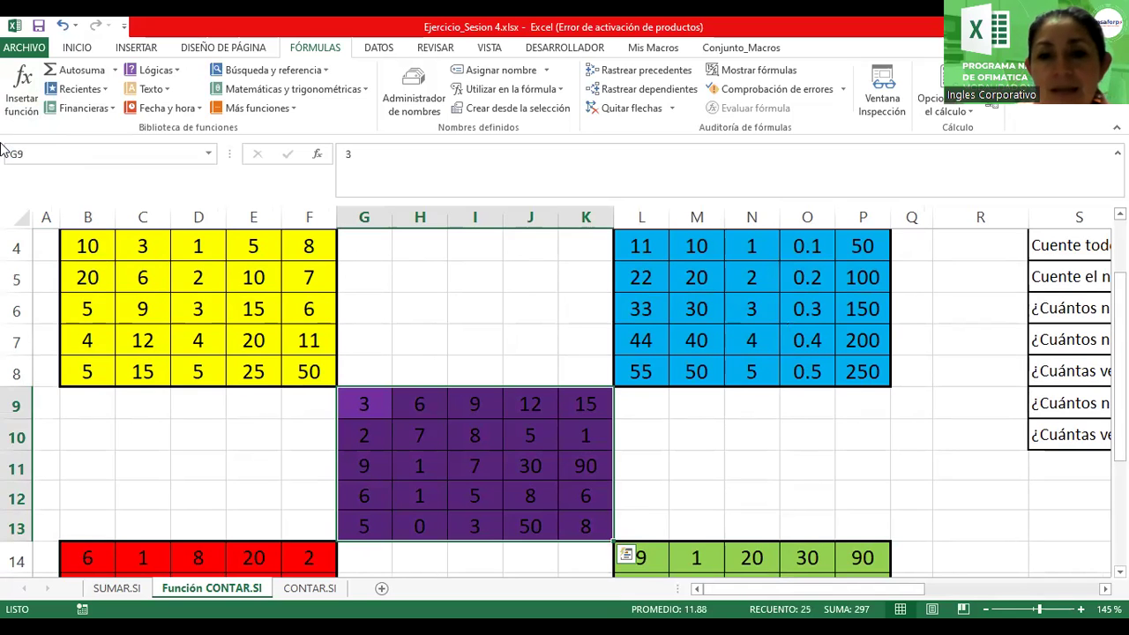
Step: Name the red number block B14:F18 "rojo"
{"action": "scroll", "coordinate": [295, 241], "scroll_direction": "down", "scroll_amount": 3}
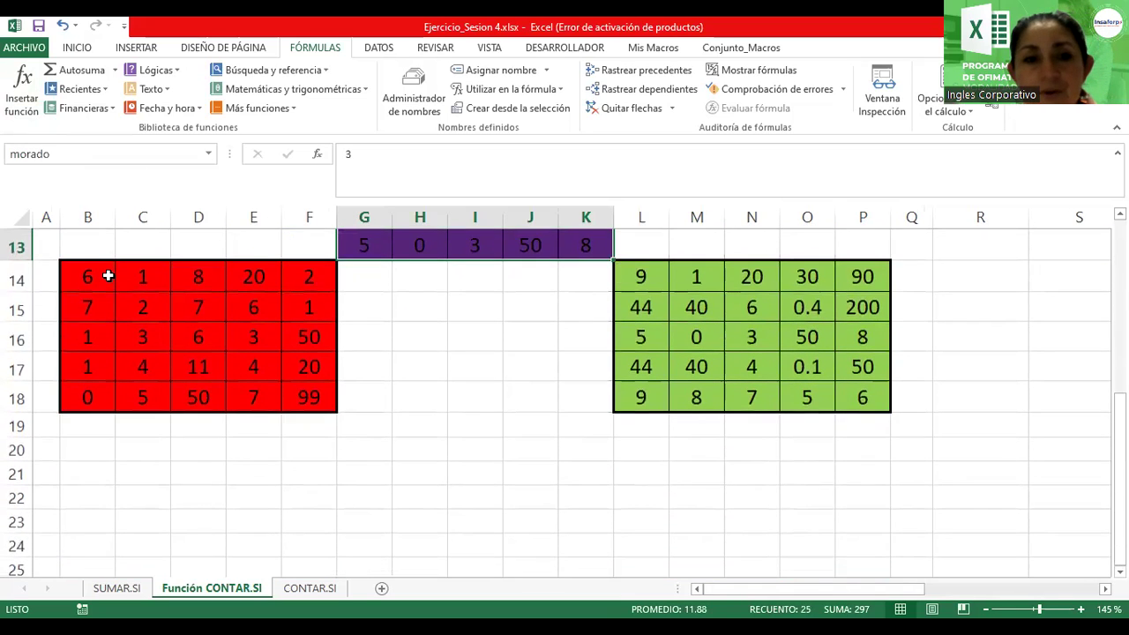
{"action": "left_click", "coordinate": [103, 278]}
{"action": "left_click_drag", "start_coordinate": [103, 278], "coordinate": [297, 398]}
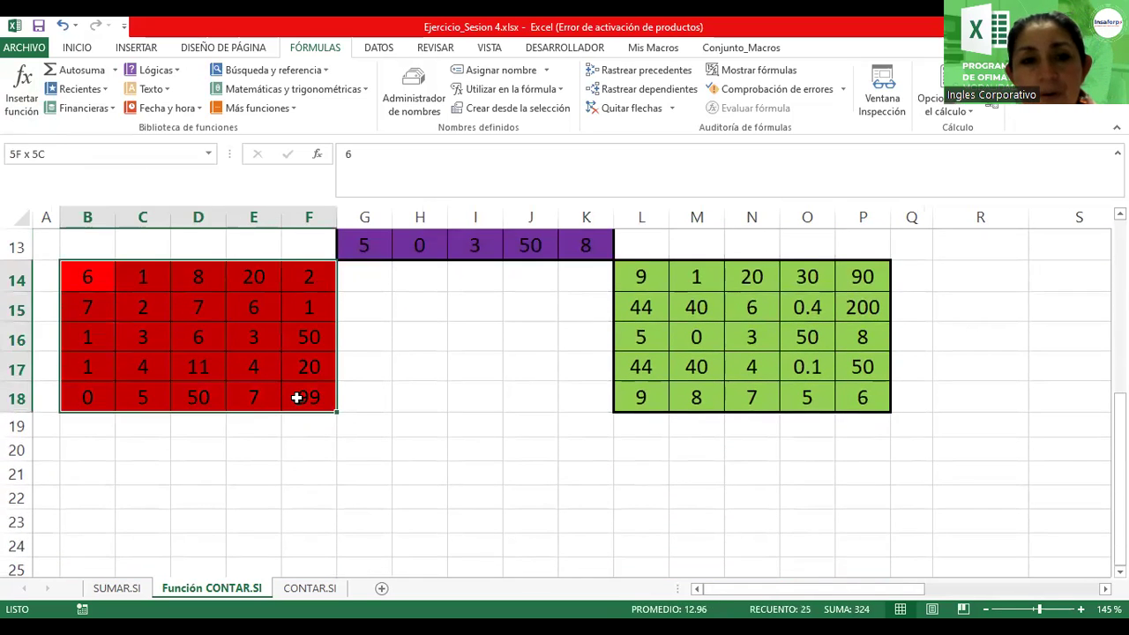
{"action": "left_click", "coordinate": [90, 155]}
{"action": "type", "text": "rojo"}
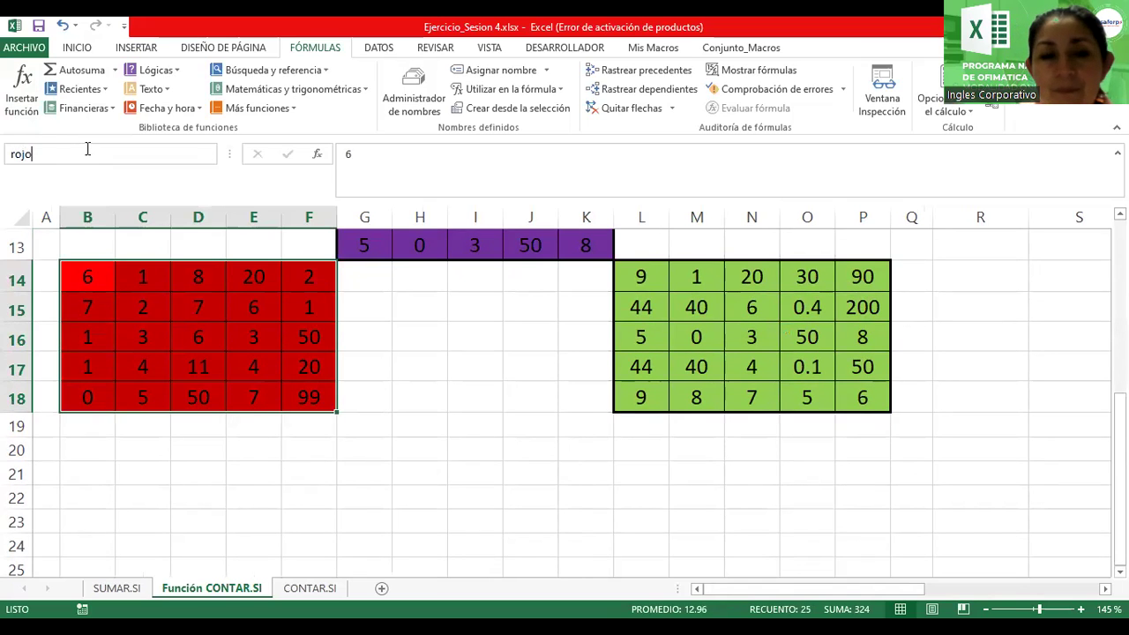
{"action": "key", "text": "Return"}
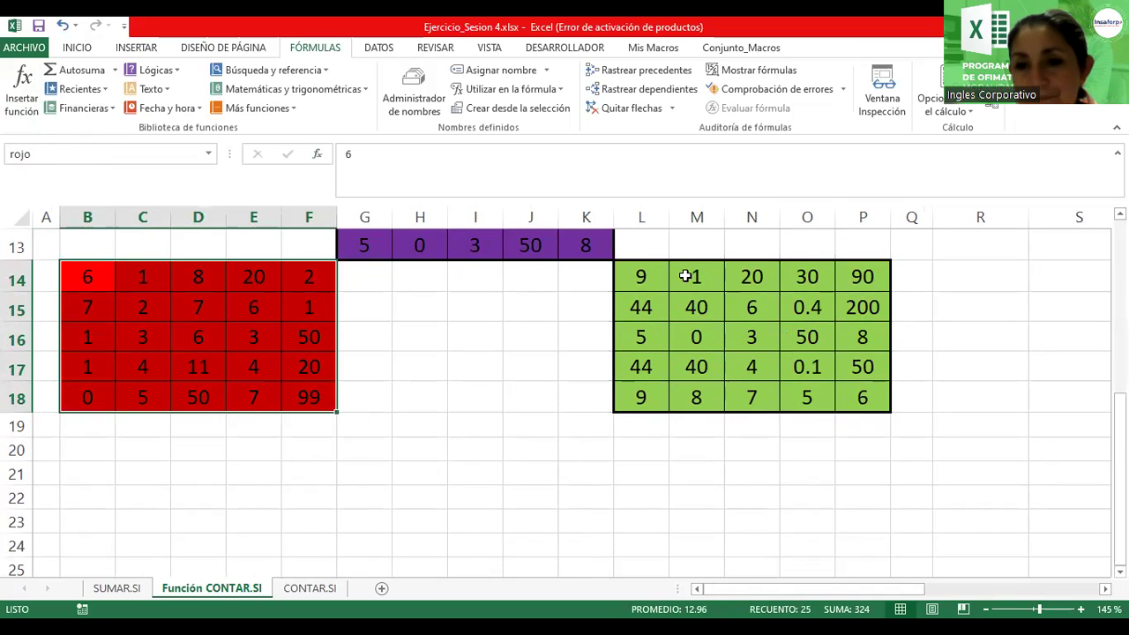
Step: Name the green number block L14:P18 "verde"
{"action": "left_click", "coordinate": [661, 274]}
{"action": "left_click_drag", "start_coordinate": [667, 270], "coordinate": [797, 347]}
{"action": "left_click_drag", "start_coordinate": [845, 397], "coordinate": [854, 397]}
{"action": "left_click", "coordinate": [117, 155]}
{"action": "type", "text": "verdes"}
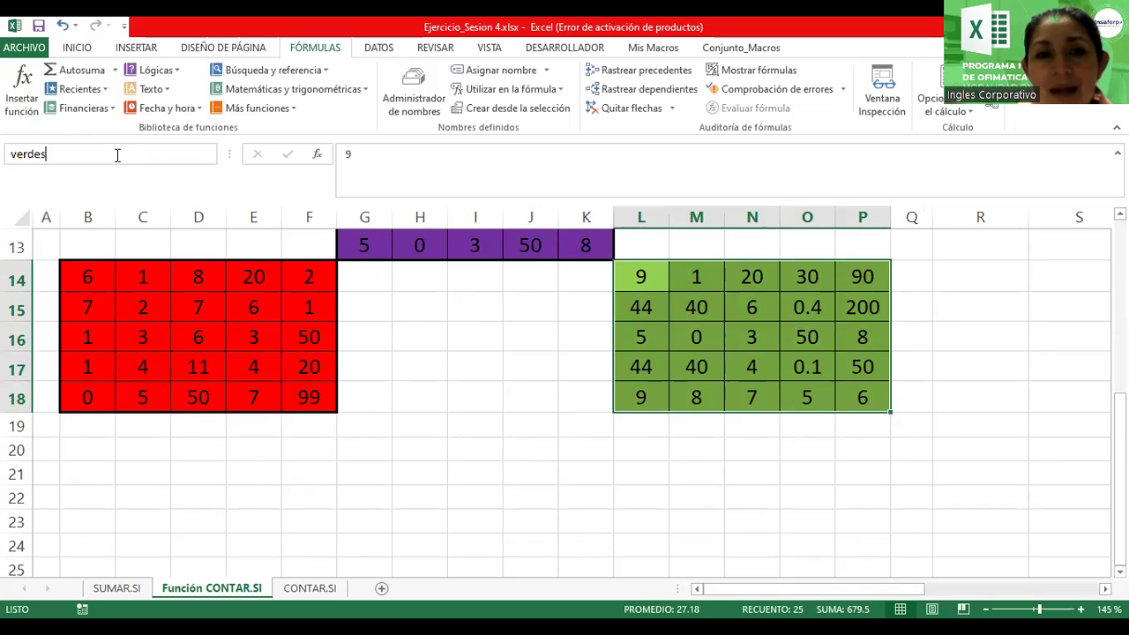
{"action": "key", "text": "BackSpace"}
{"action": "key", "text": "Return"}
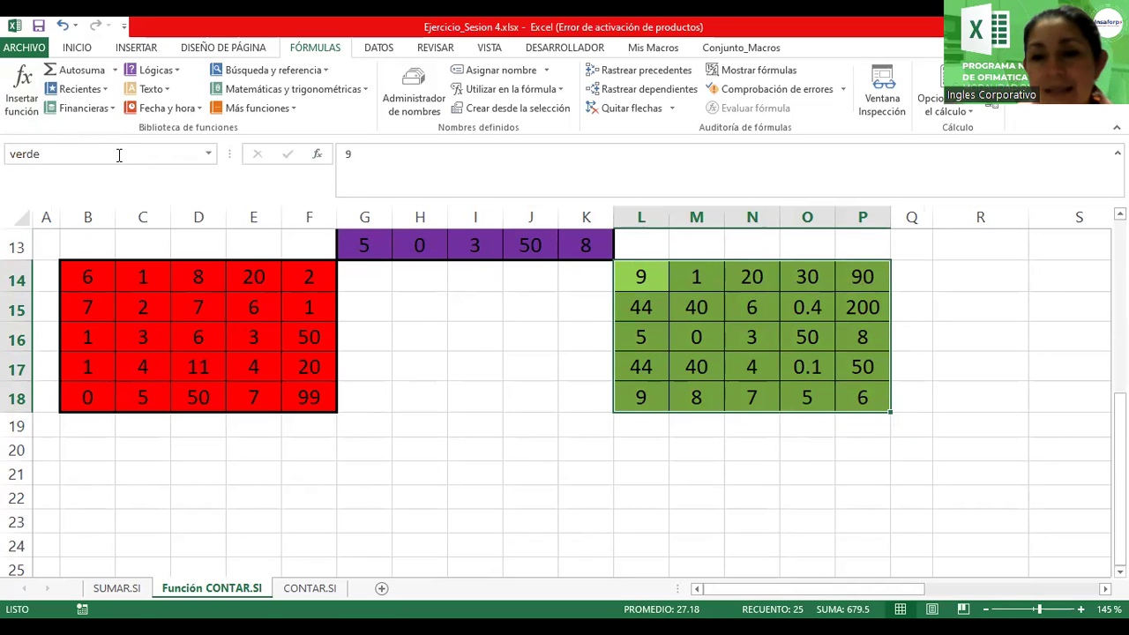
Step: Check the named ranges morado, celeste, rojo and verde by jumping to each block in turn
{"action": "scroll", "coordinate": [492, 426], "scroll_direction": "up", "scroll_amount": 4}
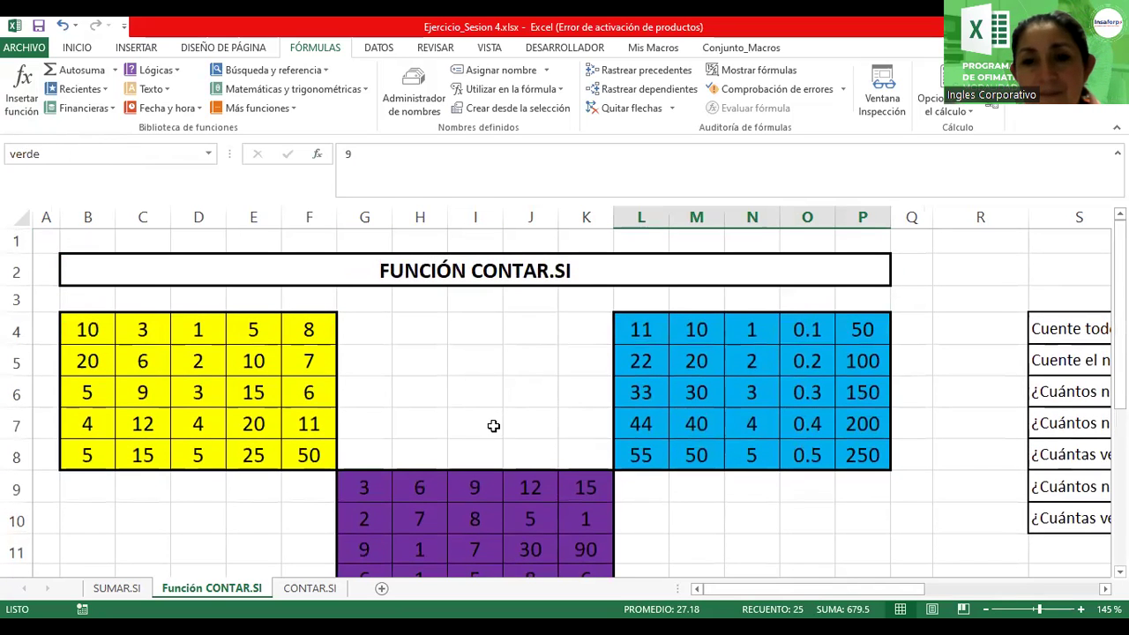
{"action": "left_click", "coordinate": [208, 155]}
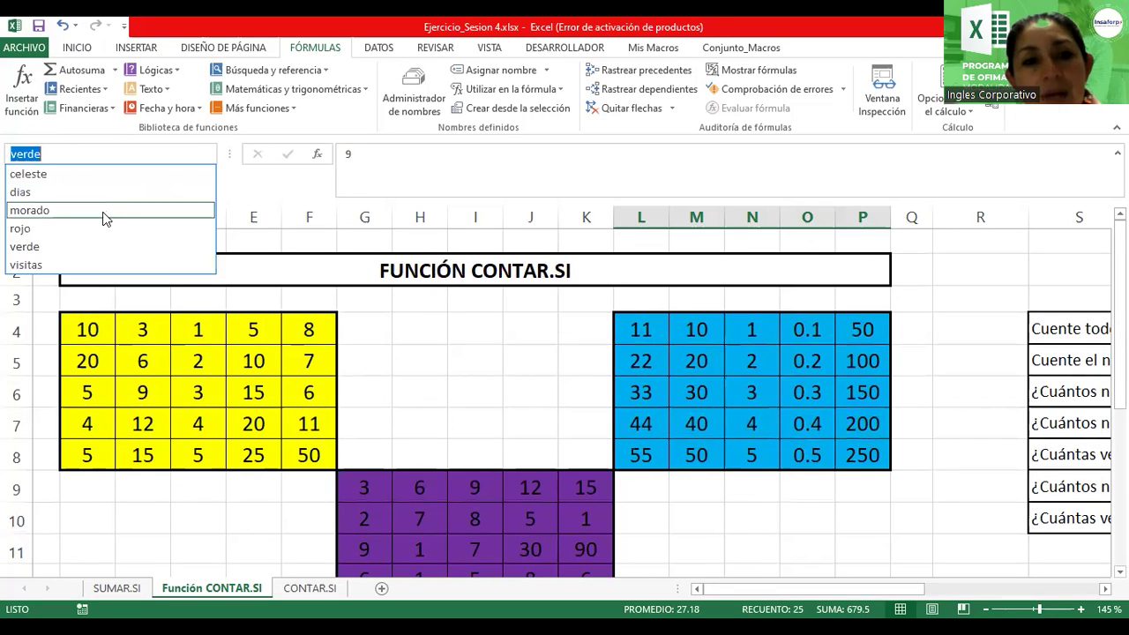
{"action": "left_click", "coordinate": [102, 212]}
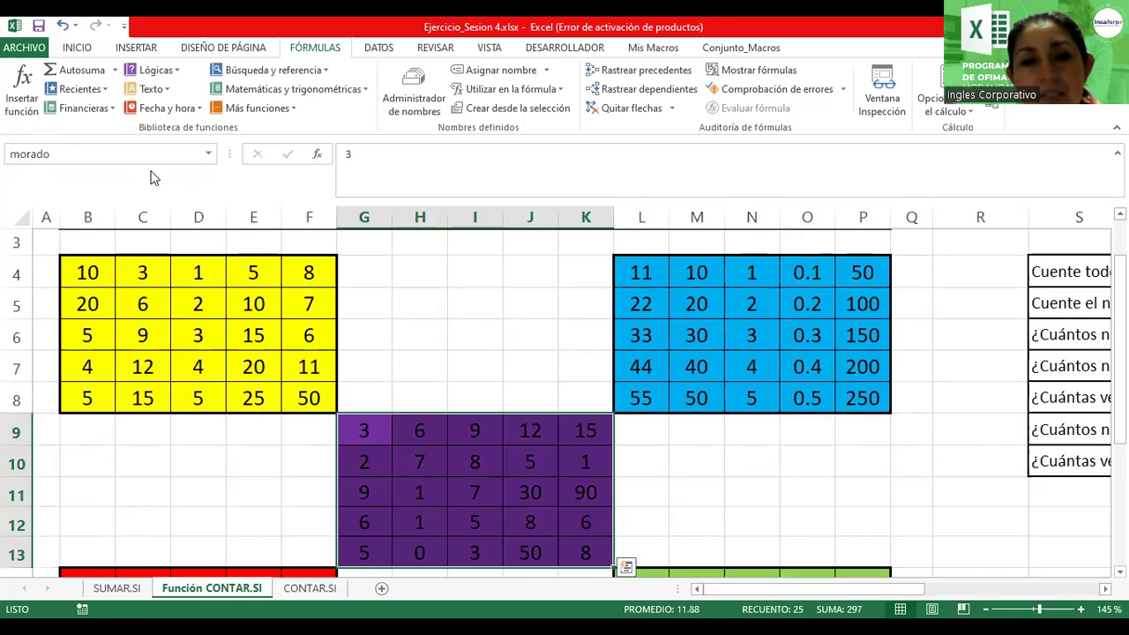
{"action": "left_click", "coordinate": [208, 155]}
{"action": "left_click", "coordinate": [208, 156]}
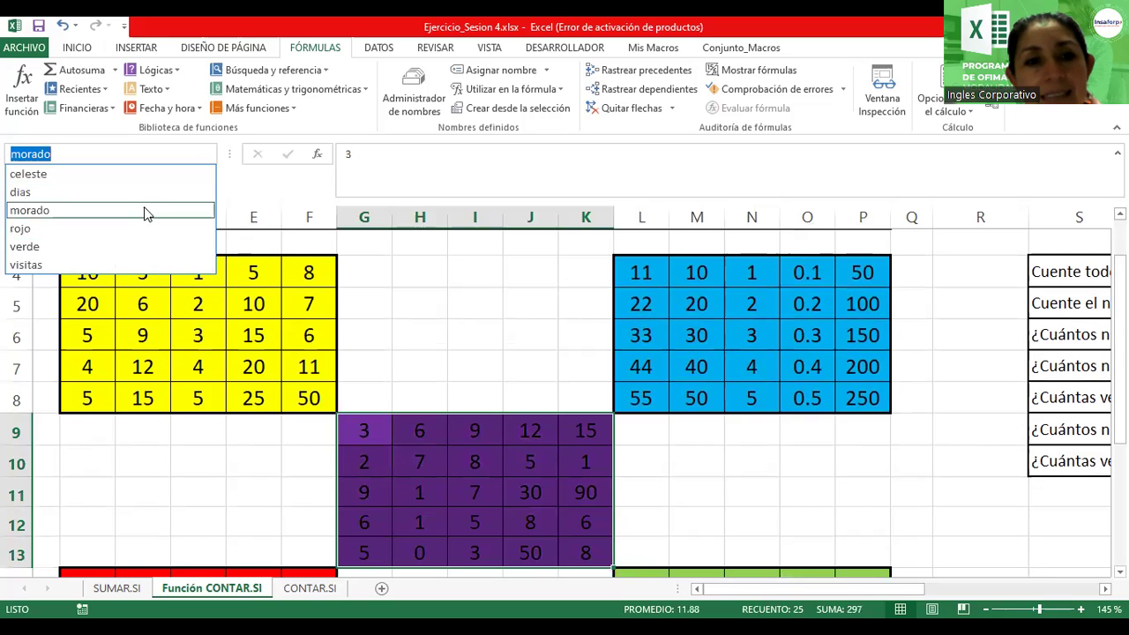
{"action": "left_click", "coordinate": [146, 183]}
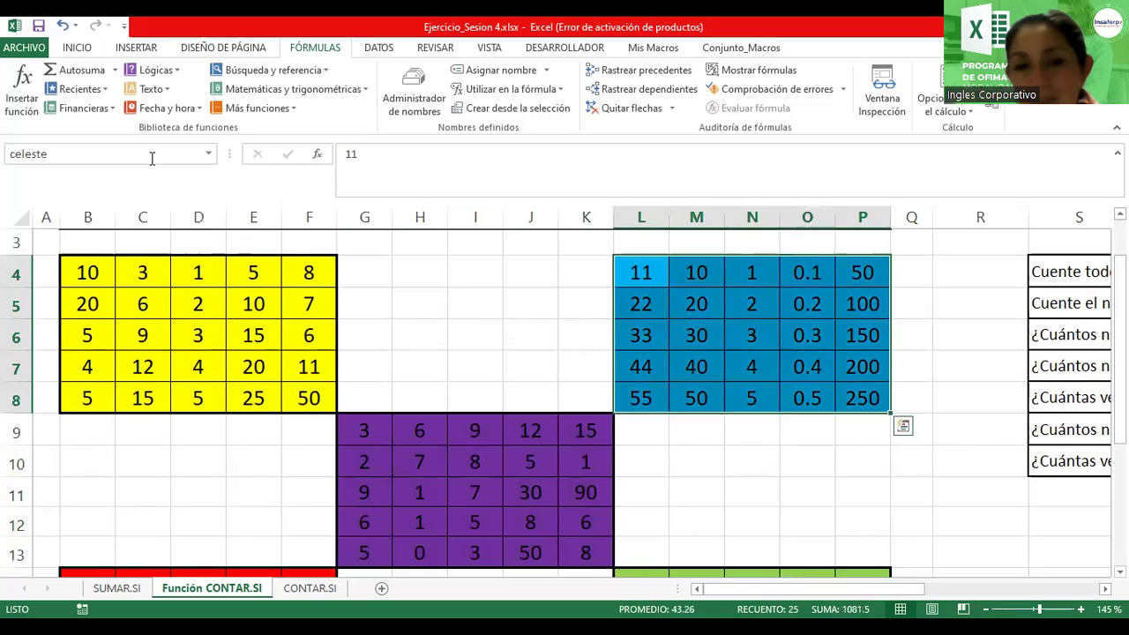
{"action": "left_click", "coordinate": [210, 155]}
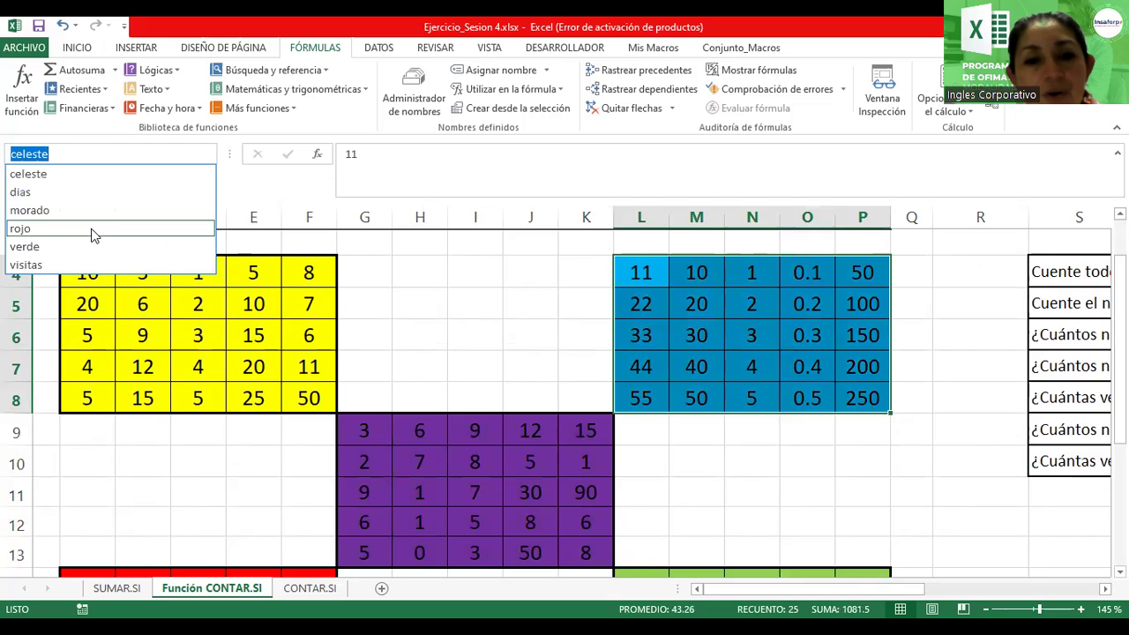
{"action": "left_click", "coordinate": [93, 229]}
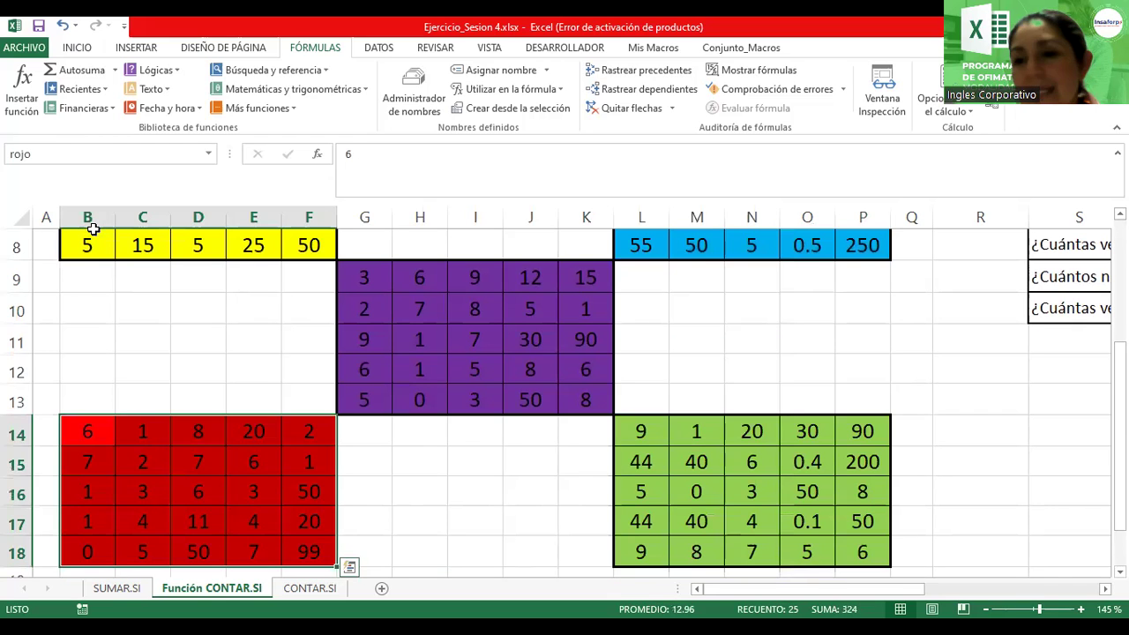
{"action": "left_click", "coordinate": [208, 153]}
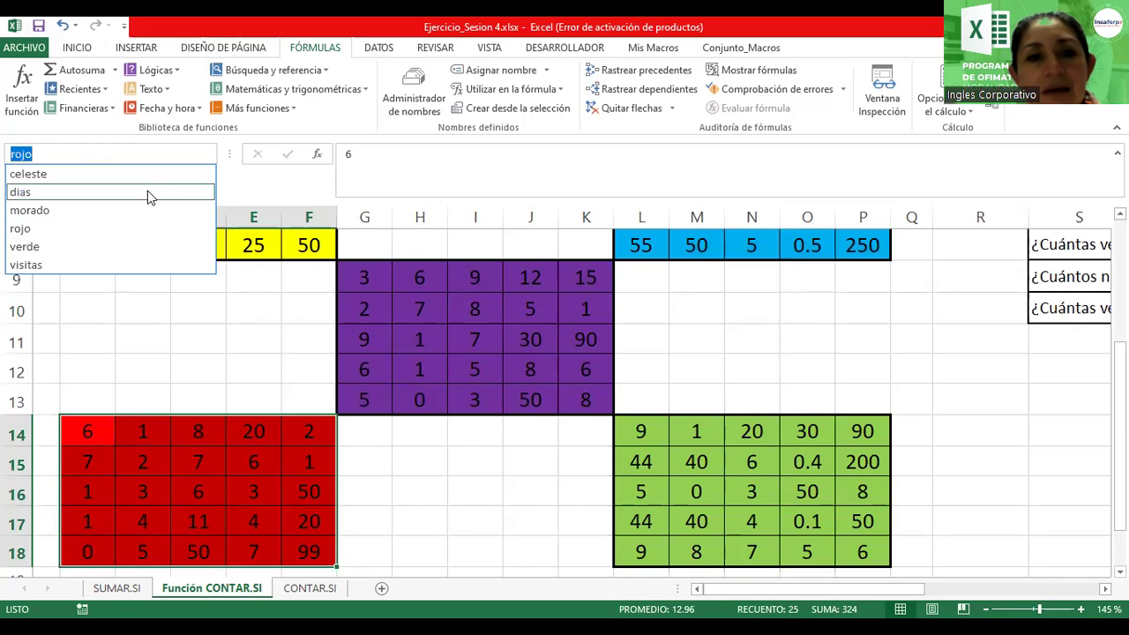
{"action": "left_click", "coordinate": [123, 246]}
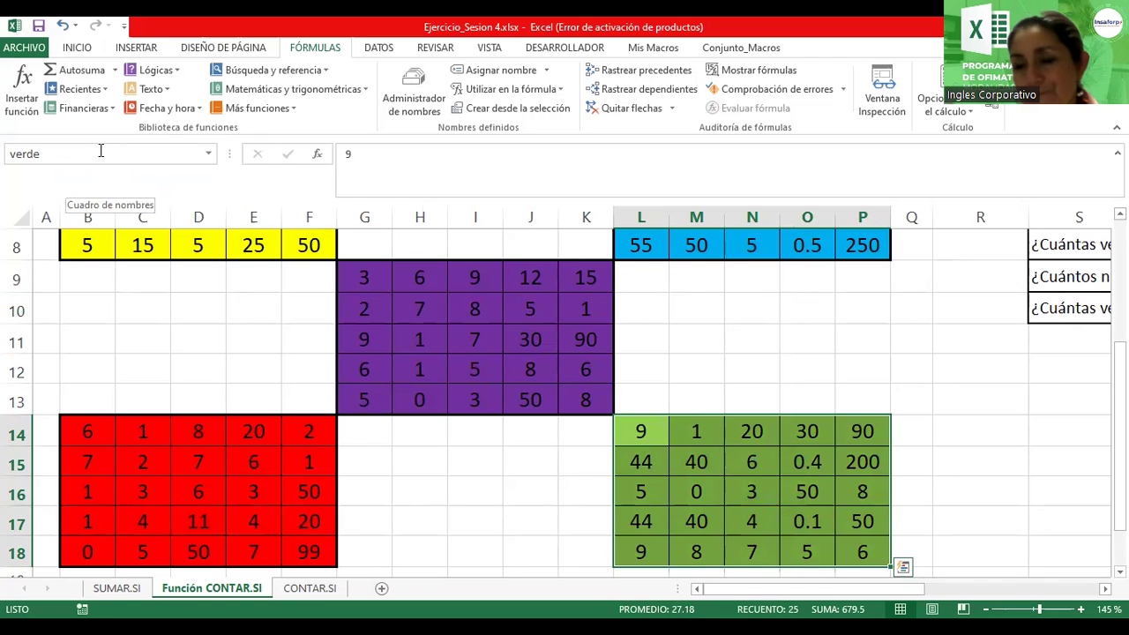
{"action": "left_click", "coordinate": [657, 374]}
Step: Enter =contar.si(rojo;"=50") in Y5 to count how often 50 appears in the red block
{"action": "scroll", "coordinate": [667, 373], "scroll_direction": "down", "scroll_amount": 1, "text": "ctrl"}
{"action": "scroll", "coordinate": [666, 373], "scroll_direction": "down", "scroll_amount": 3, "text": "ctrl"}
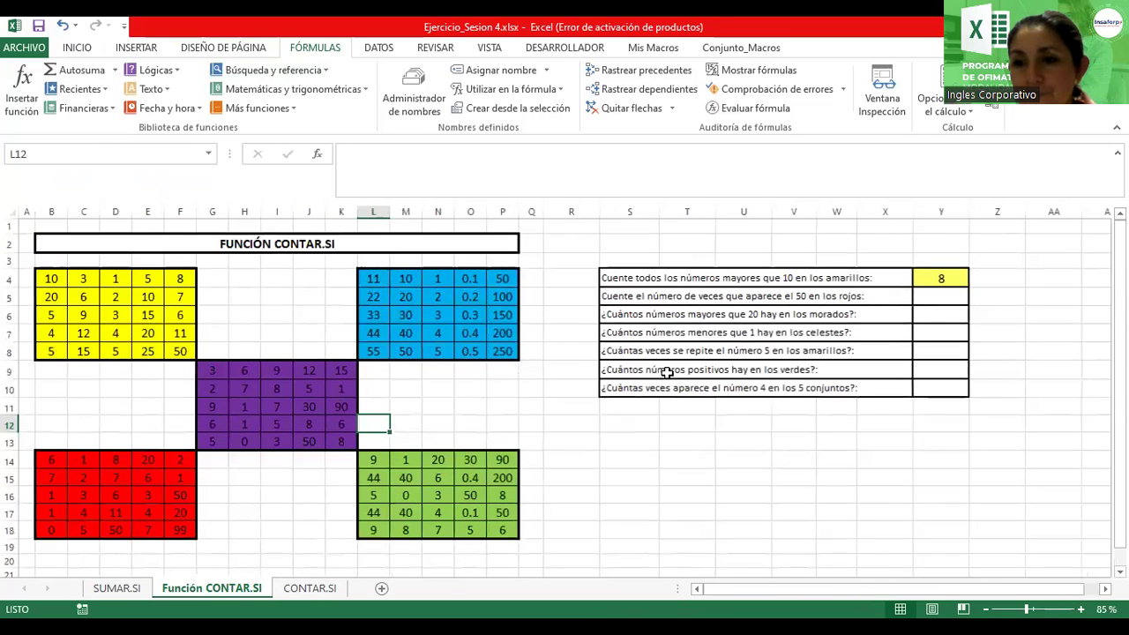
{"action": "left_click", "coordinate": [936, 295]}
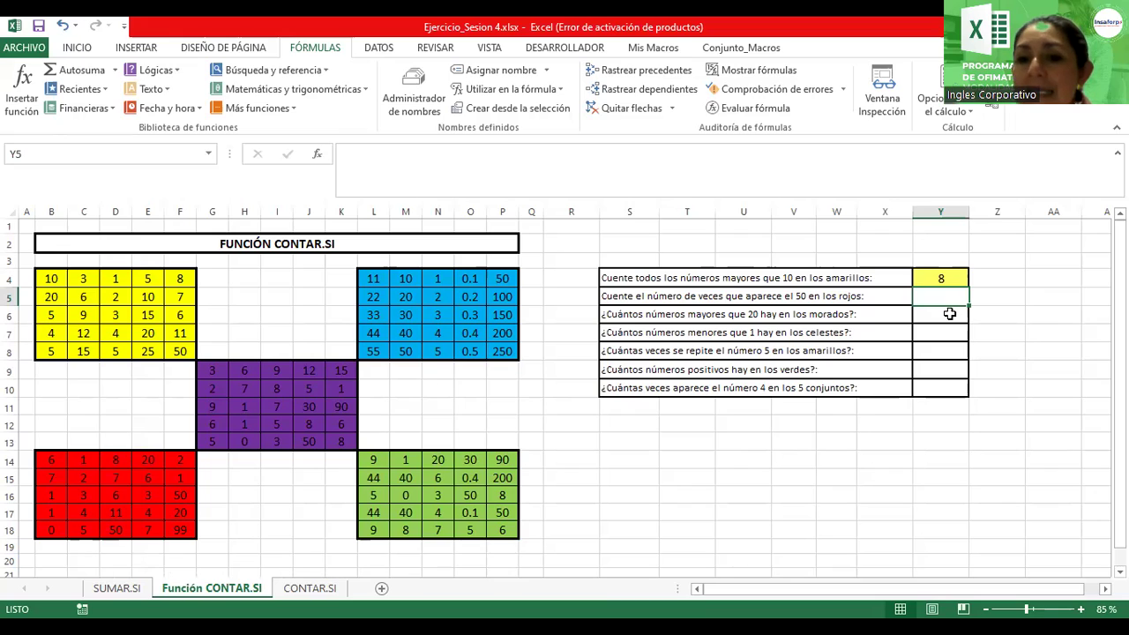
{"action": "scroll", "coordinate": [950, 313], "scroll_direction": "up", "scroll_amount": 3}
{"action": "scroll", "coordinate": [952, 312], "scroll_direction": "up", "scroll_amount": 1}
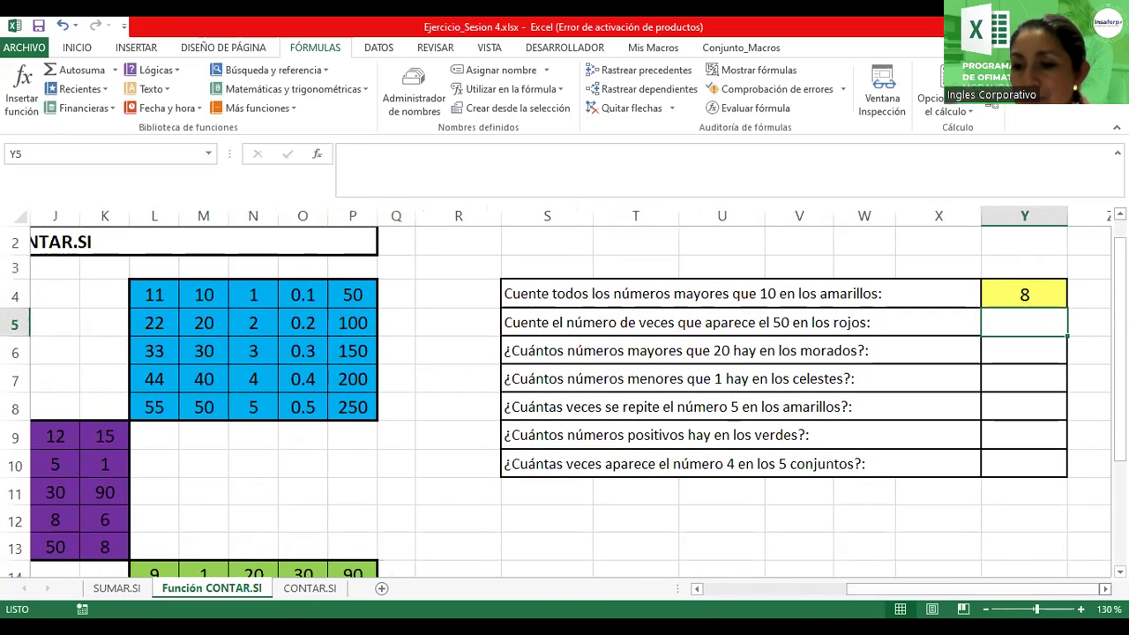
{"action": "scroll", "coordinate": [570, 397], "scroll_direction": "right", "scroll_amount": 2}
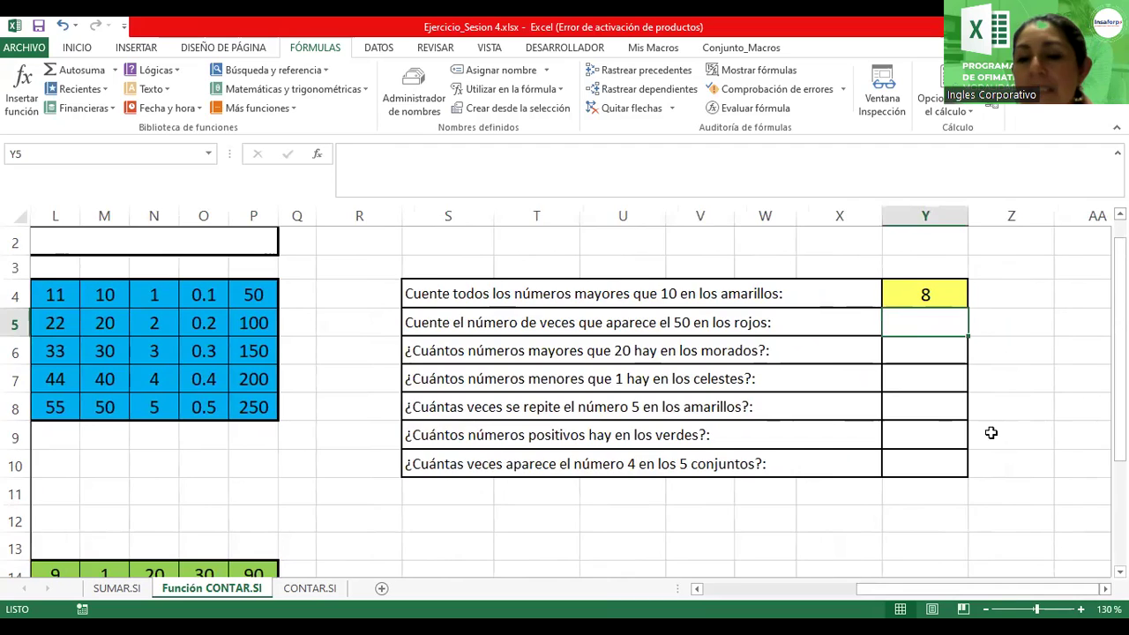
{"action": "scroll", "coordinate": [990, 431], "scroll_direction": "up", "scroll_amount": 1}
{"action": "scroll", "coordinate": [996, 432], "scroll_direction": "up", "scroll_amount": 1}
{"action": "scroll", "coordinate": [887, 318], "scroll_direction": "right", "scroll_amount": 2}
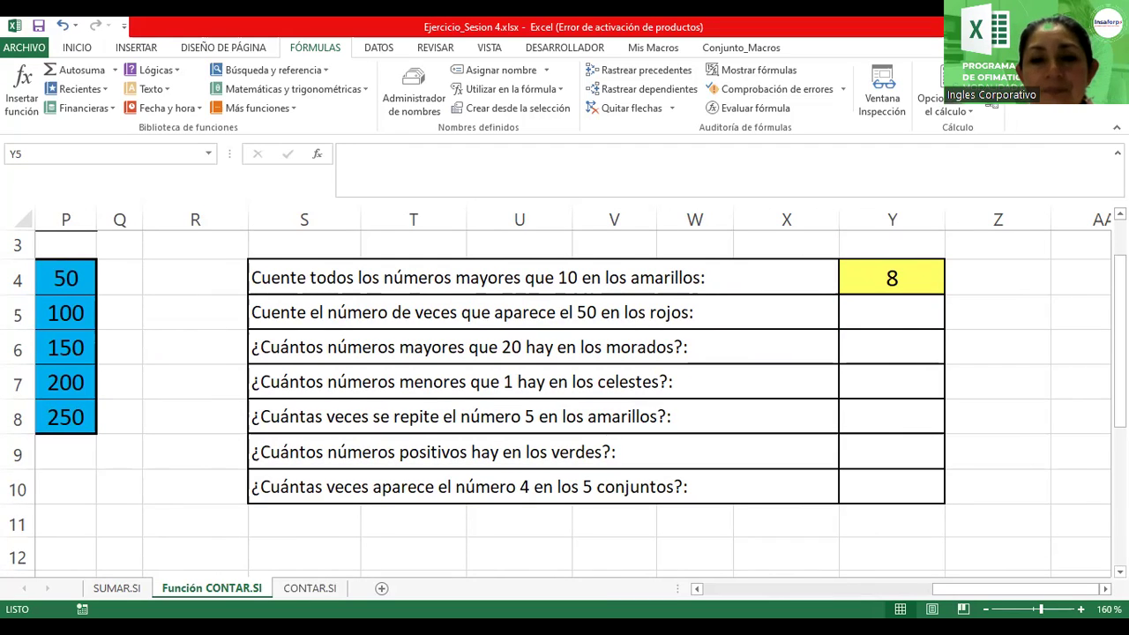
{"action": "left_click", "coordinate": [904, 315]}
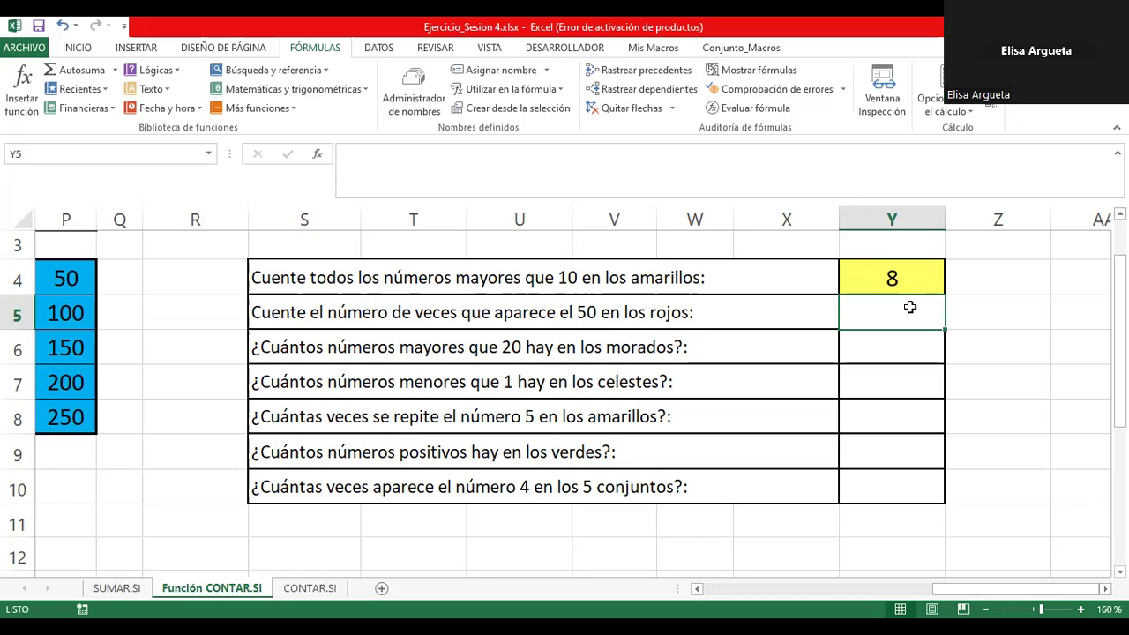
{"action": "type", "text": "="}
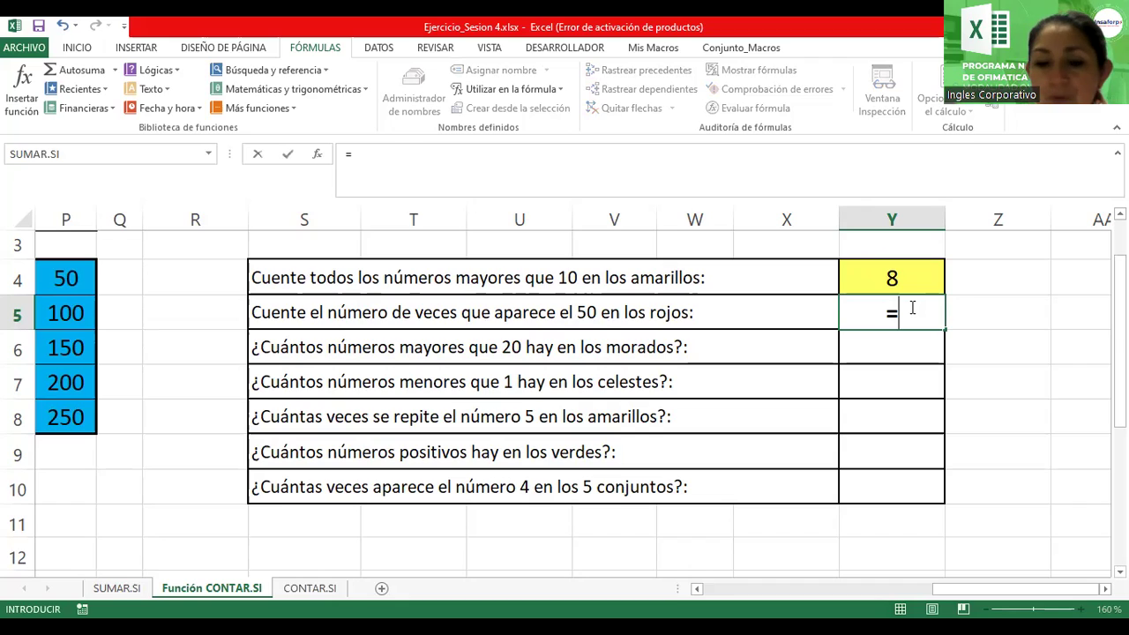
{"action": "type", "text": "contar.si("}
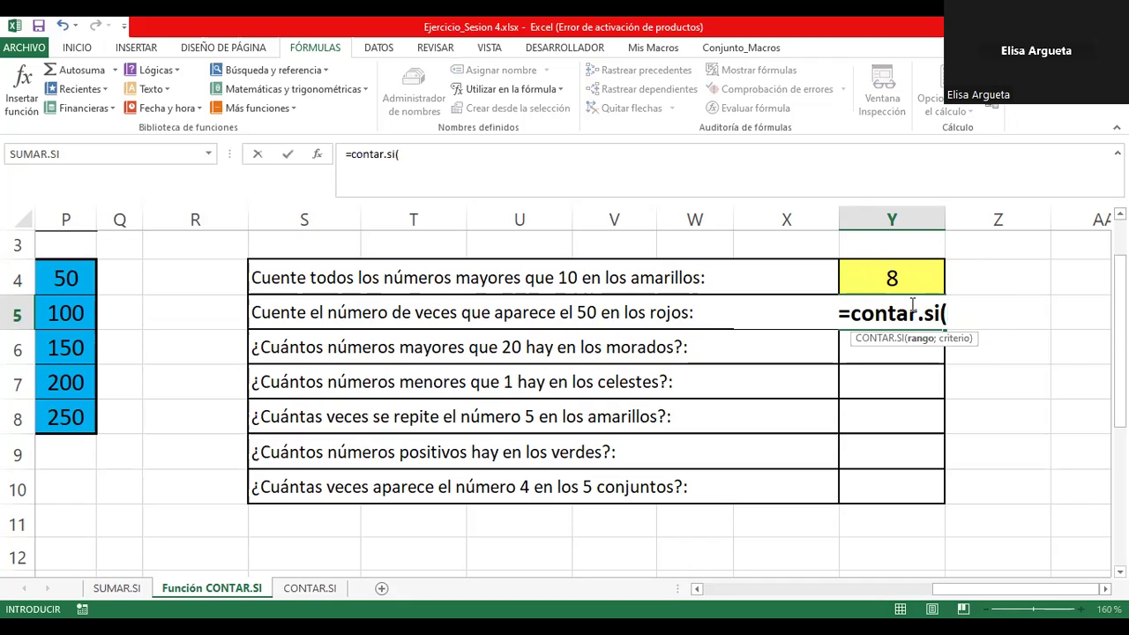
{"action": "type", "text": "rojo"}
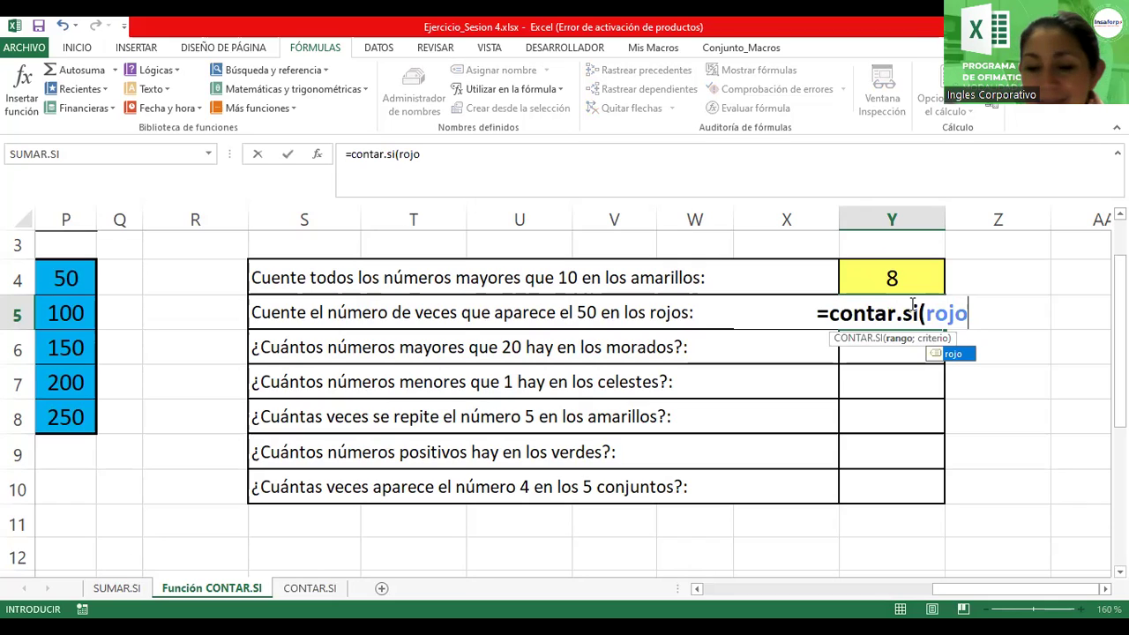
{"action": "type", "text": ";"}
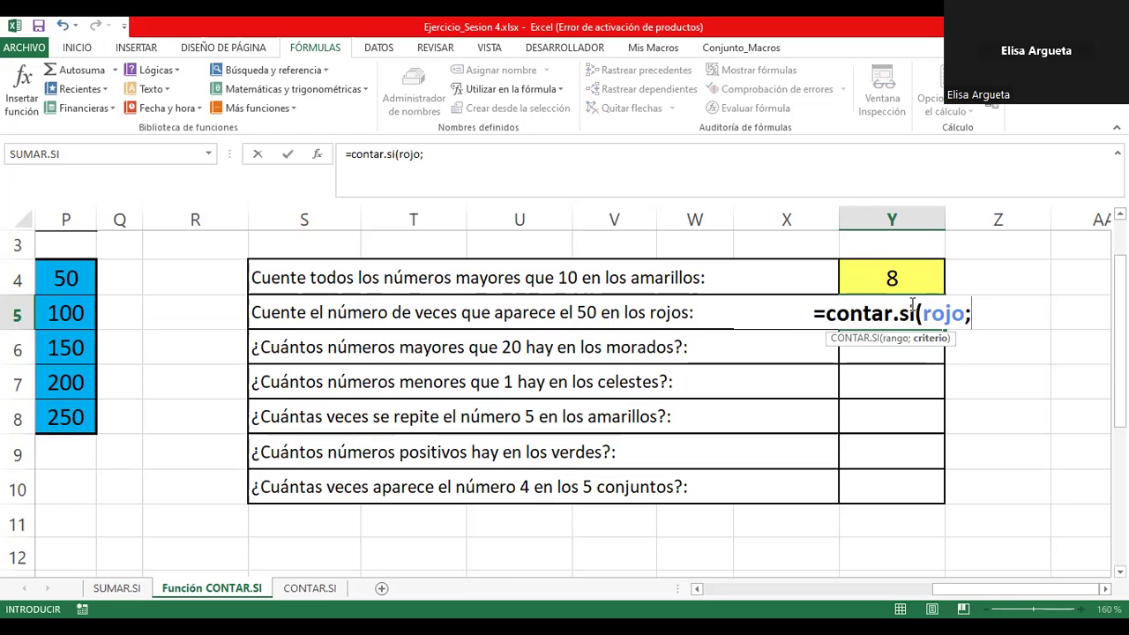
{"action": "type", "text": "\""}
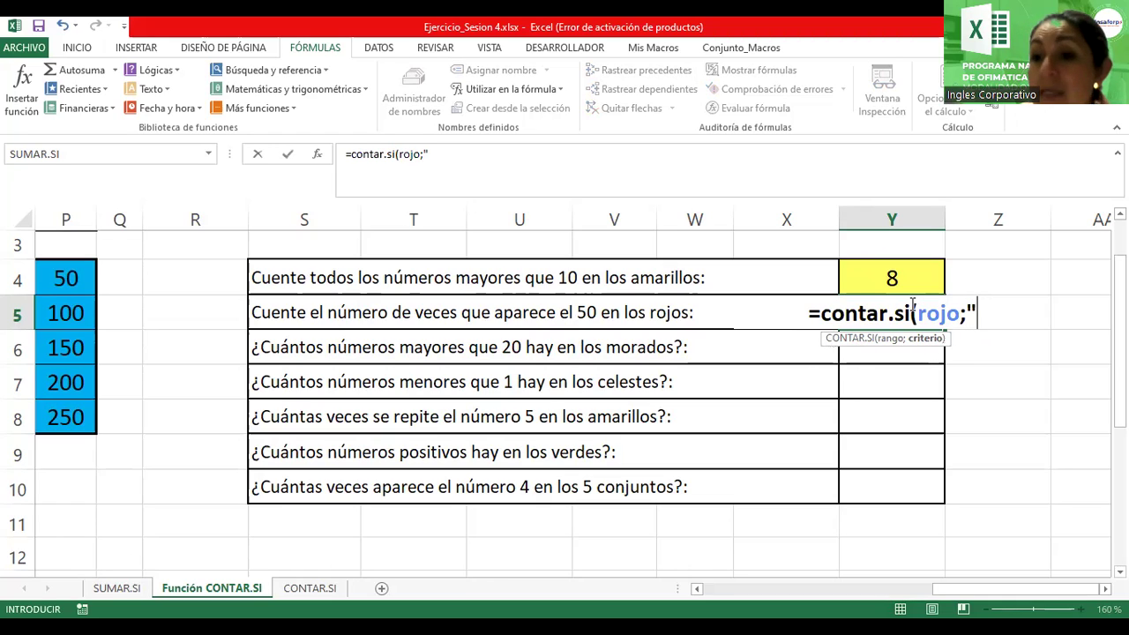
{"action": "type", "text": "="}
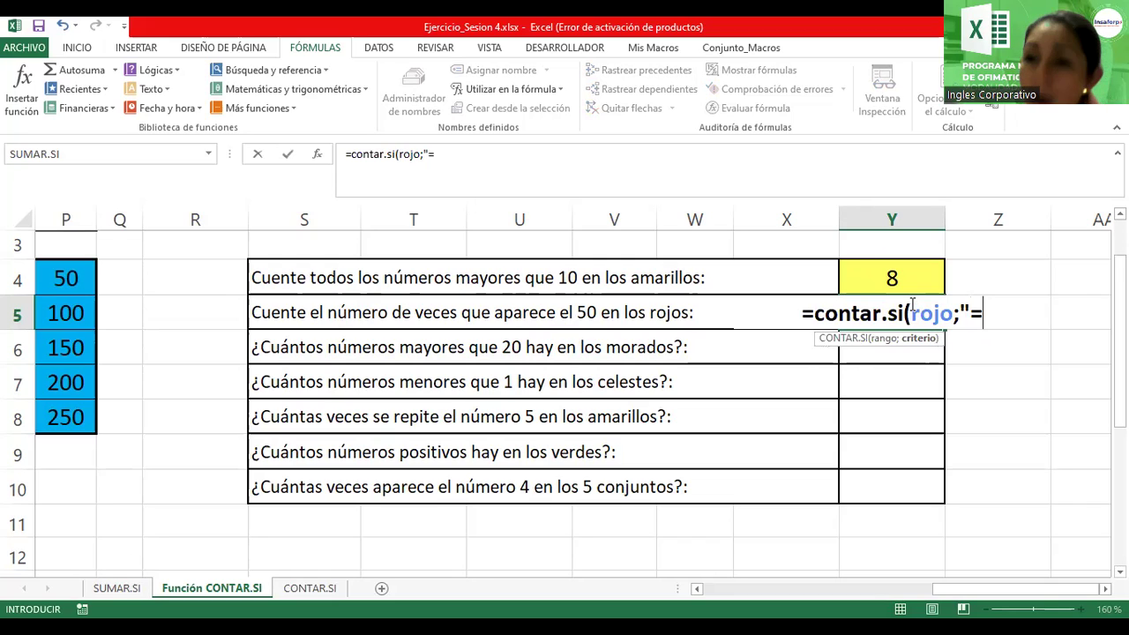
{"action": "type", "text": "50"}
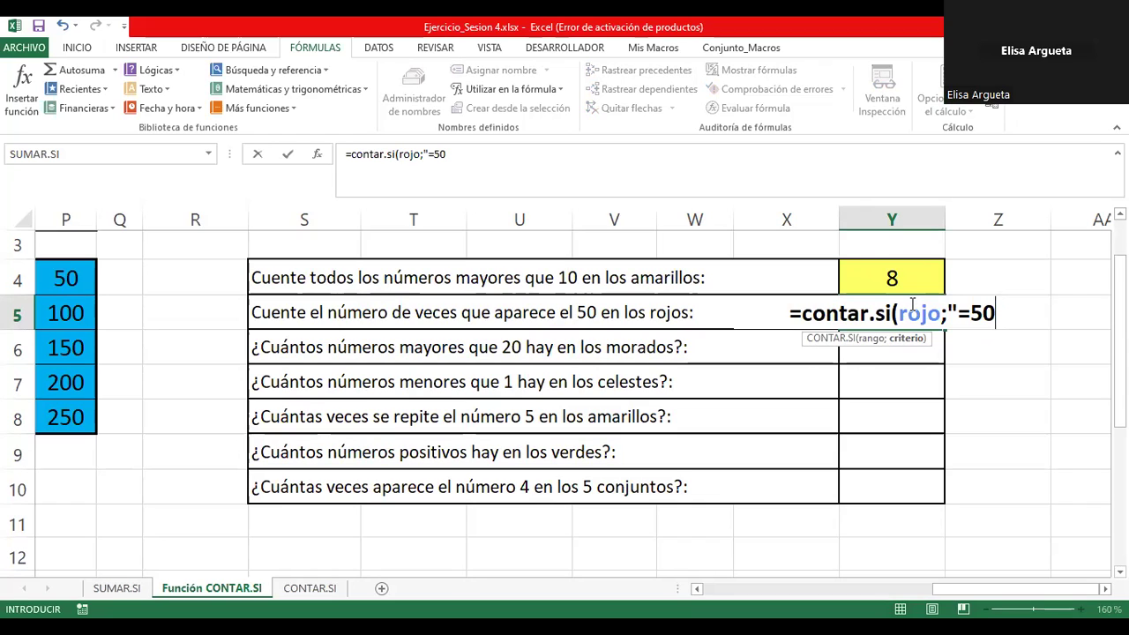
{"action": "type", "text": "\")"}
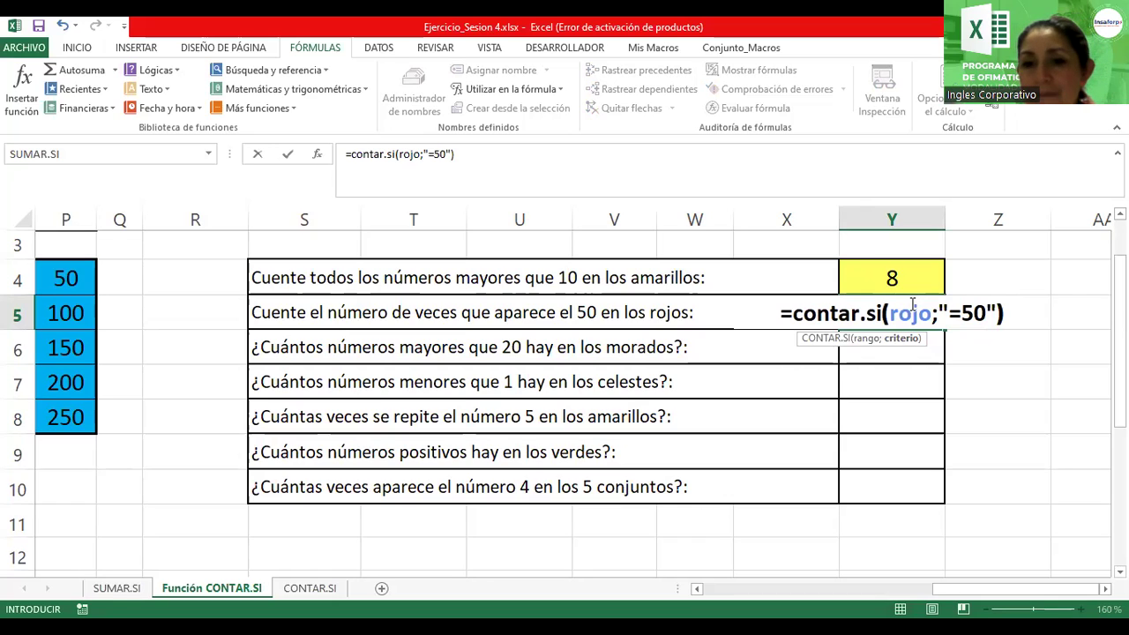
{"action": "key", "text": "Return"}
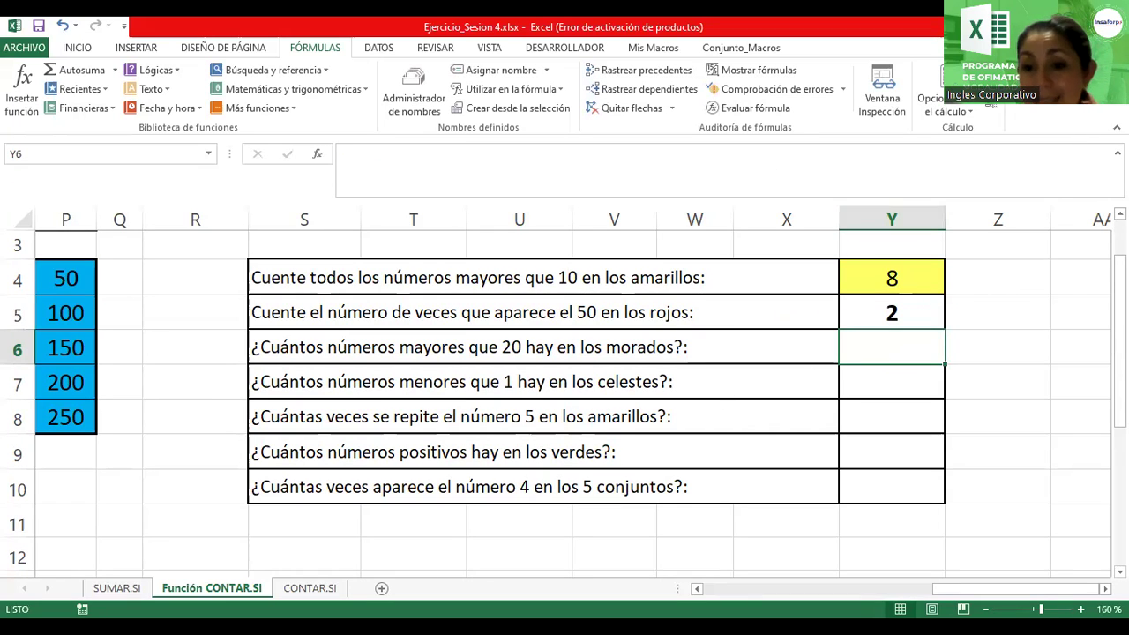
Step: Verify the count by locating the cells that contain 50 in the red block
{"action": "left_click_drag", "start_coordinate": [968, 595], "coordinate": [737, 595]}
{"action": "scroll", "coordinate": [494, 426], "scroll_direction": "down", "scroll_amount": 3}
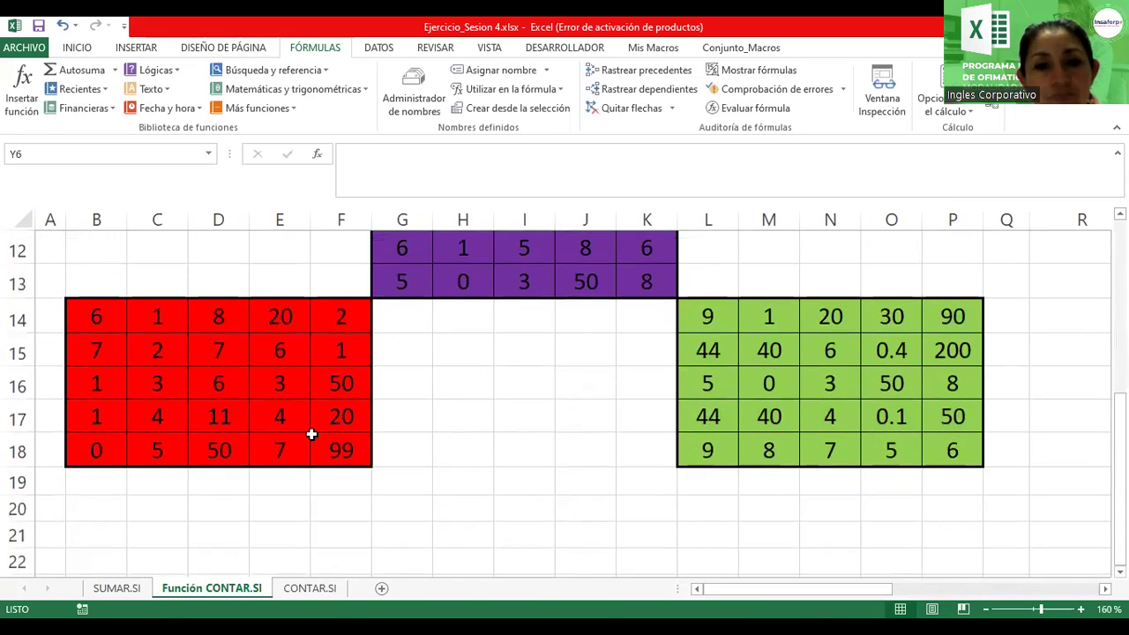
{"action": "left_click", "coordinate": [218, 454]}
{"action": "left_click", "coordinate": [335, 382]}
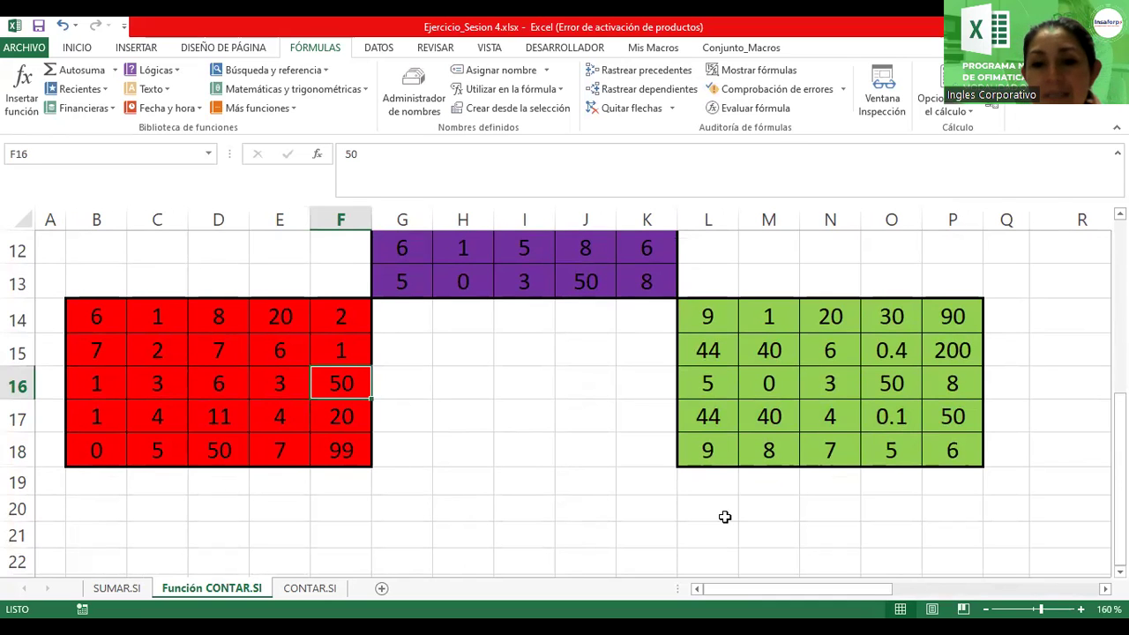
Step: Enter =contar.si(morado;">20") in Y6 to count the numbers greater than 20 in the purple block
{"action": "scroll", "coordinate": [725, 517], "scroll_direction": "right", "scroll_amount": 5}
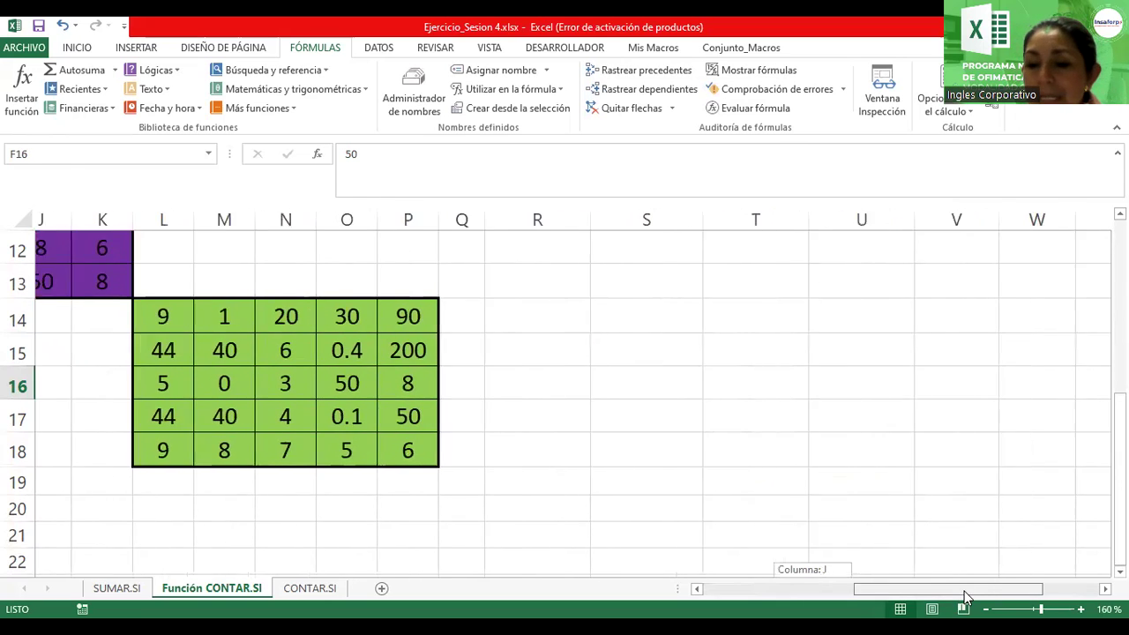
{"action": "scroll", "coordinate": [746, 423], "scroll_direction": "up", "scroll_amount": 3}
{"action": "scroll", "coordinate": [745, 421], "scroll_direction": "up", "scroll_amount": 1}
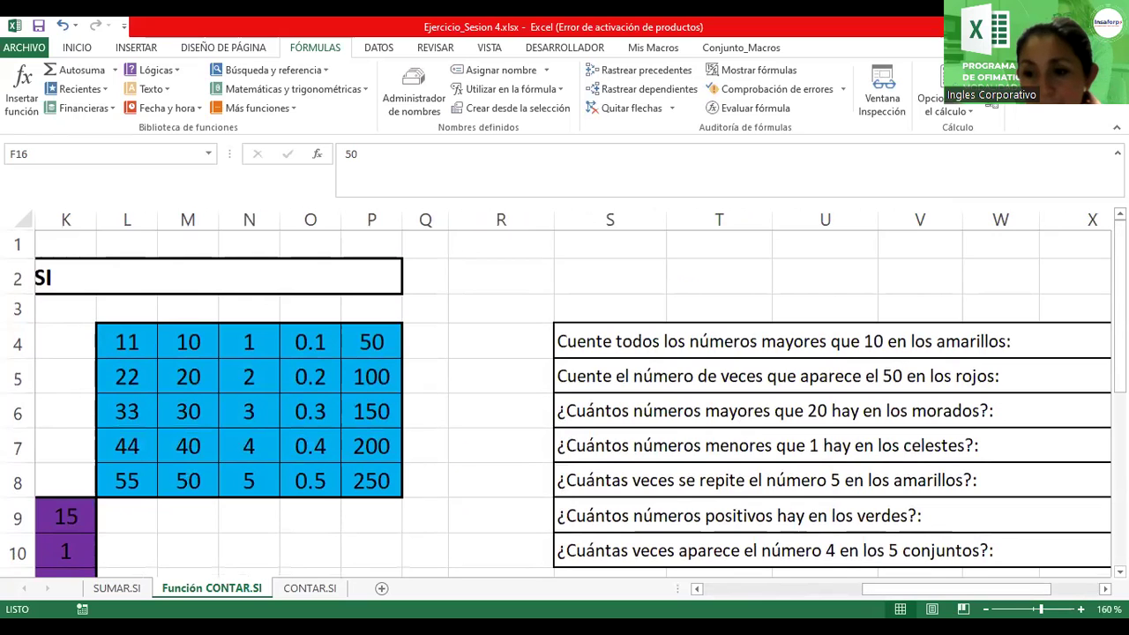
{"action": "scroll", "coordinate": [740, 474], "scroll_direction": "right", "scroll_amount": 1}
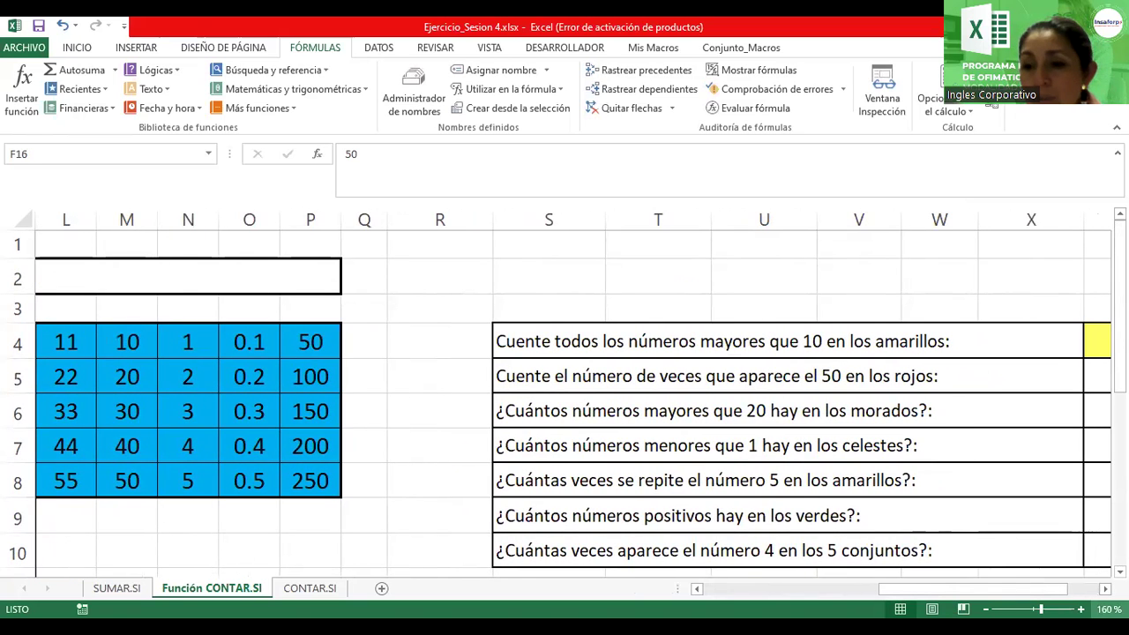
{"action": "scroll", "coordinate": [564, 397], "scroll_direction": "right", "scroll_amount": 1}
{"action": "scroll", "coordinate": [565, 397], "scroll_direction": "right", "scroll_amount": 2}
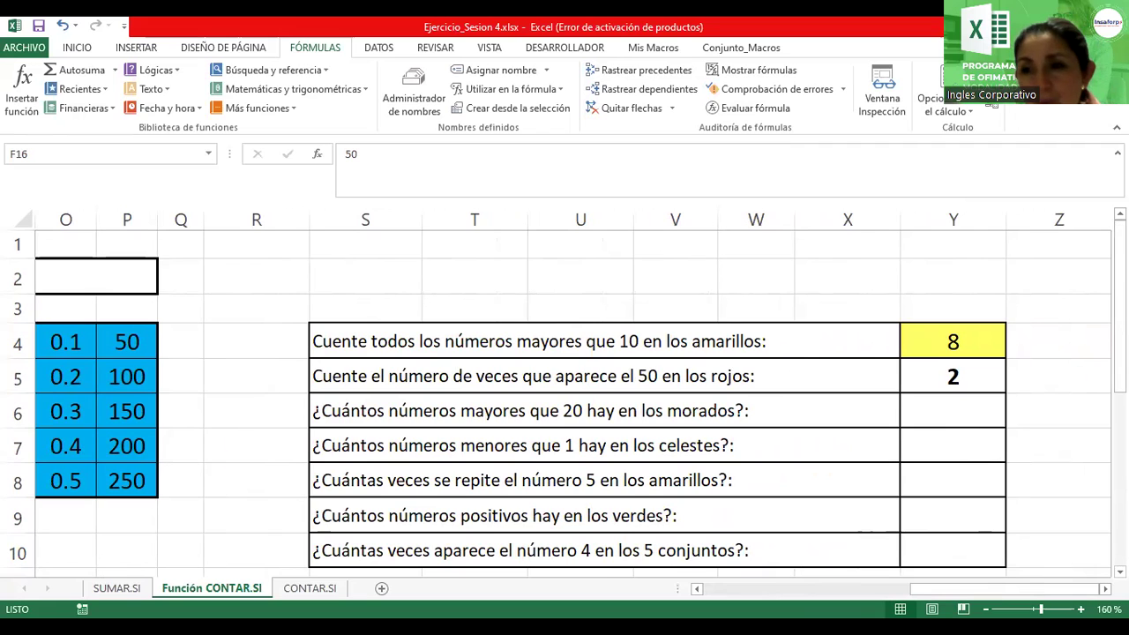
{"action": "scroll", "coordinate": [1072, 562], "scroll_direction": "down", "scroll_amount": 1}
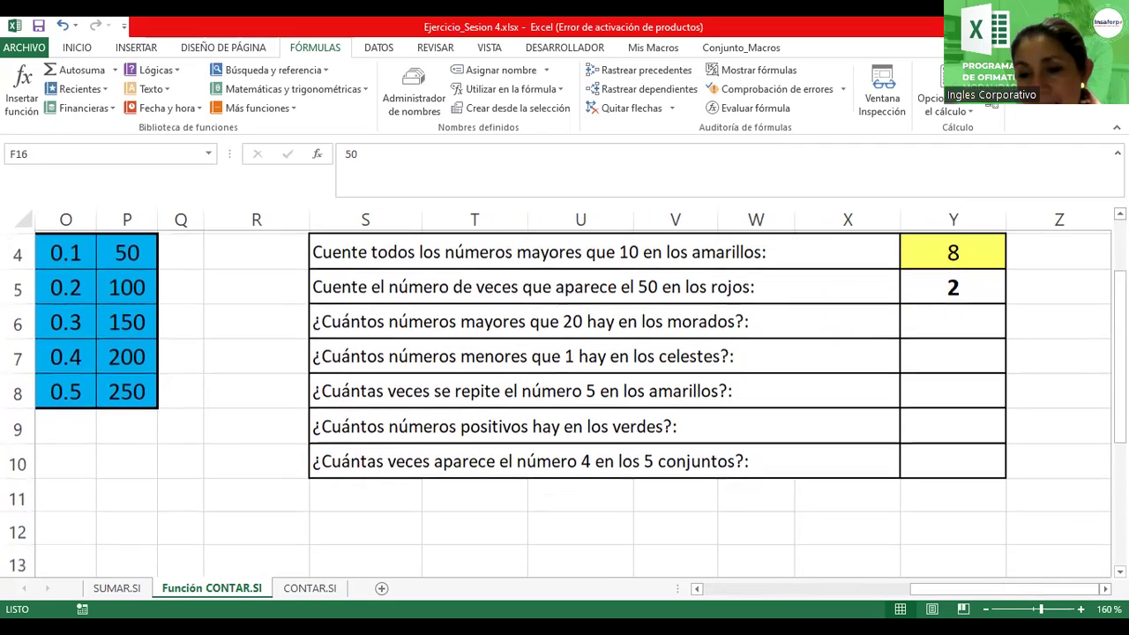
{"action": "left_click", "coordinate": [959, 315]}
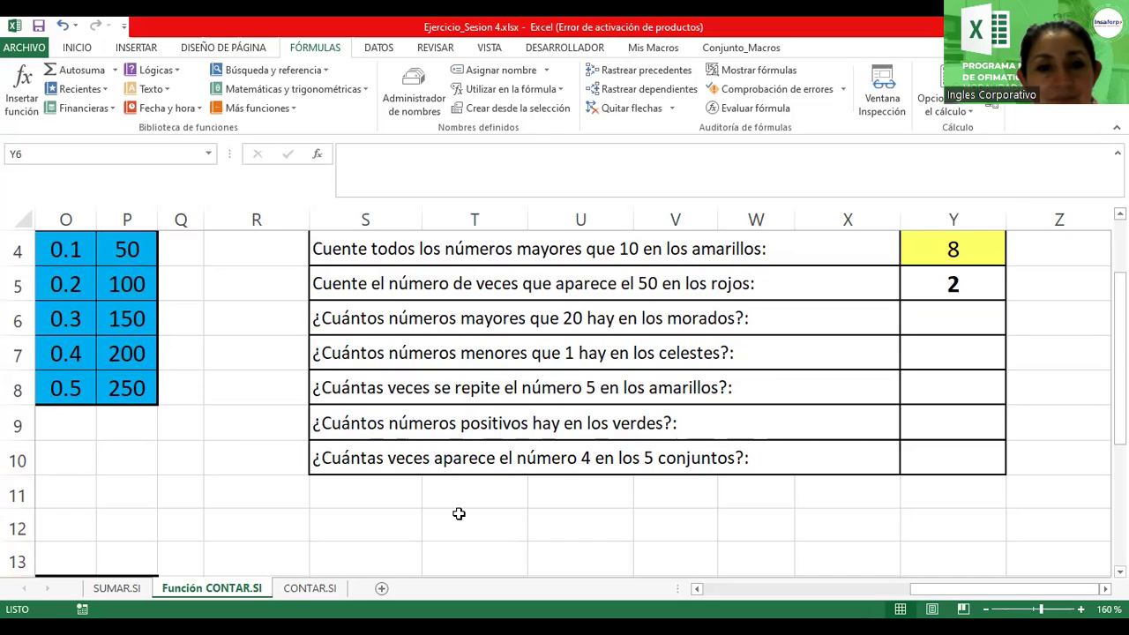
{"action": "left_click", "coordinate": [937, 321]}
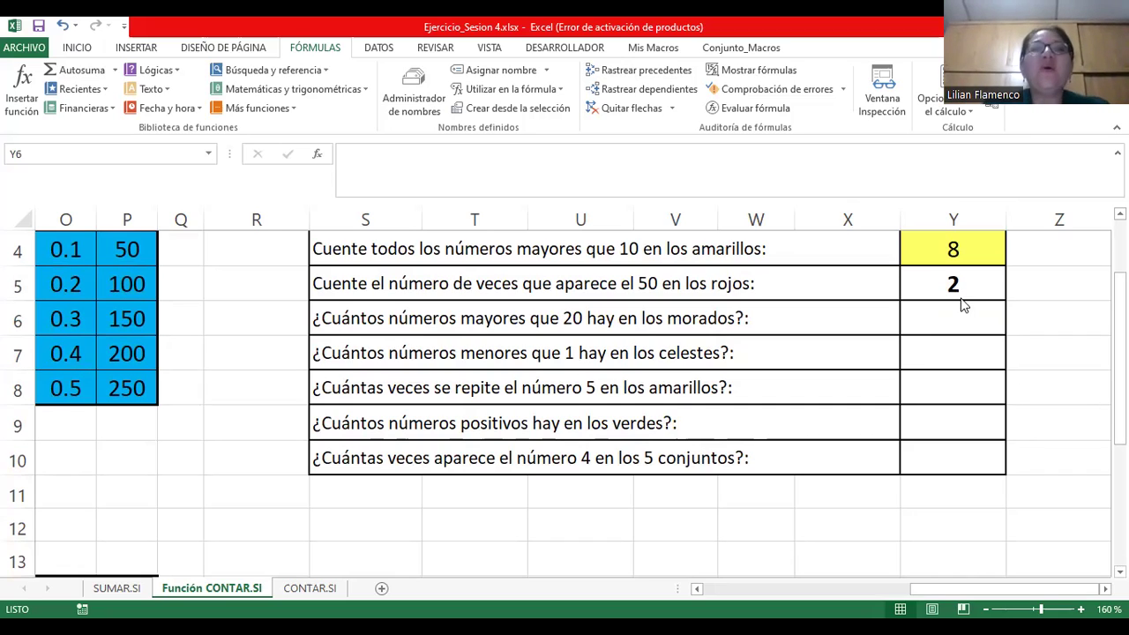
{"action": "left_click", "coordinate": [940, 319]}
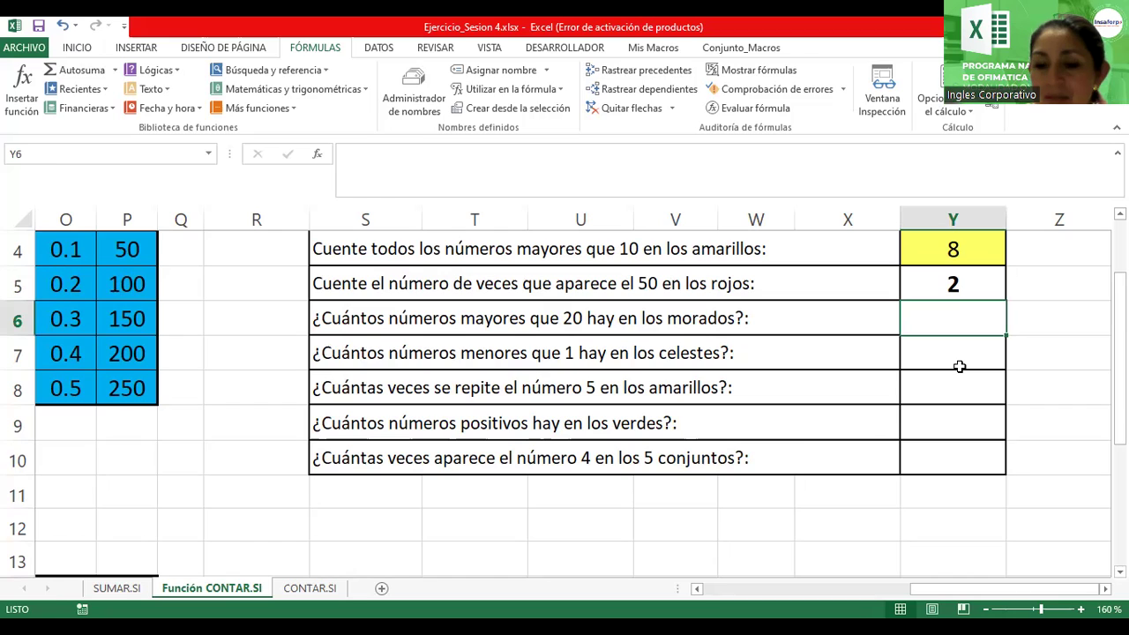
{"action": "type", "text": "=c"}
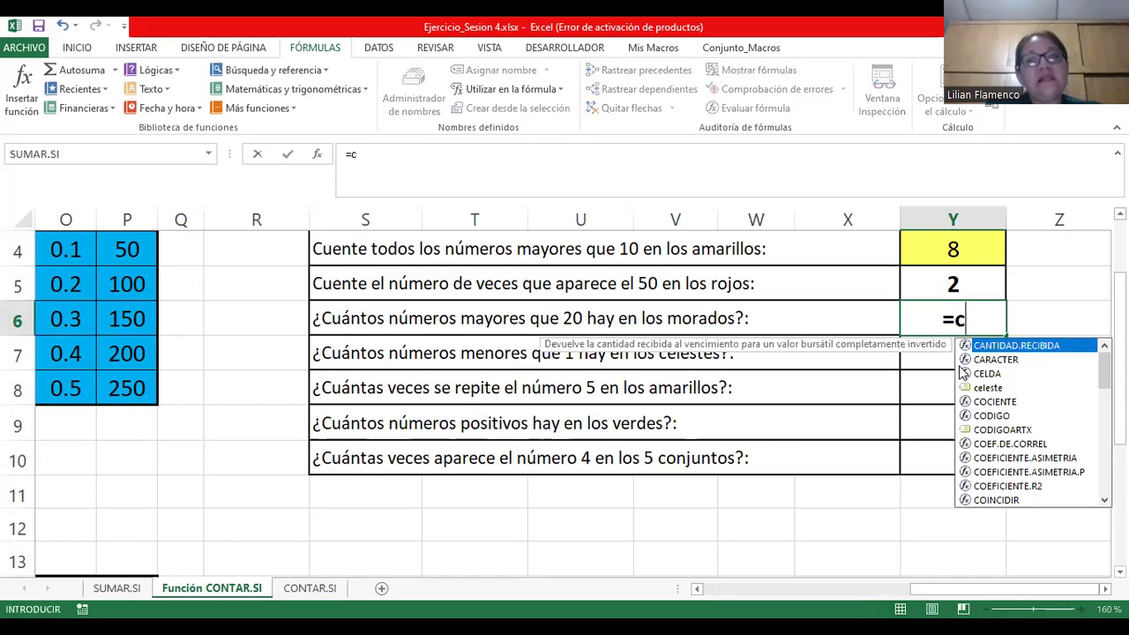
{"action": "type", "text": "ontar.si("}
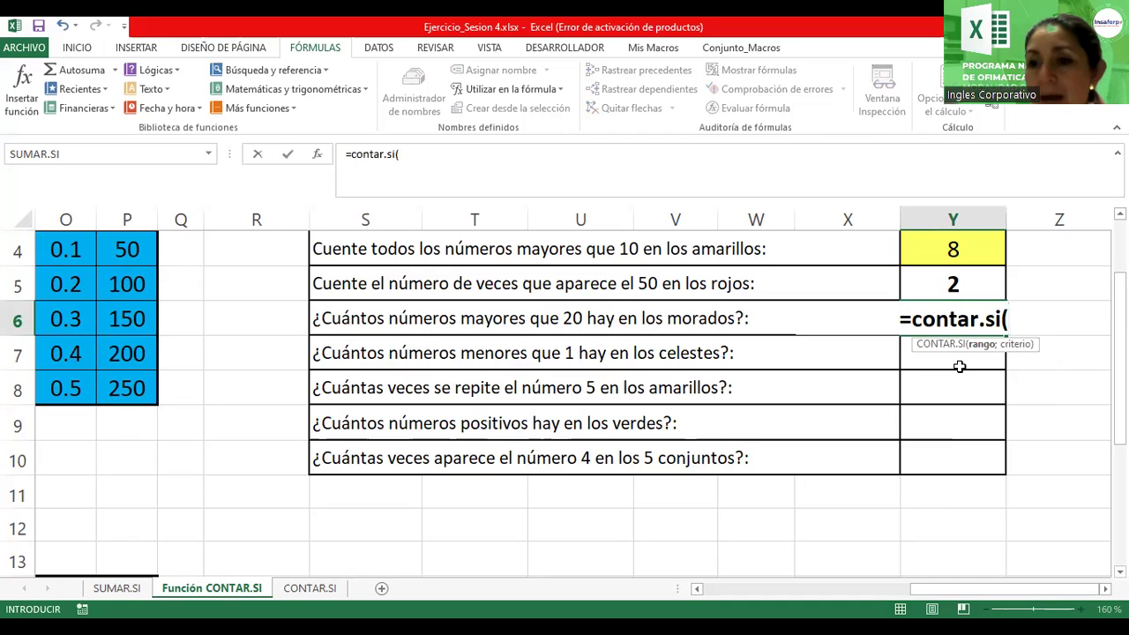
{"action": "type", "text": "mora"}
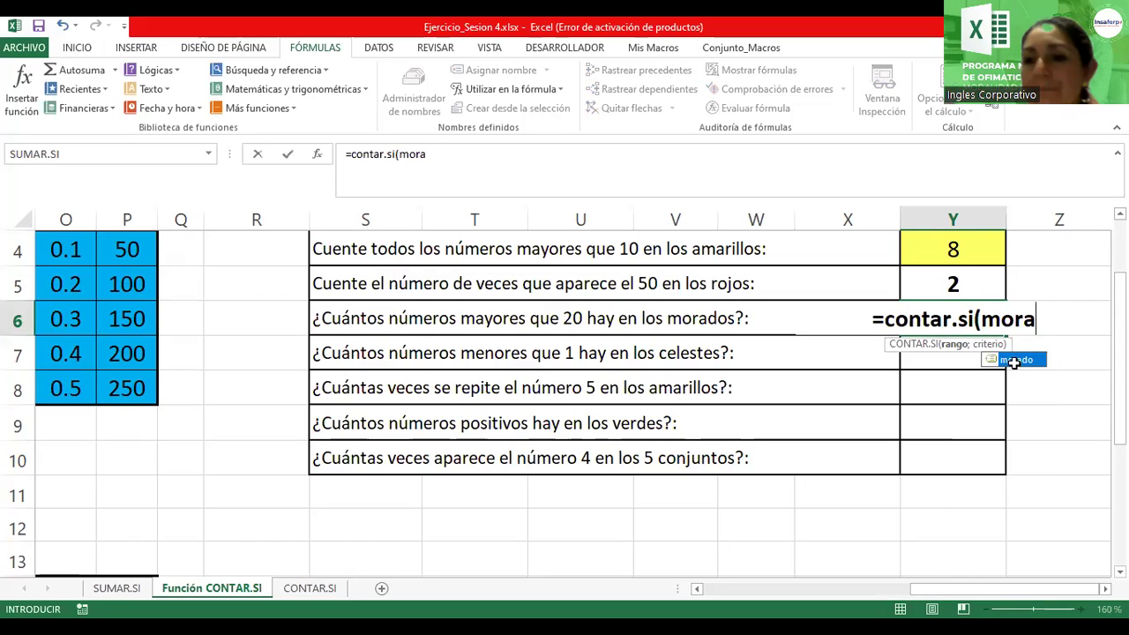
{"action": "double_click", "coordinate": [1014, 360]}
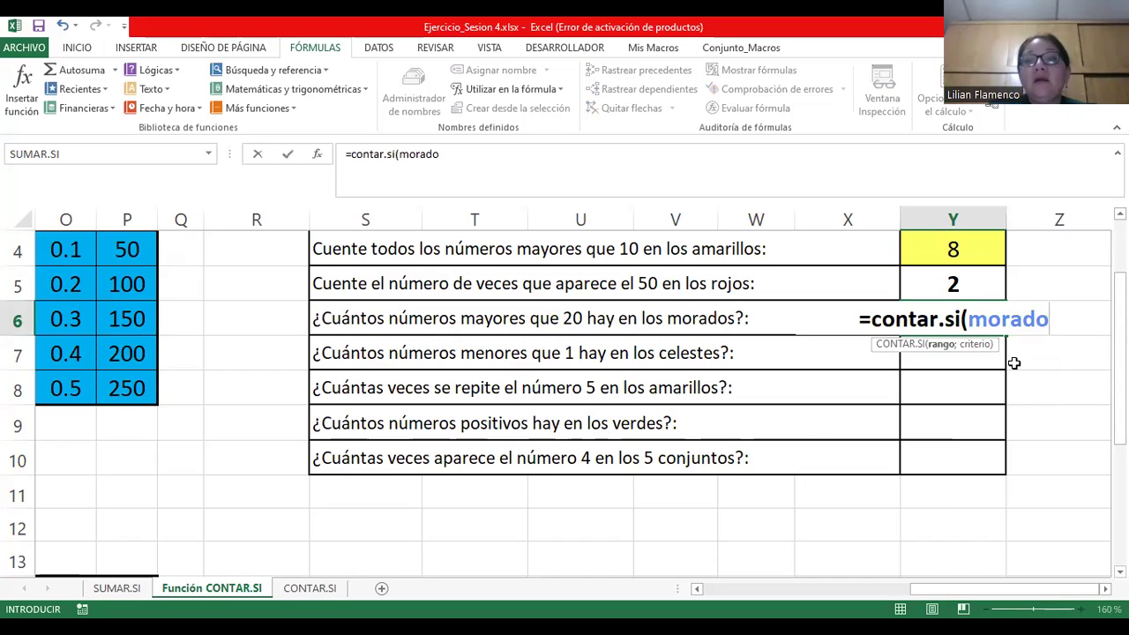
{"action": "type", "text": ";"}
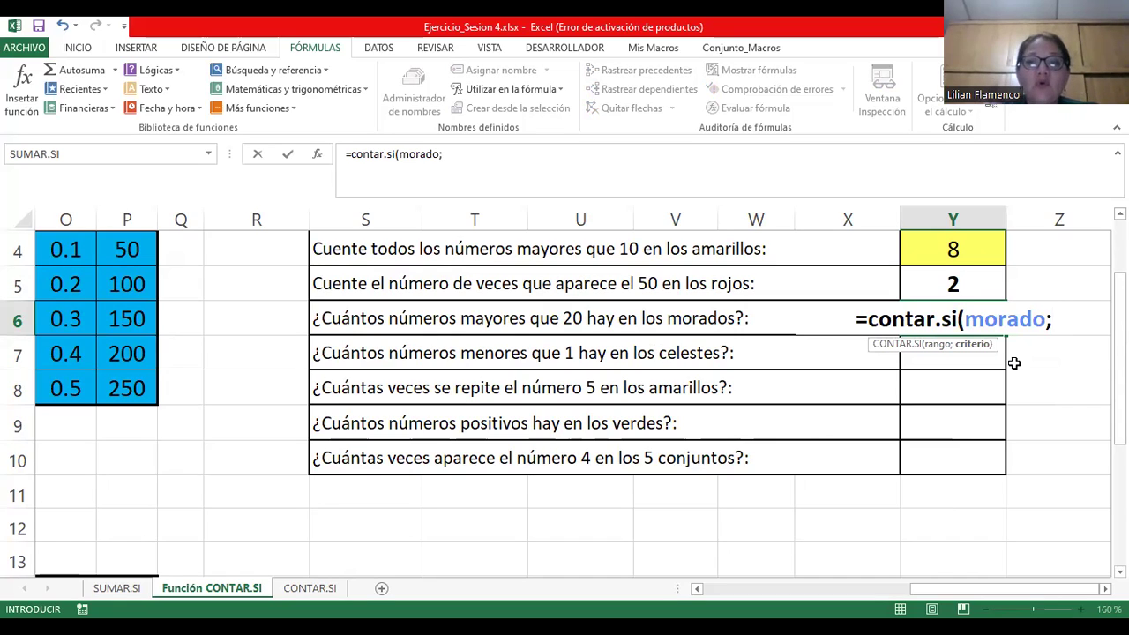
{"action": "type", "text": "\""}
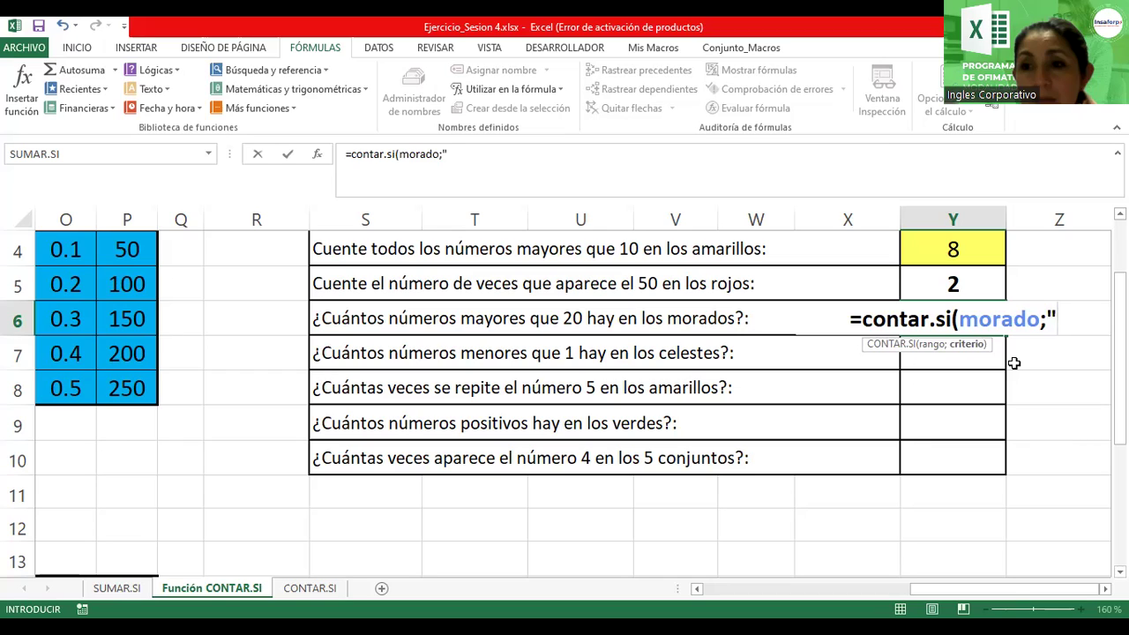
{"action": "type", "text": "<"}
{"action": "key", "text": "BackSpace"}
{"action": "type", "text": ">"}
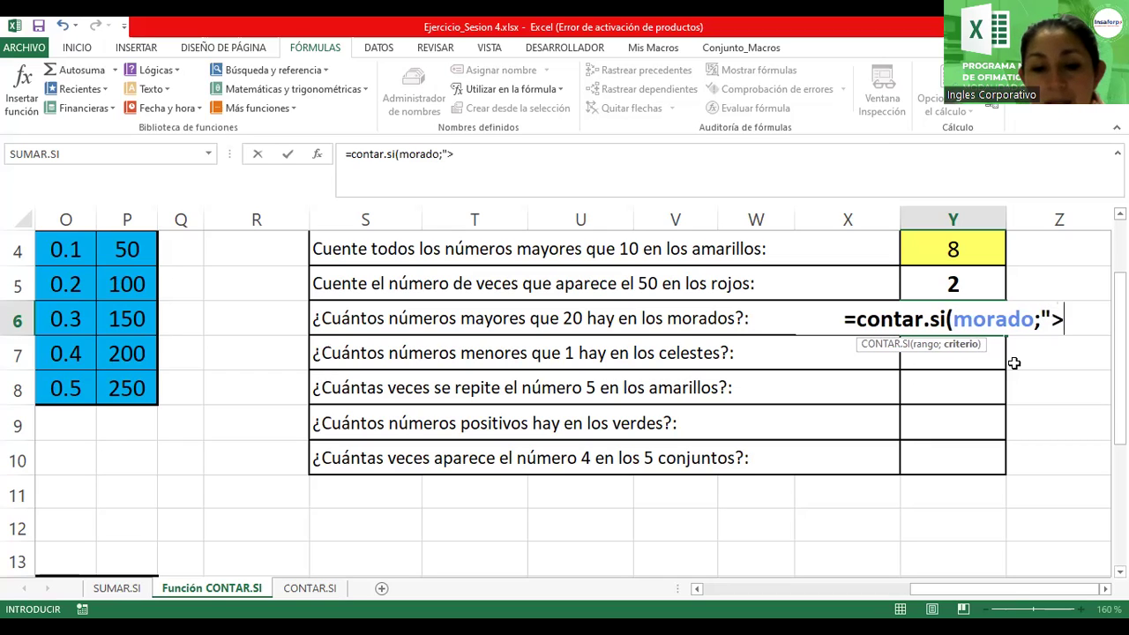
{"action": "type", "text": "20"}
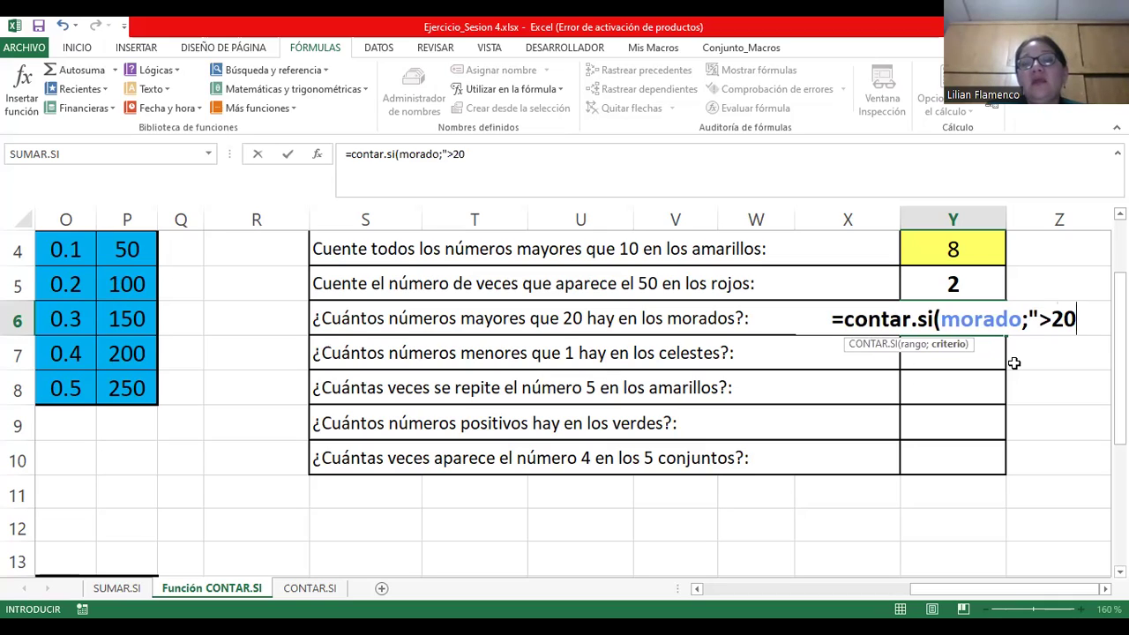
{"action": "type", "text": "\")"}
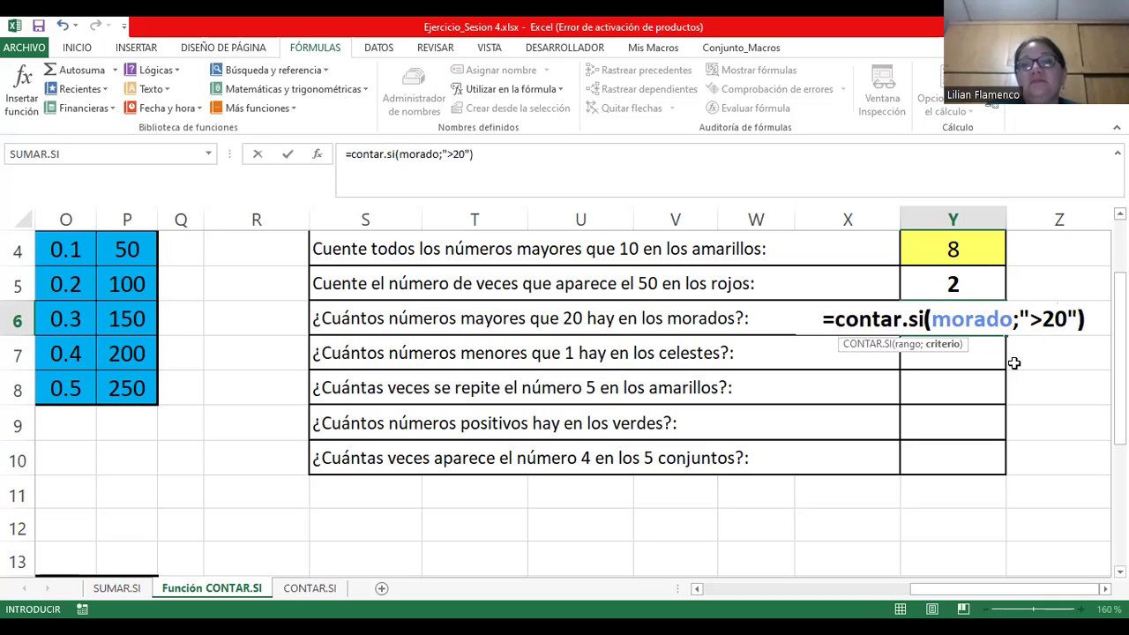
{"action": "key", "text": "Return"}
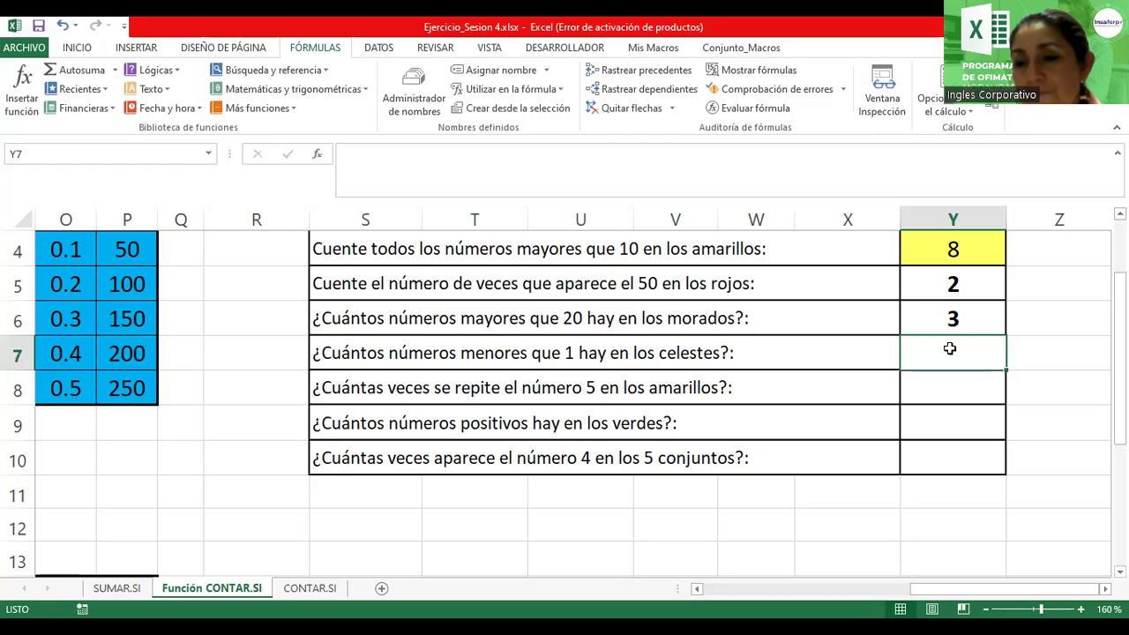
Step: Enter =contar.si(celeste;"<1") in Y7 to count the numbers less than 1 in the light-blue block
{"action": "type", "text": "="}
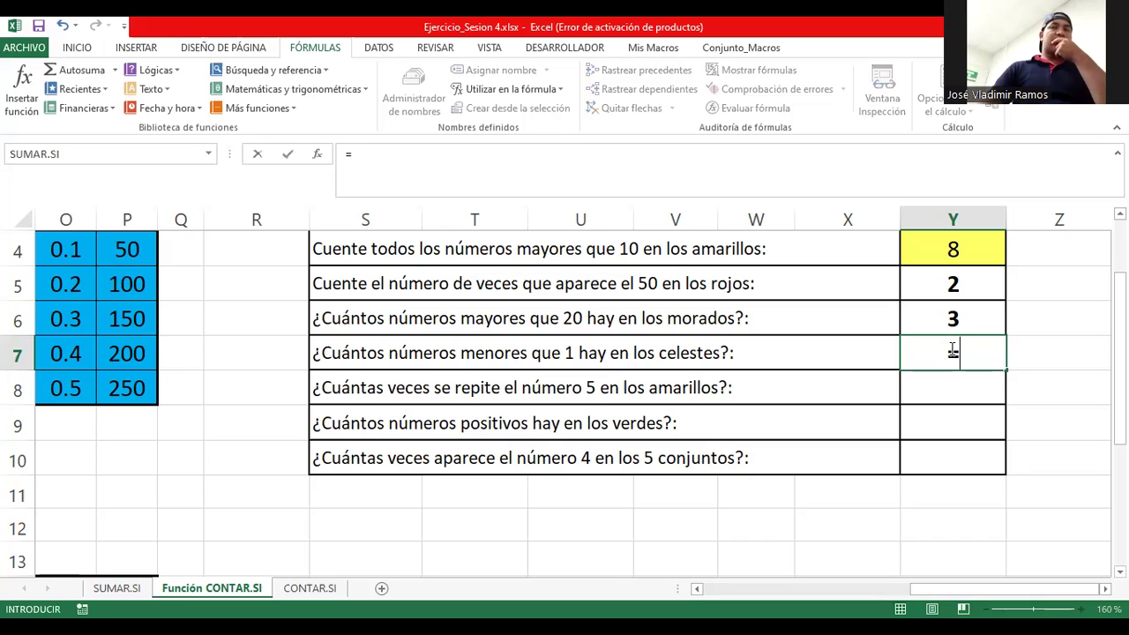
{"action": "type", "text": "contar.si"}
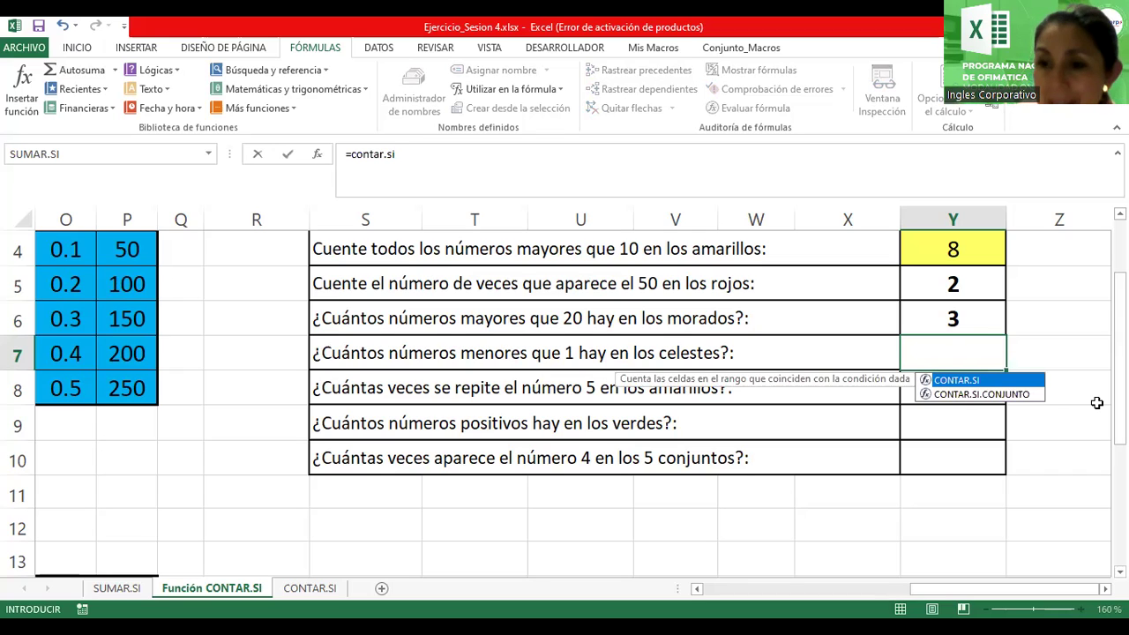
{"action": "type", "text": "("}
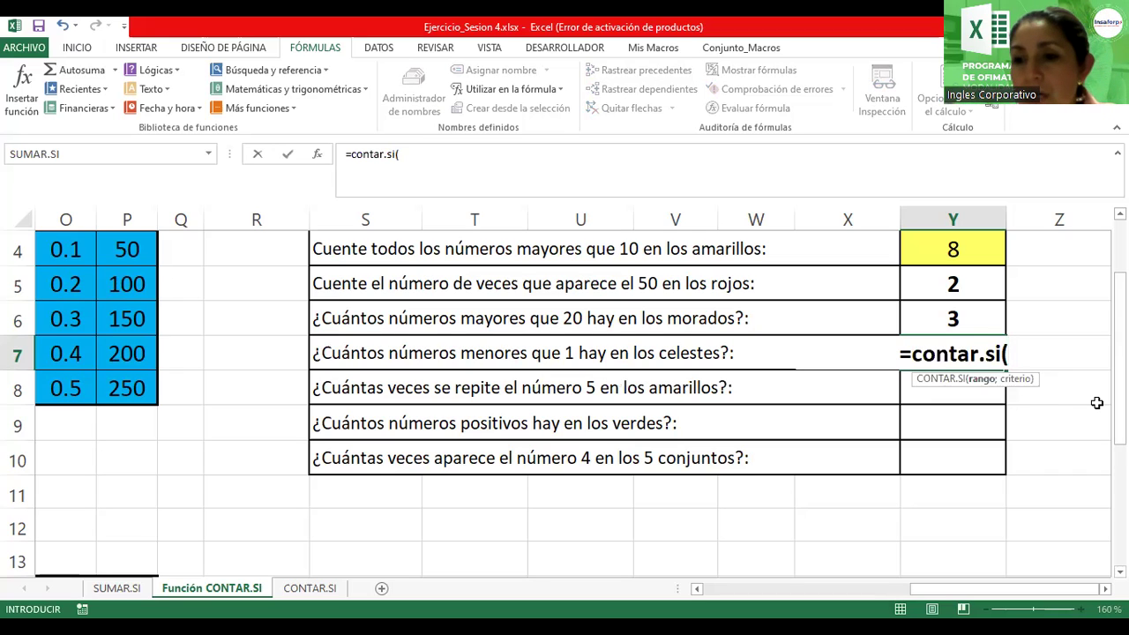
{"action": "type", "text": "ce"}
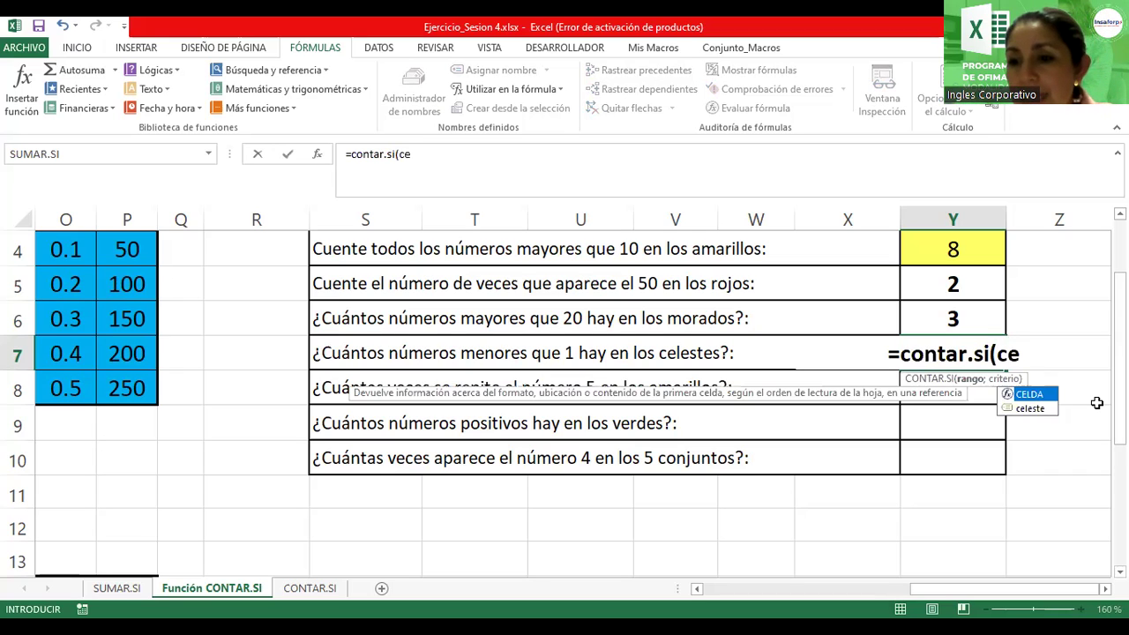
{"action": "left_click", "coordinate": [1025, 409]}
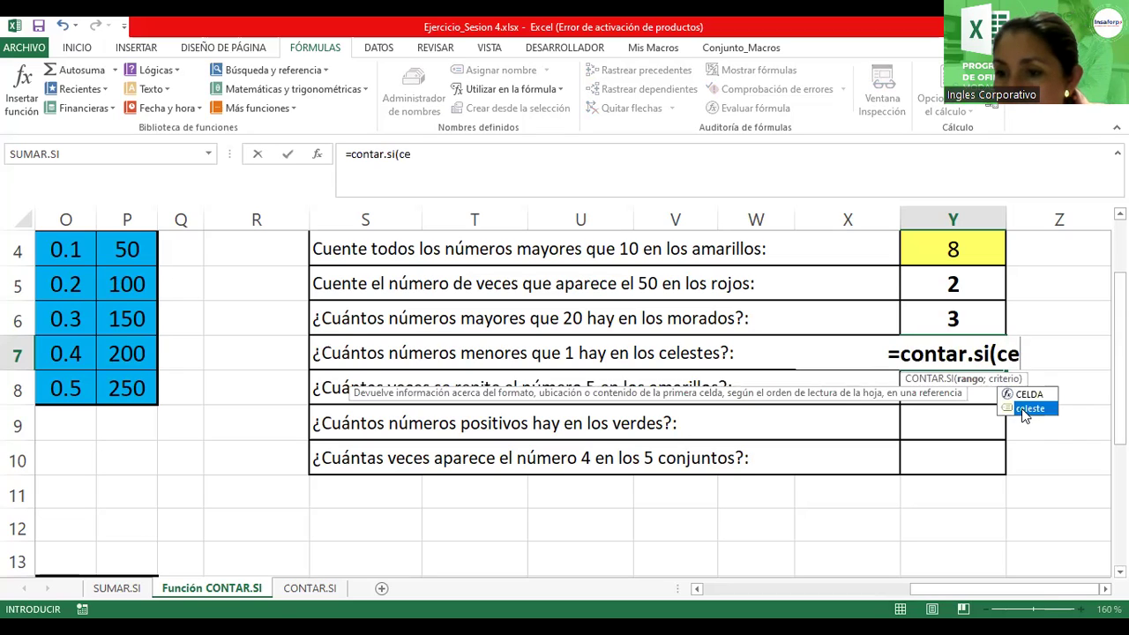
{"action": "double_click", "coordinate": [1023, 408]}
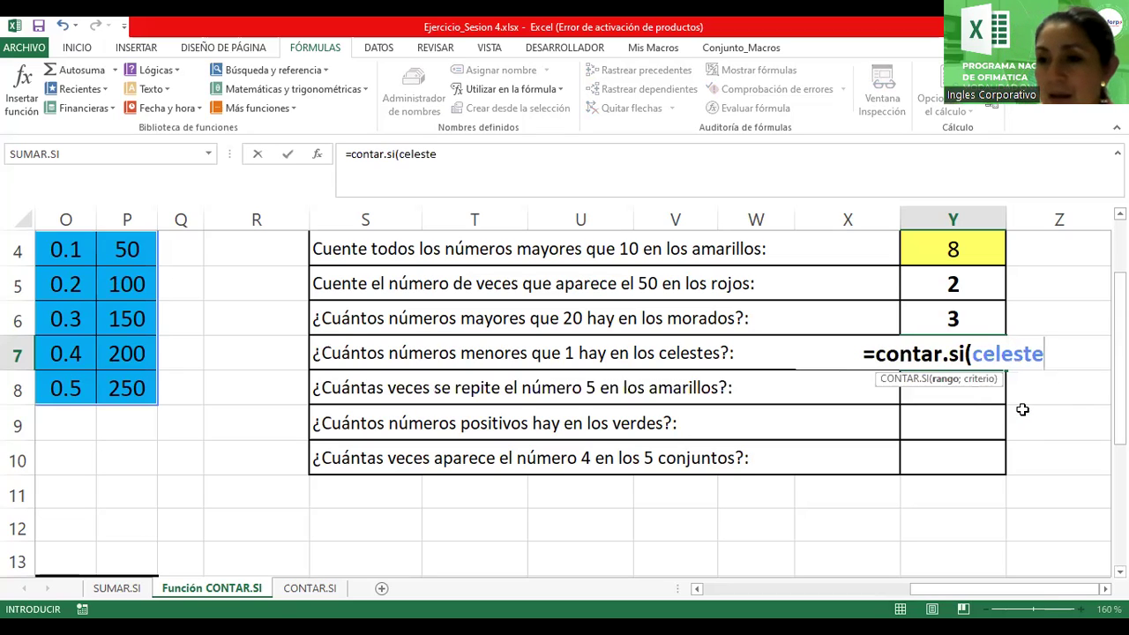
{"action": "type", "text": ";"}
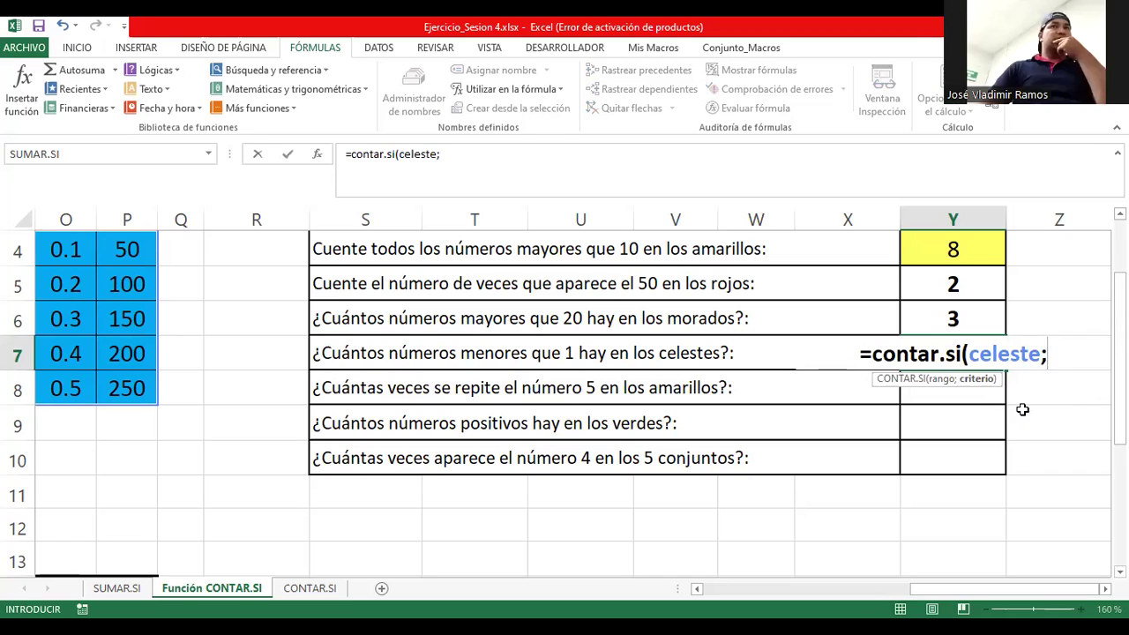
{"action": "type", "text": "\""}
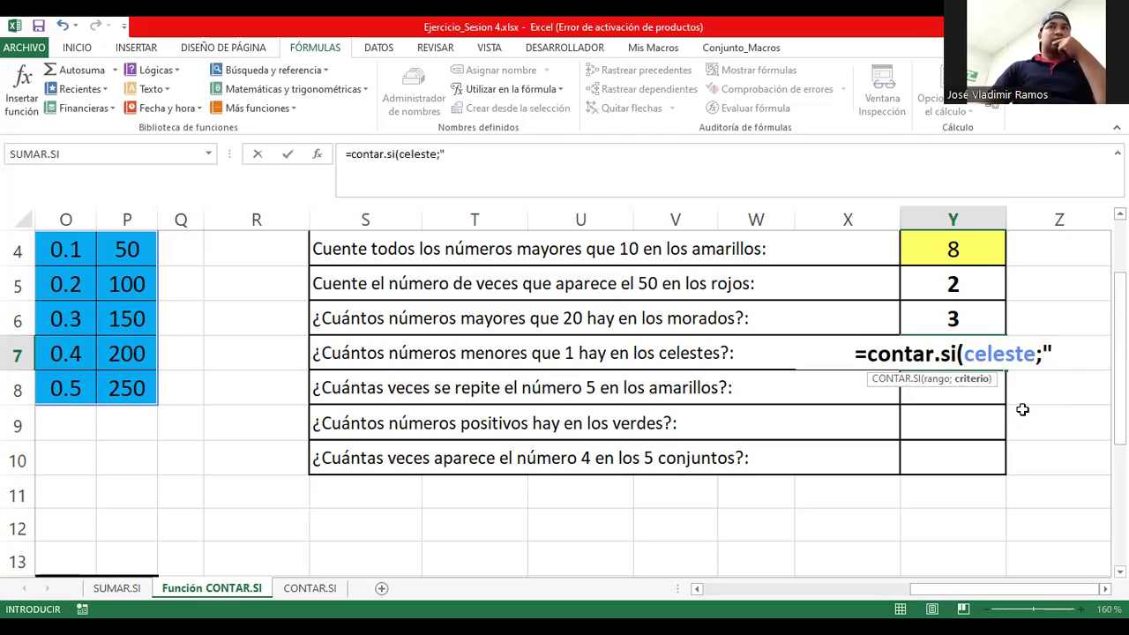
{"action": "type", "text": "<1"}
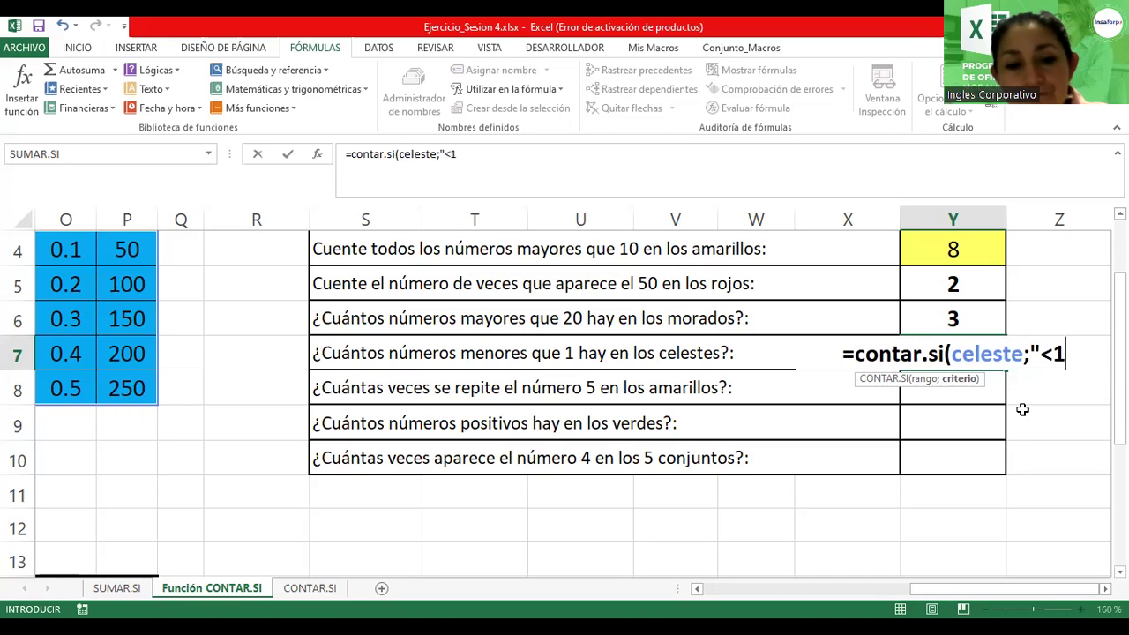
{"action": "type", "text": "\")"}
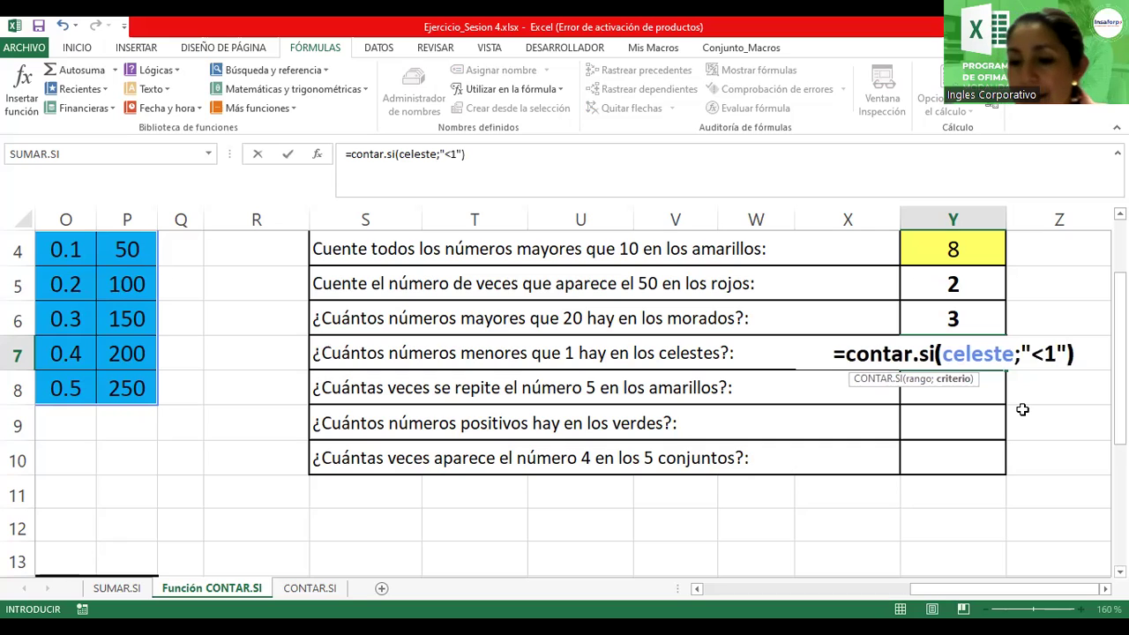
{"action": "key", "text": "Return"}
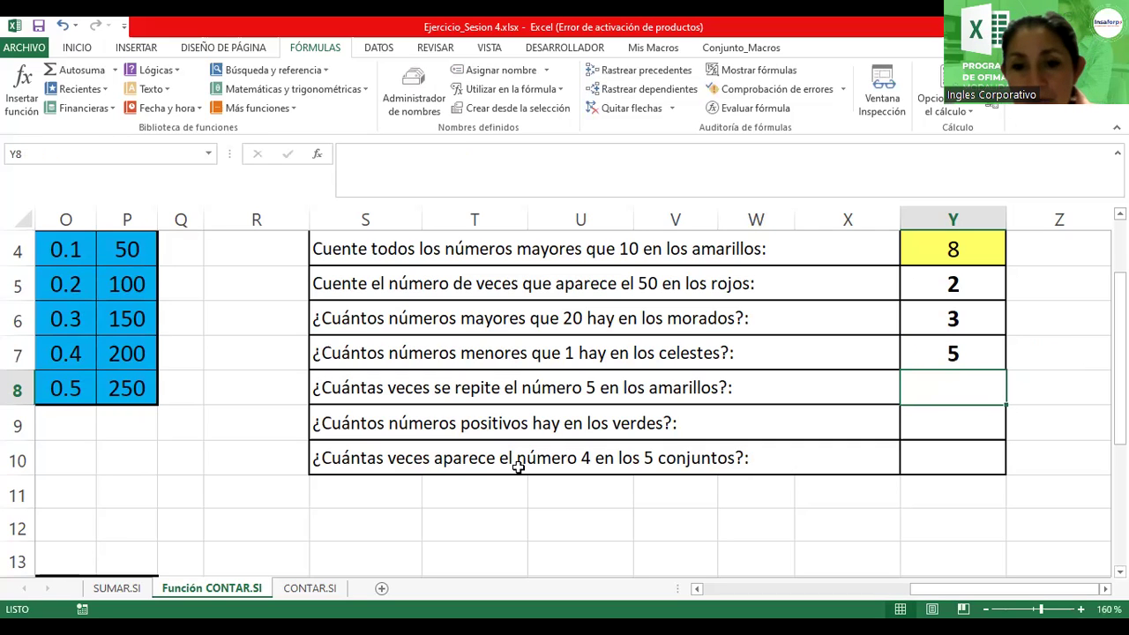
Step: Check the values below 1 in the light-blue block against the count and return to answer cell Y8
{"action": "scroll", "coordinate": [519, 468], "scroll_direction": "left", "scroll_amount": 3}
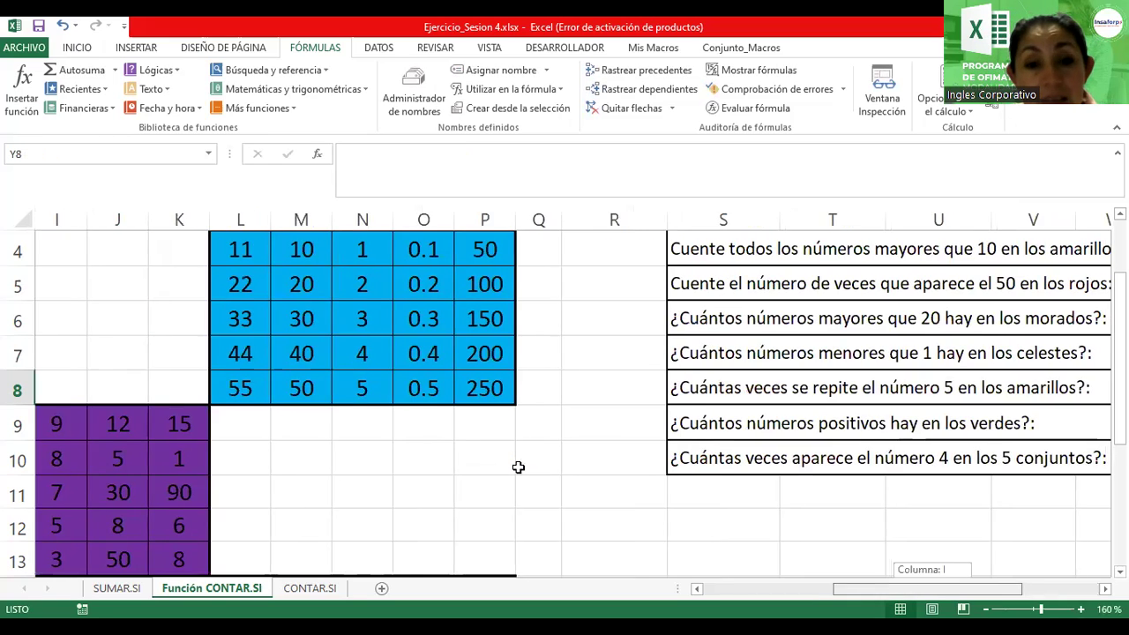
{"action": "scroll", "coordinate": [631, 351], "scroll_direction": "up", "scroll_amount": 1}
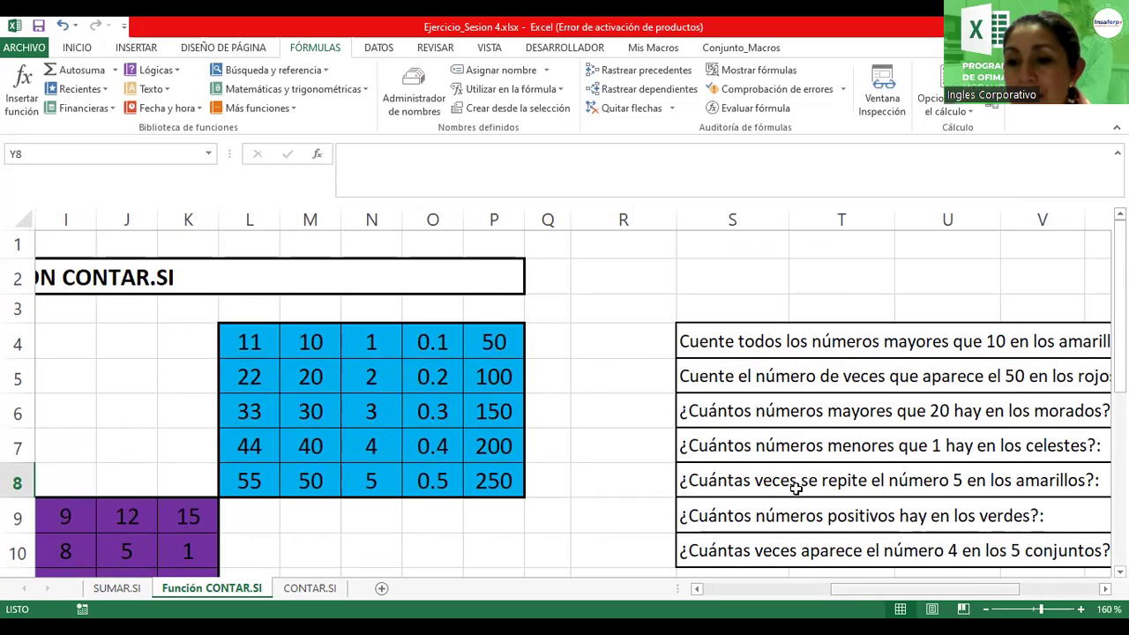
{"action": "scroll", "coordinate": [796, 487], "scroll_direction": "right", "scroll_amount": 5}
{"action": "scroll", "coordinate": [910, 401], "scroll_direction": "down", "scroll_amount": 2}
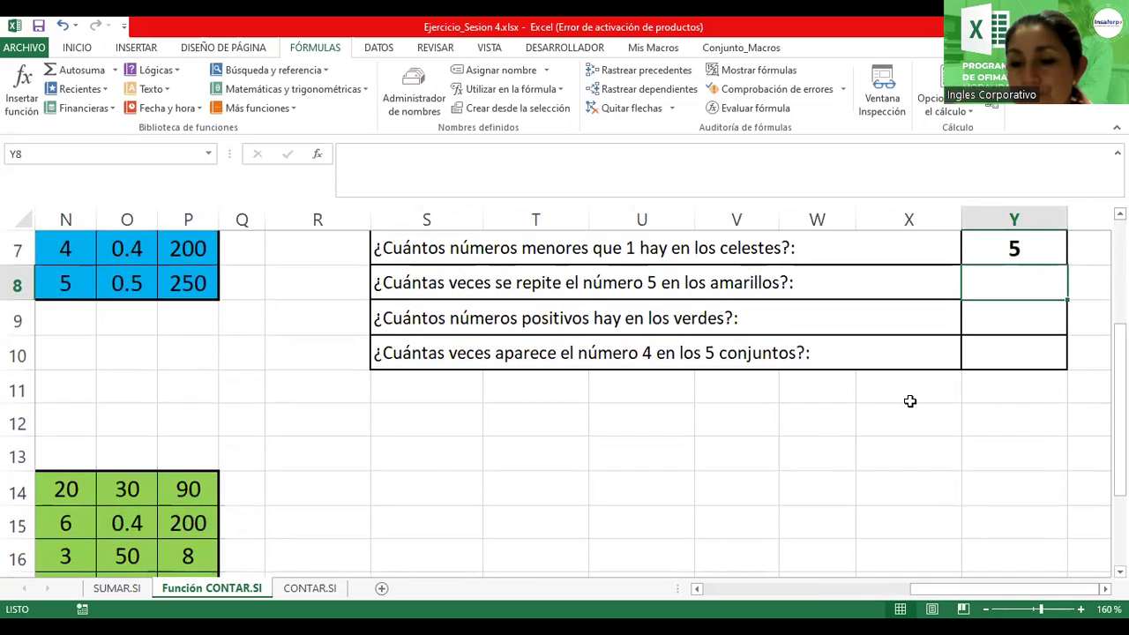
{"action": "scroll", "coordinate": [910, 402], "scroll_direction": "down", "scroll_amount": 1}
{"action": "scroll", "coordinate": [910, 402], "scroll_direction": "up", "scroll_amount": 2}
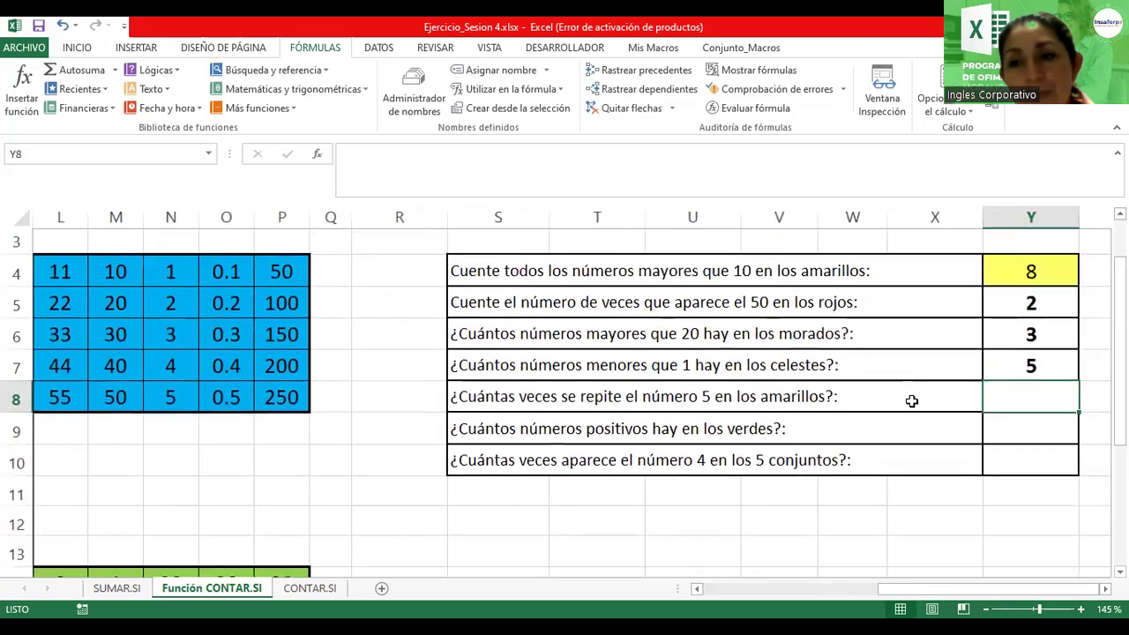
{"action": "scroll", "coordinate": [911, 401], "scroll_direction": "up", "scroll_amount": 1}
{"action": "scroll", "coordinate": [911, 401], "scroll_direction": "down", "scroll_amount": 1}
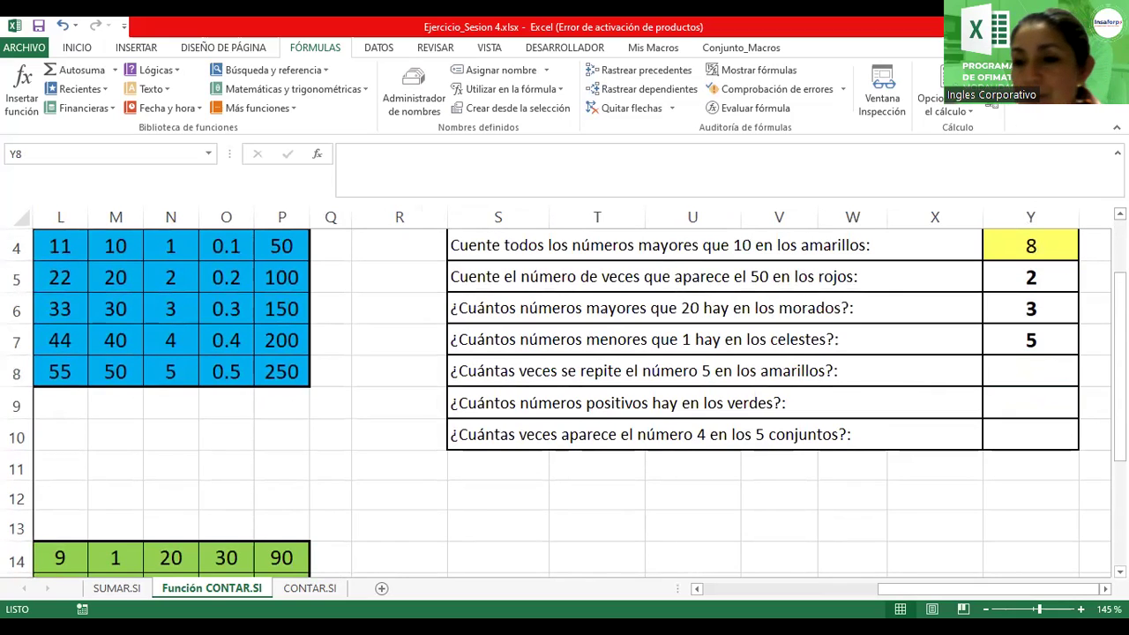
{"action": "left_click", "coordinate": [1016, 382]}
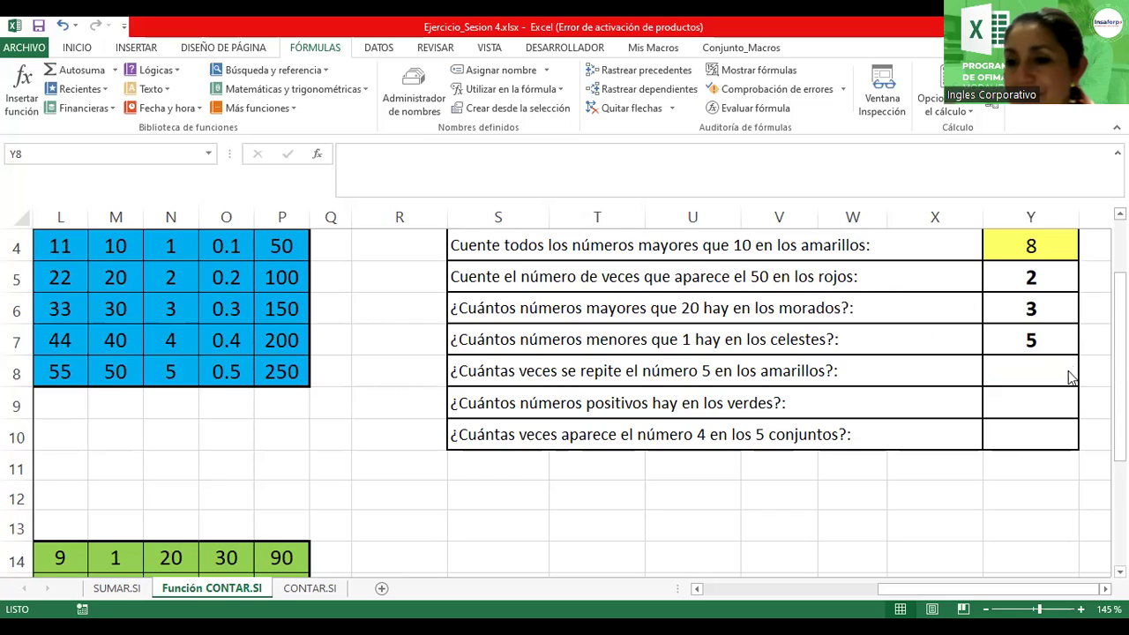
Step: Enter =contar.si(amarillo;"=5") in Y8 to count how many times 5 appears in the yellow block
{"action": "left_click", "coordinate": [1041, 365]}
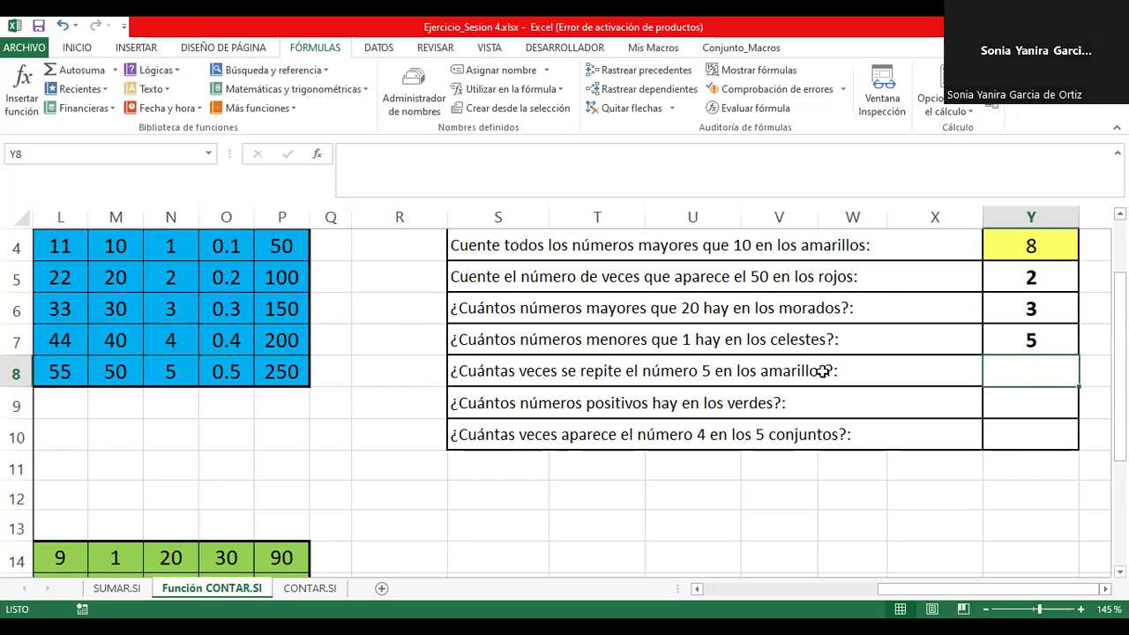
{"action": "scroll", "coordinate": [478, 333], "scroll_direction": "up", "scroll_amount": 1}
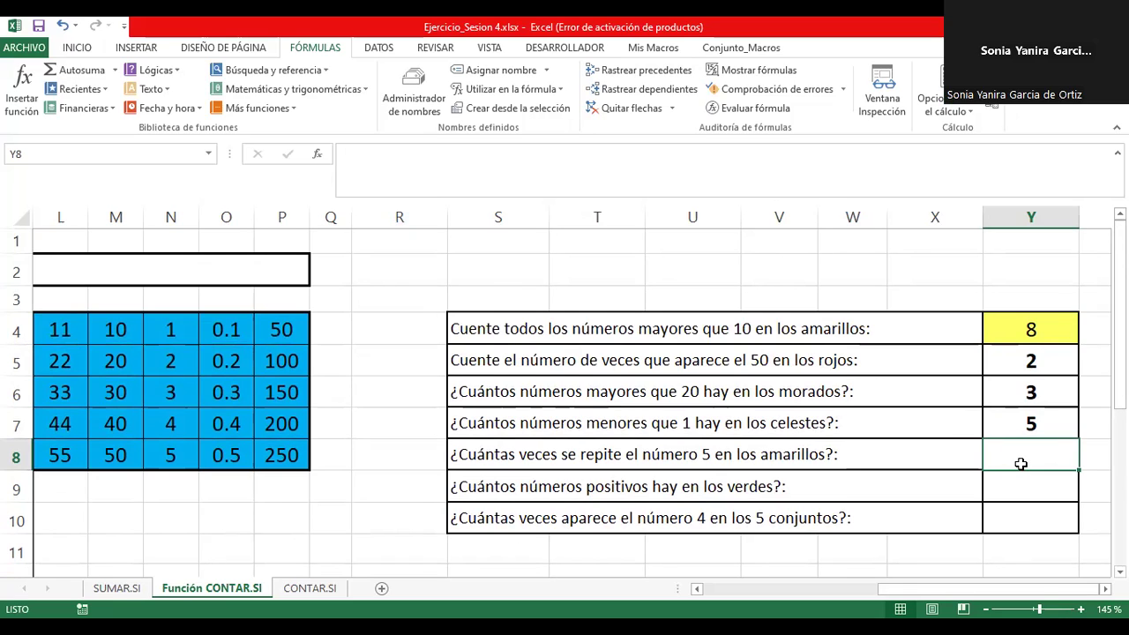
{"action": "type", "text": "="}
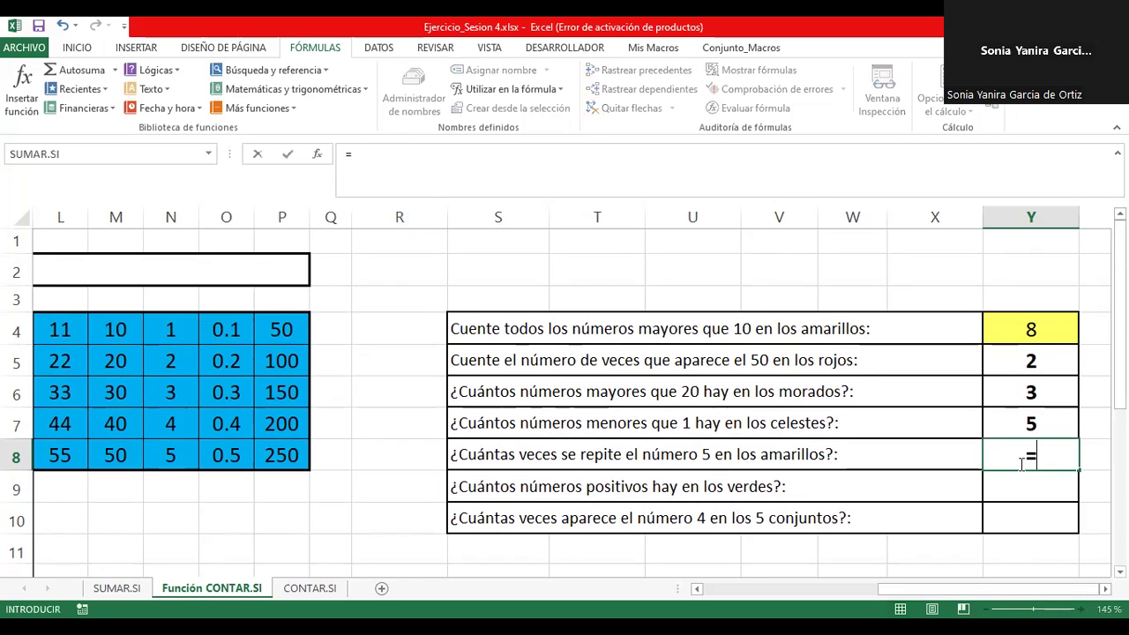
{"action": "type", "text": "c"}
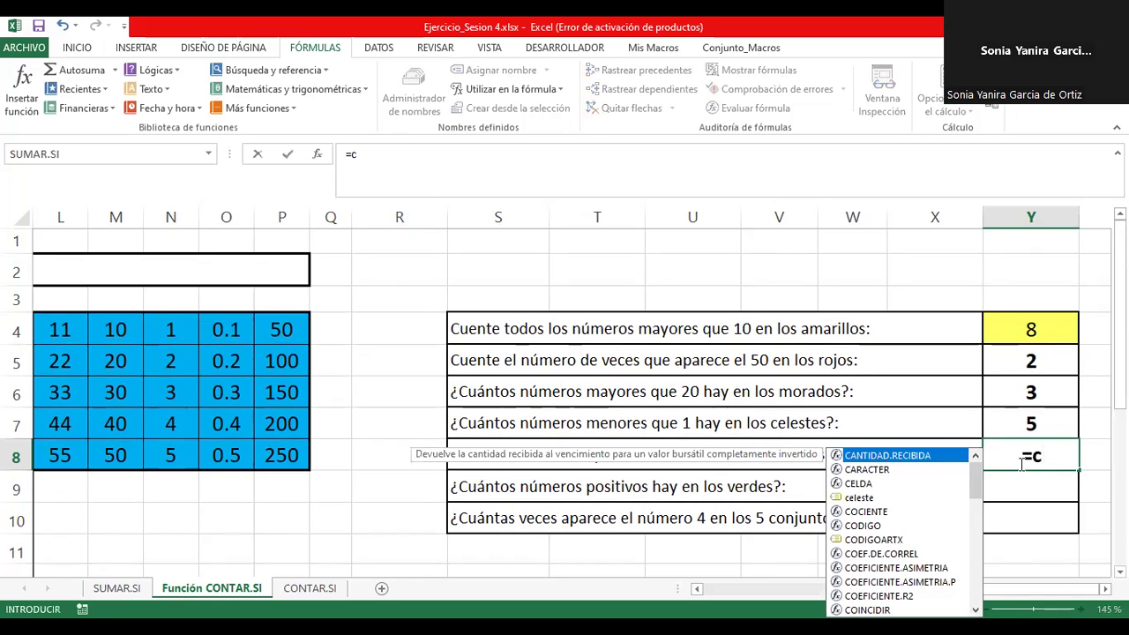
{"action": "type", "text": "ontar.si("}
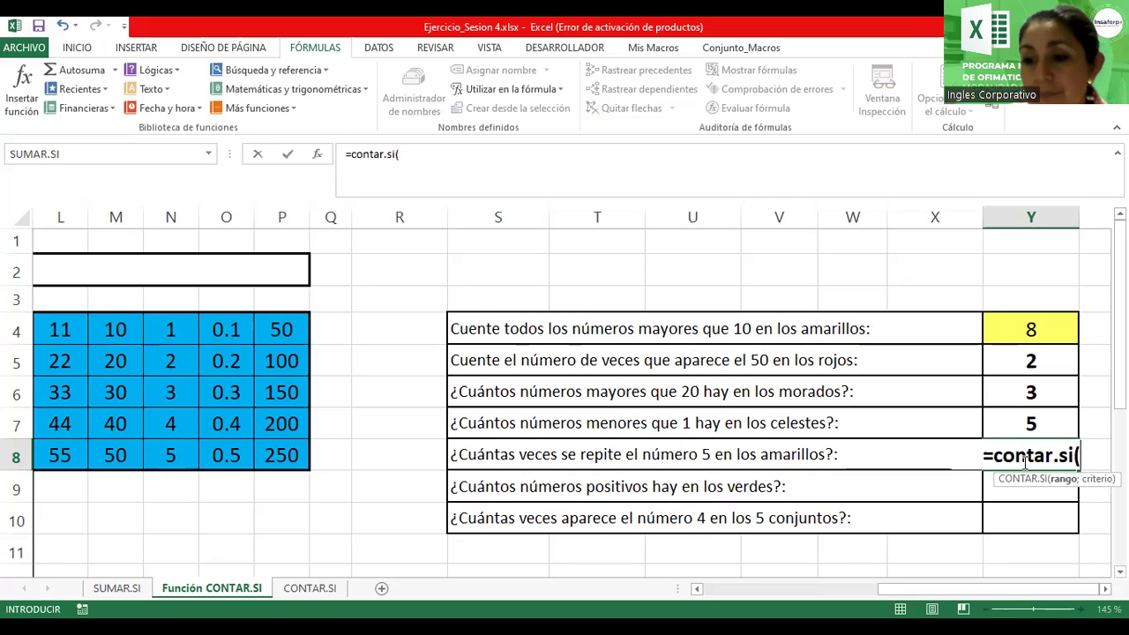
{"action": "type", "text": "amarillo"}
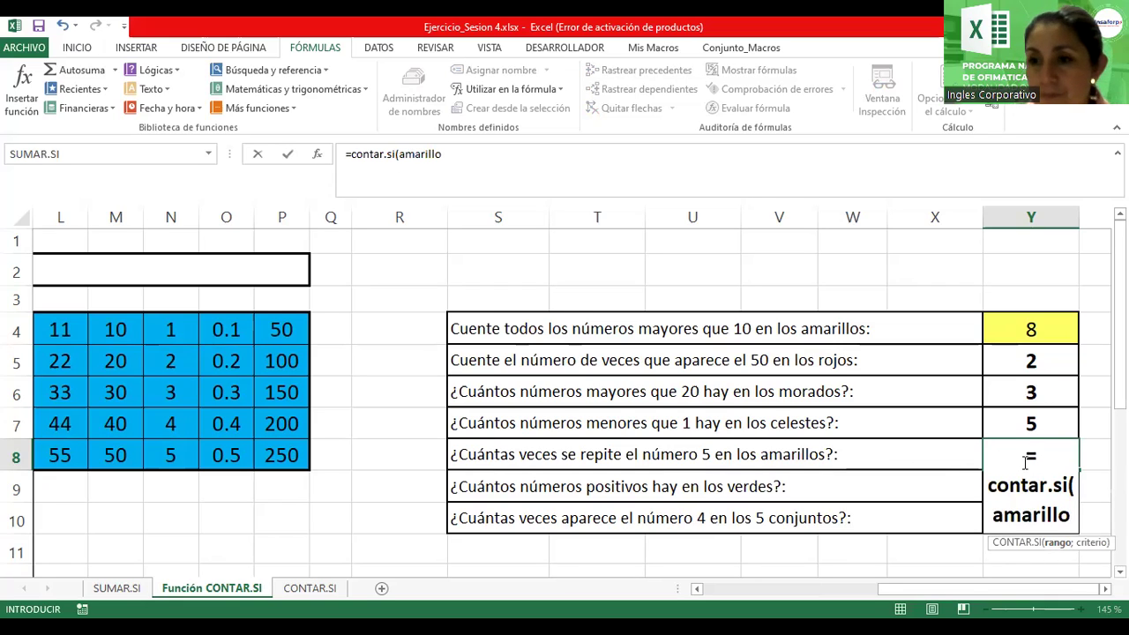
{"action": "type", "text": ";"}
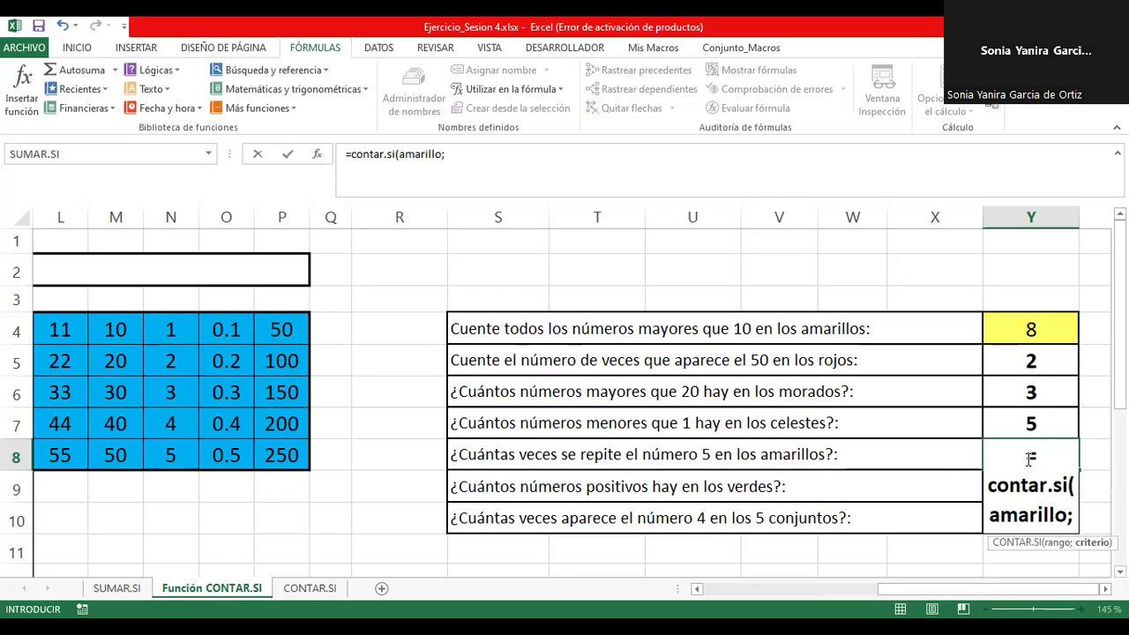
{"action": "scroll", "coordinate": [556, 388], "scroll_direction": "right", "scroll_amount": 3}
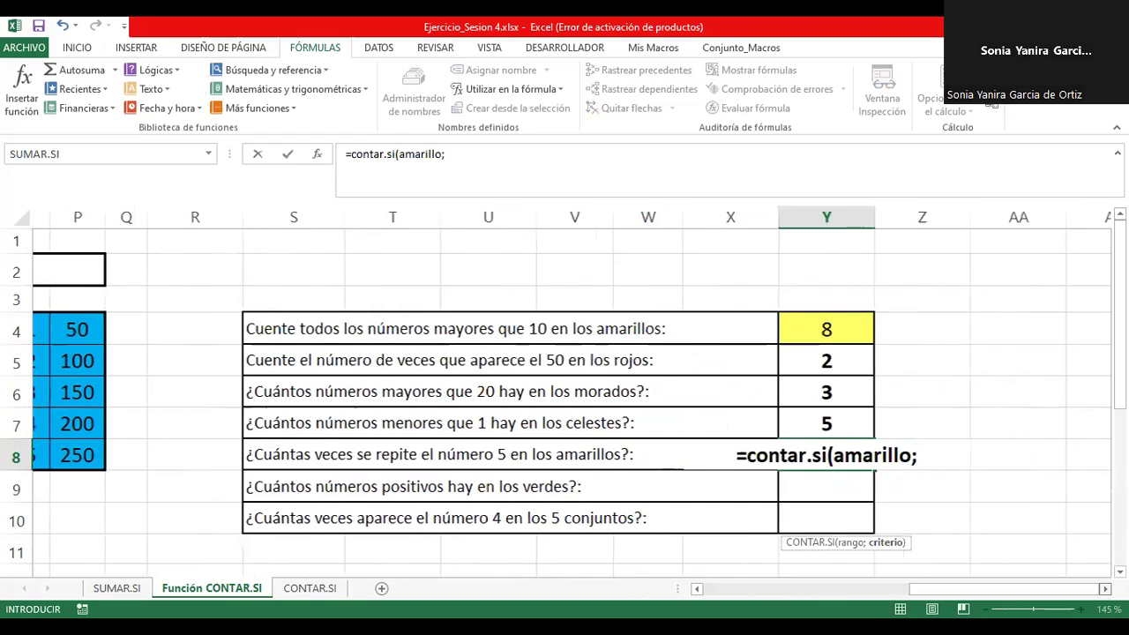
{"action": "type", "text": "\""}
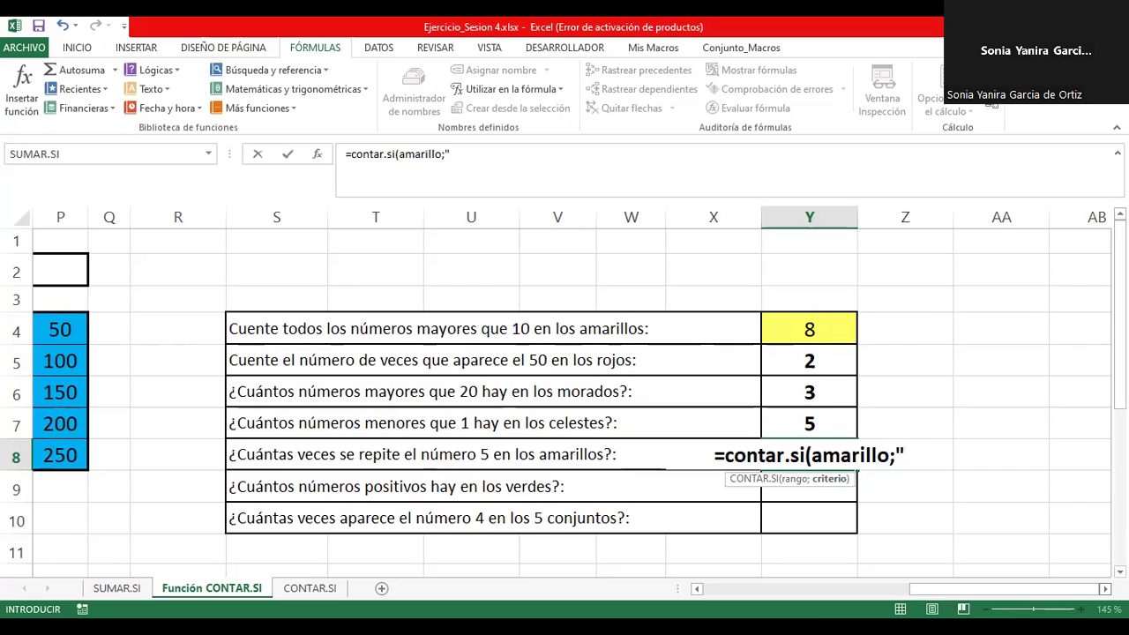
{"action": "type", "text": "=%"}
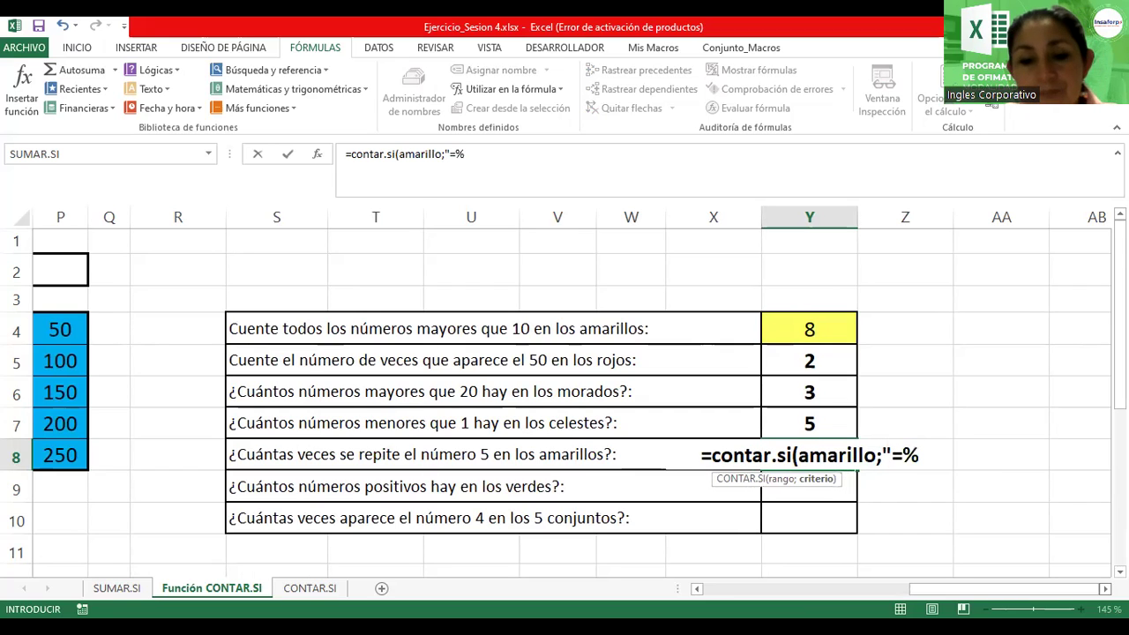
{"action": "key", "text": "BackSpace"}
{"action": "type", "text": "5"}
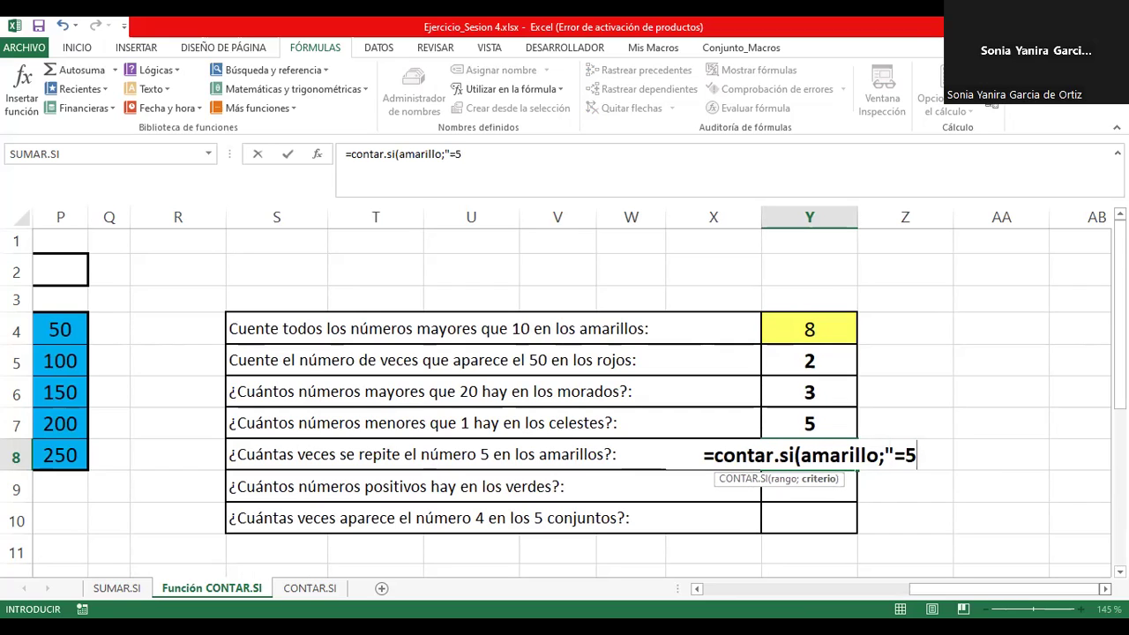
{"action": "type", "text": "\")"}
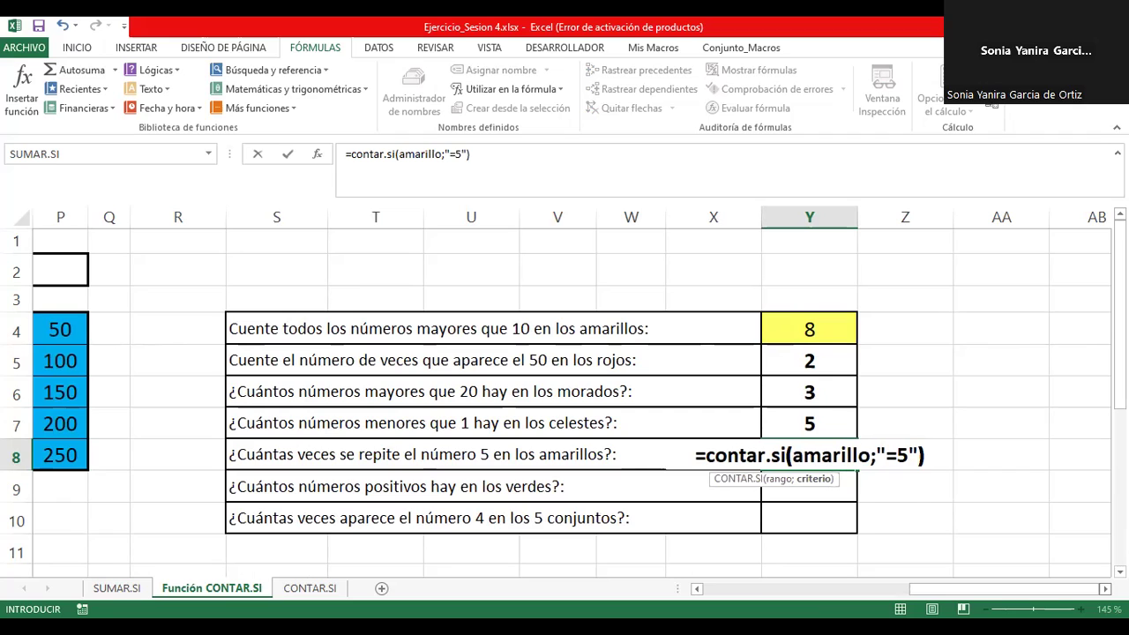
{"action": "key", "text": "Return"}
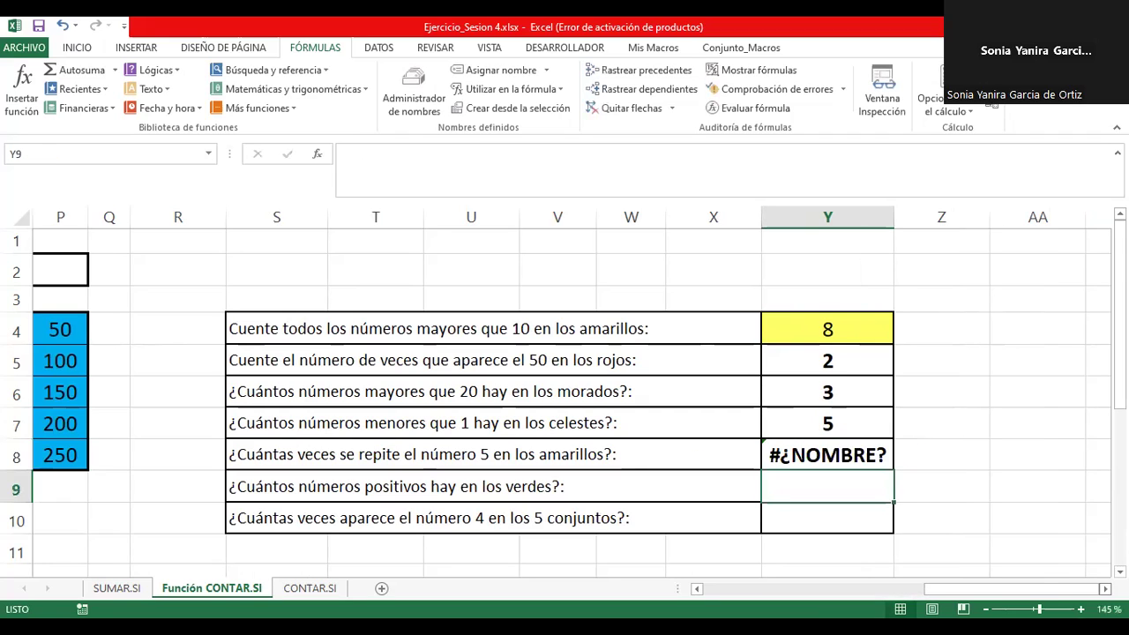
Step: Inspect the formulas in Y8 and Y4 to compare how each one refers to the yellow block
{"action": "double_click", "coordinate": [869, 454]}
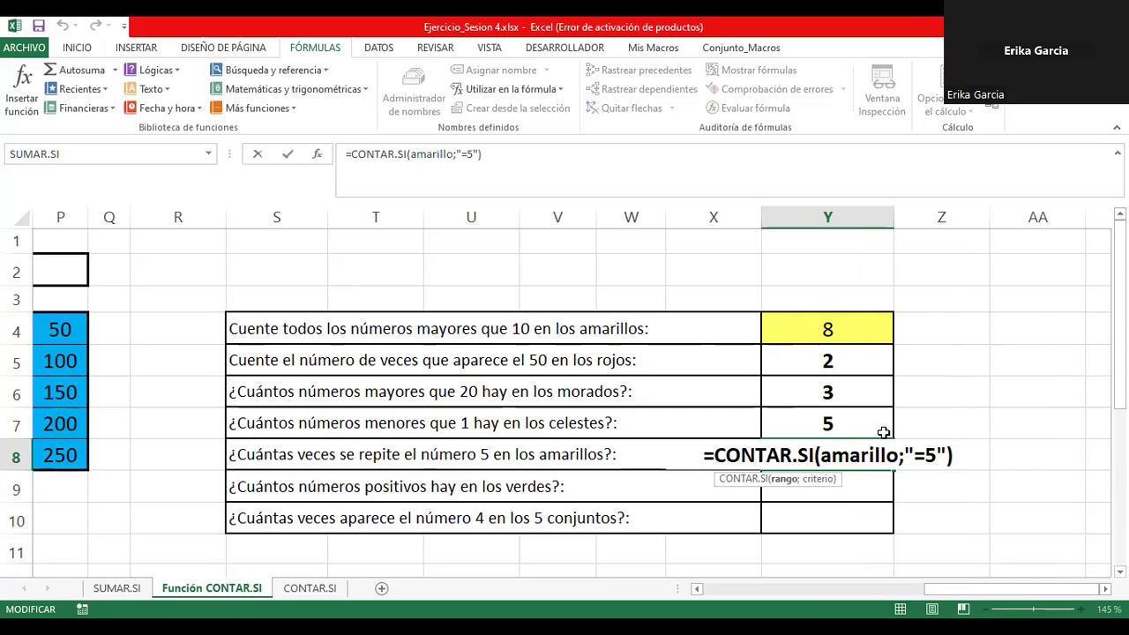
{"action": "key", "text": "Return"}
{"action": "left_click", "coordinate": [827, 329]}
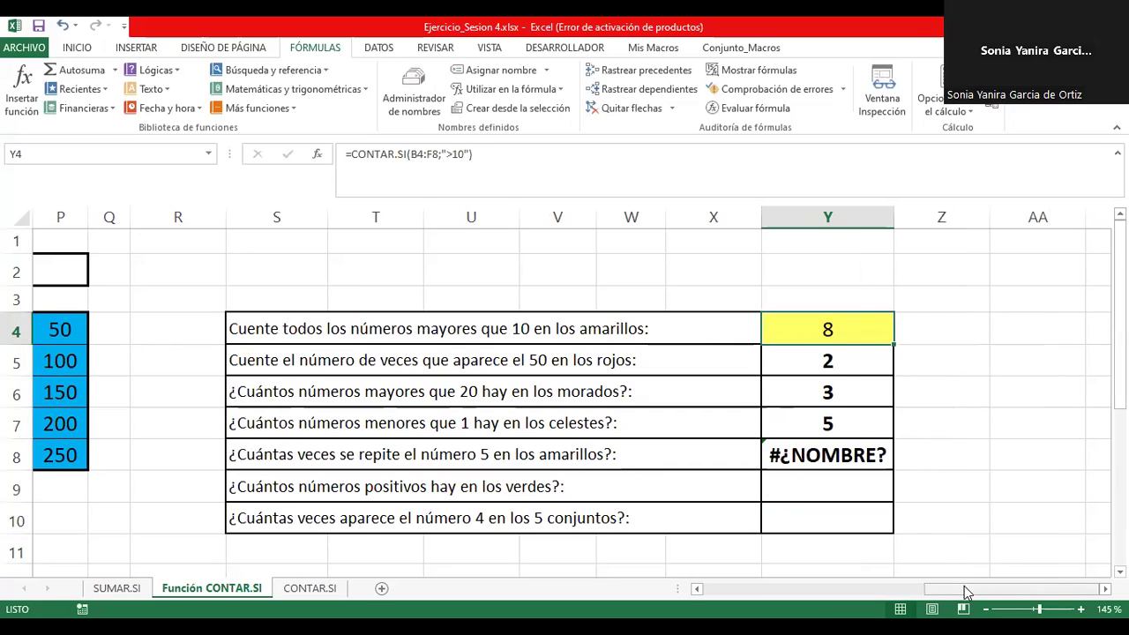
Step: Assign the name amarillo to the yellow block B4:F8
{"action": "left_click_drag", "start_coordinate": [953, 595], "coordinate": [730, 595]}
{"action": "left_click_drag", "start_coordinate": [91, 328], "coordinate": [305, 456]}
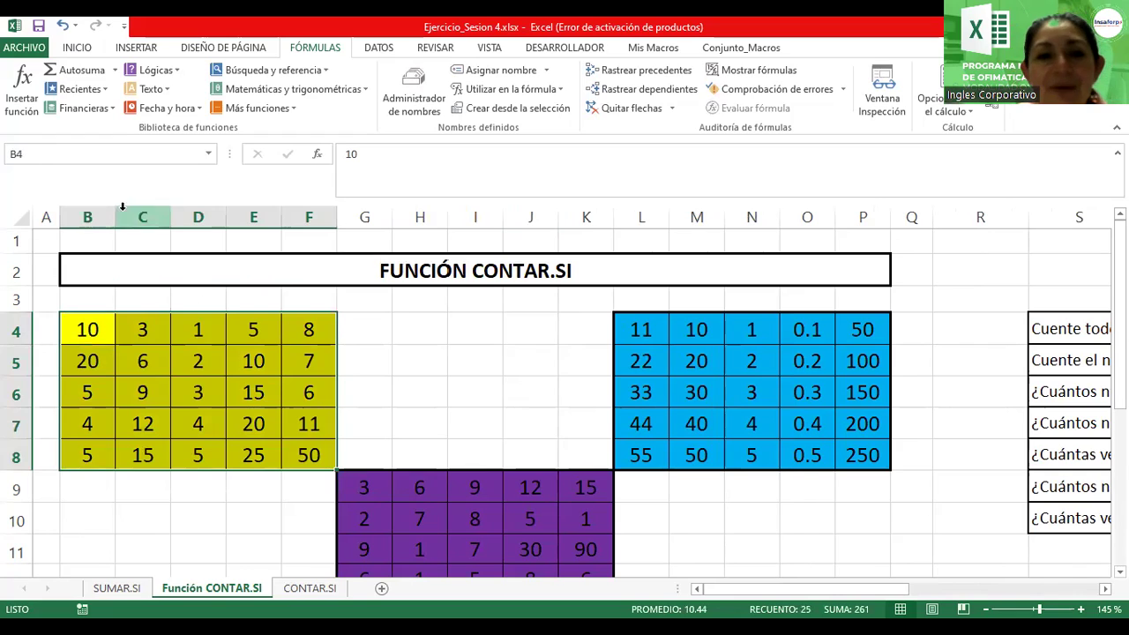
{"action": "left_click", "coordinate": [126, 150]}
{"action": "type", "text": "amarillo"}
{"action": "key", "text": "Return"}
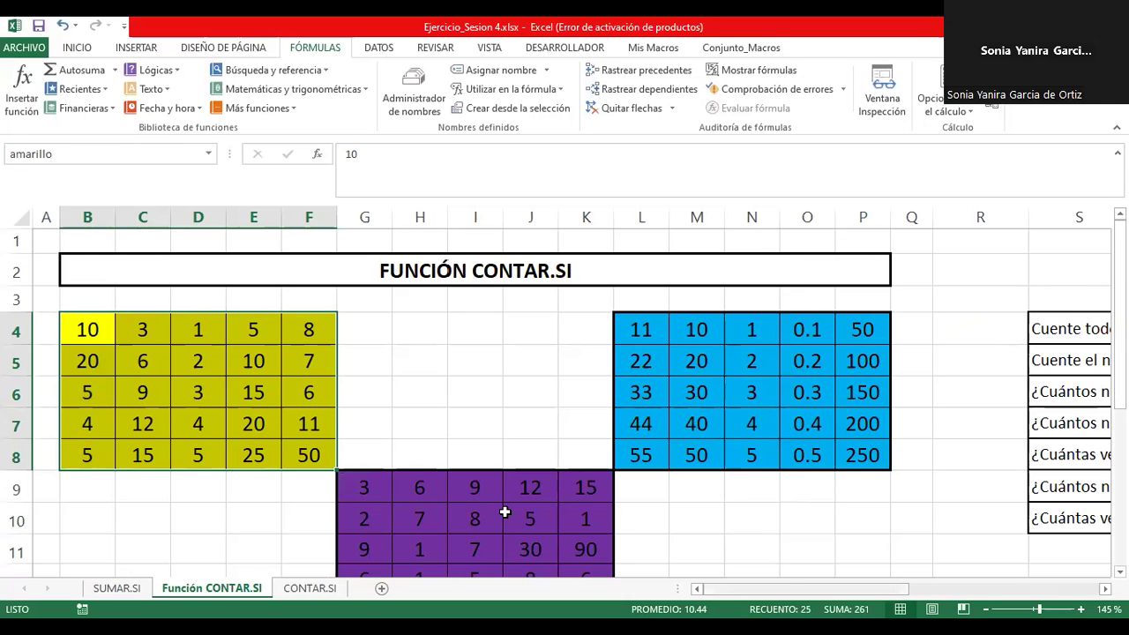
Step: Check the count and the amarillo range reference in the Y8 formula
{"action": "scroll", "coordinate": [504, 512], "scroll_direction": "right", "scroll_amount": 6}
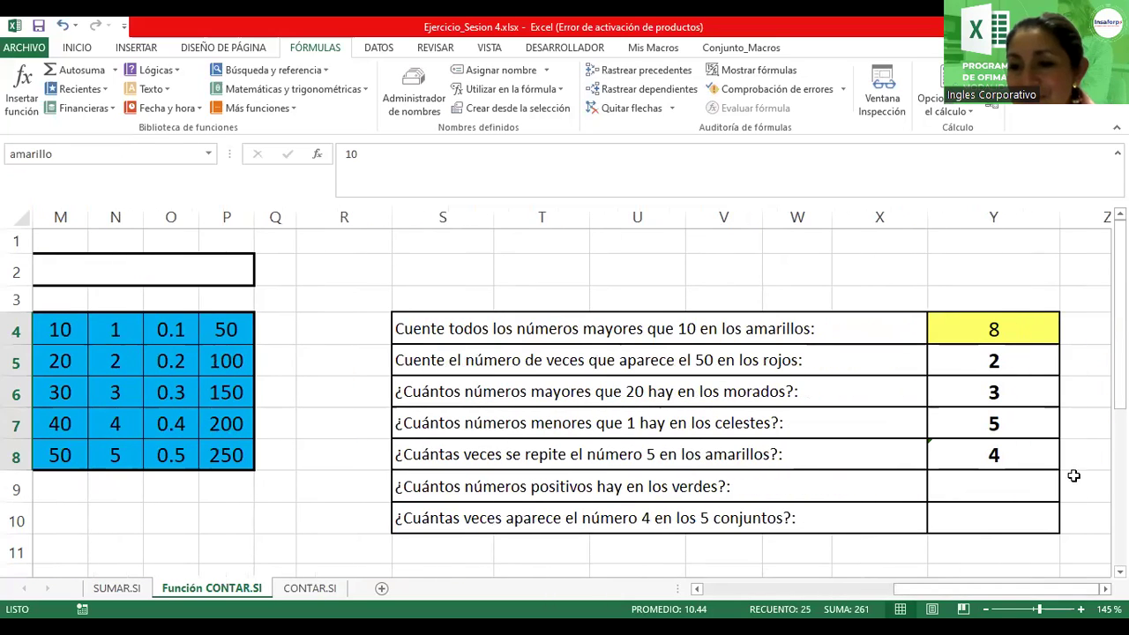
{"action": "left_click", "coordinate": [1023, 459]}
{"action": "double_click", "coordinate": [1024, 460]}
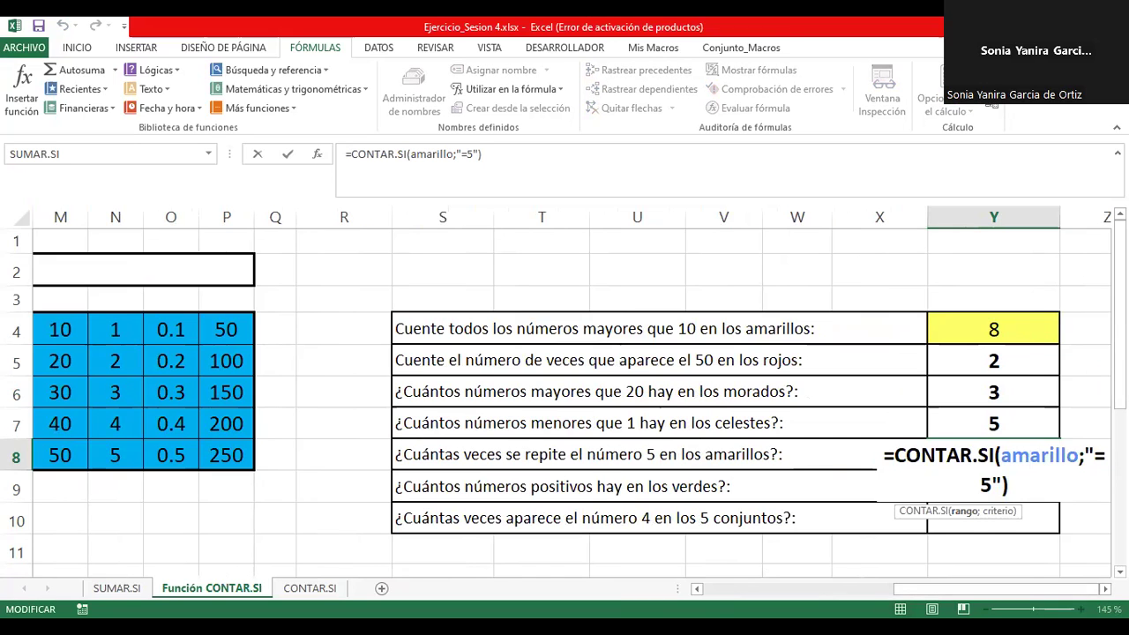
{"action": "scroll", "coordinate": [580, 400], "scroll_direction": "right", "scroll_amount": 3}
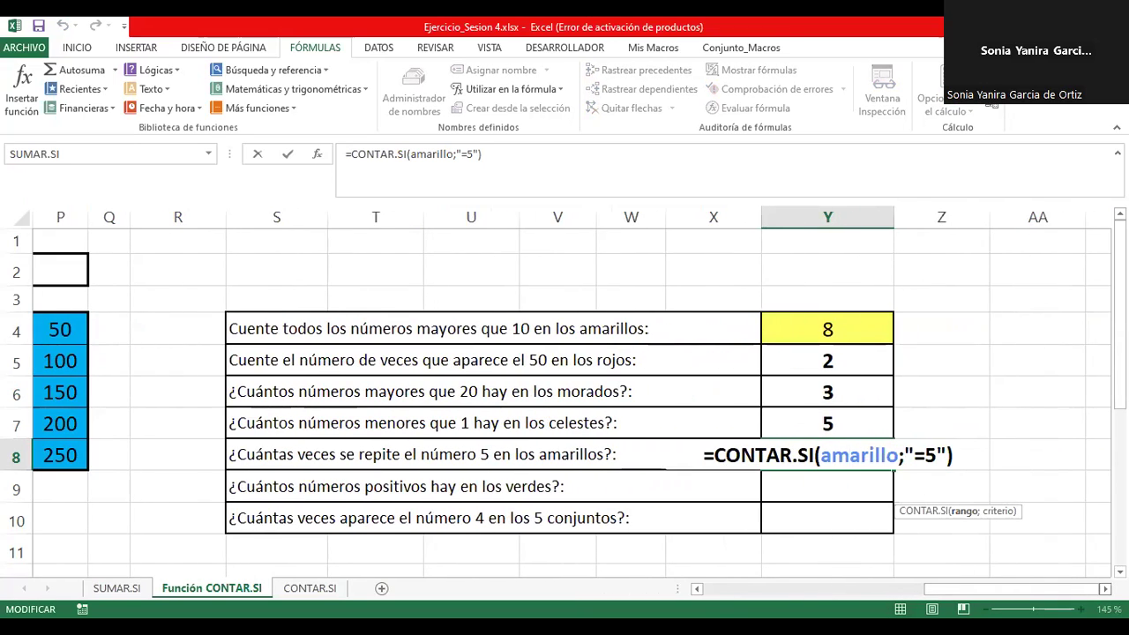
{"action": "key", "text": "Return"}
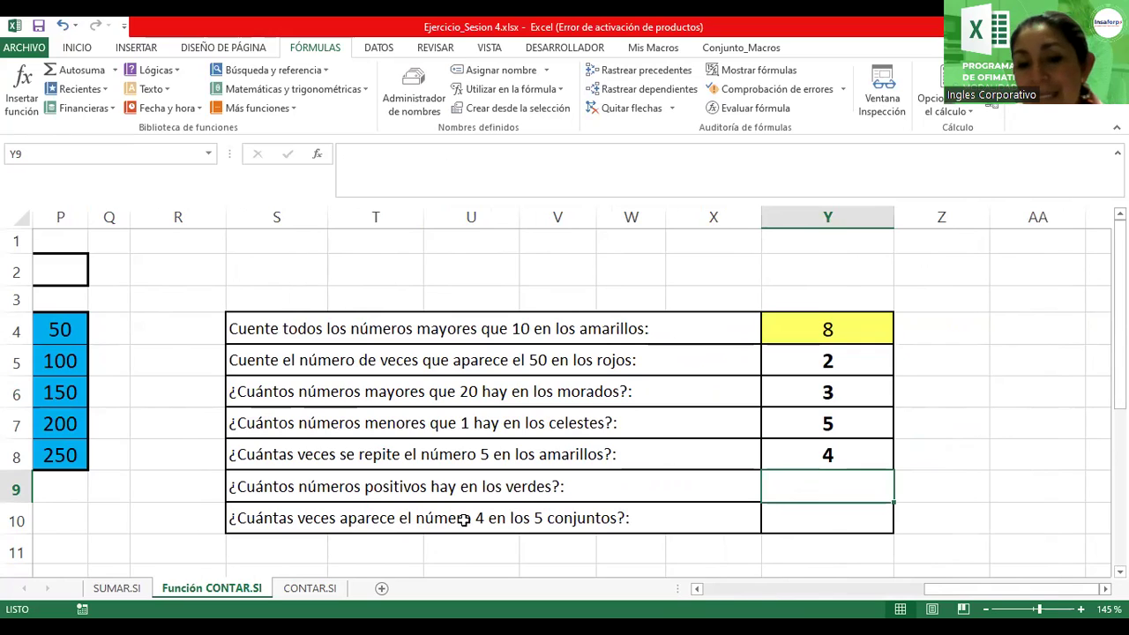
Step: Enter =contar.si(B4:P18;"=4") in Y10 to count how many times 4 appears across all five blocks
{"action": "left_click", "coordinate": [653, 517]}
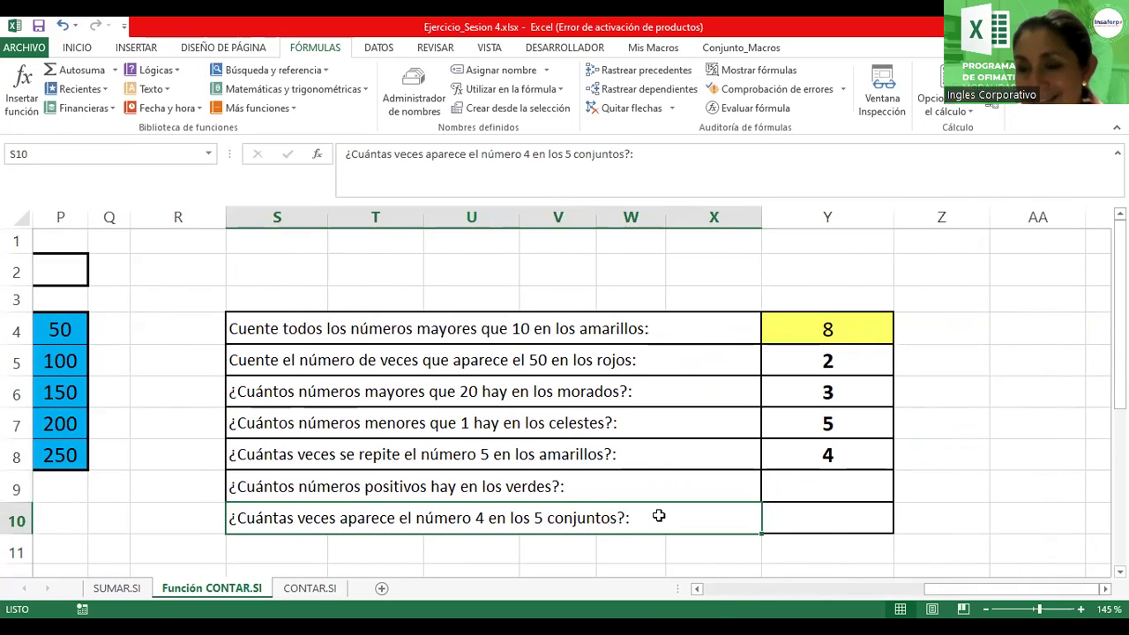
{"action": "left_click", "coordinate": [803, 519]}
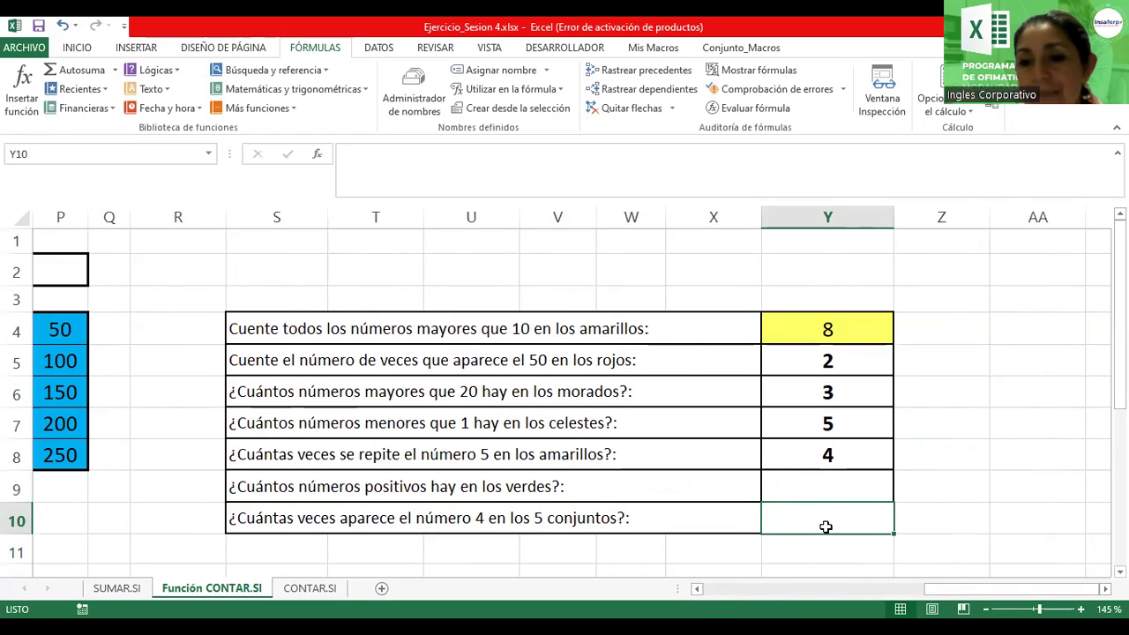
{"action": "type", "text": "="}
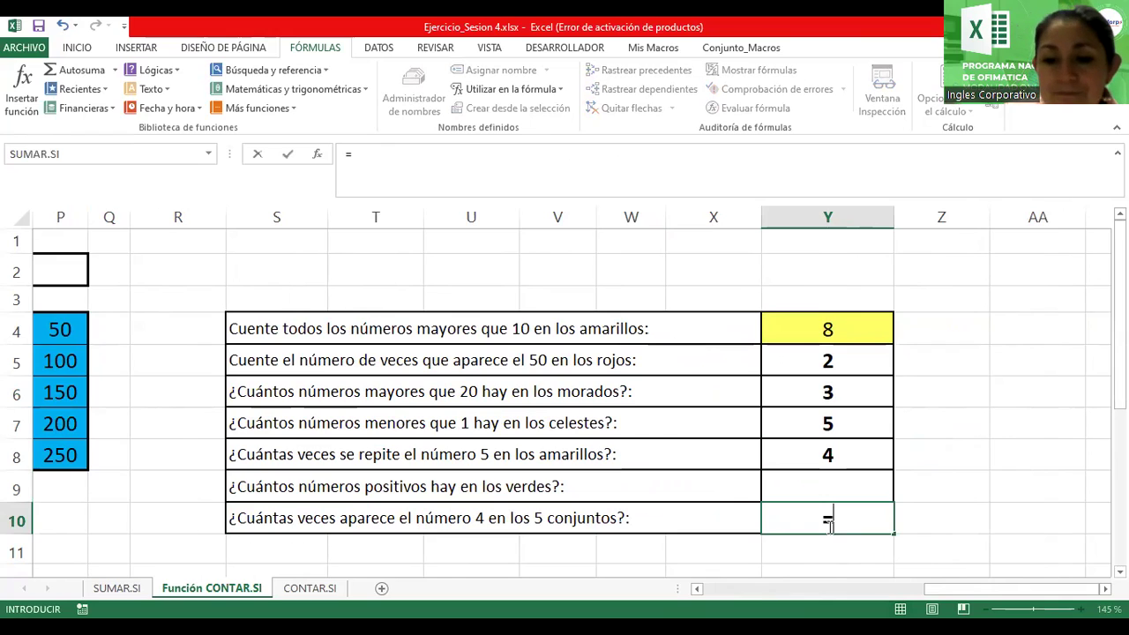
{"action": "type", "text": "contar.si("}
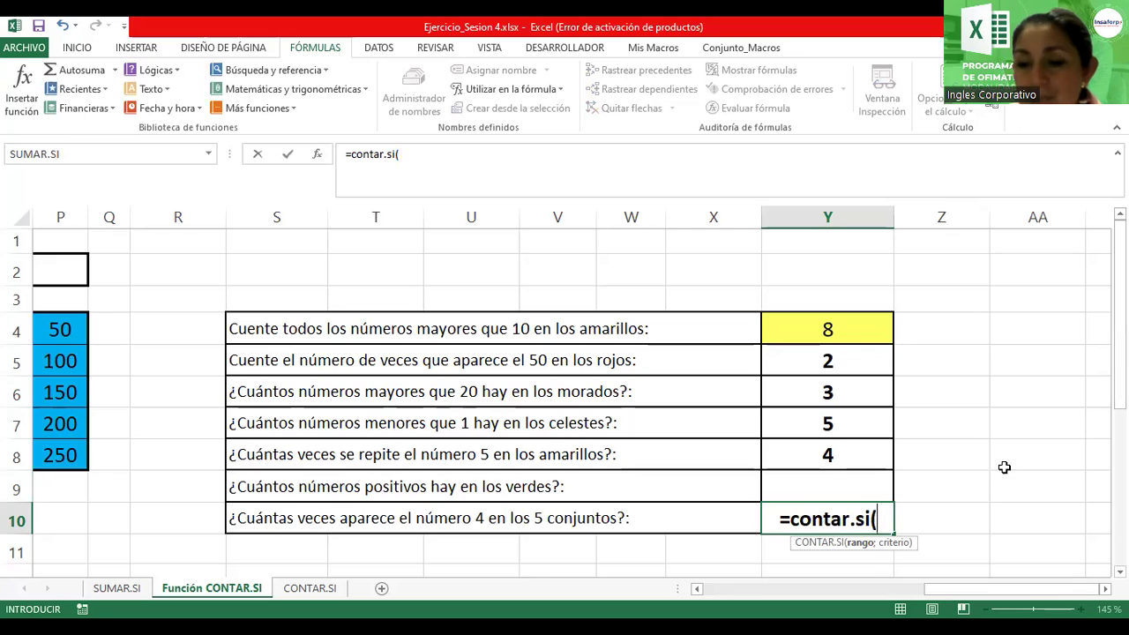
{"action": "scroll", "coordinate": [564, 396], "scroll_direction": "down", "scroll_amount": 1}
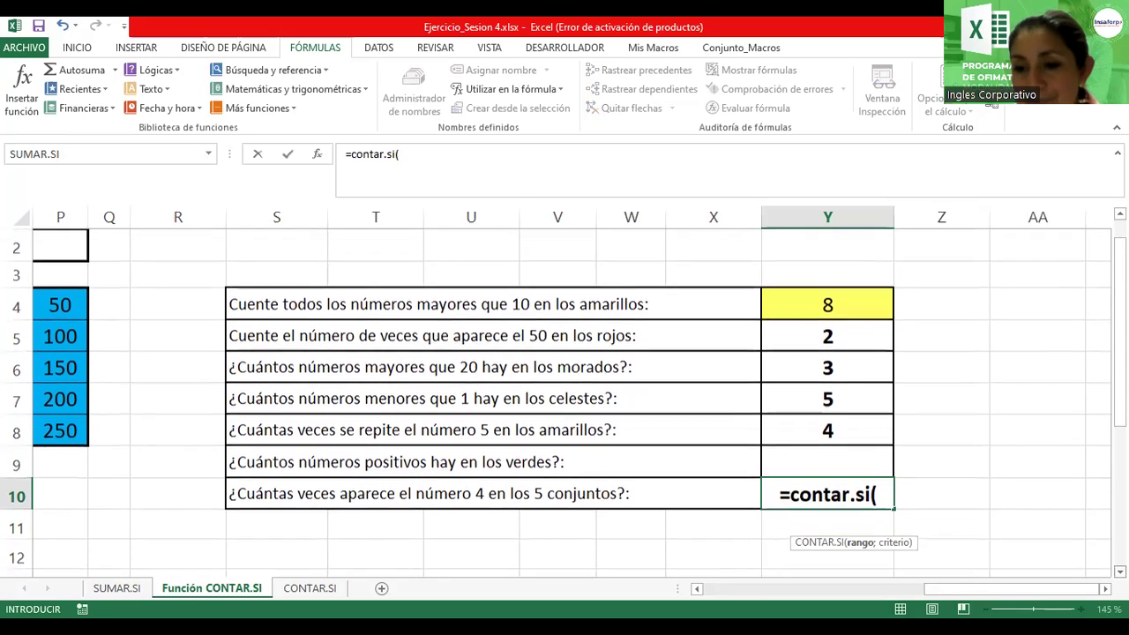
{"action": "scroll", "coordinate": [564, 396], "scroll_direction": "left", "scroll_amount": 10}
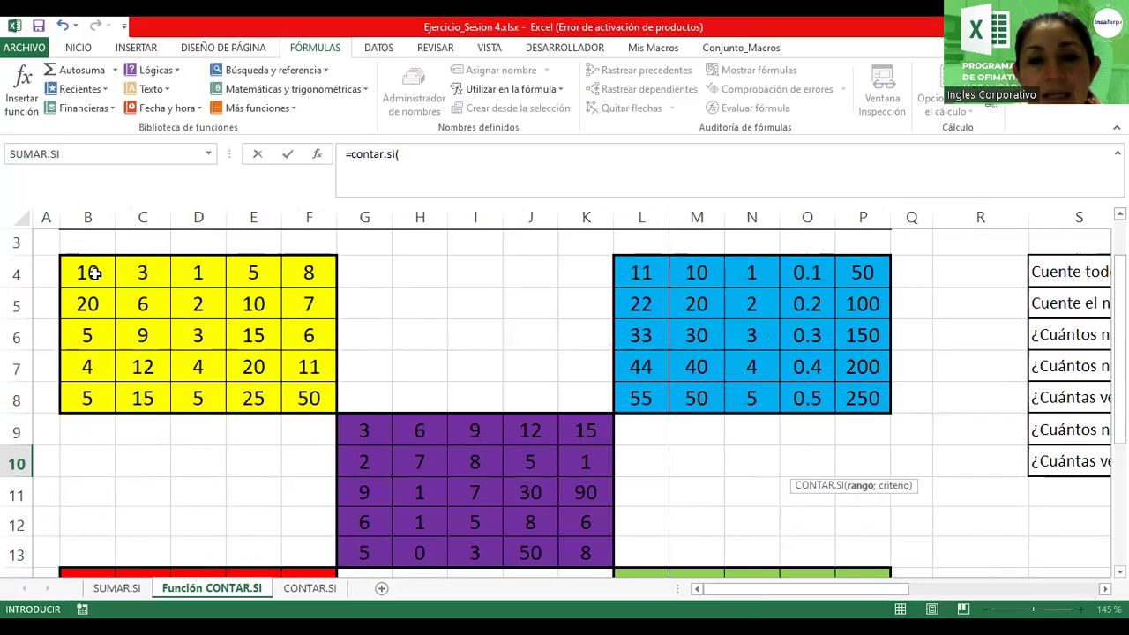
{"action": "left_click", "coordinate": [94, 273]}
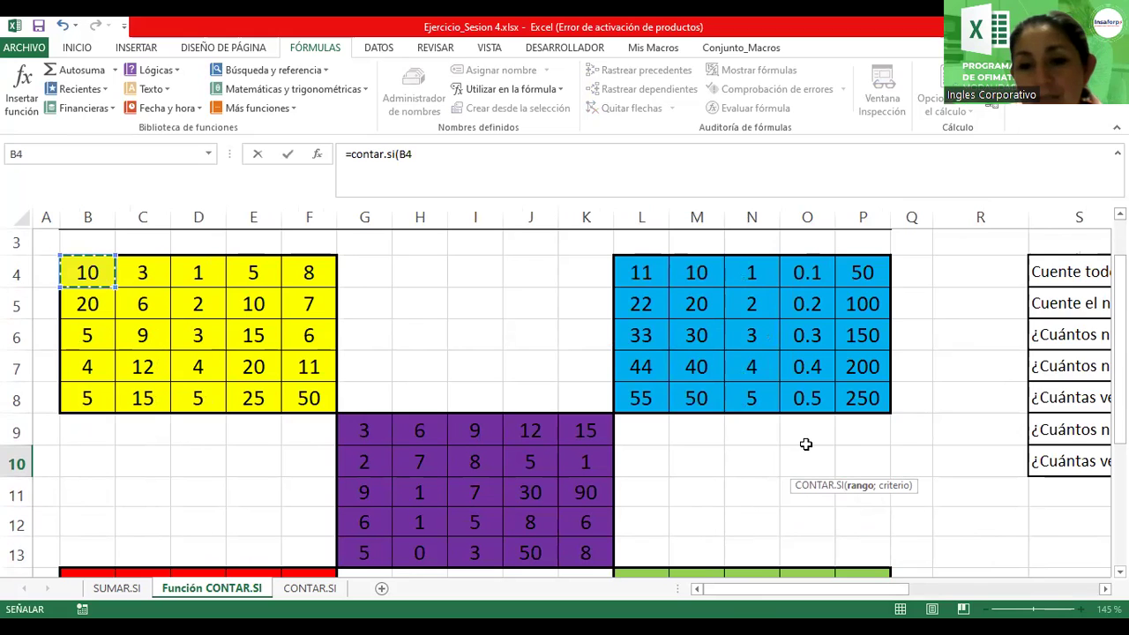
{"action": "scroll", "coordinate": [852, 516], "scroll_direction": "down", "scroll_amount": 2}
{"action": "left_click", "coordinate": [852, 519], "text": "shift"}
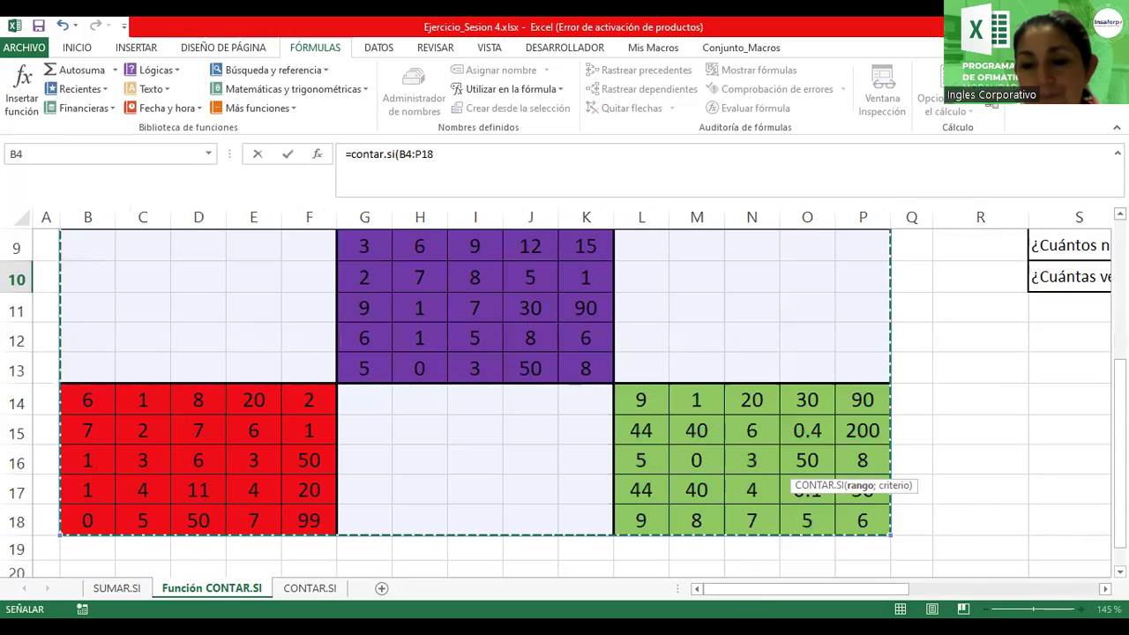
{"action": "scroll", "coordinate": [919, 461], "scroll_direction": "right", "scroll_amount": 5}
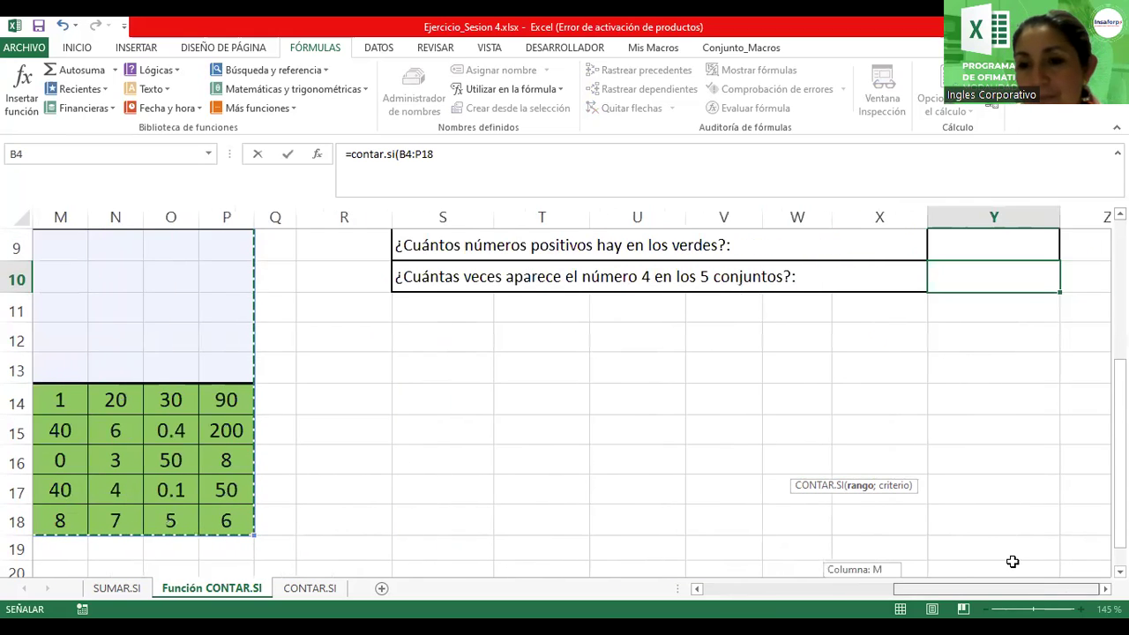
{"action": "scroll", "coordinate": [919, 461], "scroll_direction": "up", "scroll_amount": 2}
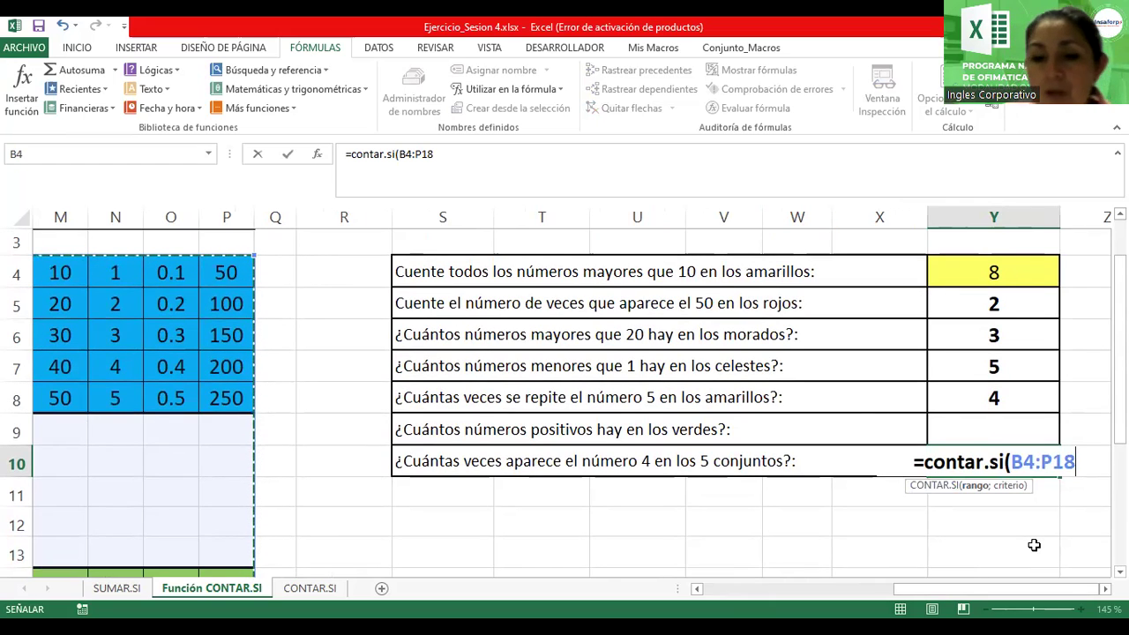
{"action": "type", "text": ";\""}
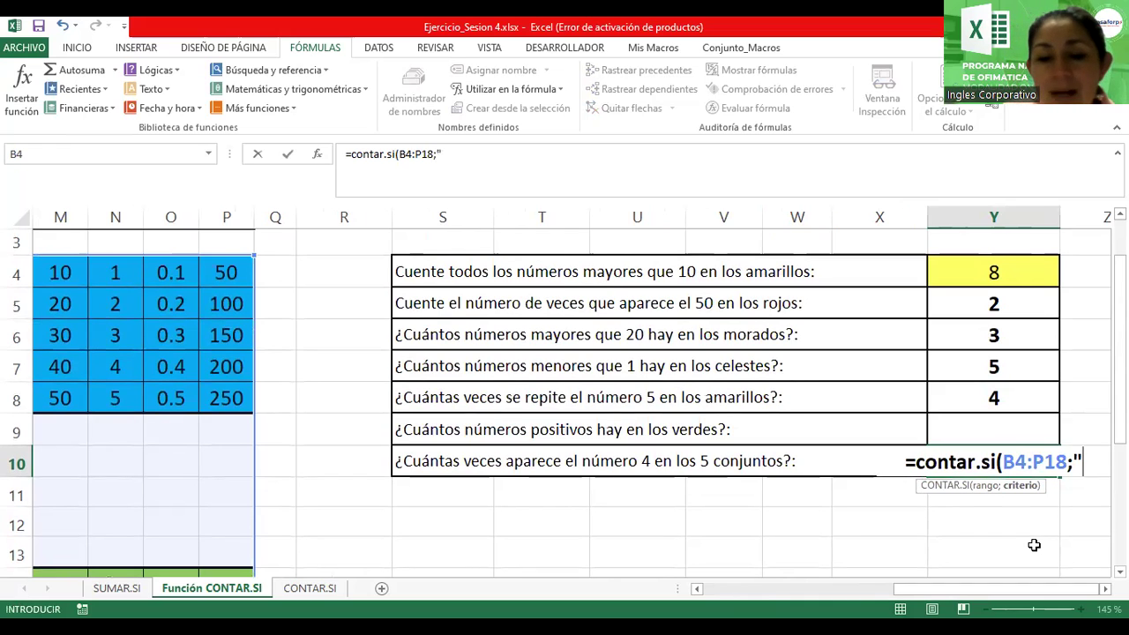
{"action": "type", "text": "=4\")"}
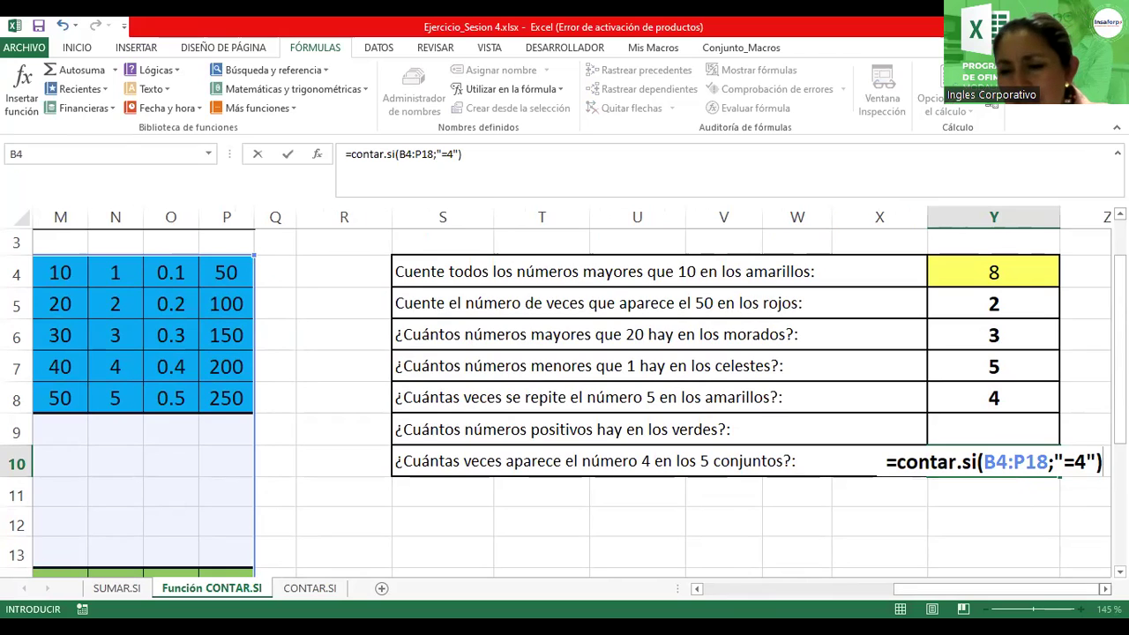
{"action": "scroll", "coordinate": [1101, 589], "scroll_direction": "right", "scroll_amount": 4}
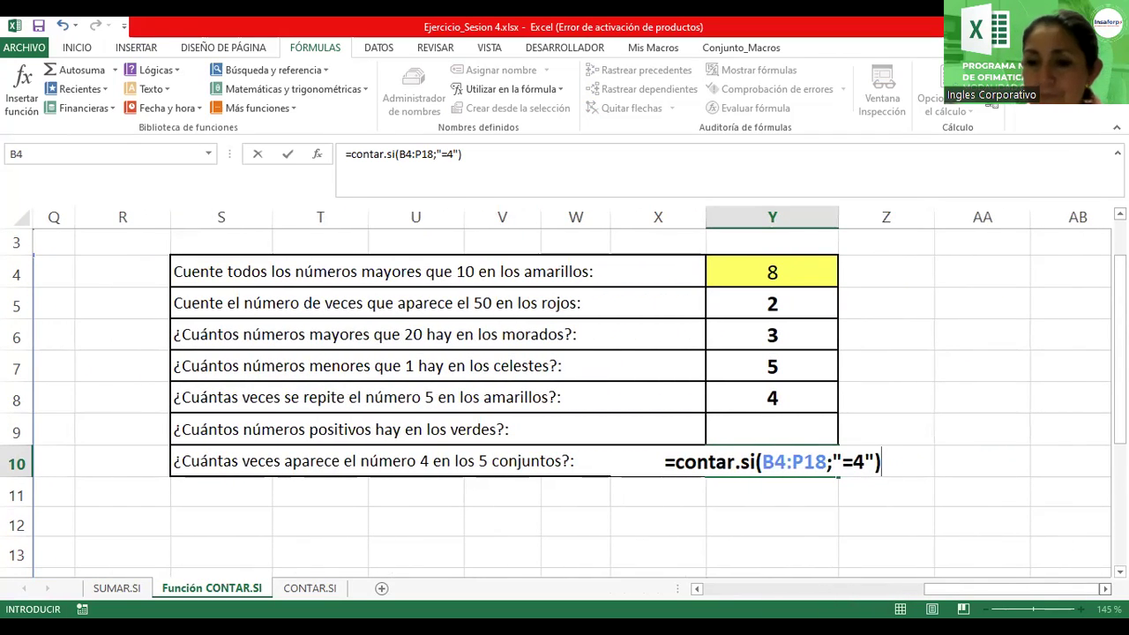
{"action": "key", "text": "Return"}
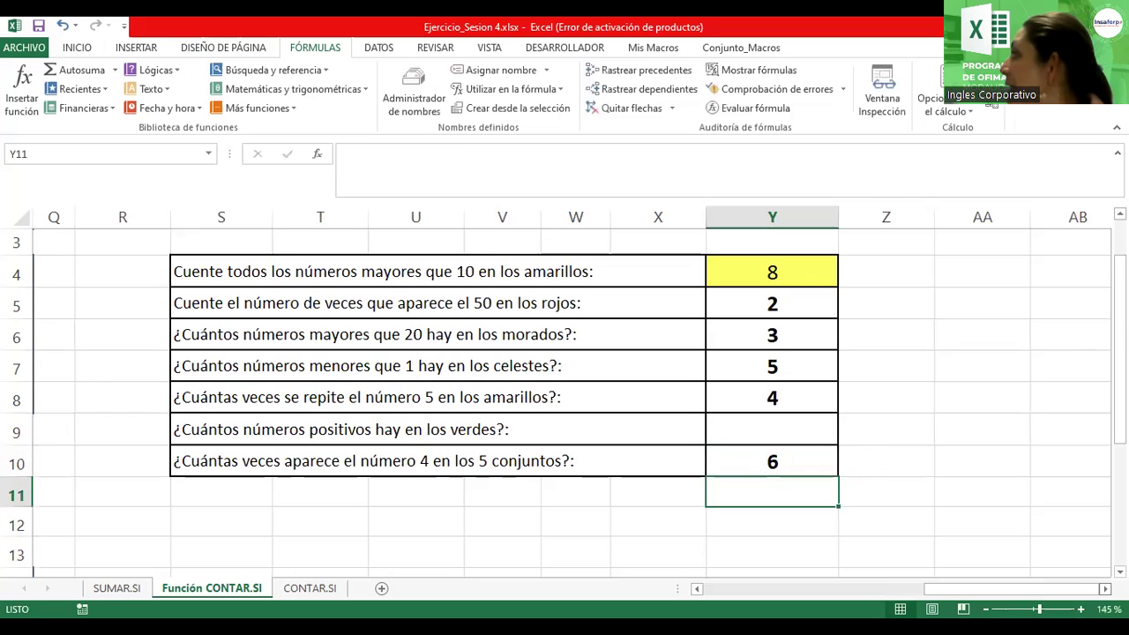
Step: Enter =contar.si(verde;">0") in Y9 to count the positive numbers in the green block
{"action": "left_click", "coordinate": [794, 460]}
{"action": "double_click", "coordinate": [793, 460]}
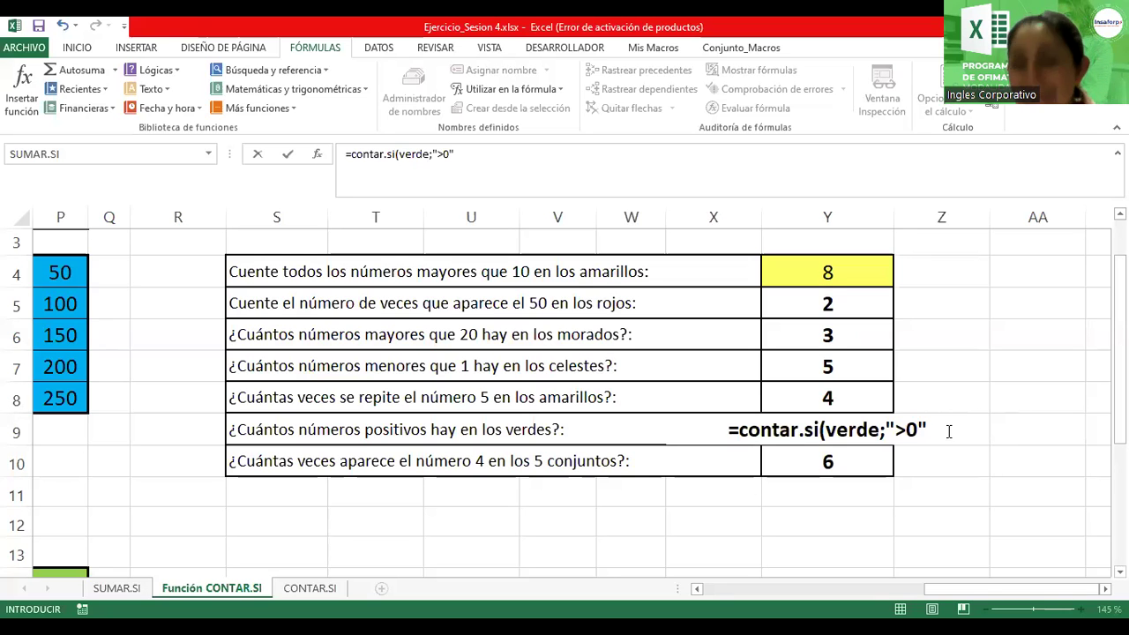
{"action": "left_click", "coordinate": [949, 431]}
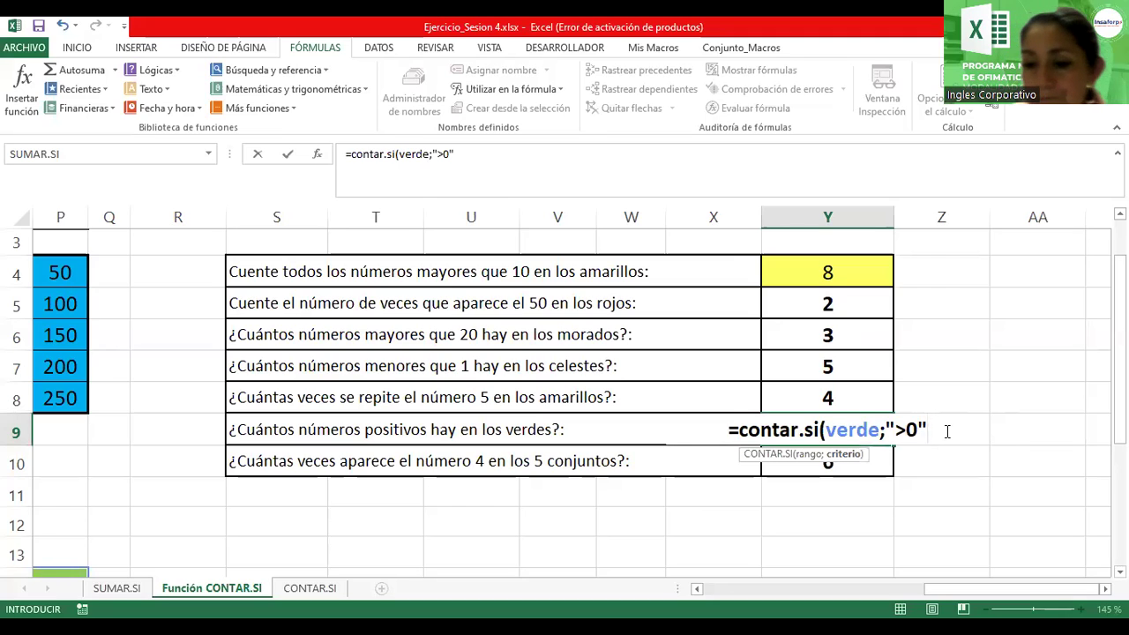
{"action": "key", "text": "Return"}
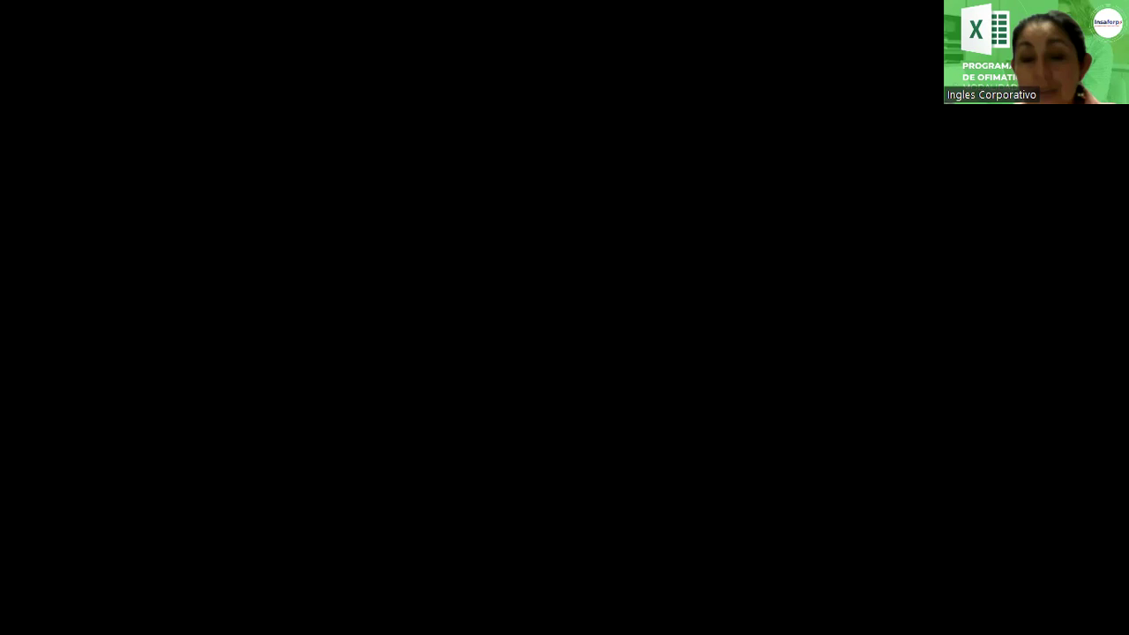
Step: Examine the PEDIDOS table on the CONTAR.SI sheet, its discount columns from I4, the Referencias rules and the summary and action cells to complete
{"action": "scroll", "coordinate": [718, 323], "scroll_direction": "up", "scroll_amount": 3}
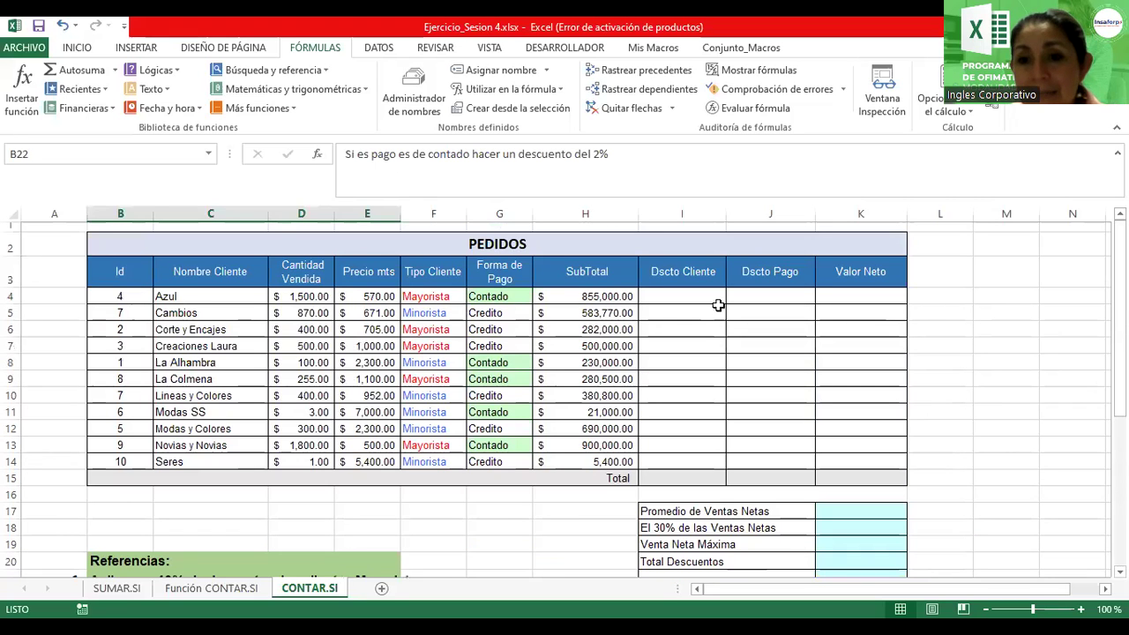
{"action": "left_click", "coordinate": [721, 300]}
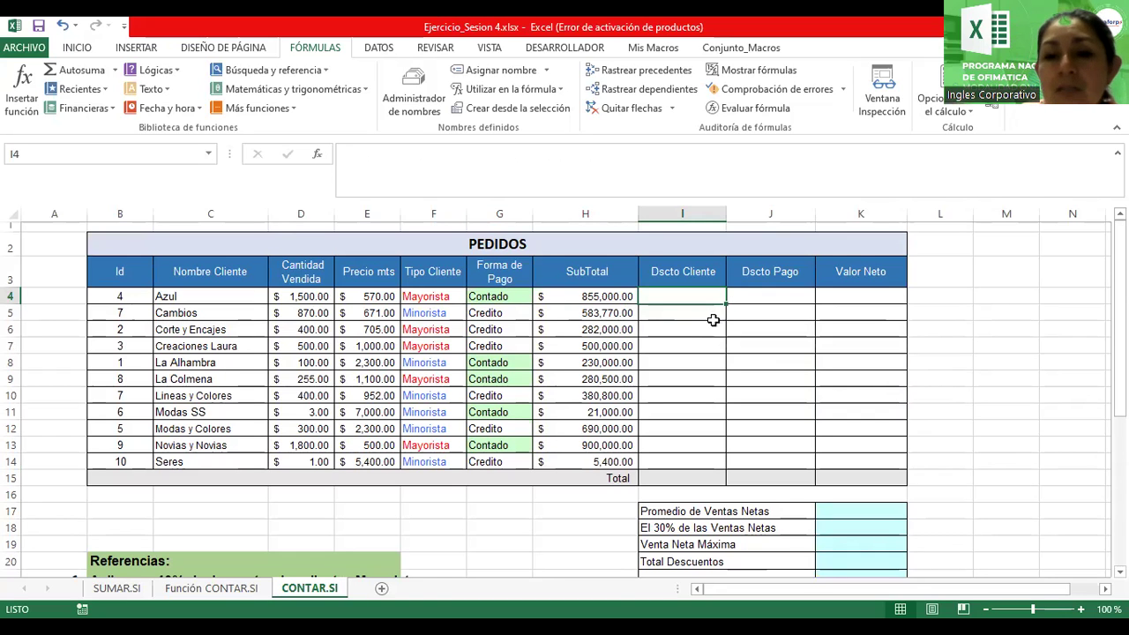
{"action": "scroll", "coordinate": [365, 514], "scroll_direction": "down", "scroll_amount": 2}
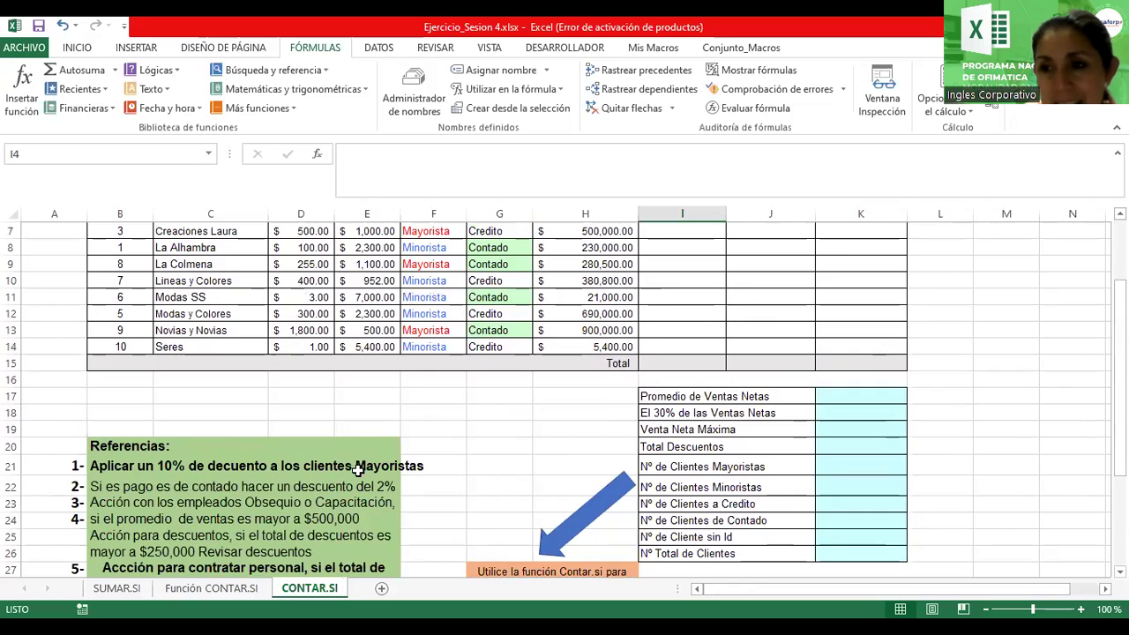
{"action": "scroll", "coordinate": [358, 470], "scroll_direction": "down", "scroll_amount": 2}
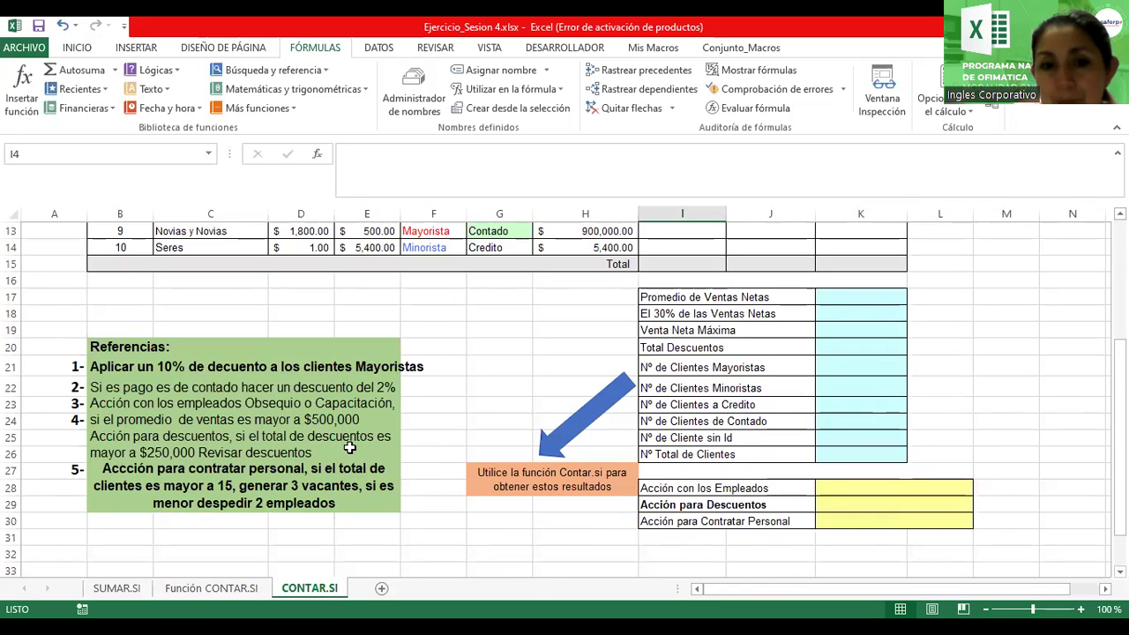
{"action": "scroll", "coordinate": [350, 448], "scroll_direction": "up", "scroll_amount": 1}
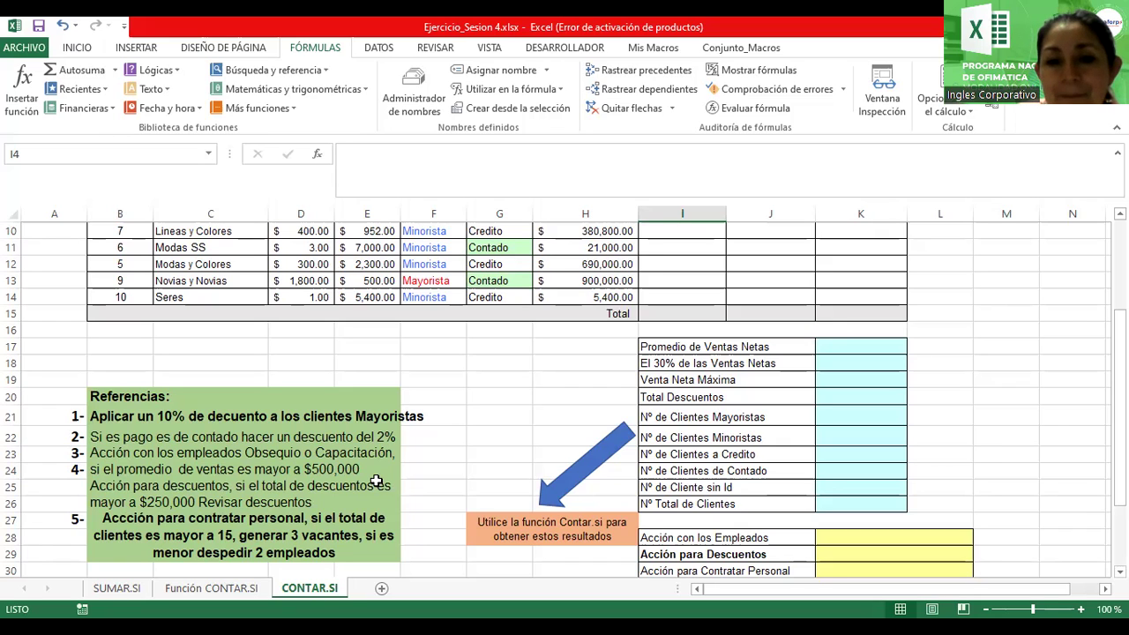
{"action": "scroll", "coordinate": [375, 480], "scroll_direction": "down", "scroll_amount": 1}
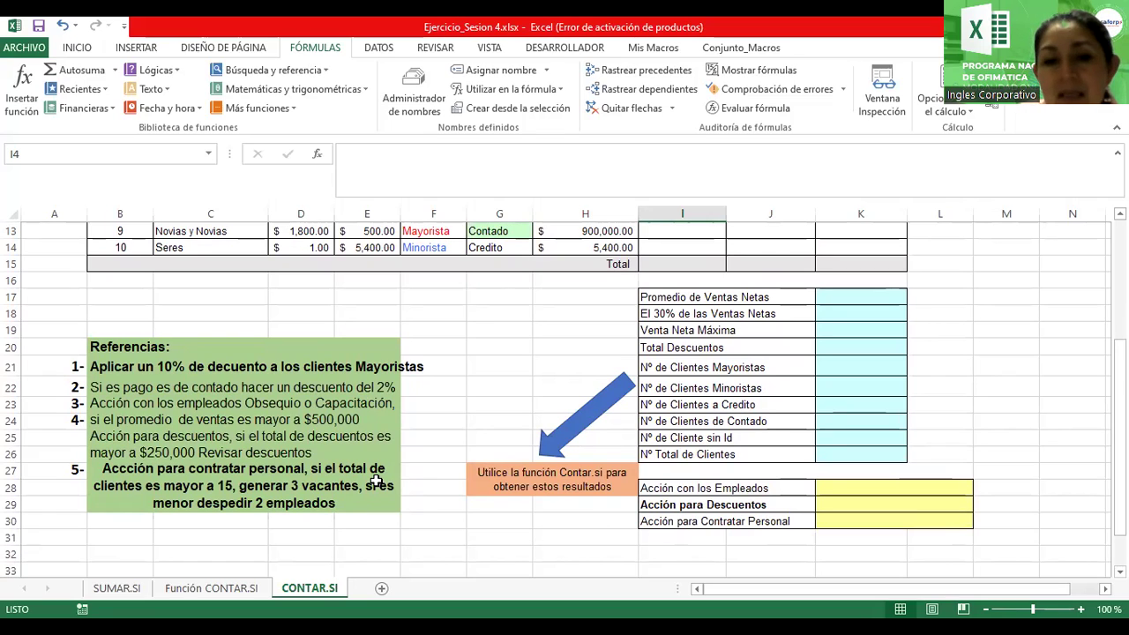
{"action": "scroll", "coordinate": [377, 480], "scroll_direction": "down", "scroll_amount": 1}
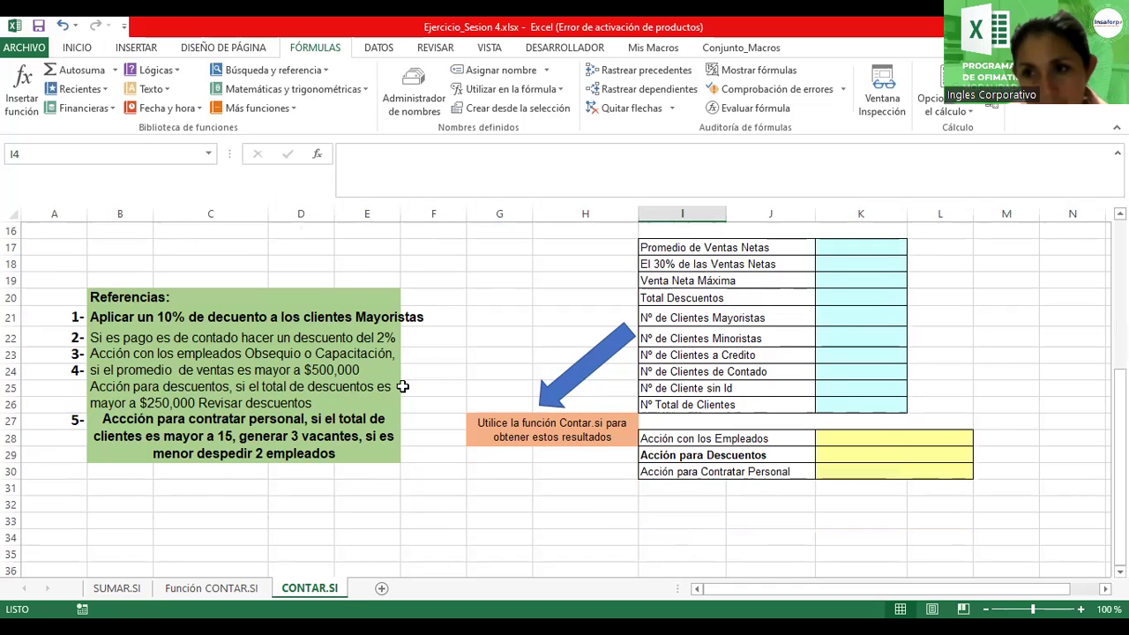
{"action": "scroll", "coordinate": [402, 385], "scroll_direction": "up", "scroll_amount": 5}
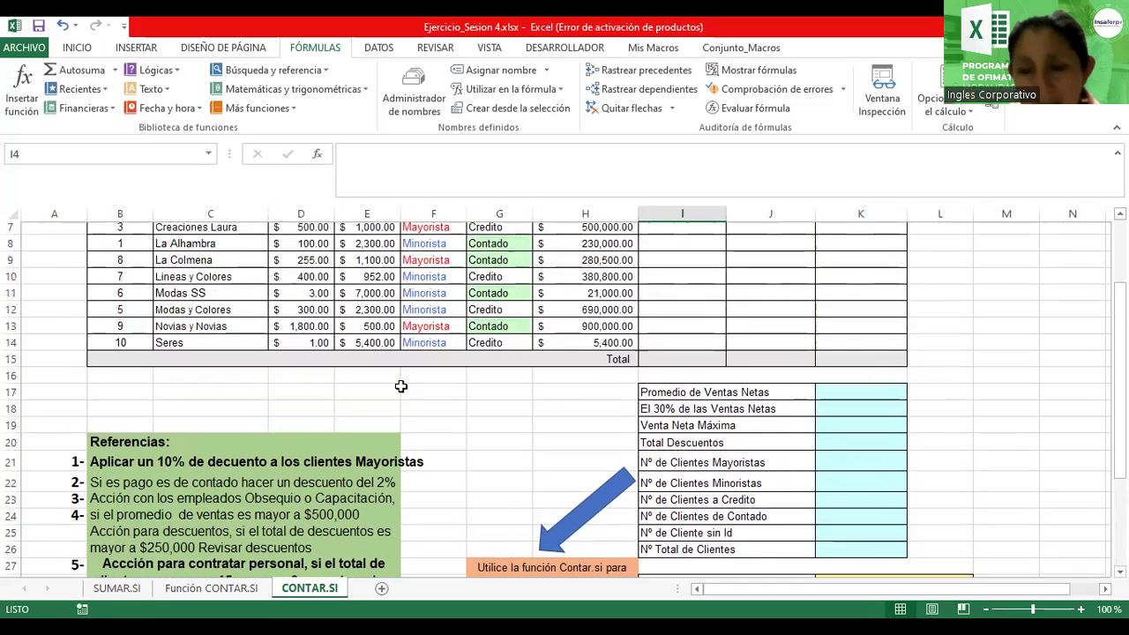